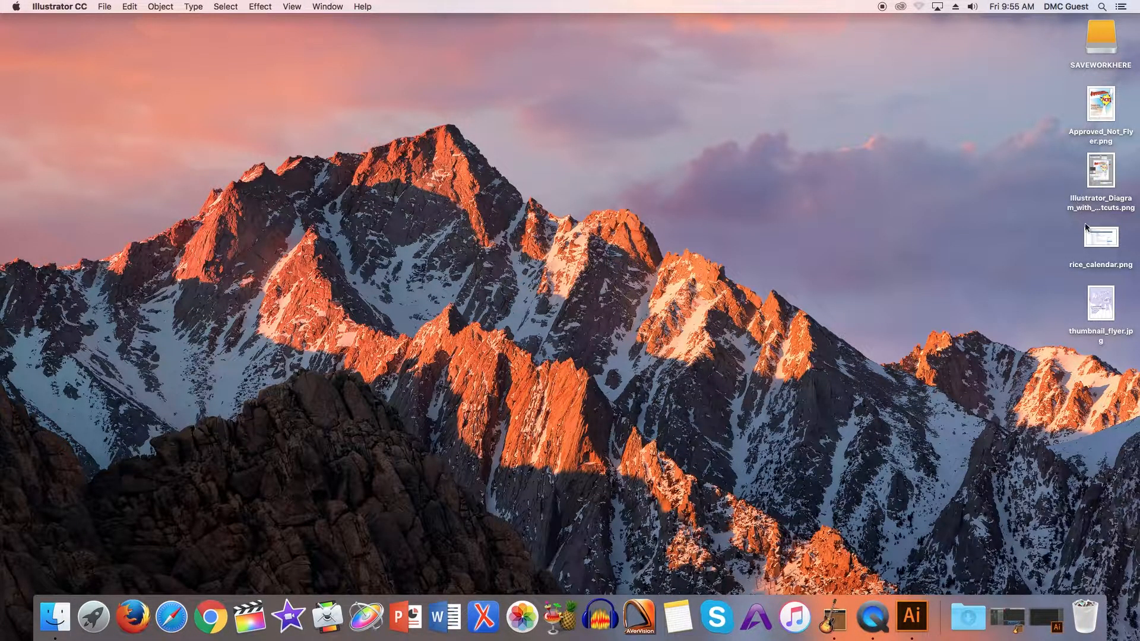
Review the thumbnail_flyer.jpg sketch and the event details in rice_calendar.png from the desktop, and close both images
{"action": "double_click", "coordinate": [1100, 300]}
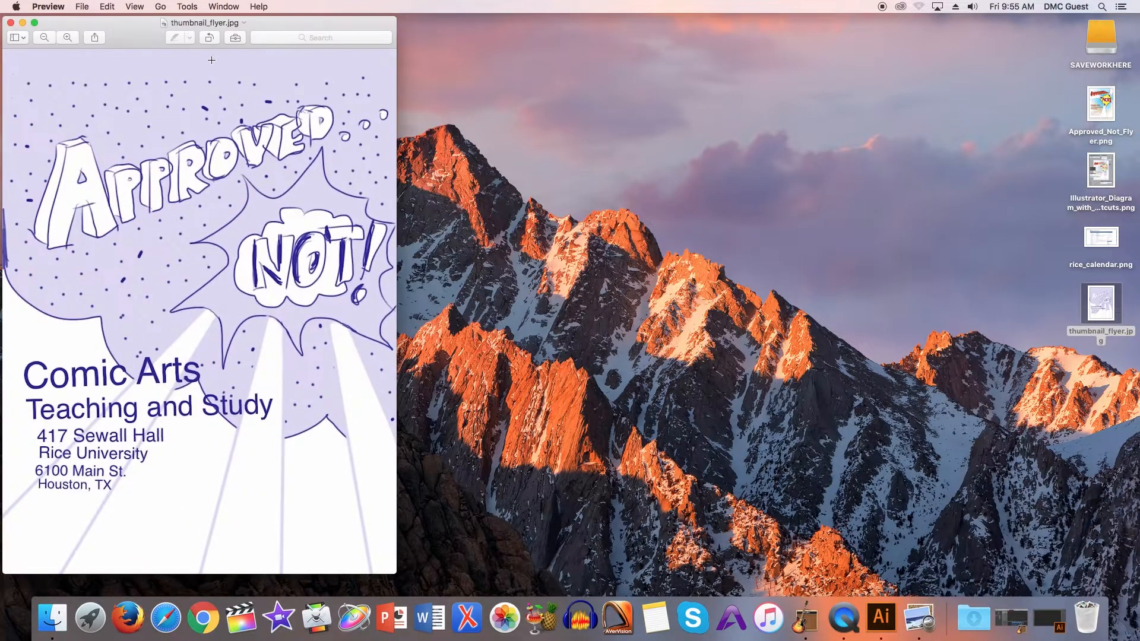
{"action": "double_click", "coordinate": [1101, 237]}
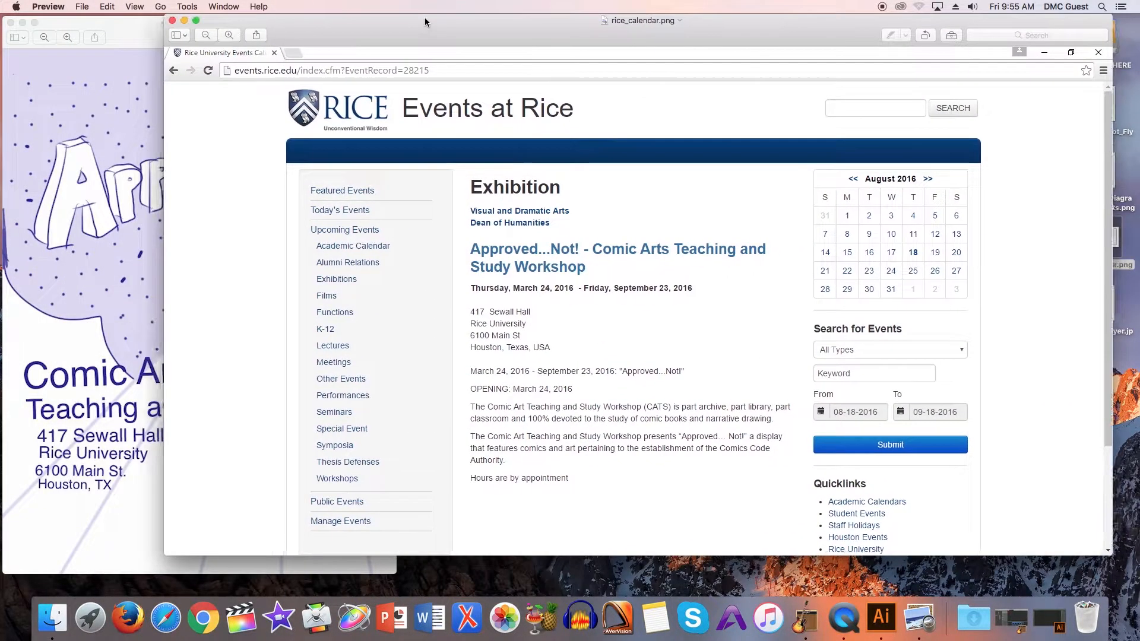
{"action": "left_click_drag", "start_coordinate": [425, 22], "coordinate": [408, 22]}
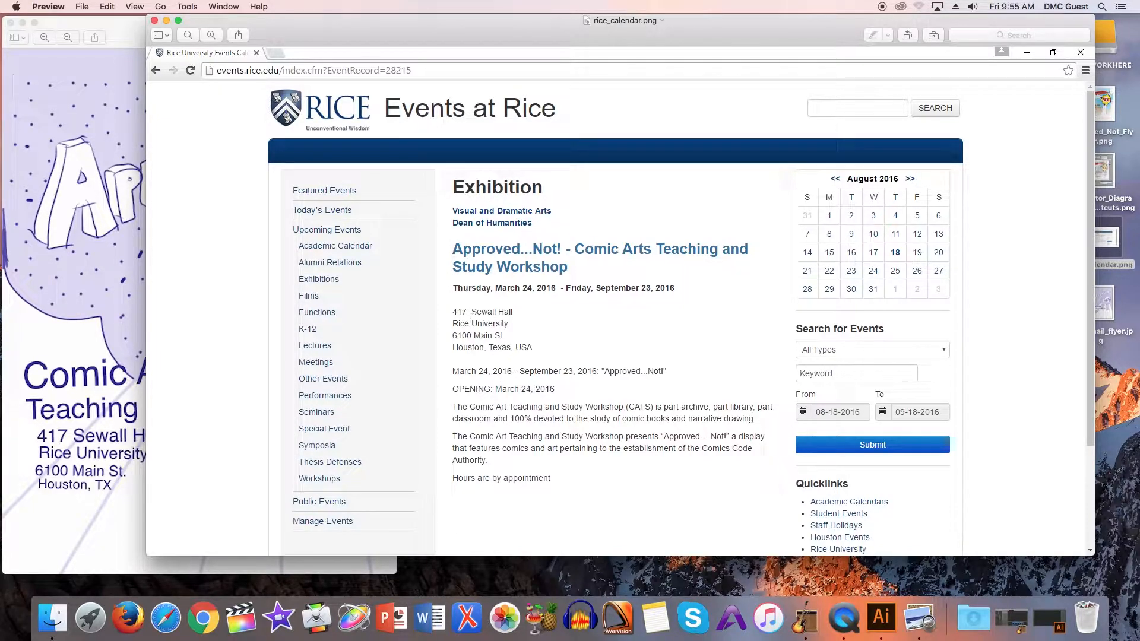
{"action": "left_click", "coordinate": [156, 22]}
{"action": "left_click_drag", "start_coordinate": [245, 23], "coordinate": [524, 24]}
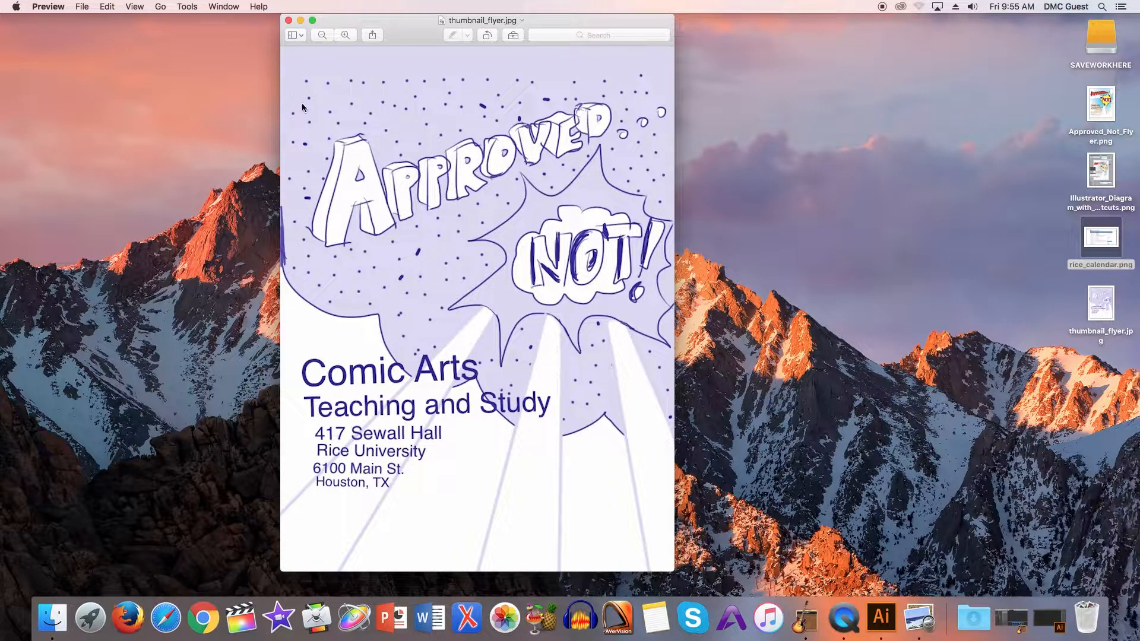
{"action": "left_click", "coordinate": [289, 21]}
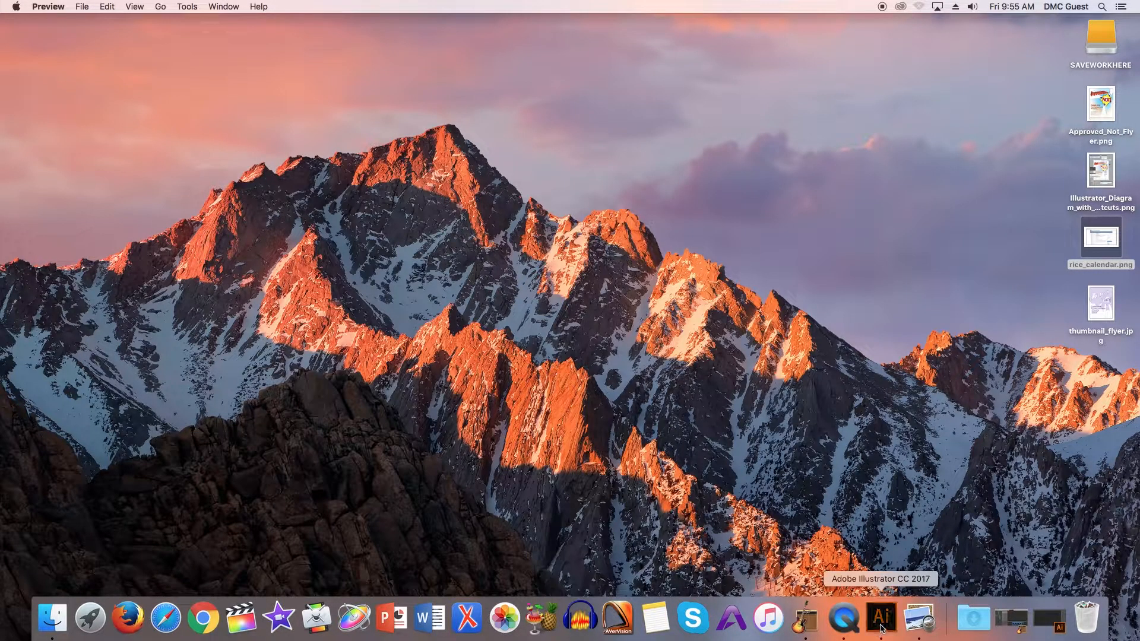
Switch to Adobe Illustrator and create a new document from the Letter print preset, 612 x 792 pt
{"action": "left_click", "coordinate": [882, 618]}
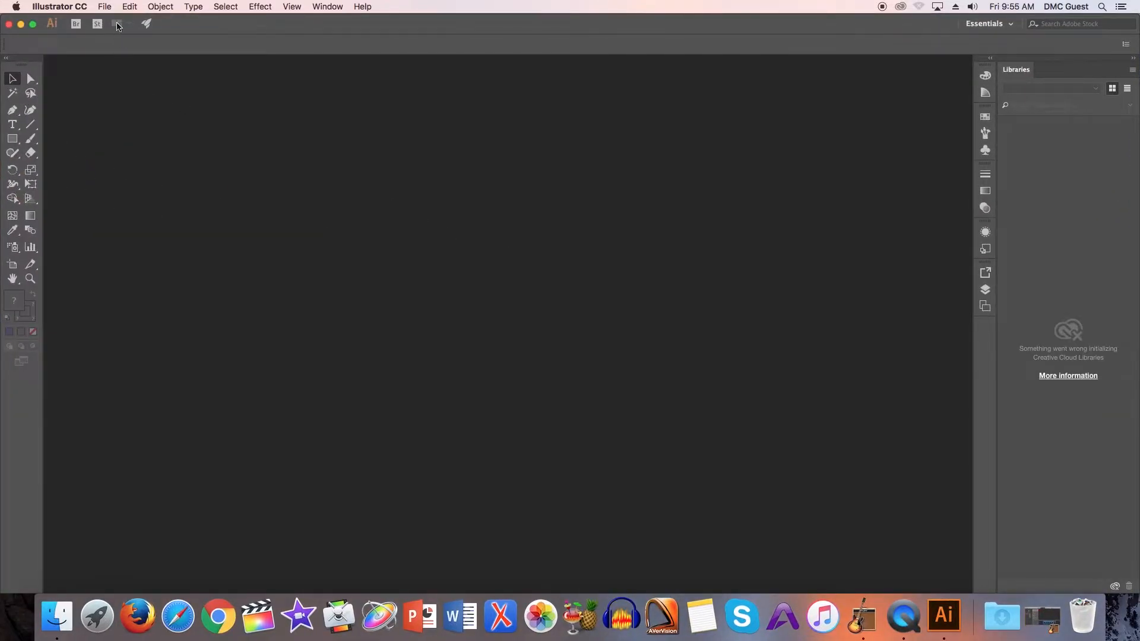
{"action": "left_click", "coordinate": [105, 7]}
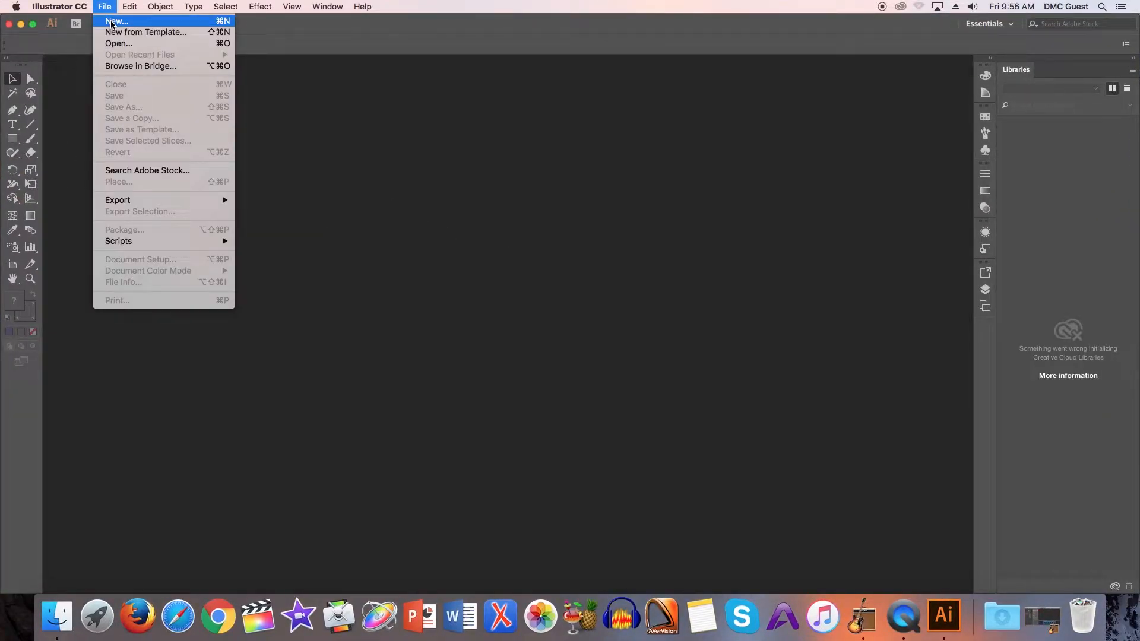
{"action": "left_click", "coordinate": [112, 21]}
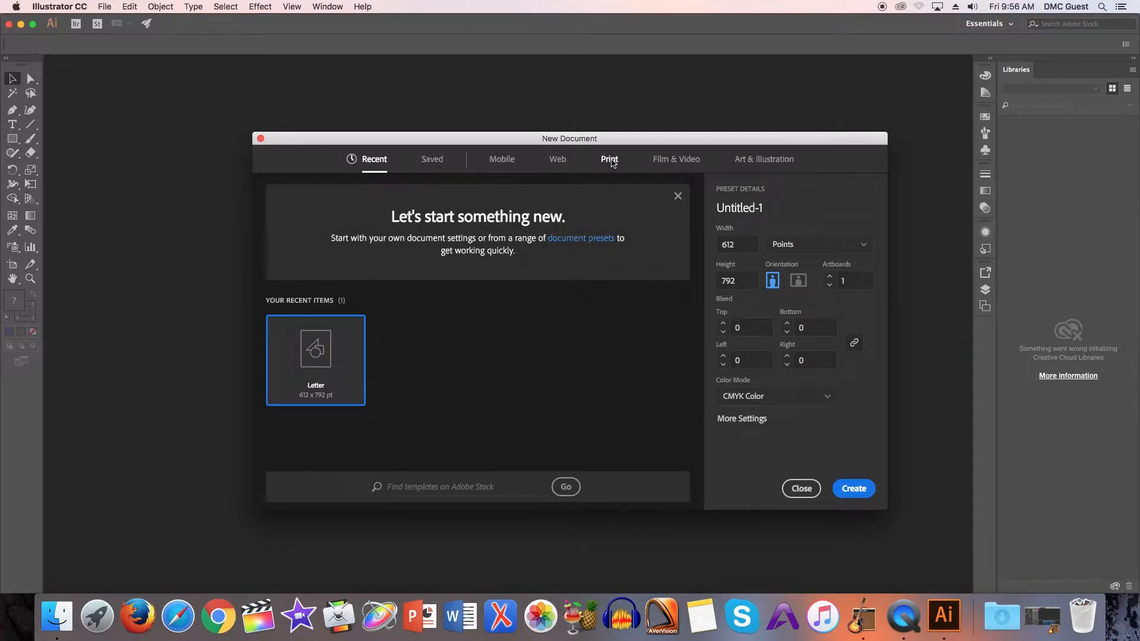
{"action": "left_click", "coordinate": [613, 164]}
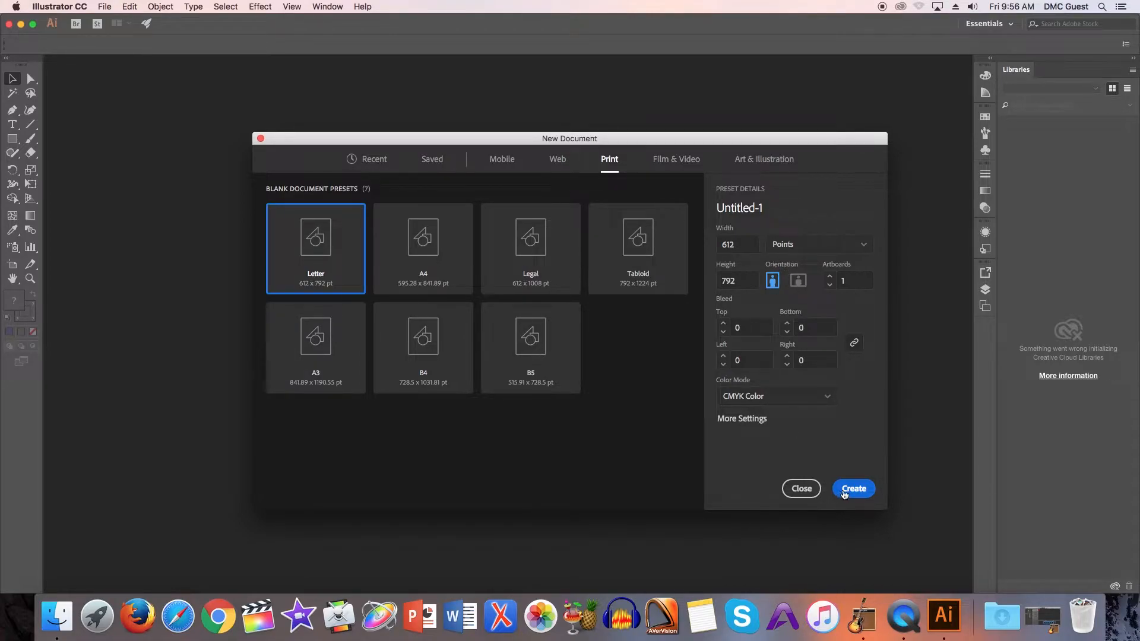
{"action": "left_click", "coordinate": [844, 494]}
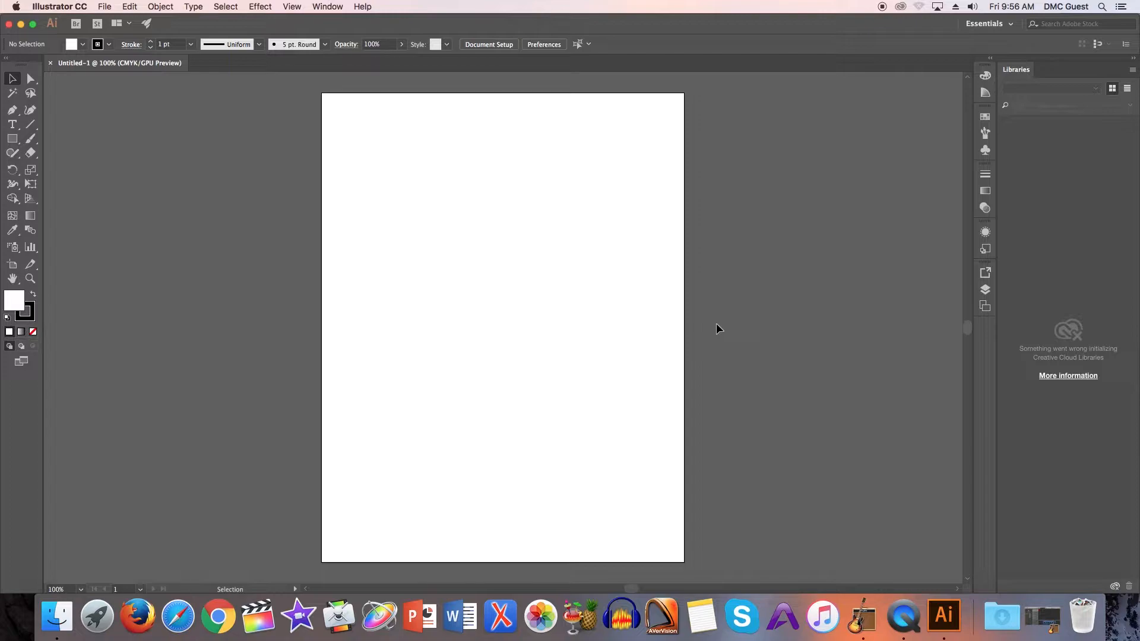
Undock the Swatches, Symbols and Appearance panels as floating panels, and restore the default layout by resetting the Essentials workspace
{"action": "left_click", "coordinate": [985, 117]}
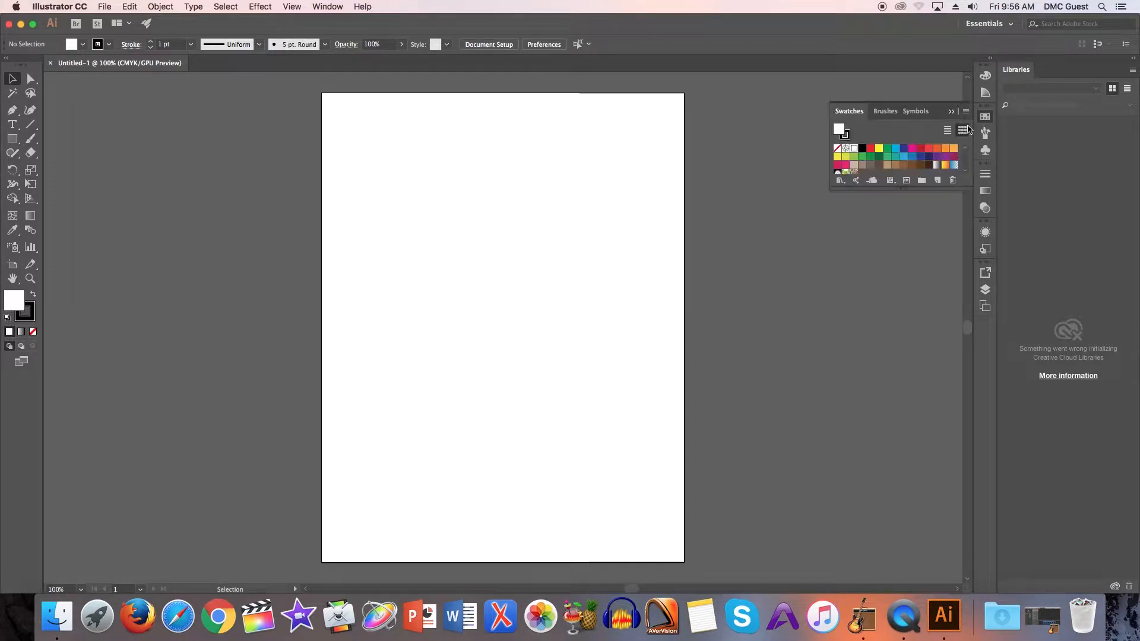
{"action": "mouse_move", "coordinate": [849, 111]}
{"action": "left_mouse_down"}
{"action": "mouse_move", "coordinate": [668, 198]}
{"action": "mouse_move", "coordinate": [605, 194]}
{"action": "left_mouse_up"}
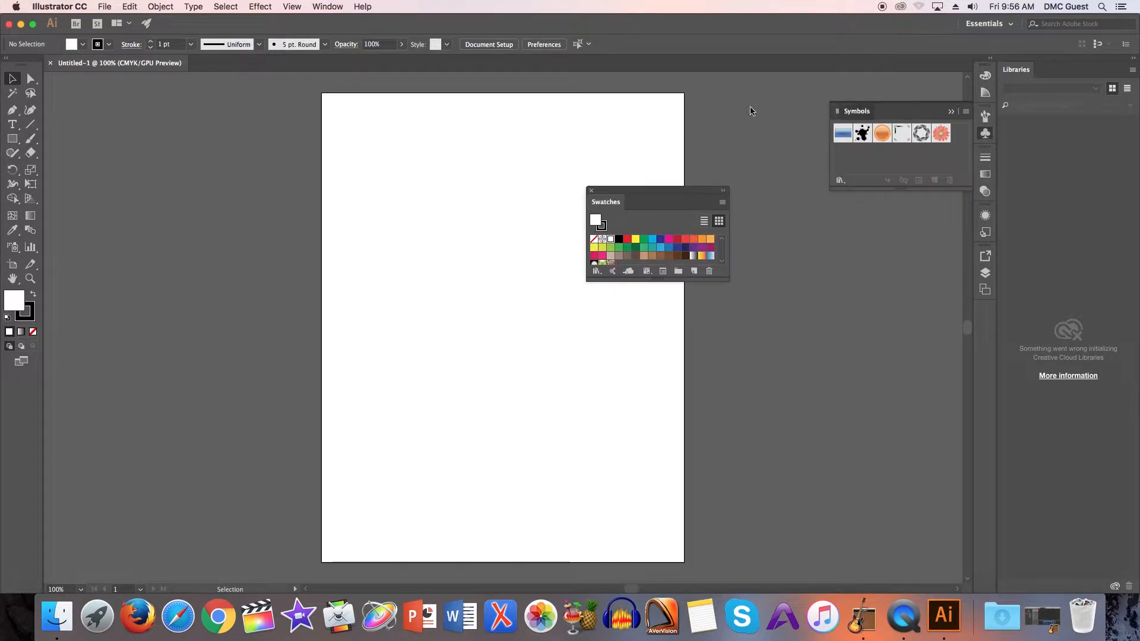
{"action": "left_click_drag", "start_coordinate": [855, 111], "coordinate": [550, 110]}
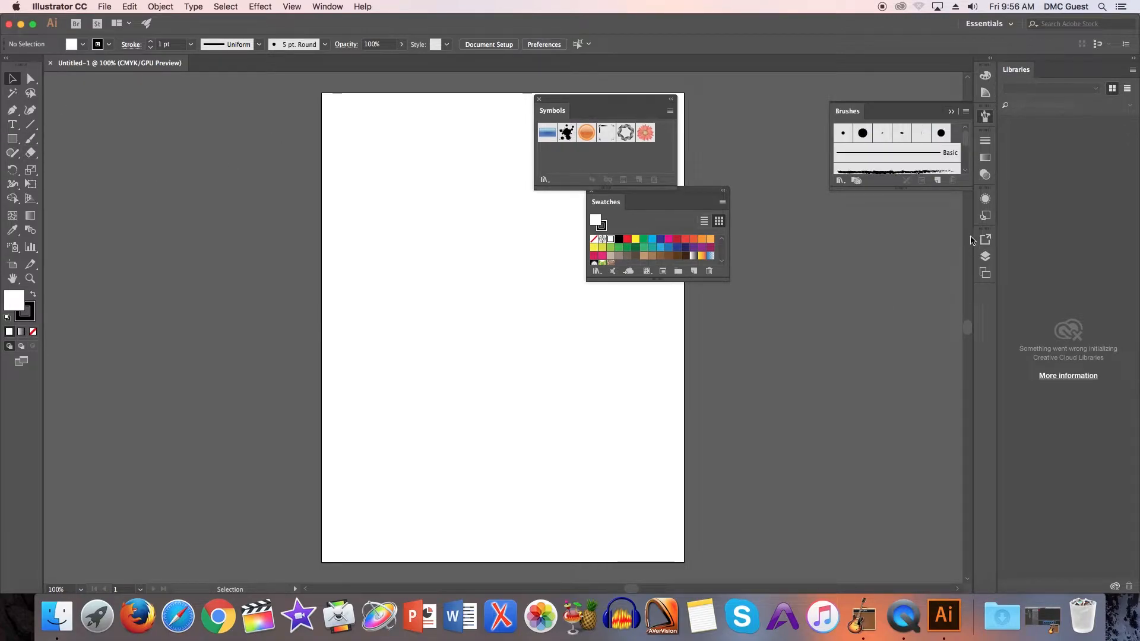
{"action": "left_click", "coordinate": [985, 199]}
{"action": "mouse_move", "coordinate": [854, 193]}
{"action": "left_mouse_down"}
{"action": "mouse_move", "coordinate": [310, 366]}
{"action": "mouse_move", "coordinate": [334, 369]}
{"action": "left_mouse_up"}
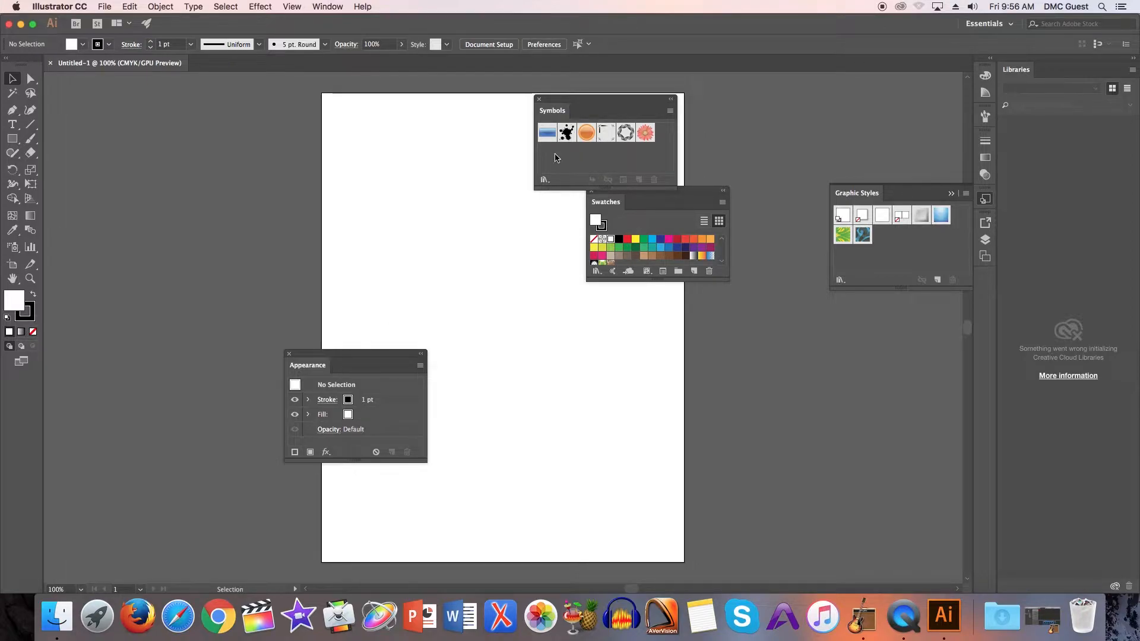
{"action": "left_click_drag", "start_coordinate": [583, 109], "coordinate": [389, 139]}
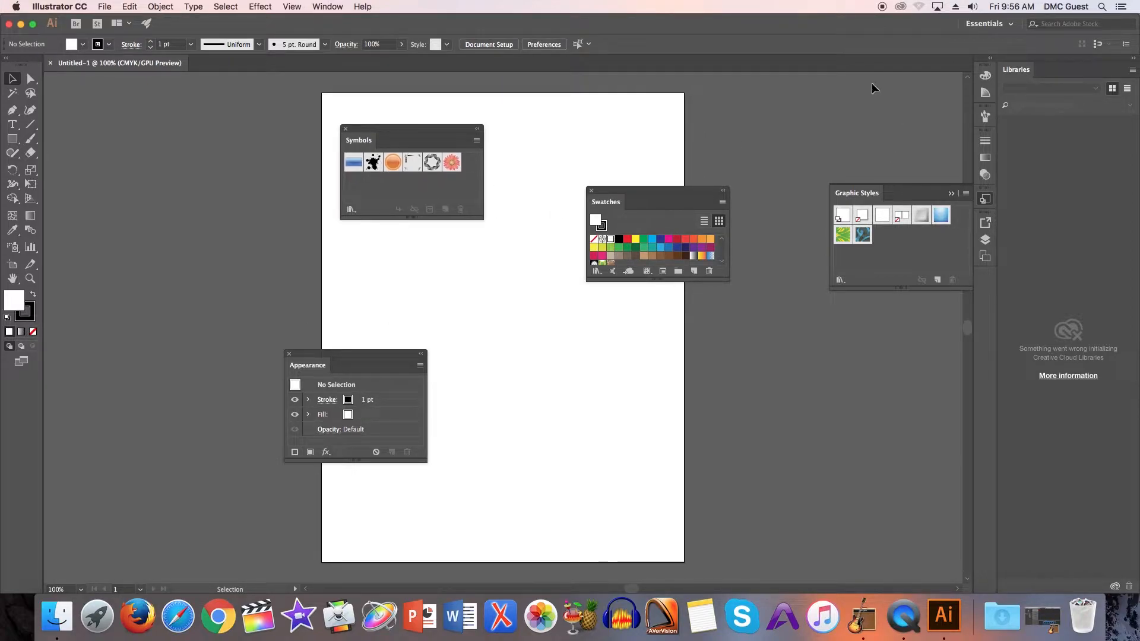
{"action": "left_click", "coordinate": [1011, 25]}
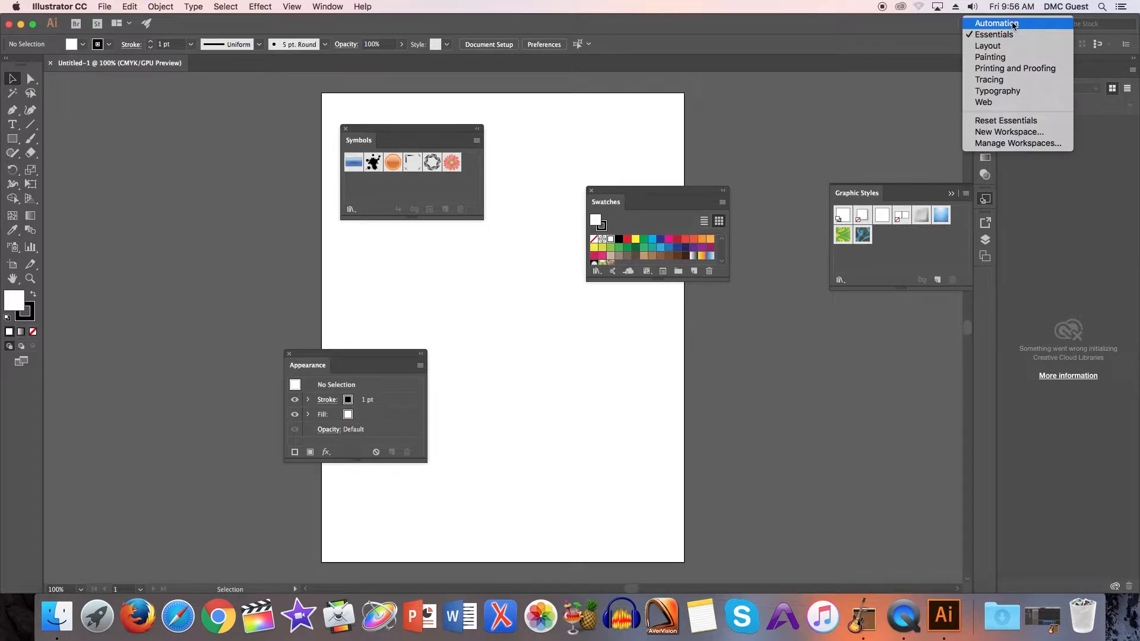
{"action": "left_click", "coordinate": [1013, 121]}
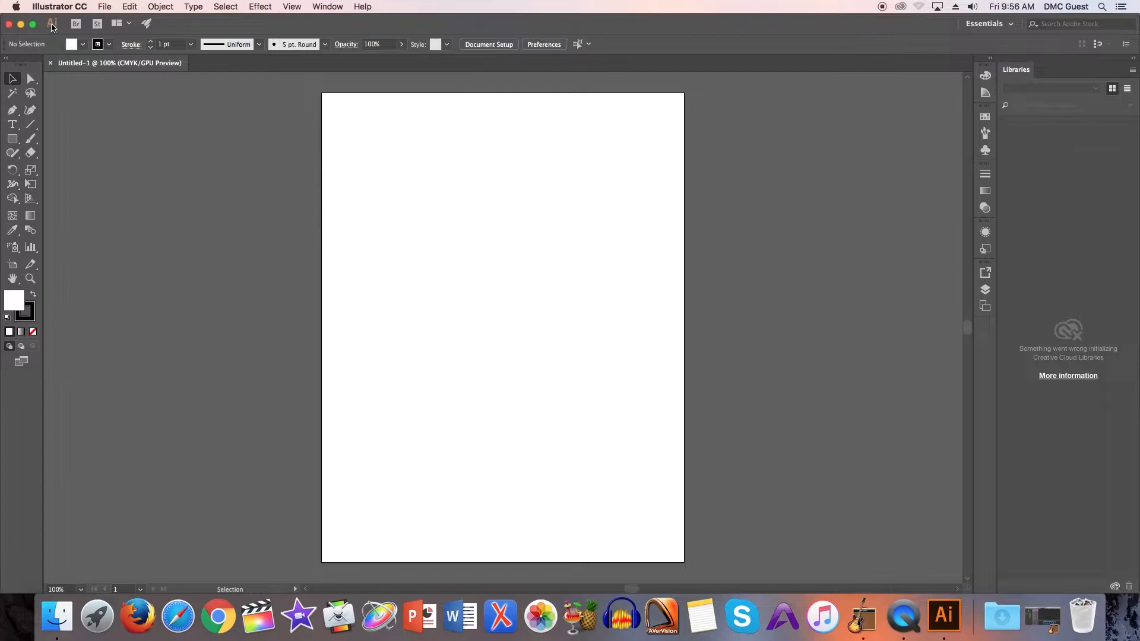
Minimize Illustrator, view the finished flyer Approved_Not_Flyer.png from the desktop, and close it
{"action": "left_click", "coordinate": [20, 24]}
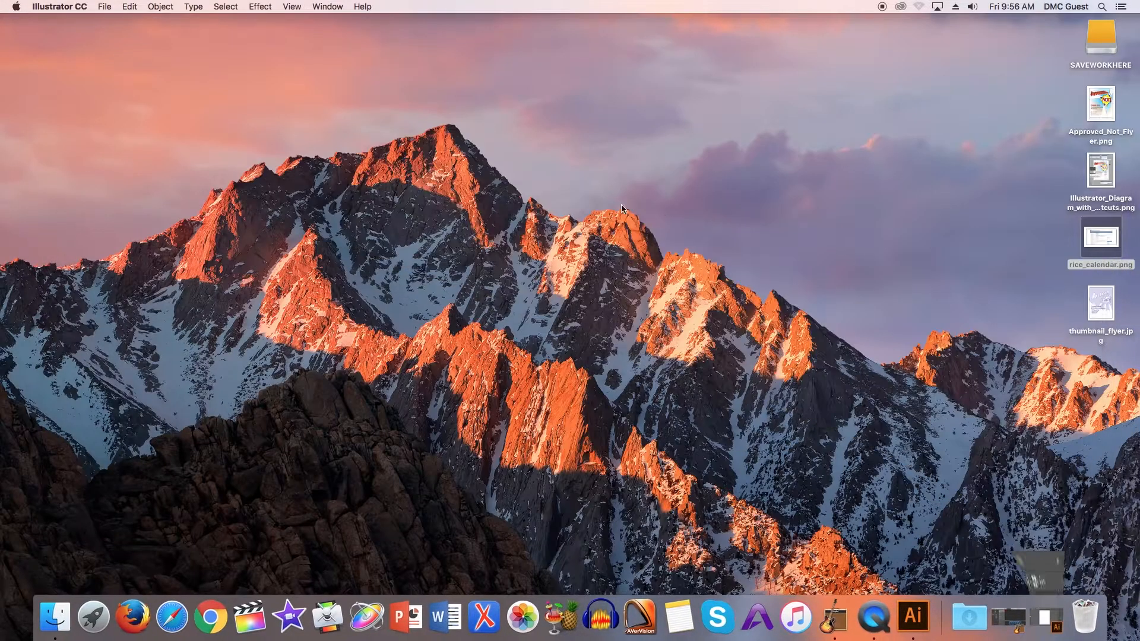
{"action": "double_click", "coordinate": [1100, 104]}
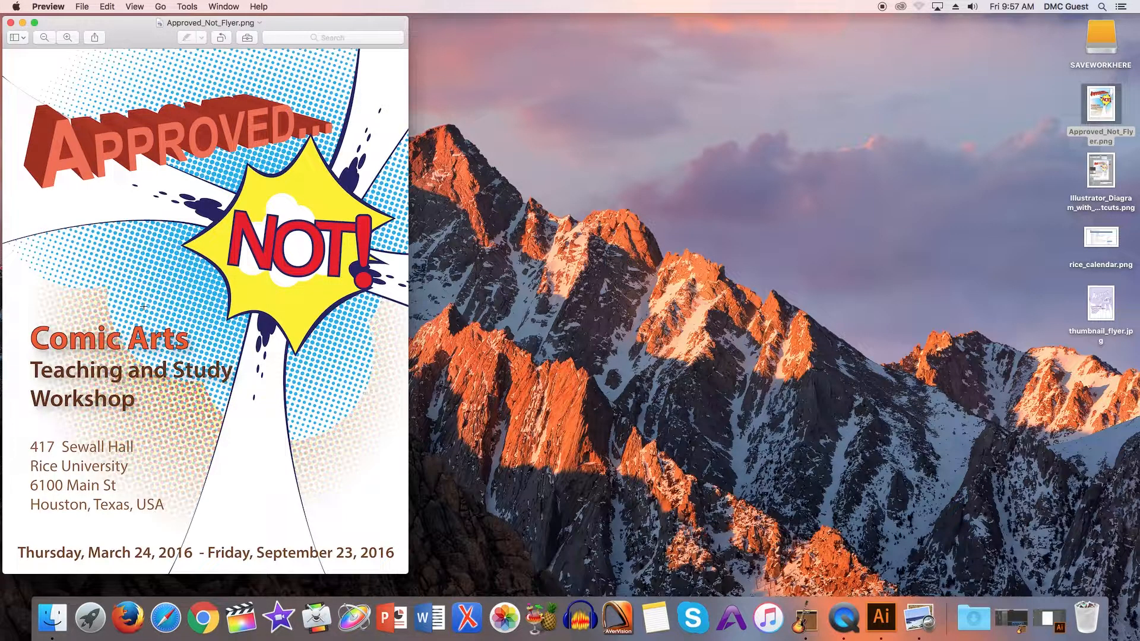
{"action": "left_click", "coordinate": [11, 23]}
Return to Illustrator and place Approved_Not_Flyer.png from the Desktop at the artboard's top-left corner, leaving it deselected
{"action": "left_click", "coordinate": [881, 621]}
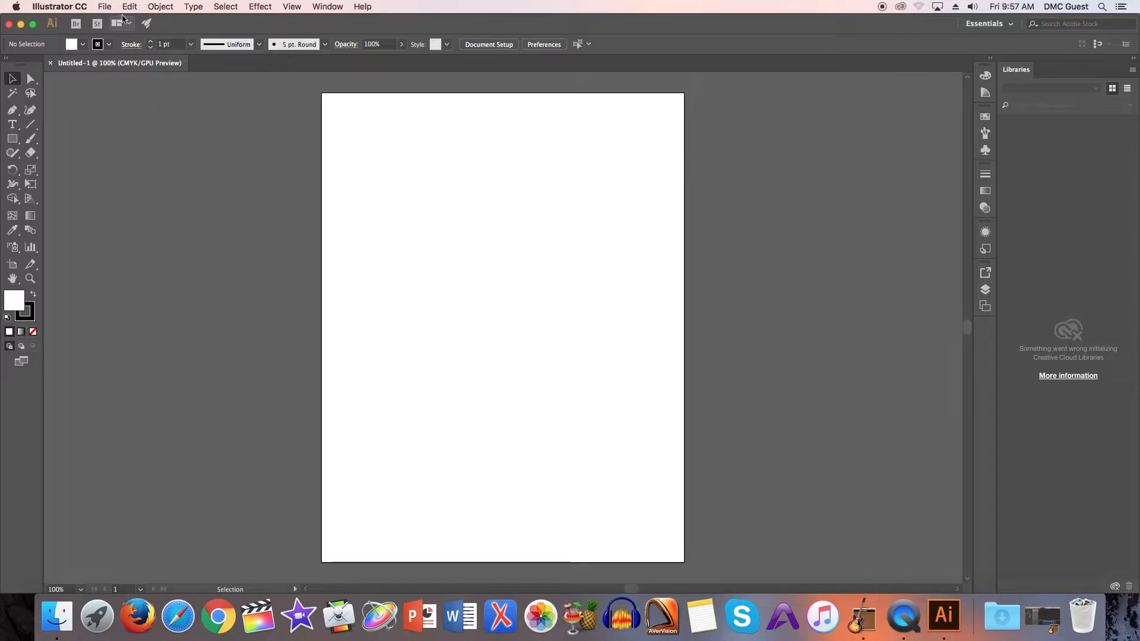
{"action": "left_click", "coordinate": [105, 6]}
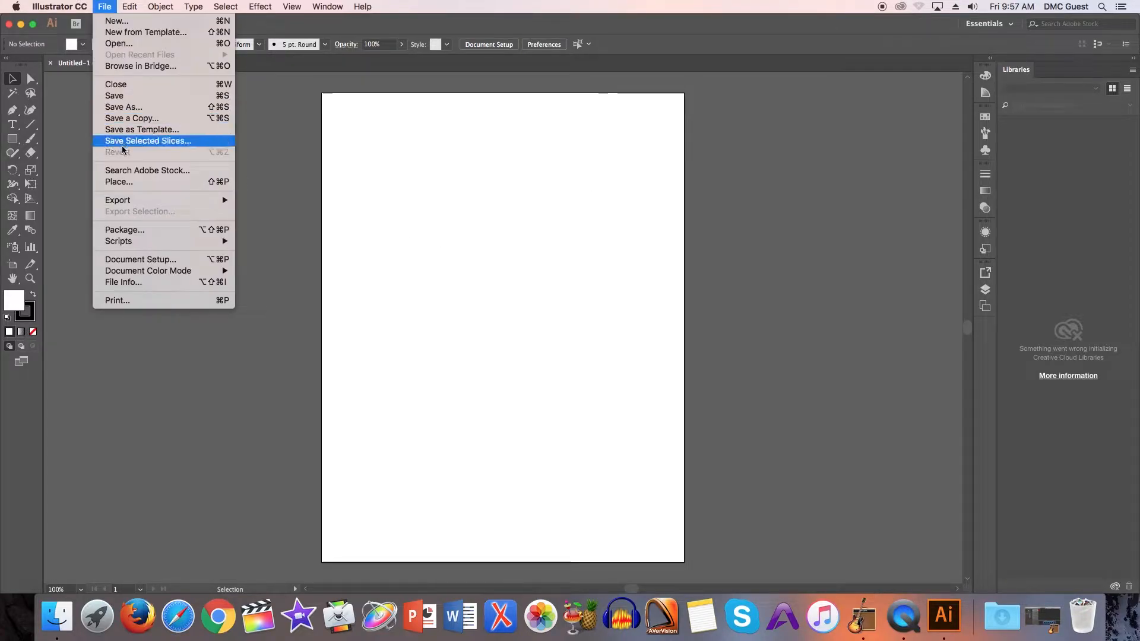
{"action": "left_click", "coordinate": [129, 188]}
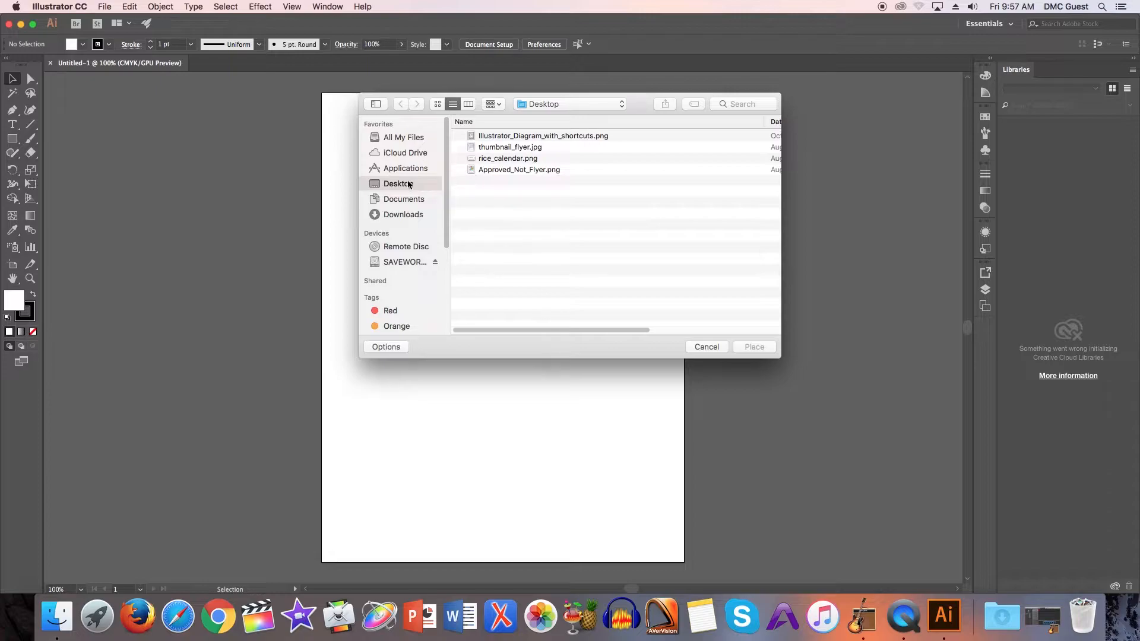
{"action": "left_click", "coordinate": [513, 172]}
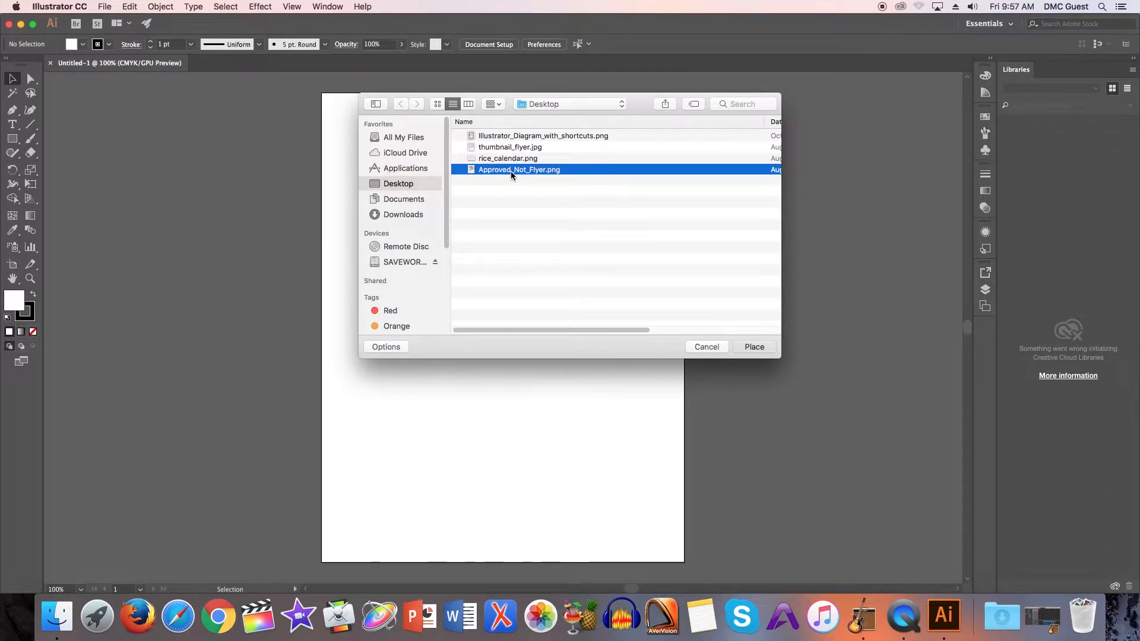
{"action": "double_click", "coordinate": [511, 171]}
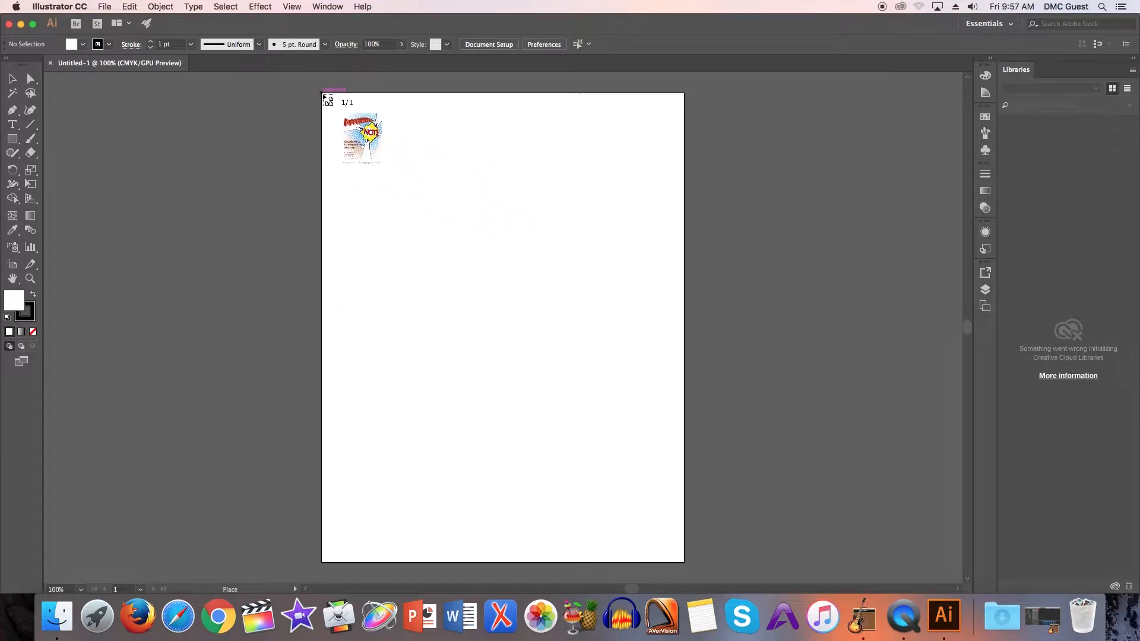
{"action": "left_click", "coordinate": [323, 95]}
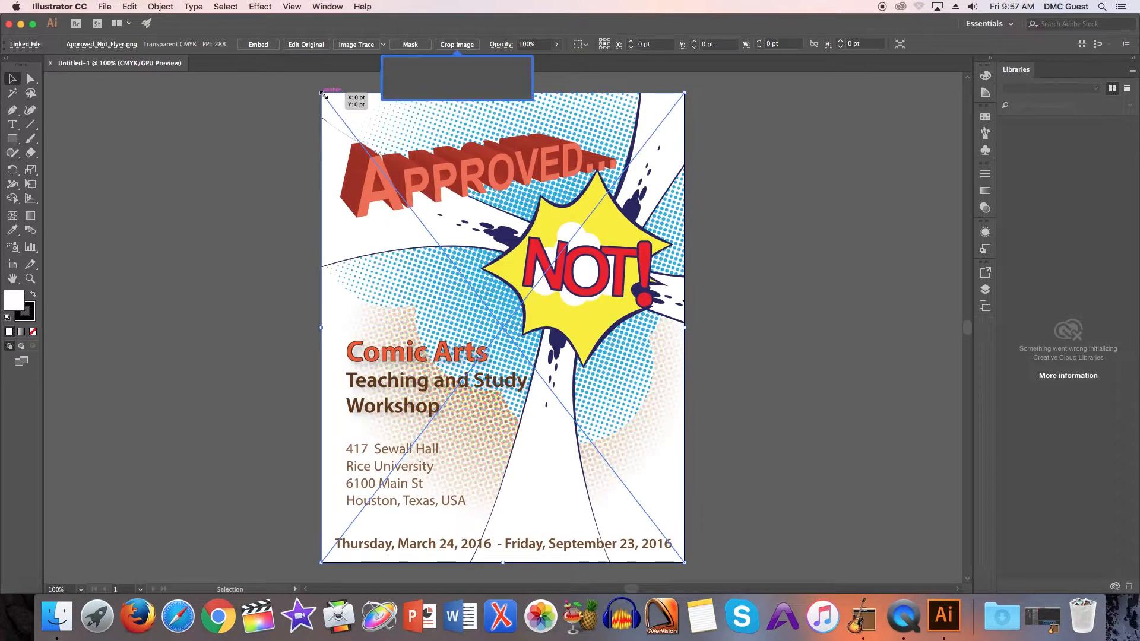
{"action": "left_click", "coordinate": [497, 27]}
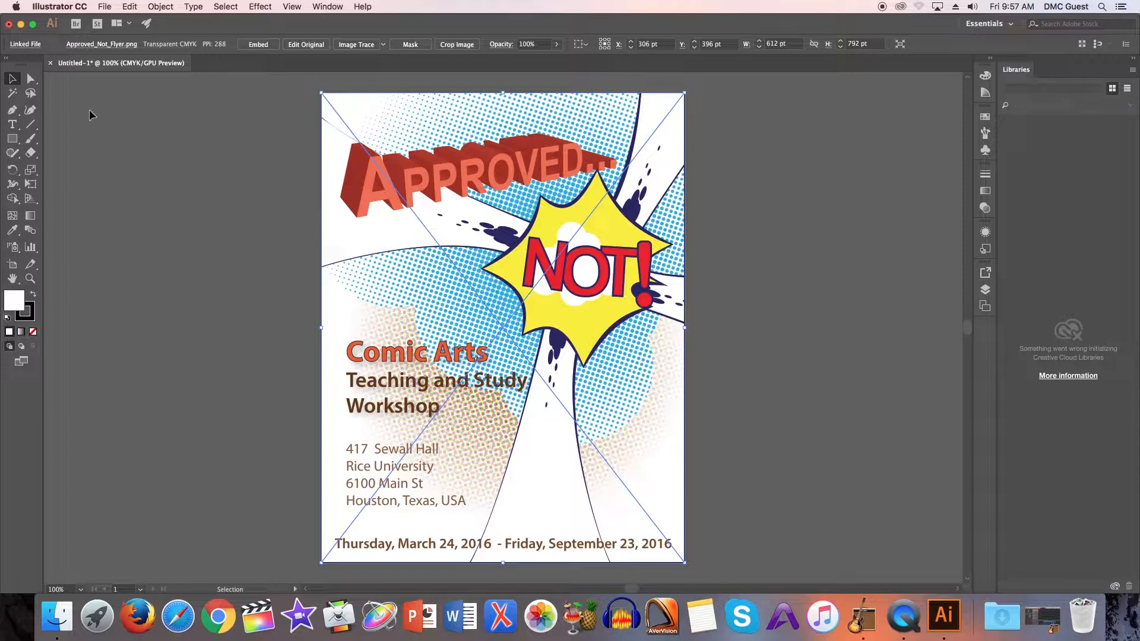
{"action": "left_click", "coordinate": [211, 204]}
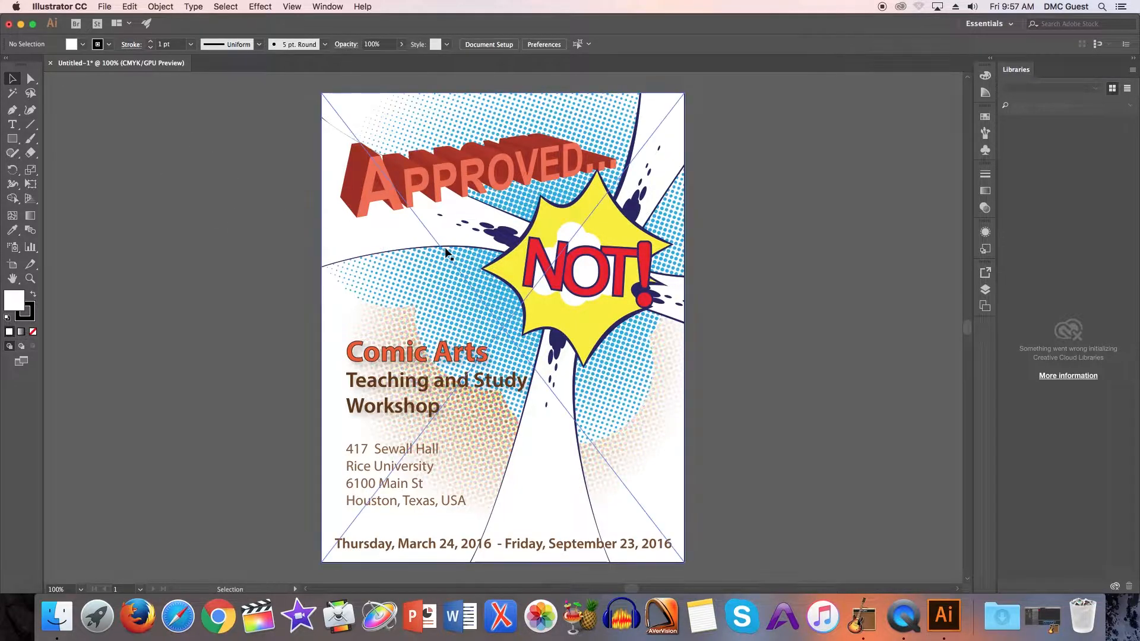
Set the placed flyer image's opacity to 10% and lock the image
{"action": "left_click", "coordinate": [520, 248]}
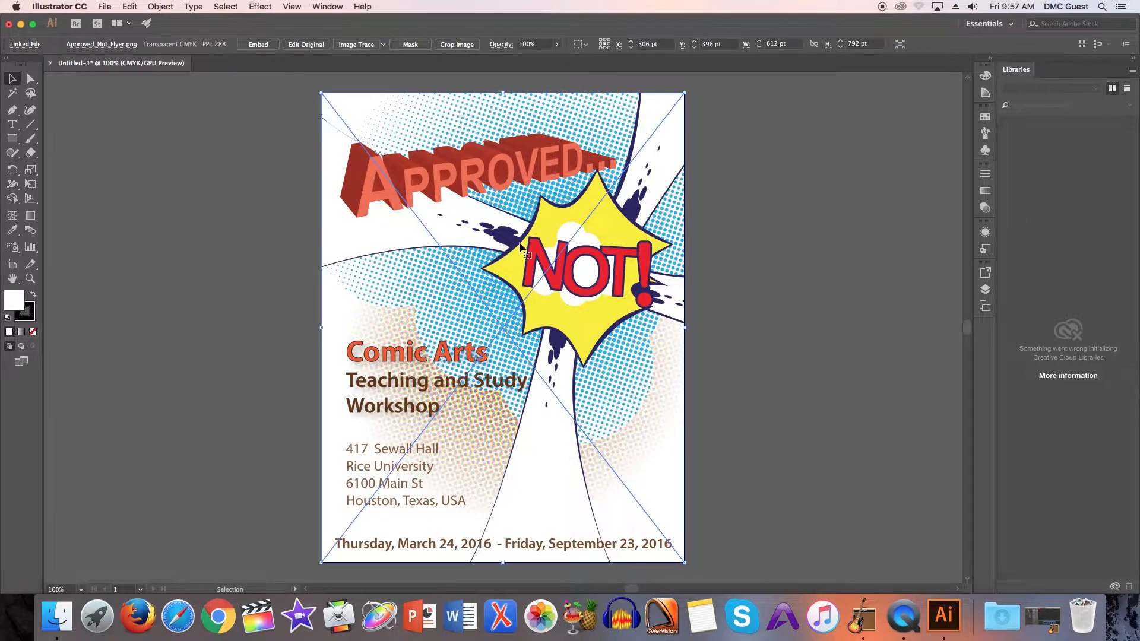
{"action": "left_click", "coordinate": [530, 45]}
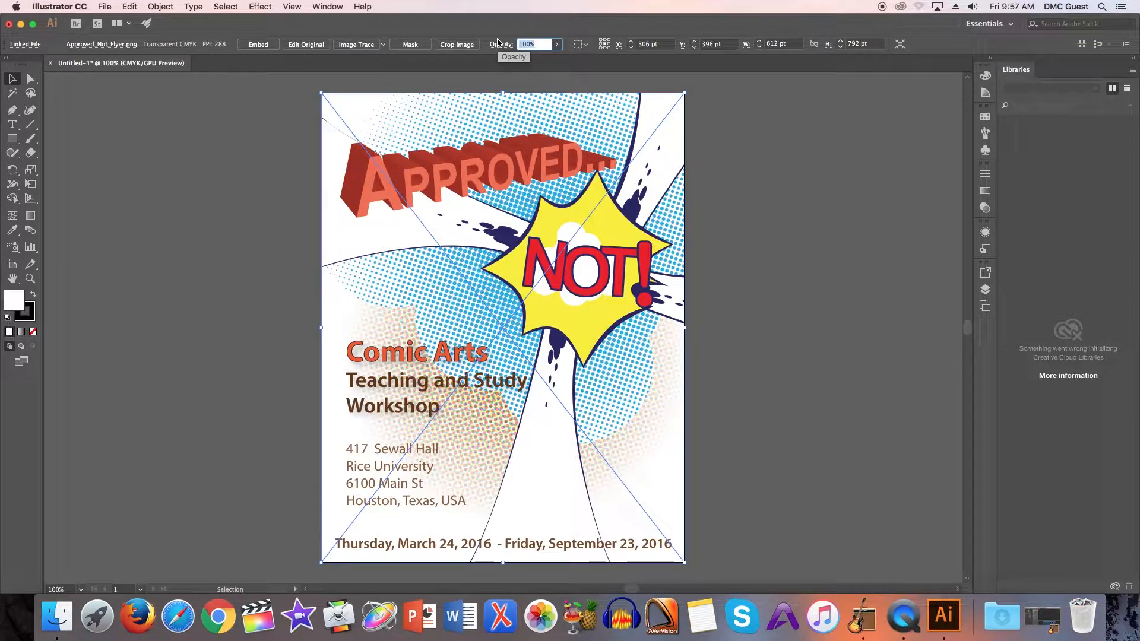
{"action": "type", "text": "10"}
{"action": "key", "text": "Return"}
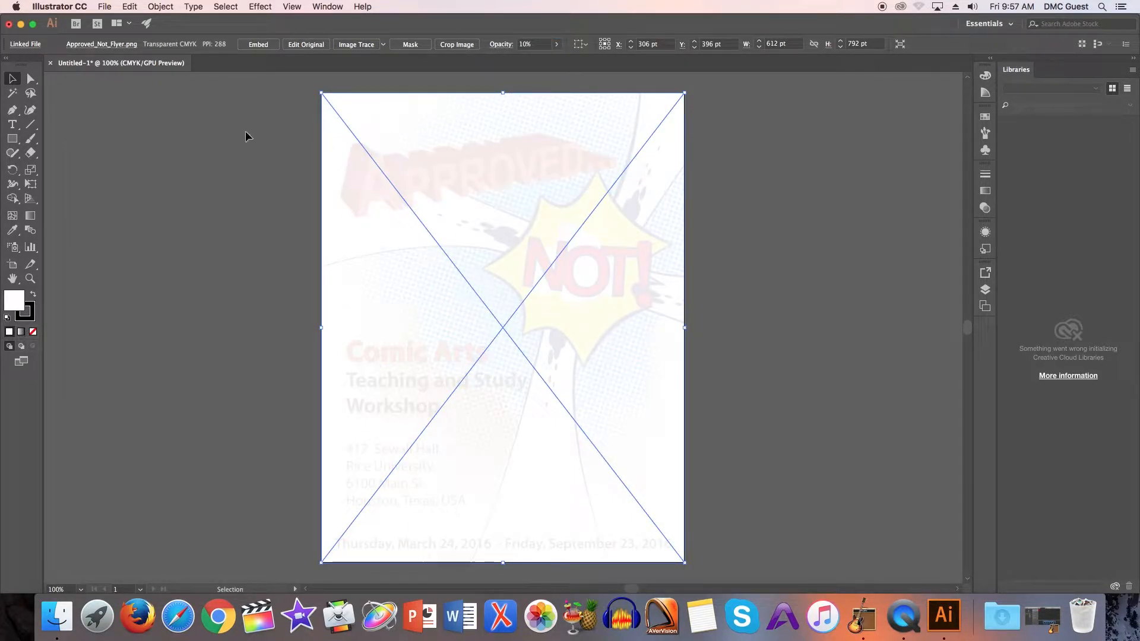
{"action": "left_click", "coordinate": [162, 6]}
{"action": "mouse_move", "coordinate": [196, 73]}
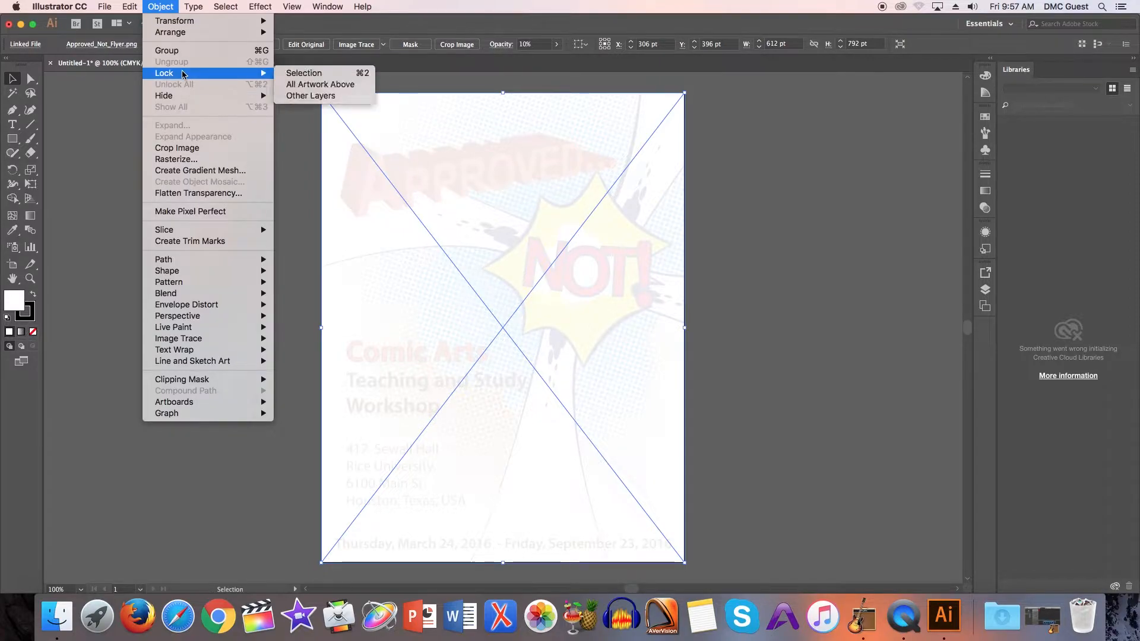
{"action": "left_click", "coordinate": [358, 75]}
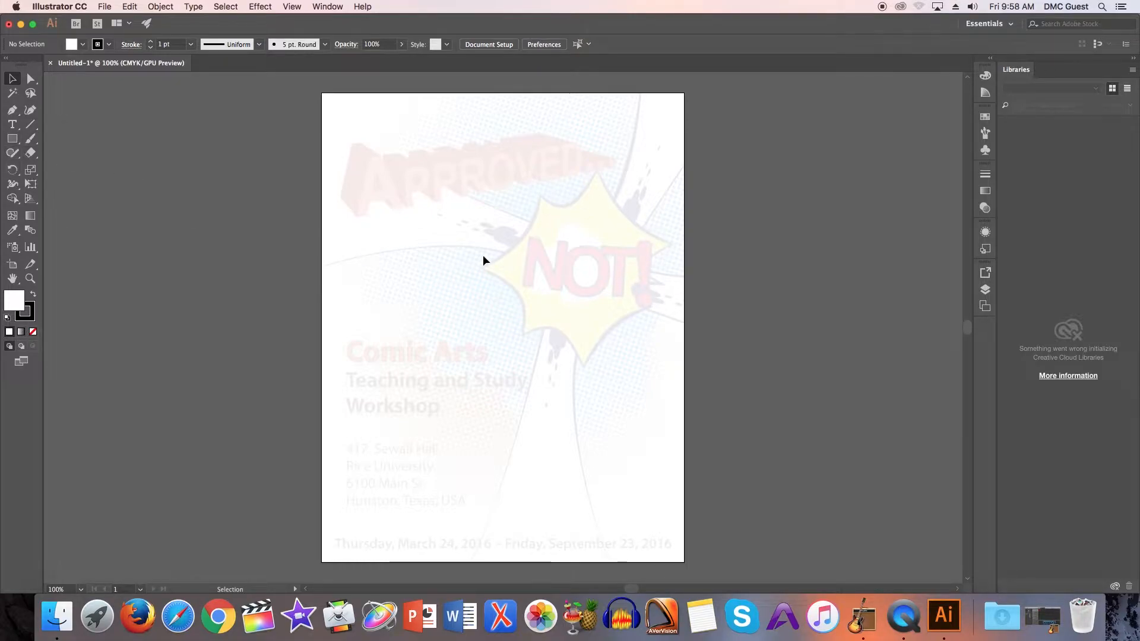
Activate the Ellipse tool and set the fill to CMYK Blue with no stroke
{"action": "left_click", "coordinate": [15, 140]}
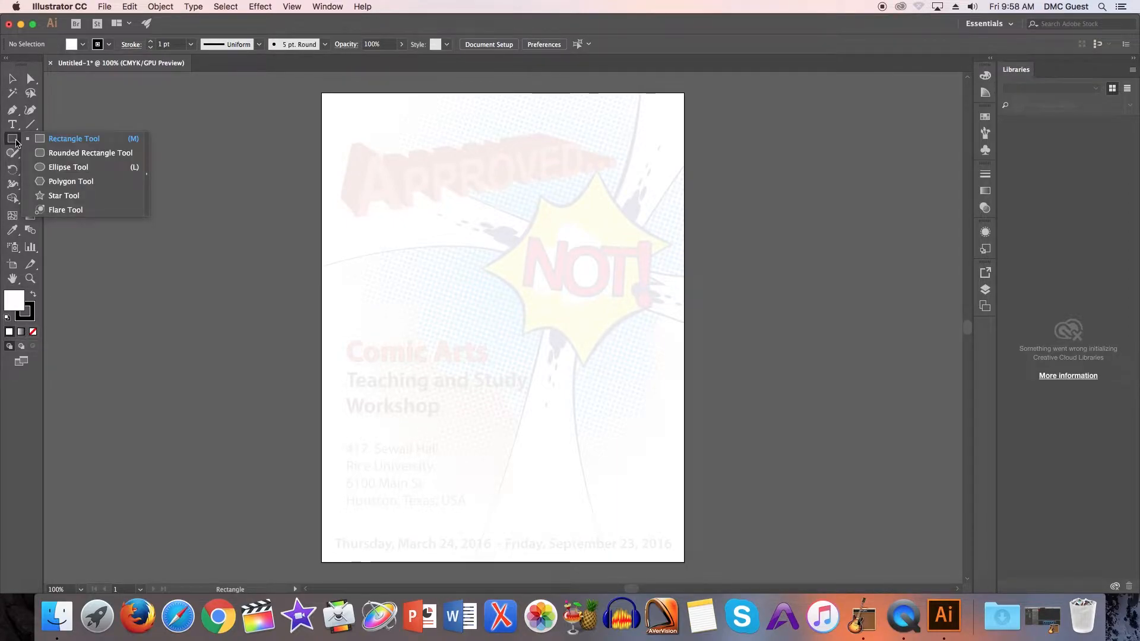
{"action": "left_click", "coordinate": [14, 142]}
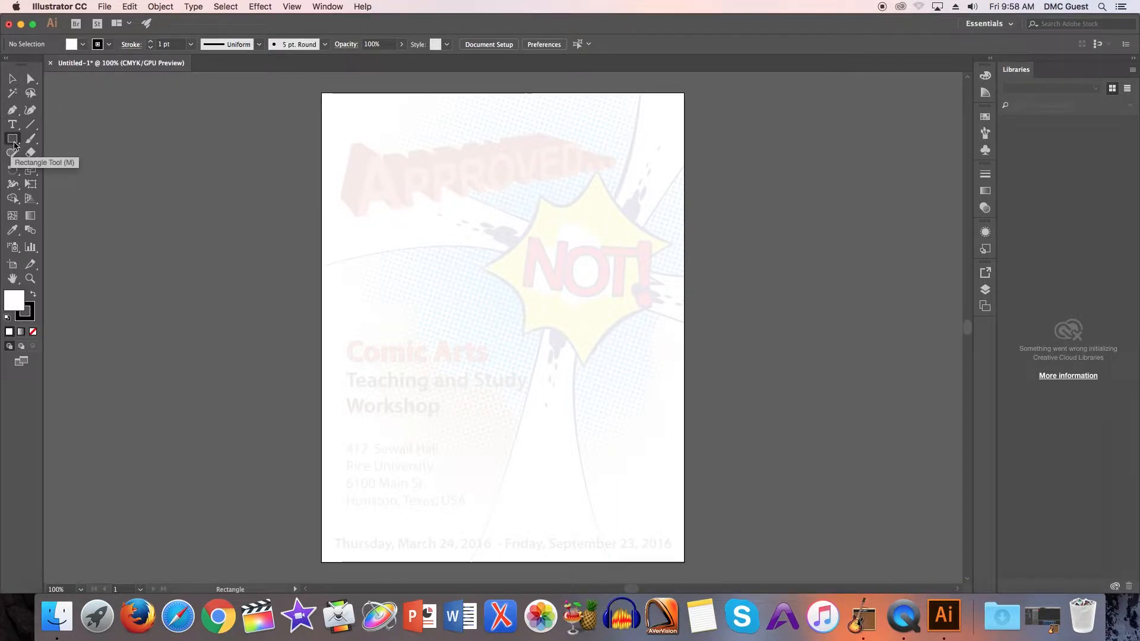
{"action": "left_click", "coordinate": [14, 141]}
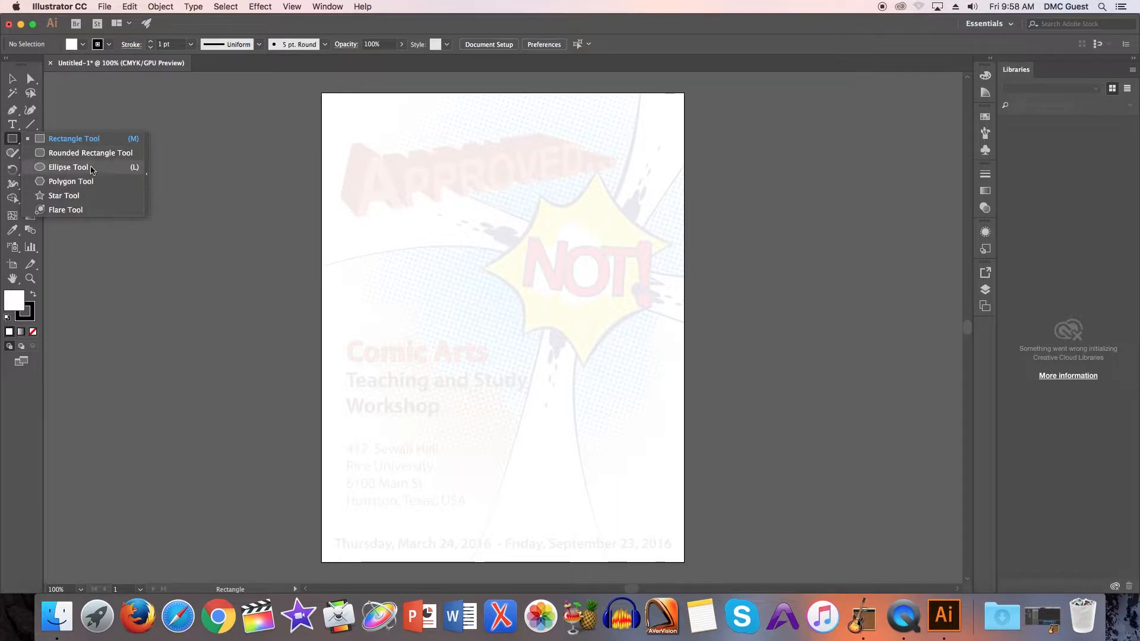
{"action": "left_click", "coordinate": [79, 170]}
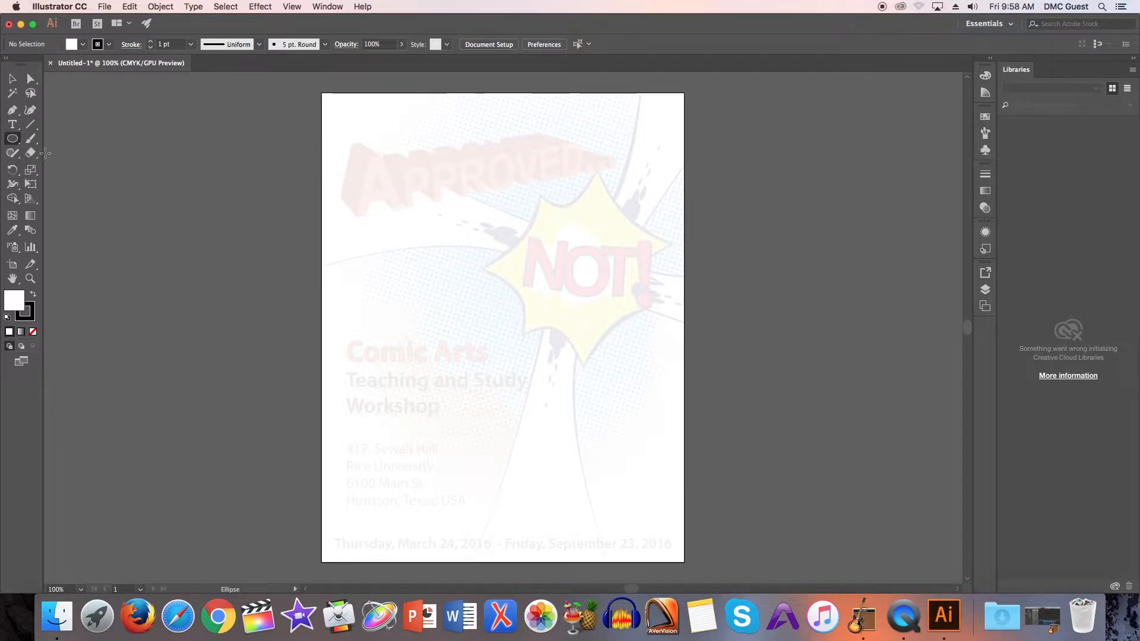
{"action": "left_click", "coordinate": [82, 44]}
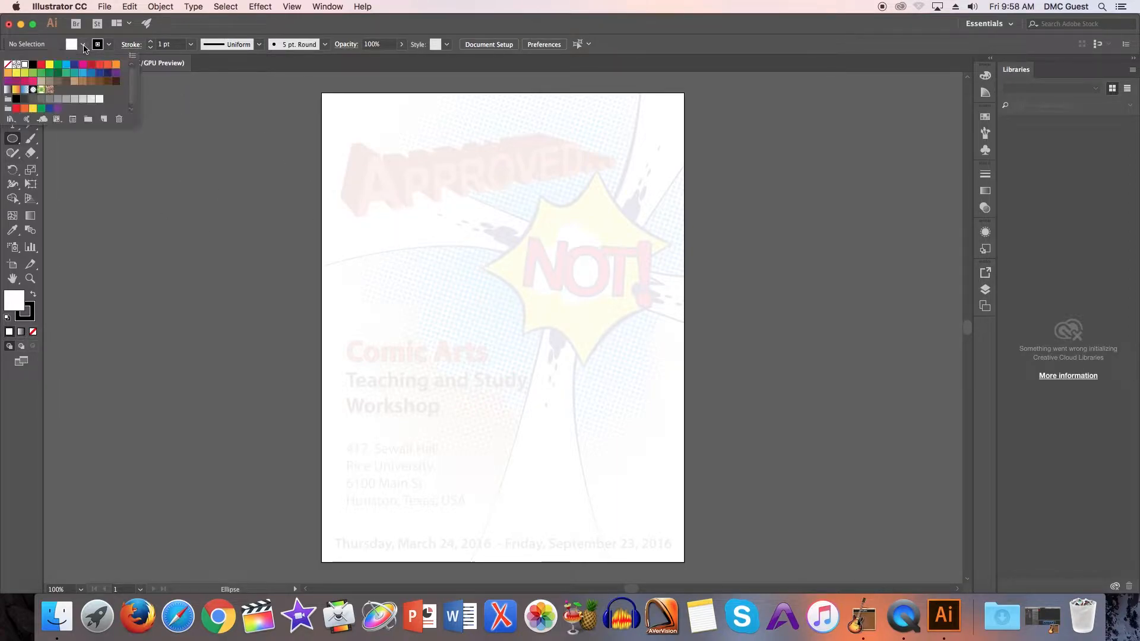
{"action": "left_click", "coordinate": [74, 65]}
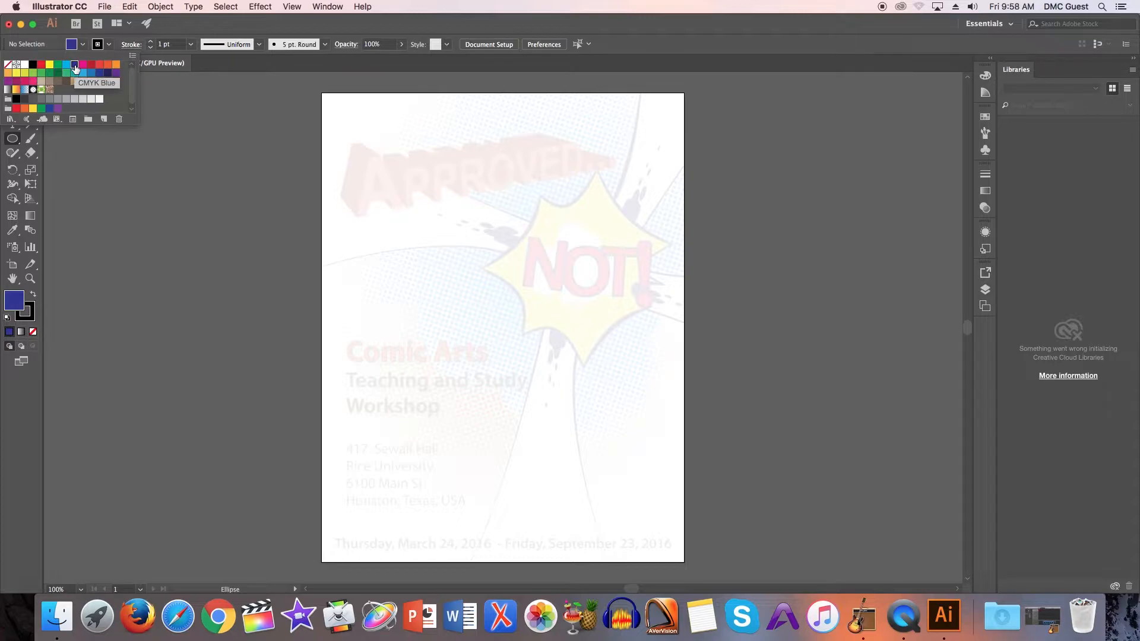
{"action": "left_click", "coordinate": [110, 45]}
{"action": "left_click", "coordinate": [110, 44]}
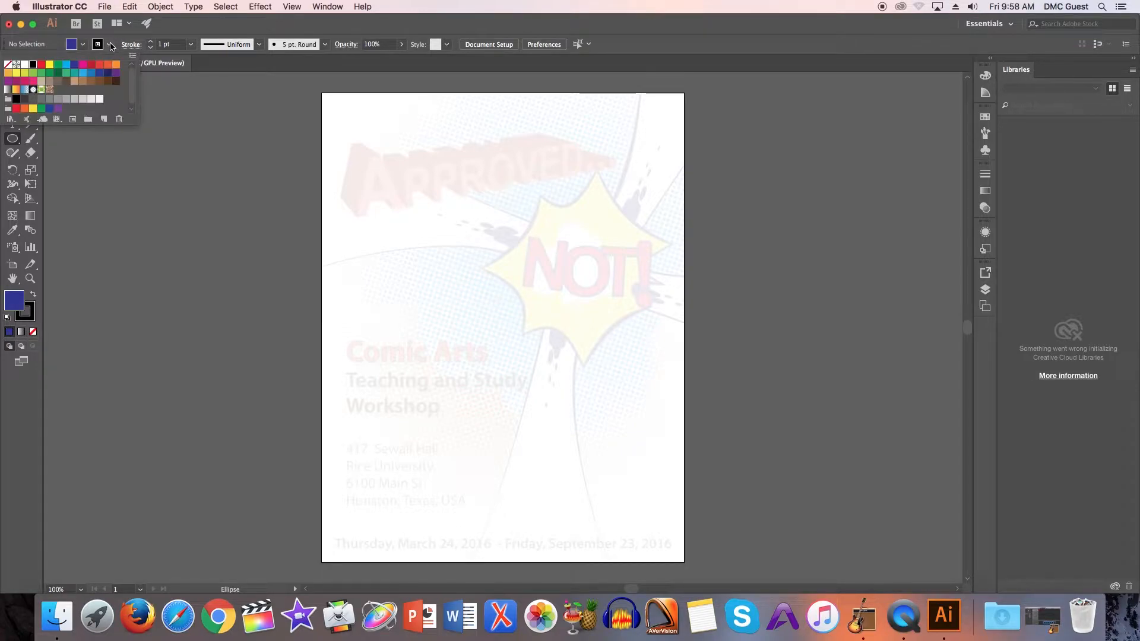
{"action": "left_click", "coordinate": [8, 67]}
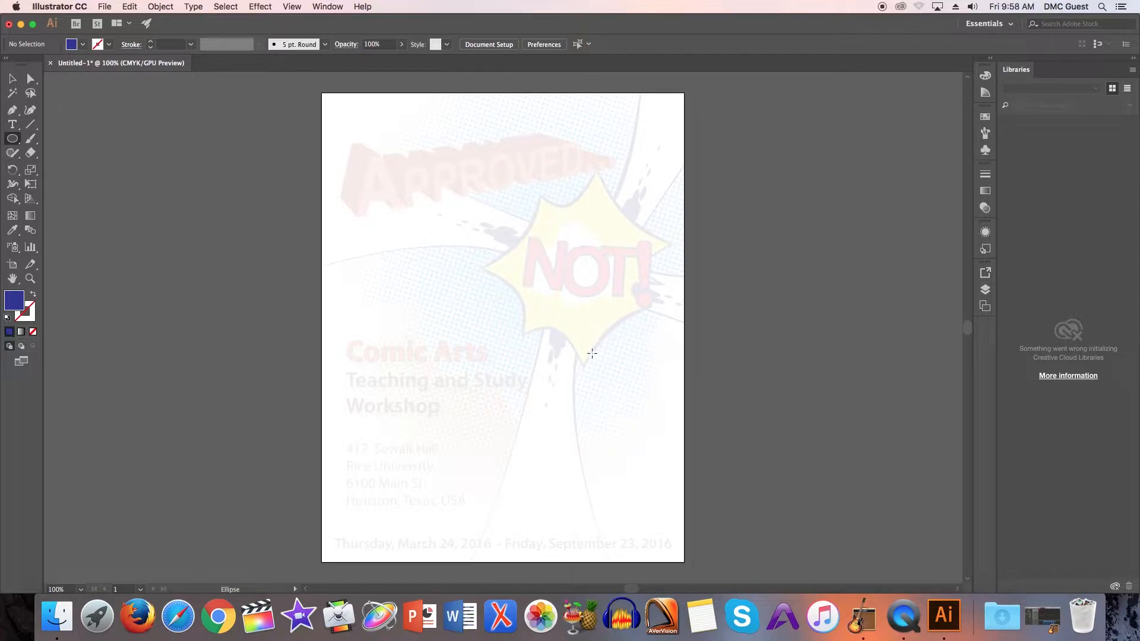
Draw a circle over the lower part of the yellow burst, set its width and height to 50 pt, and deselect it
{"action": "mouse_move", "coordinate": [582, 335]}
{"action": "left_mouse_down"}
{"action": "mouse_move", "coordinate": [601, 357]}
{"action": "mouse_move", "coordinate": [618, 348]}
{"action": "mouse_move", "coordinate": [609, 377]}
{"action": "mouse_move", "coordinate": [621, 355]}
{"action": "mouse_move", "coordinate": [639, 355]}
{"action": "mouse_move", "coordinate": [604, 367]}
{"action": "mouse_move", "coordinate": [608, 352]}
{"action": "mouse_move", "coordinate": [606, 369]}
{"action": "mouse_move", "coordinate": [585, 339]}
{"action": "mouse_move", "coordinate": [597, 353]}
{"action": "left_mouse_up"}
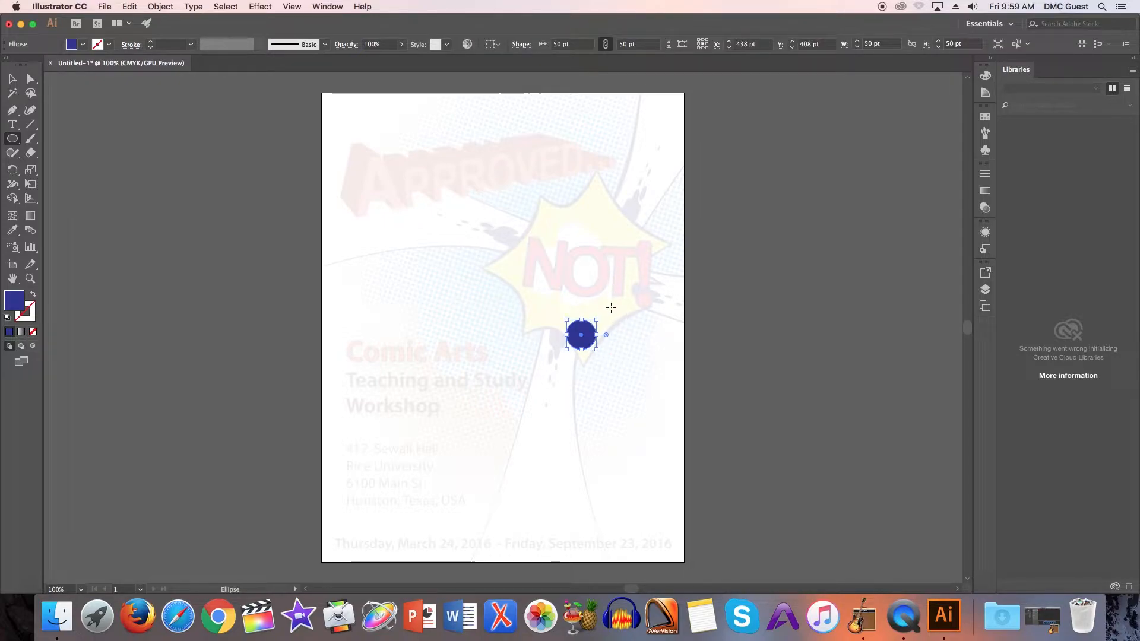
{"action": "left_click_drag", "start_coordinate": [599, 352], "coordinate": [594, 347]}
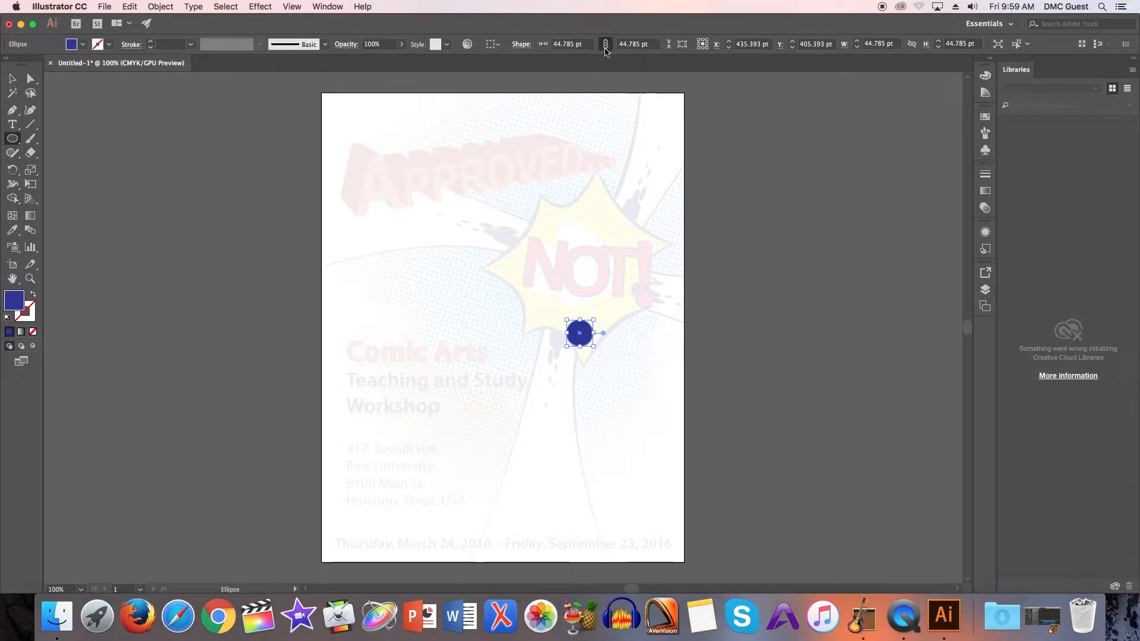
{"action": "double_click", "coordinate": [647, 47]}
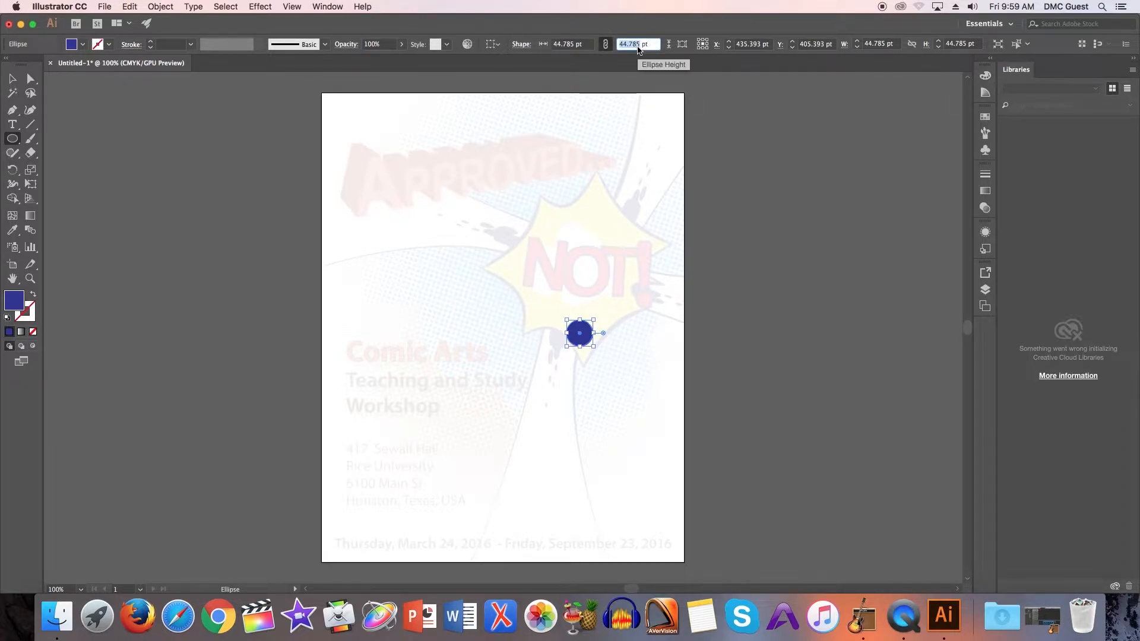
{"action": "type", "text": "50"}
{"action": "key", "text": "Return"}
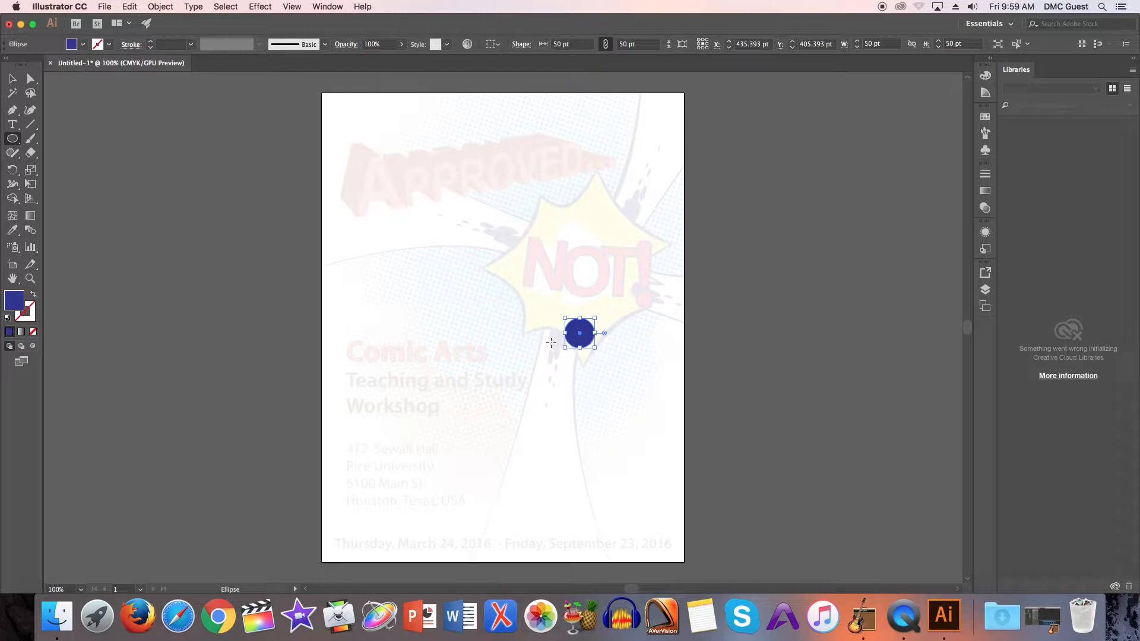
{"action": "left_click", "coordinate": [14, 80]}
{"action": "left_click", "coordinate": [508, 308]}
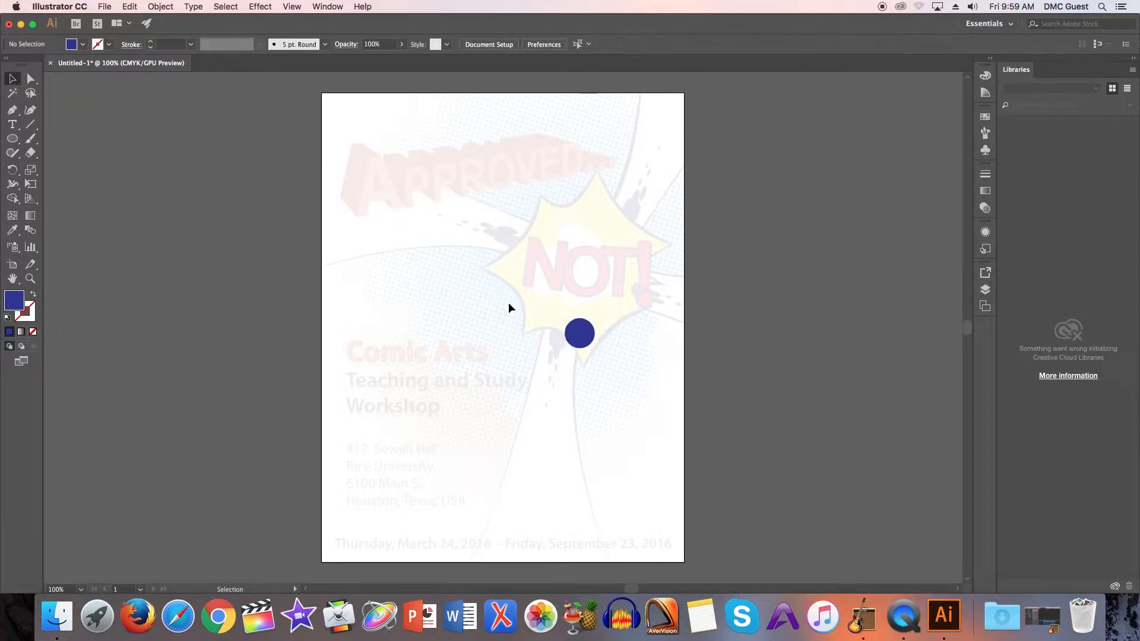
Move the circle below the burst, duplicate it into a ring of five with a sixth in the centre, and check the overlaps in Outline view
{"action": "left_click_drag", "start_coordinate": [580, 333], "coordinate": [598, 373]}
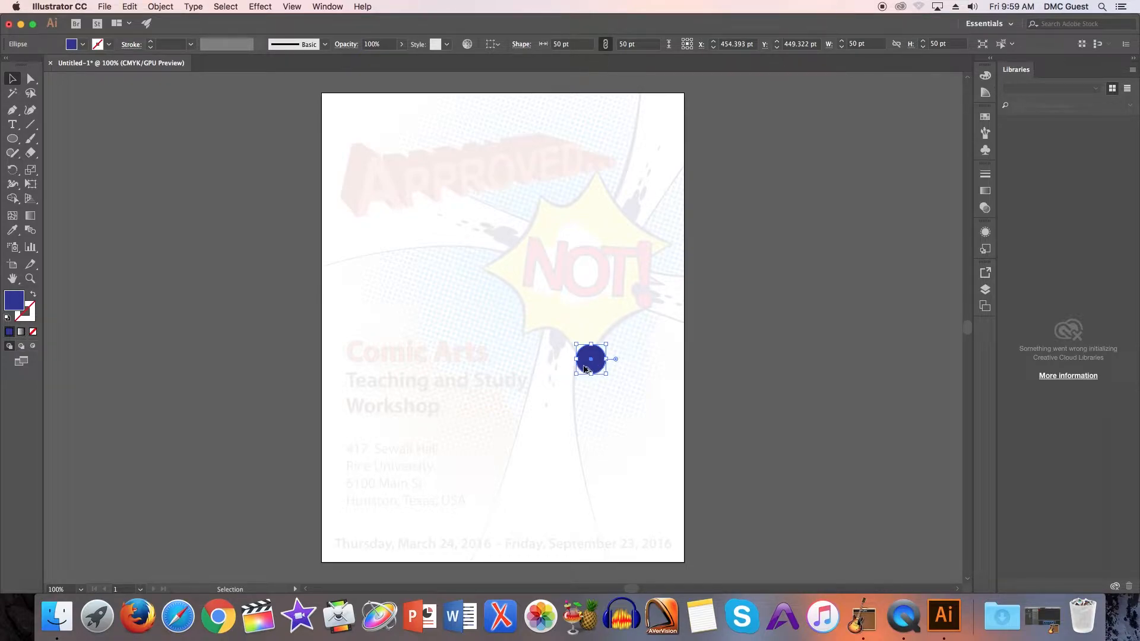
{"action": "left_click_drag", "start_coordinate": [585, 366], "coordinate": [604, 408]}
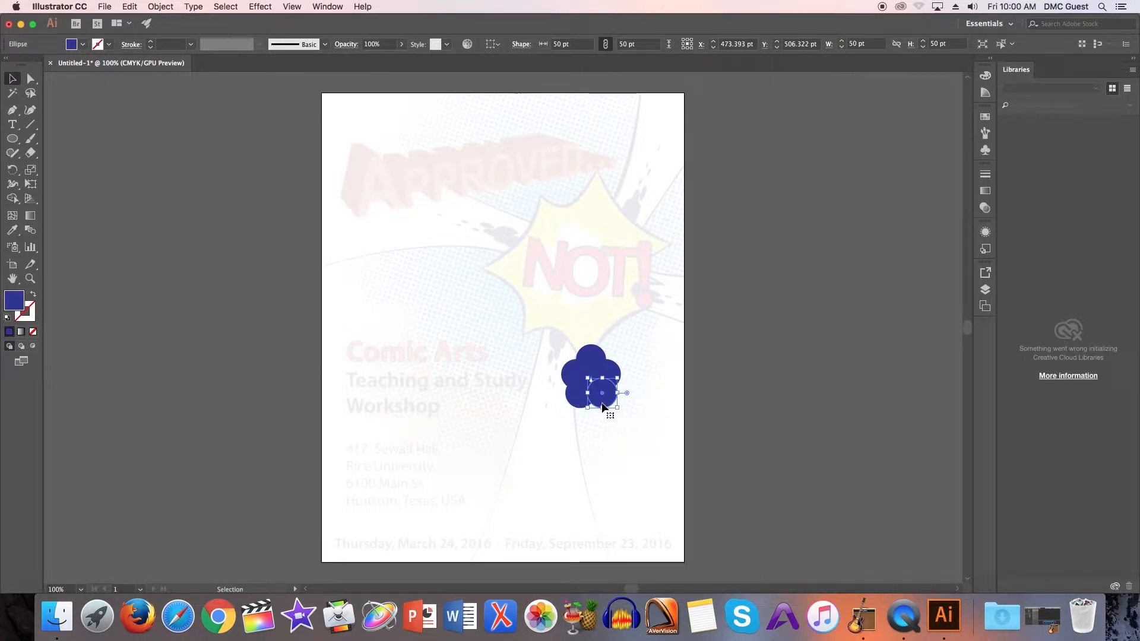
{"action": "left_click_drag", "start_coordinate": [604, 392], "coordinate": [592, 380]}
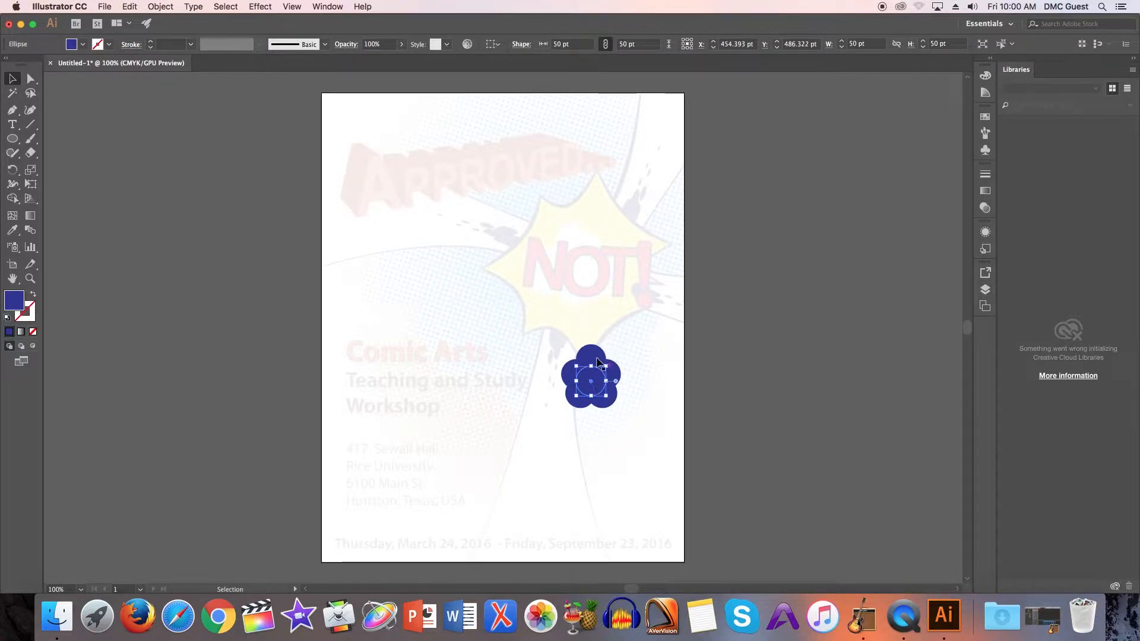
{"action": "left_click", "coordinate": [529, 351]}
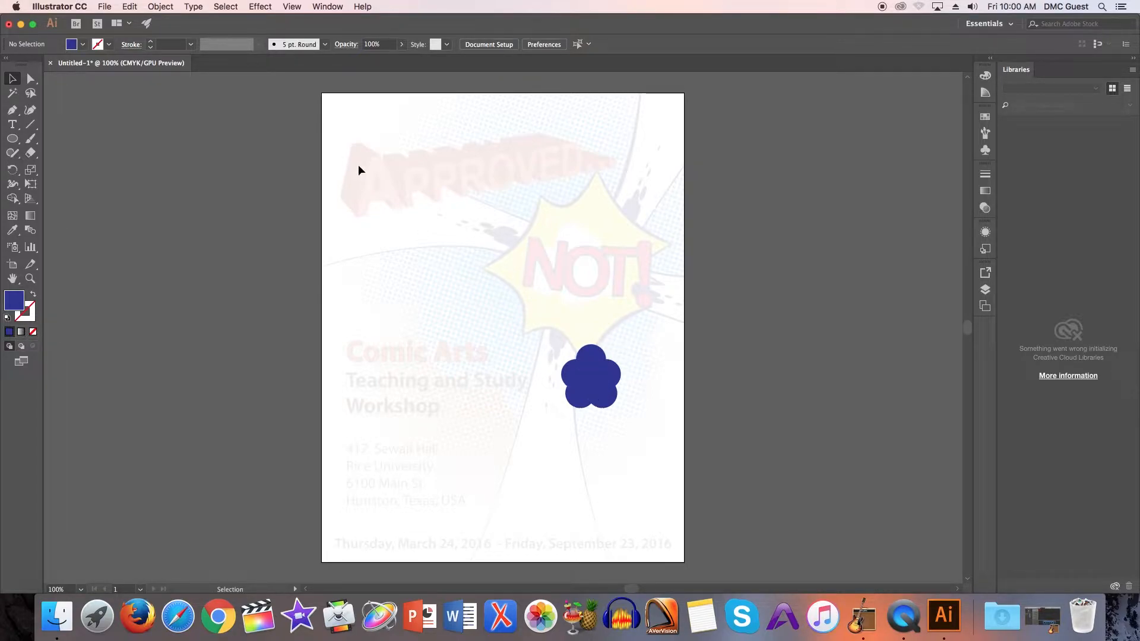
{"action": "left_click", "coordinate": [294, 6]}
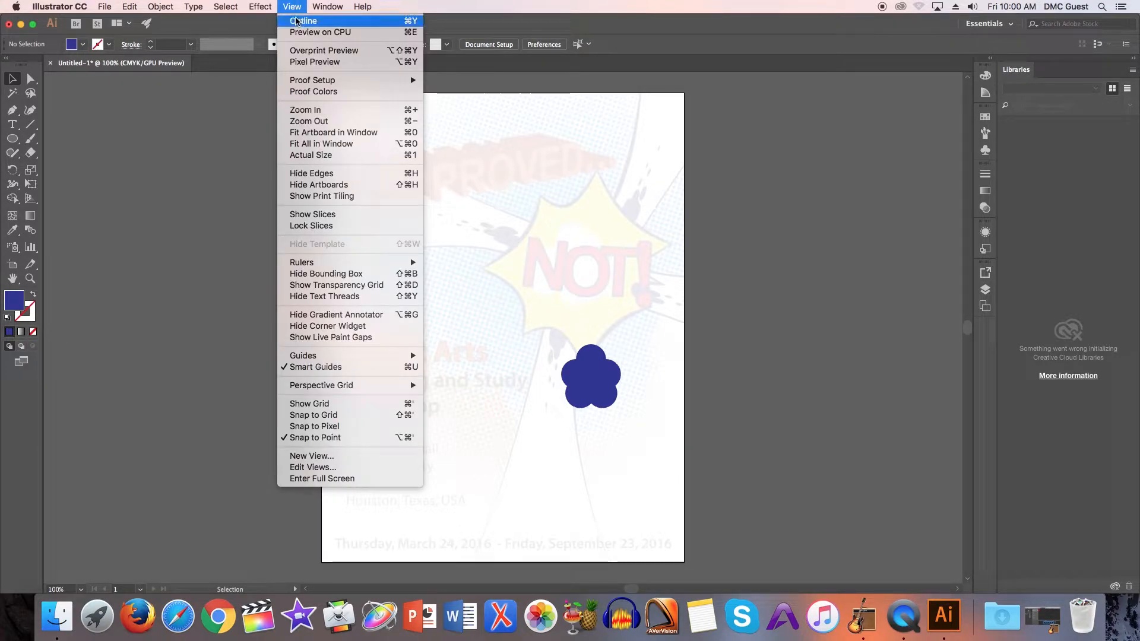
{"action": "left_click", "coordinate": [312, 14]}
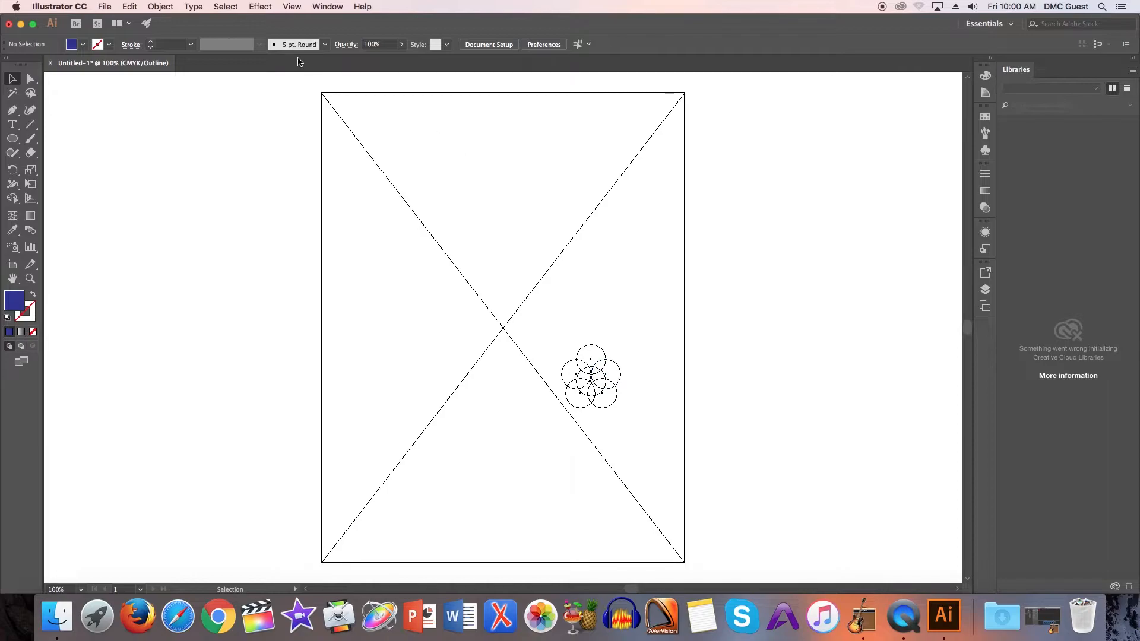
{"action": "left_click", "coordinate": [291, 6]}
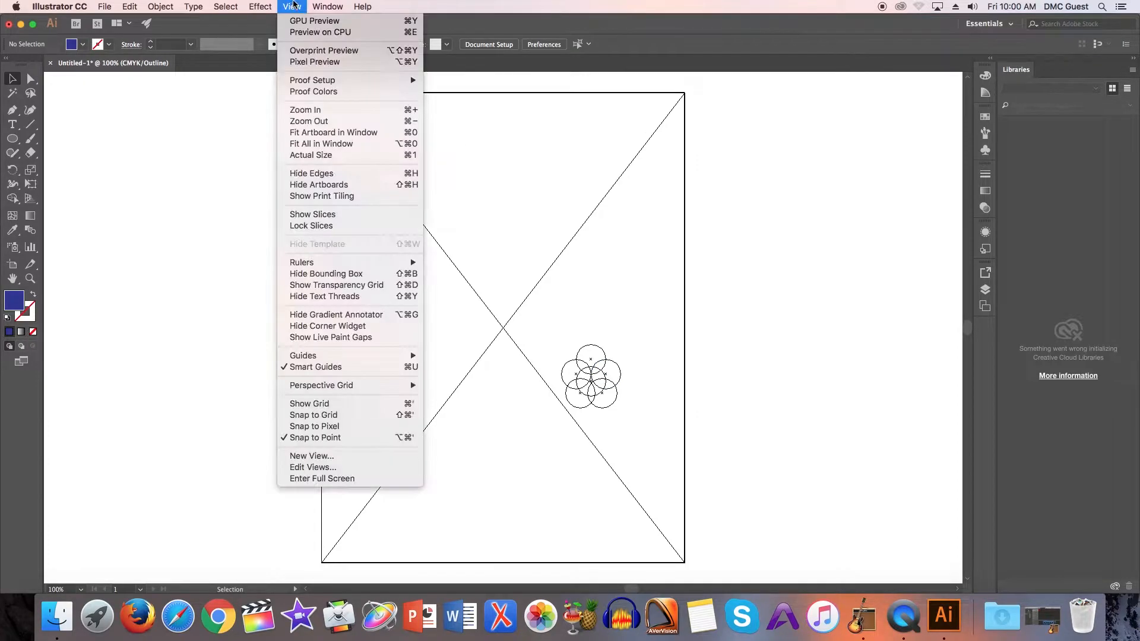
{"action": "left_click", "coordinate": [287, 70]}
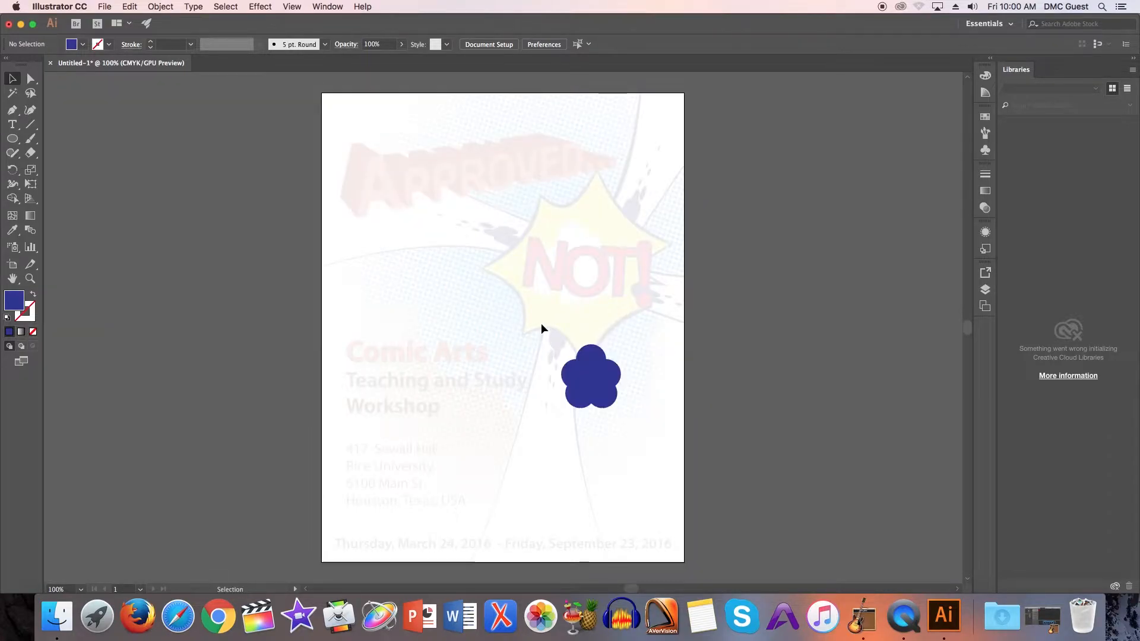
Merge the six overlapping circles into one shape with the Pathfinder Unite mode, check it in Outline view, and deselect it
{"action": "left_click_drag", "start_coordinate": [542, 325], "coordinate": [629, 436]}
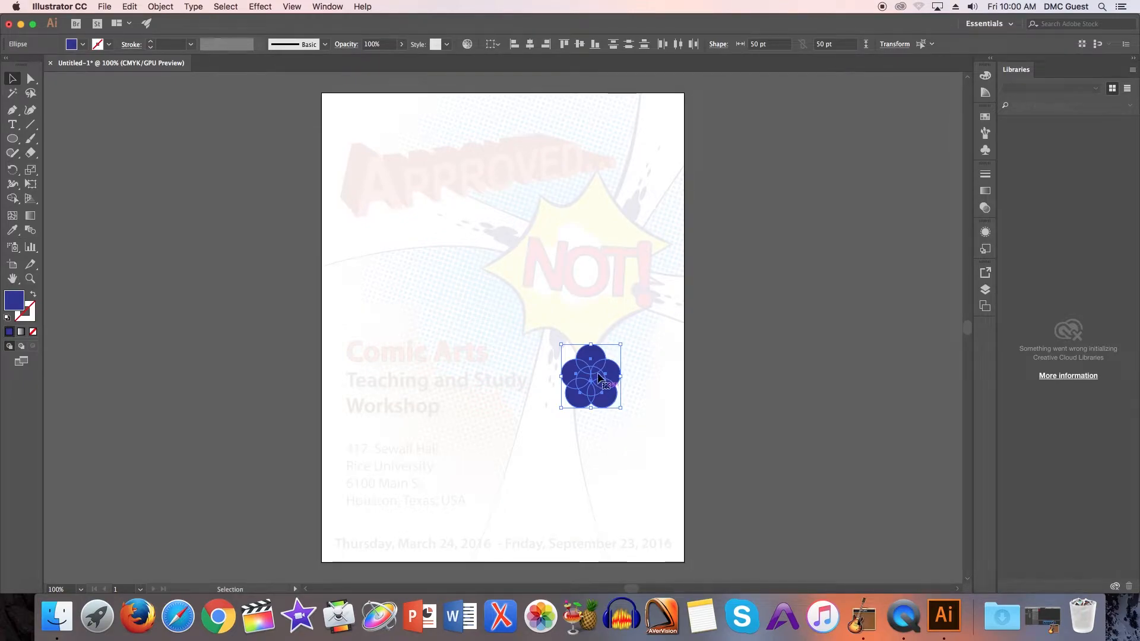
{"action": "left_click", "coordinate": [328, 7]}
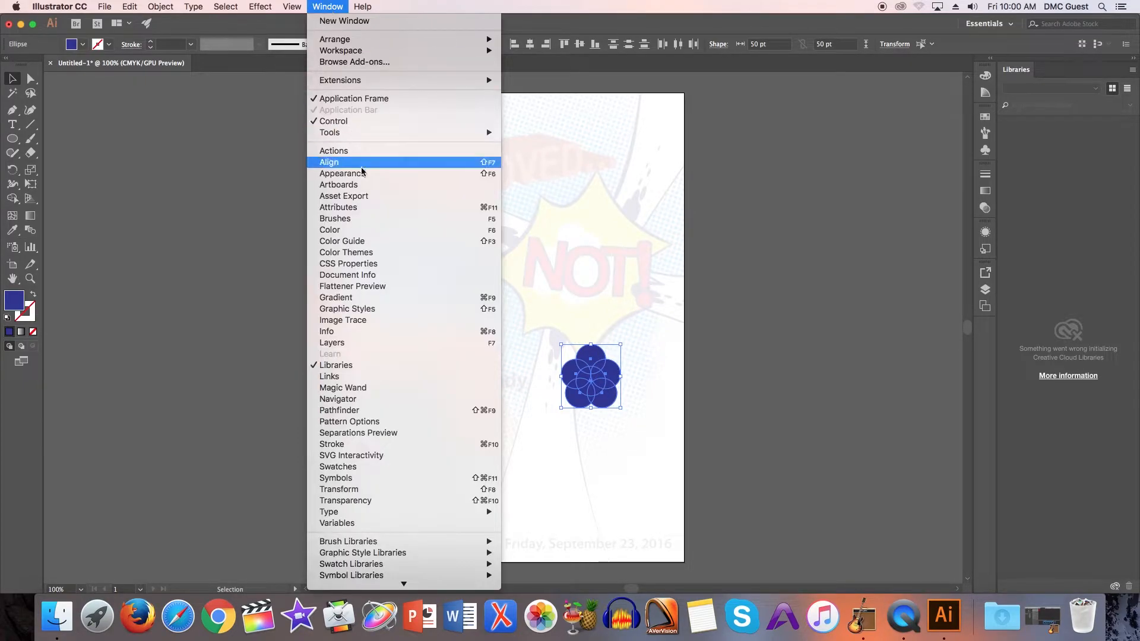
{"action": "left_click", "coordinate": [359, 410]}
{"action": "left_click_drag", "start_coordinate": [522, 71], "coordinate": [755, 122]}
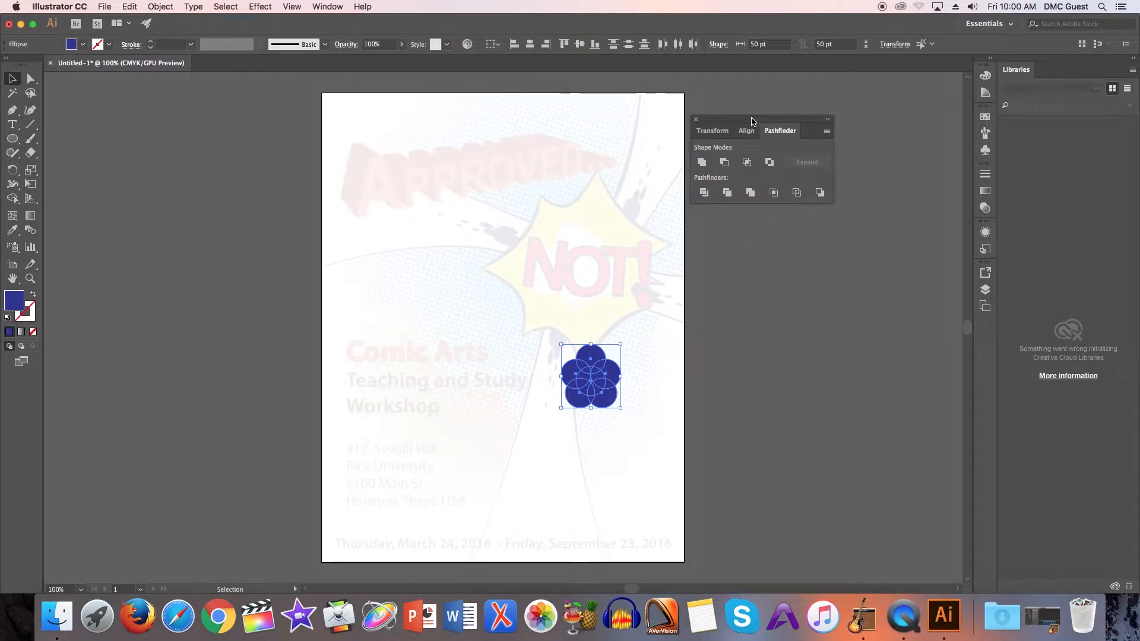
{"action": "left_click", "coordinate": [702, 167]}
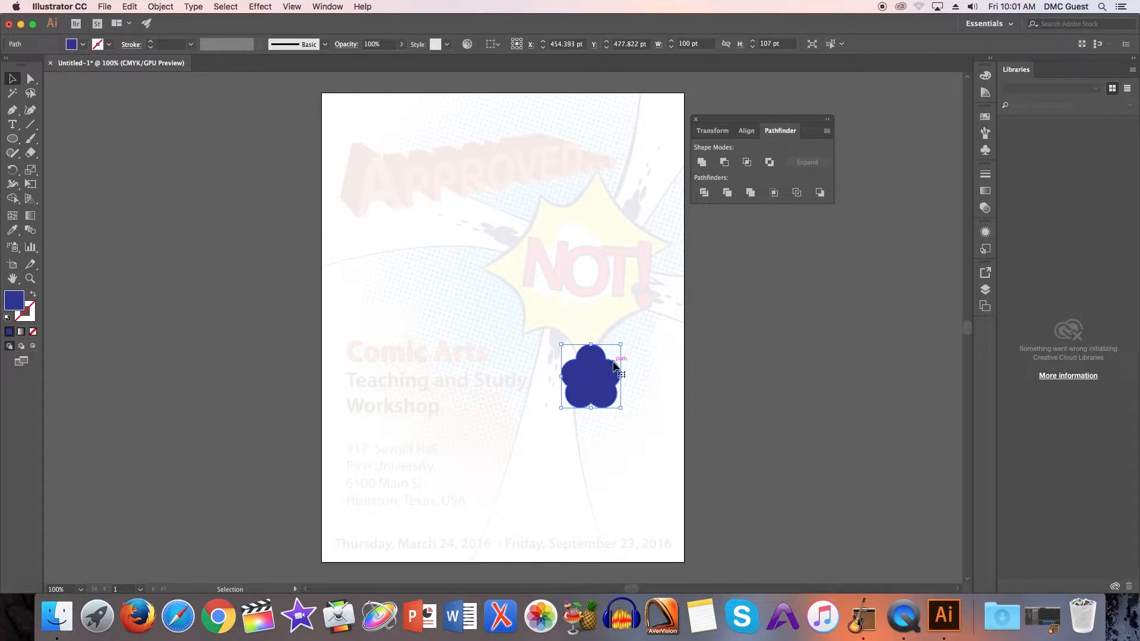
{"action": "key", "text": "super+y"}
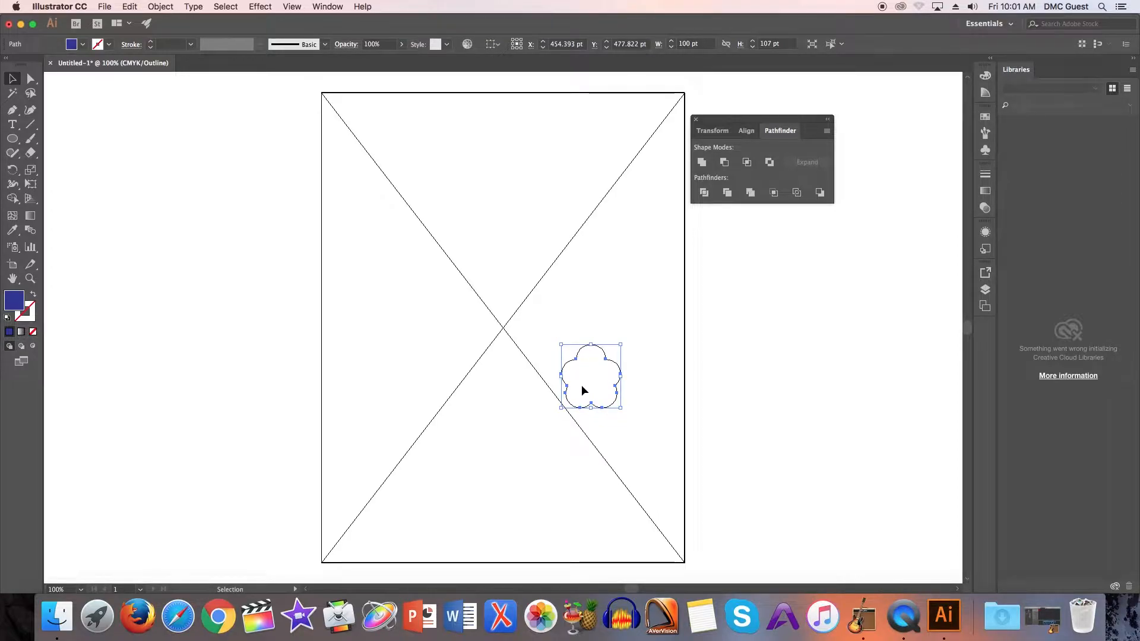
{"action": "key", "text": "super+y"}
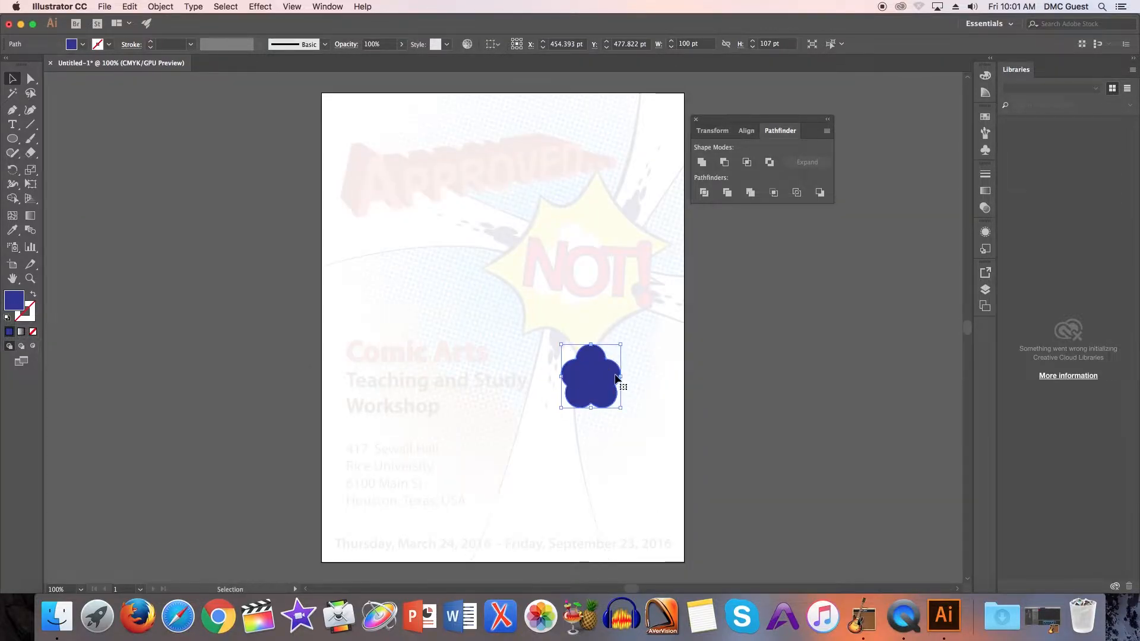
{"action": "left_click", "coordinate": [642, 360]}
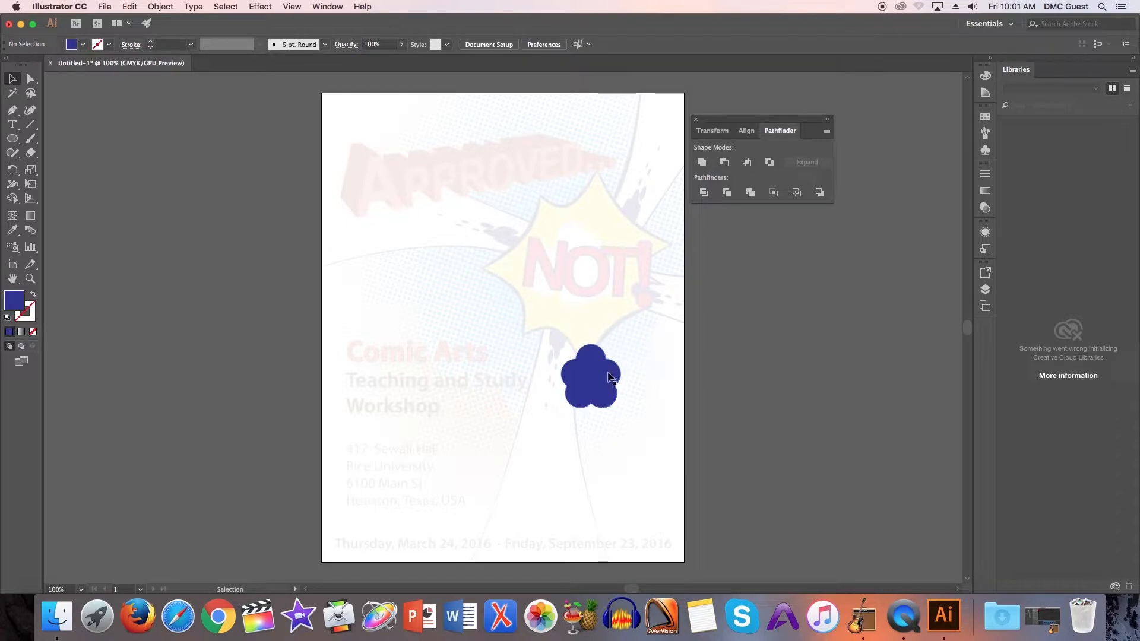
Reposition the merged blue shape just below the burst, apply a Pucker & Bloat effect of -25% with preview enabled, and deselect it
{"action": "left_click_drag", "start_coordinate": [592, 375], "coordinate": [615, 381]}
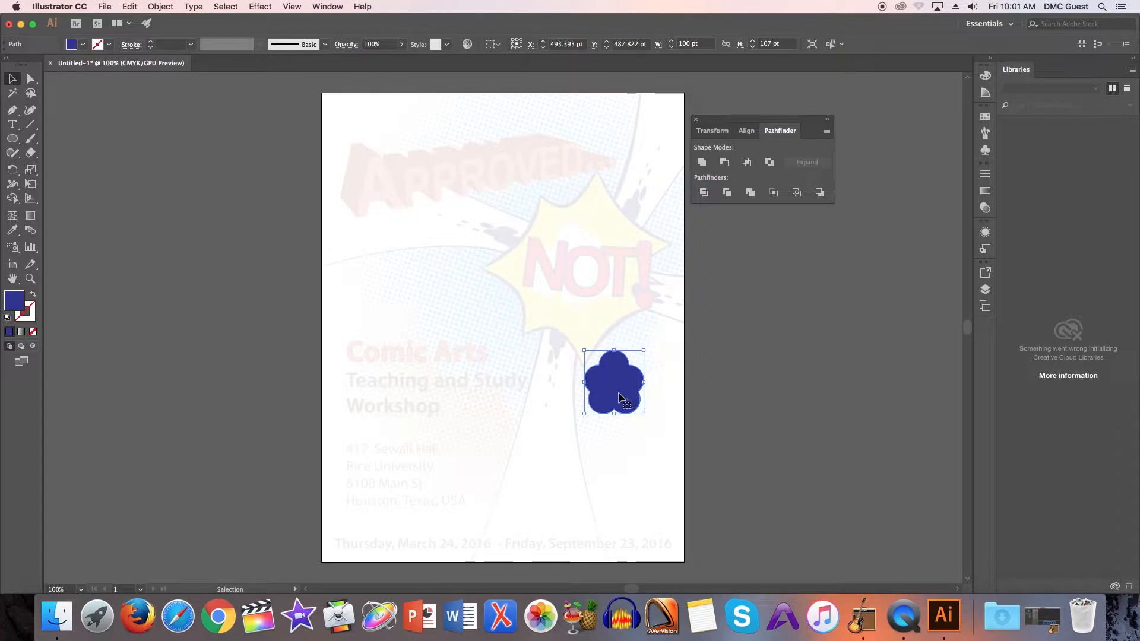
{"action": "left_click_drag", "start_coordinate": [619, 396], "coordinate": [605, 386]}
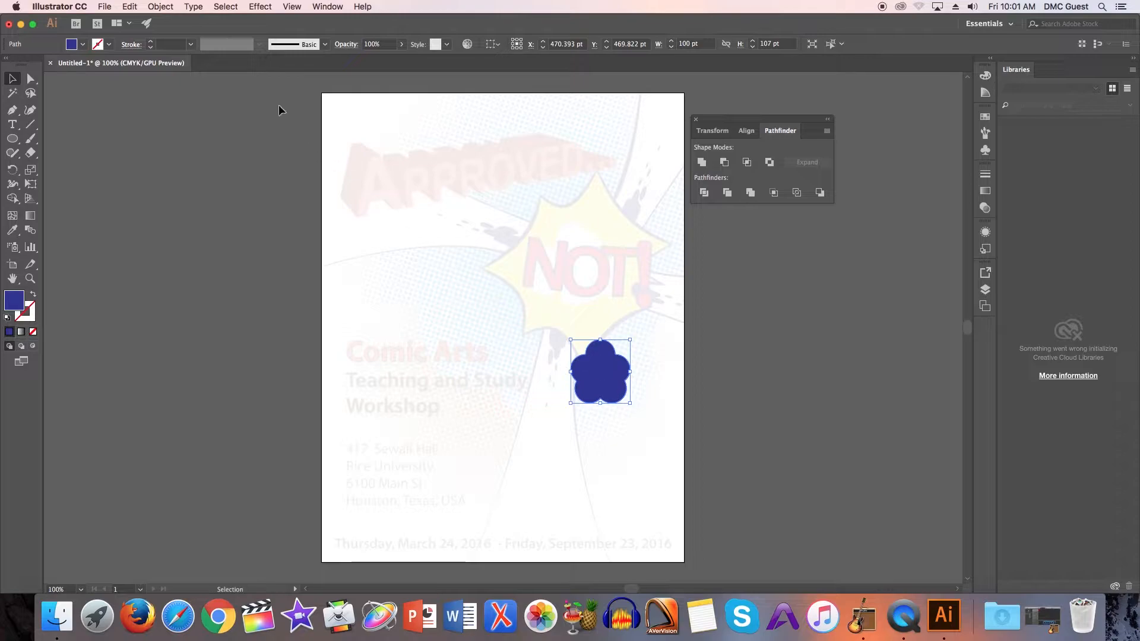
{"action": "left_click", "coordinate": [260, 6]}
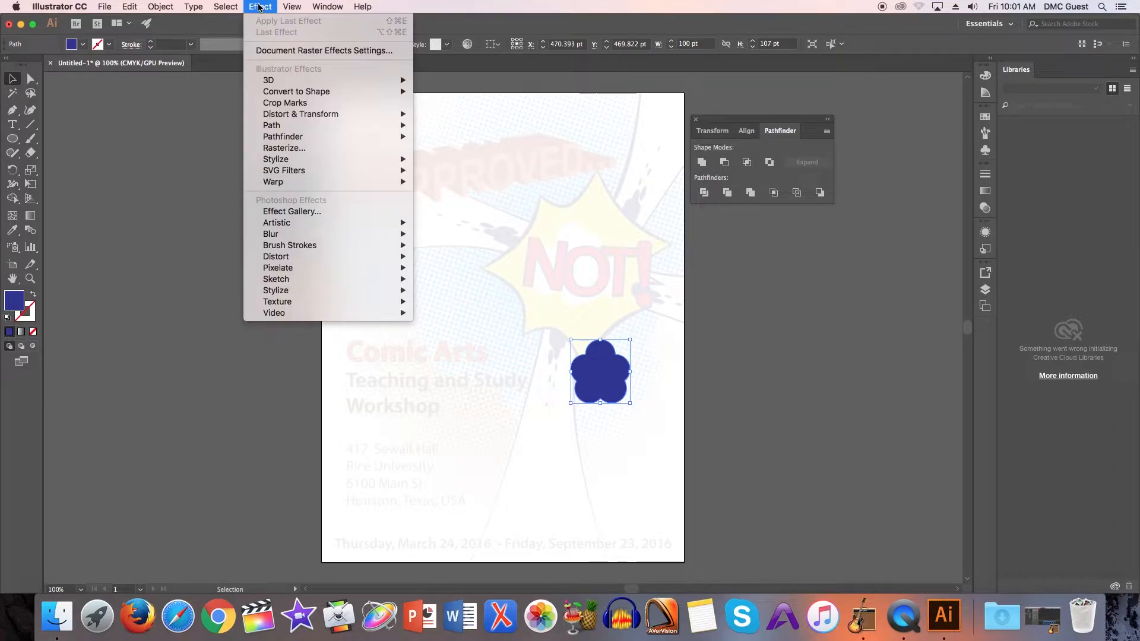
{"action": "mouse_move", "coordinate": [282, 116]}
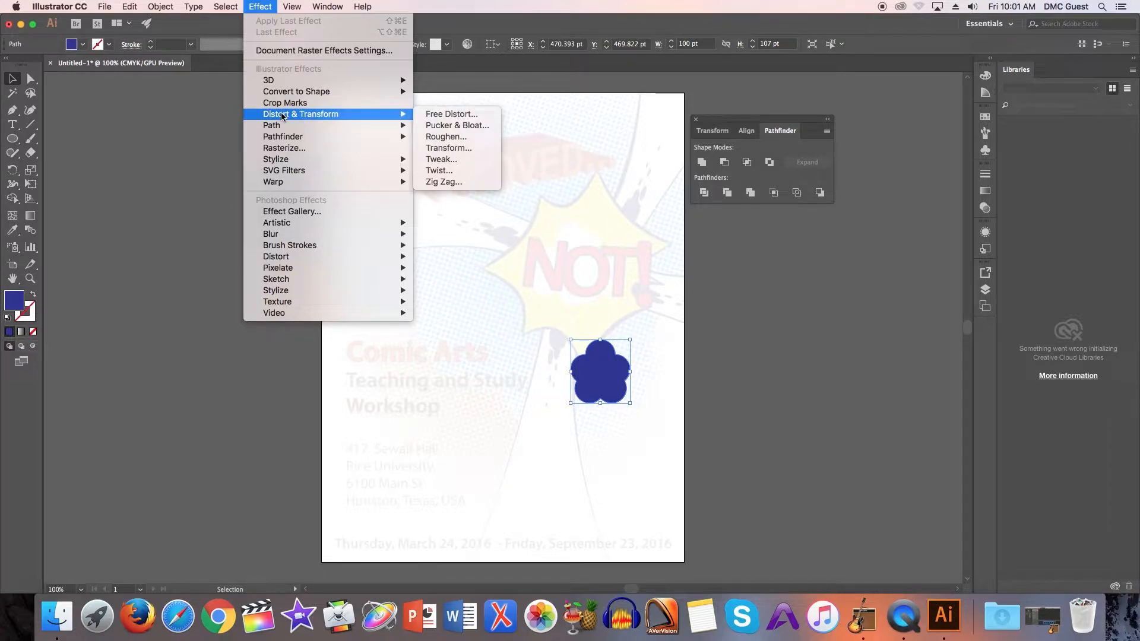
{"action": "left_click", "coordinate": [440, 125]}
{"action": "left_click_drag", "start_coordinate": [884, 272], "coordinate": [742, 281]}
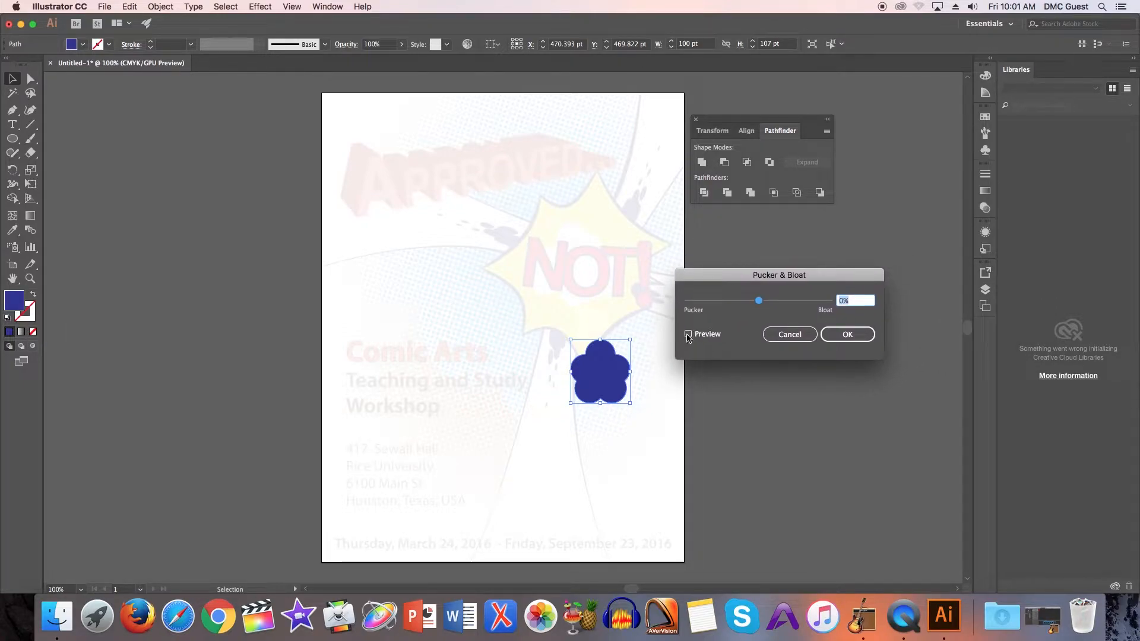
{"action": "left_click", "coordinate": [688, 334]}
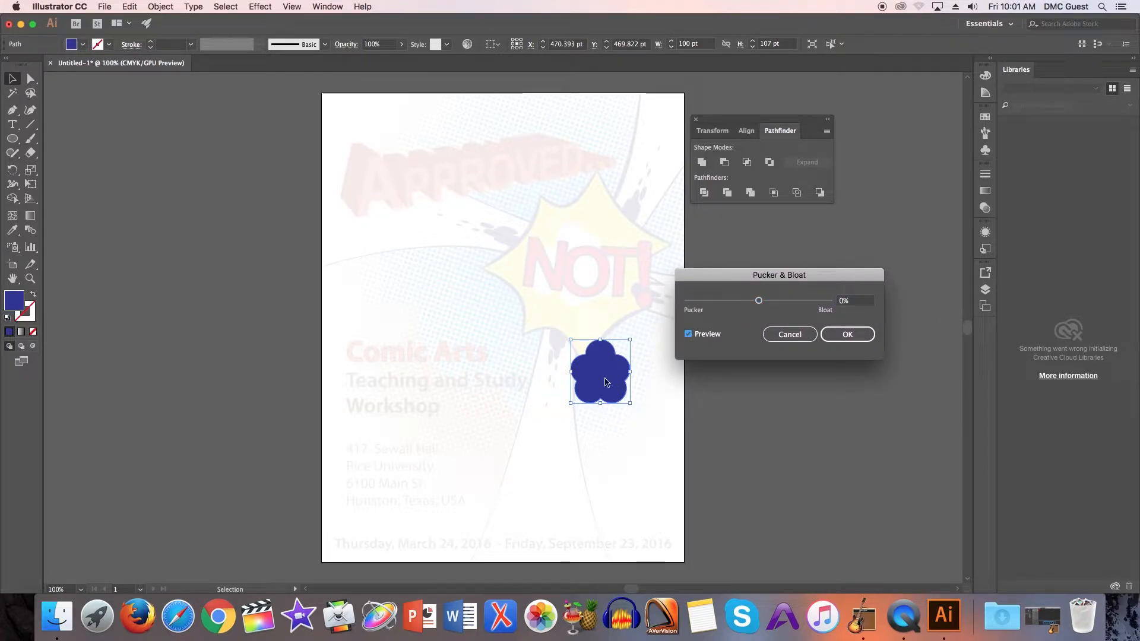
{"action": "mouse_move", "coordinate": [758, 300]}
{"action": "left_mouse_down"}
{"action": "mouse_move", "coordinate": [742, 304]}
{"action": "mouse_move", "coordinate": [752, 307]}
{"action": "left_mouse_up"}
{"action": "left_click_drag", "start_coordinate": [752, 306], "coordinate": [750, 307]}
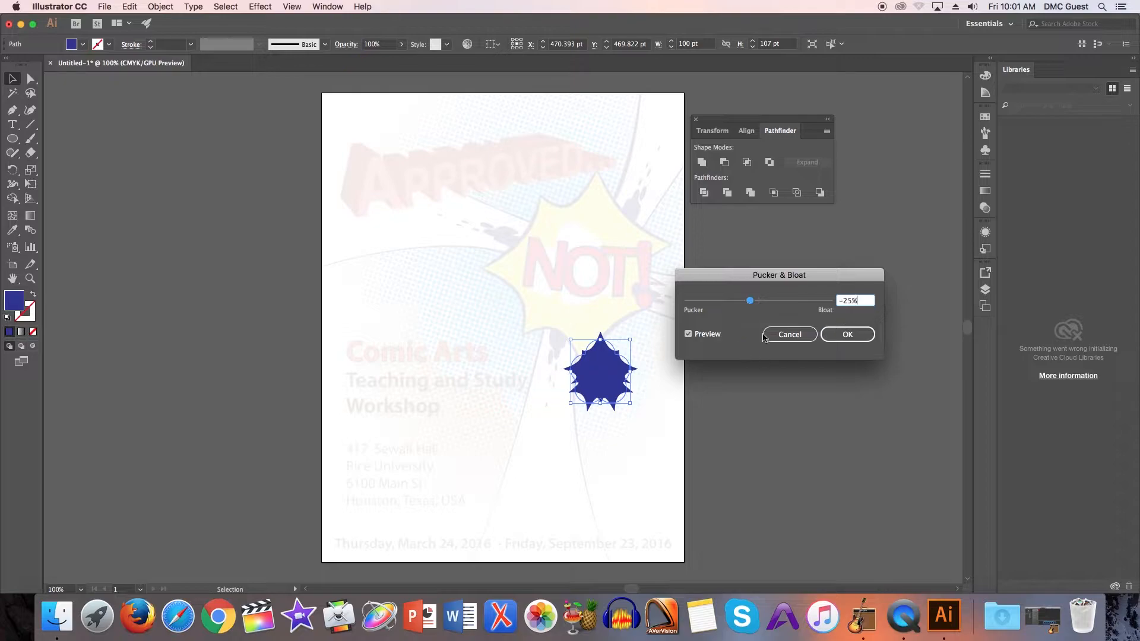
{"action": "left_click", "coordinate": [848, 335]}
{"action": "left_click", "coordinate": [659, 426]}
Nudge the spiky blue shape slightly upward and check its underlying path in Outline view
{"action": "left_click_drag", "start_coordinate": [601, 389], "coordinate": [597, 381]}
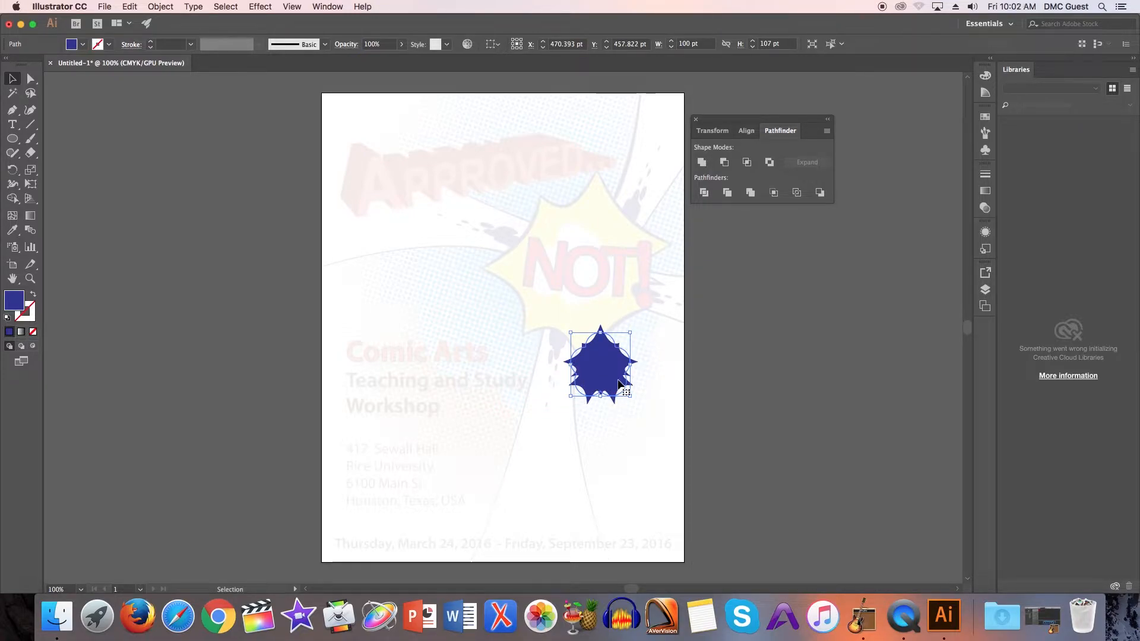
{"action": "key", "text": "super+y"}
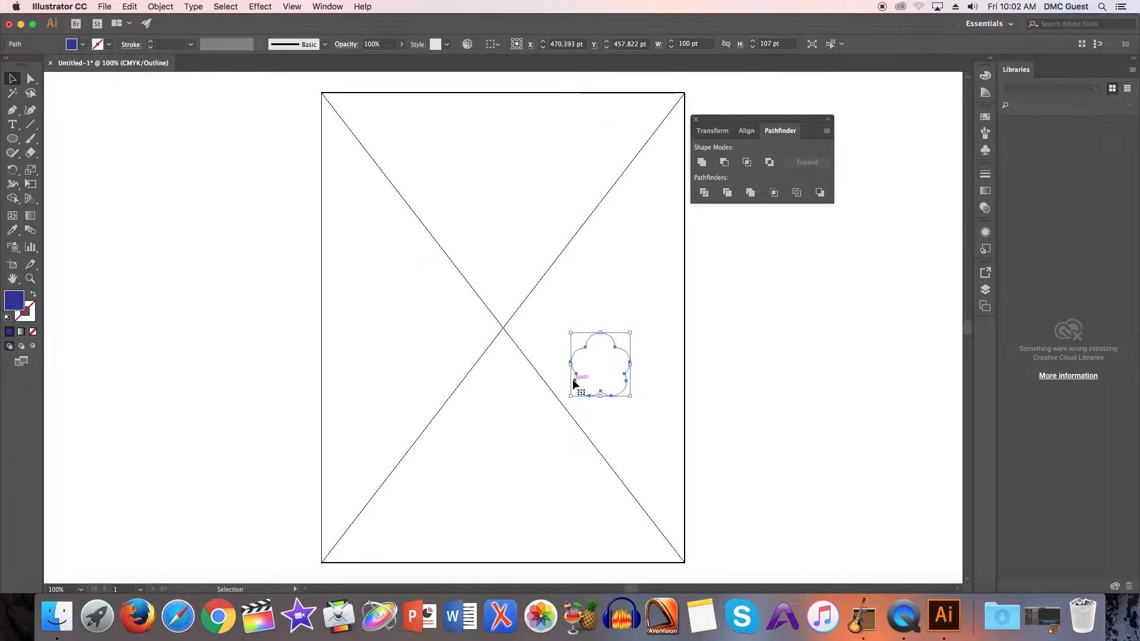
{"action": "key", "text": "super+y"}
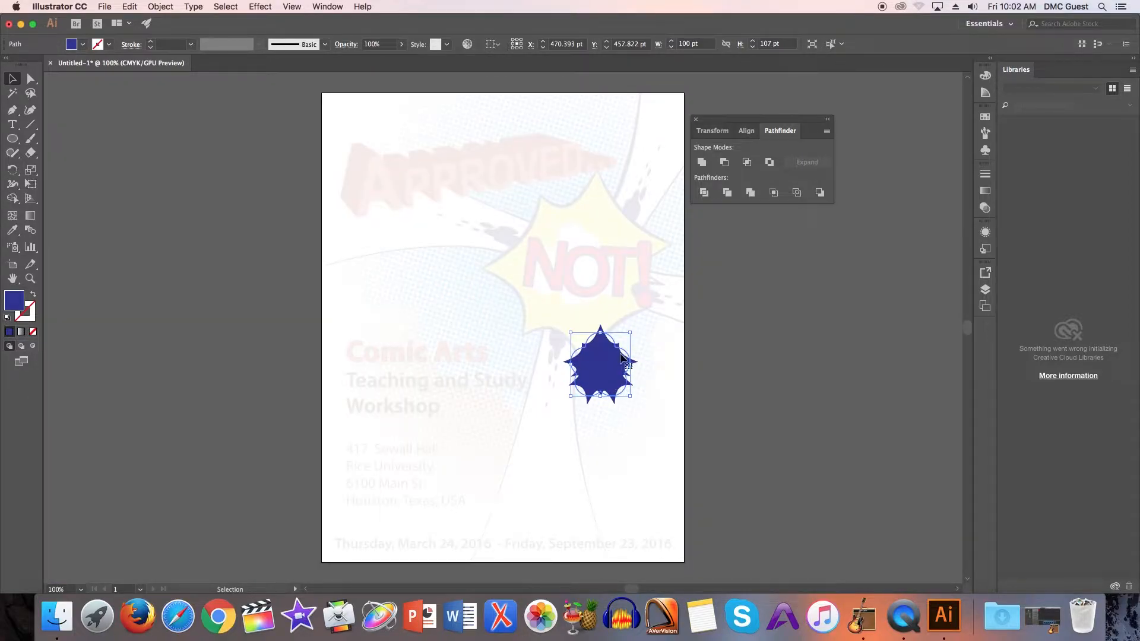
Show the shape's Appearance attributes and change its Pucker & Bloat effect to -29% with preview enabled
{"action": "left_click", "coordinate": [324, 8]}
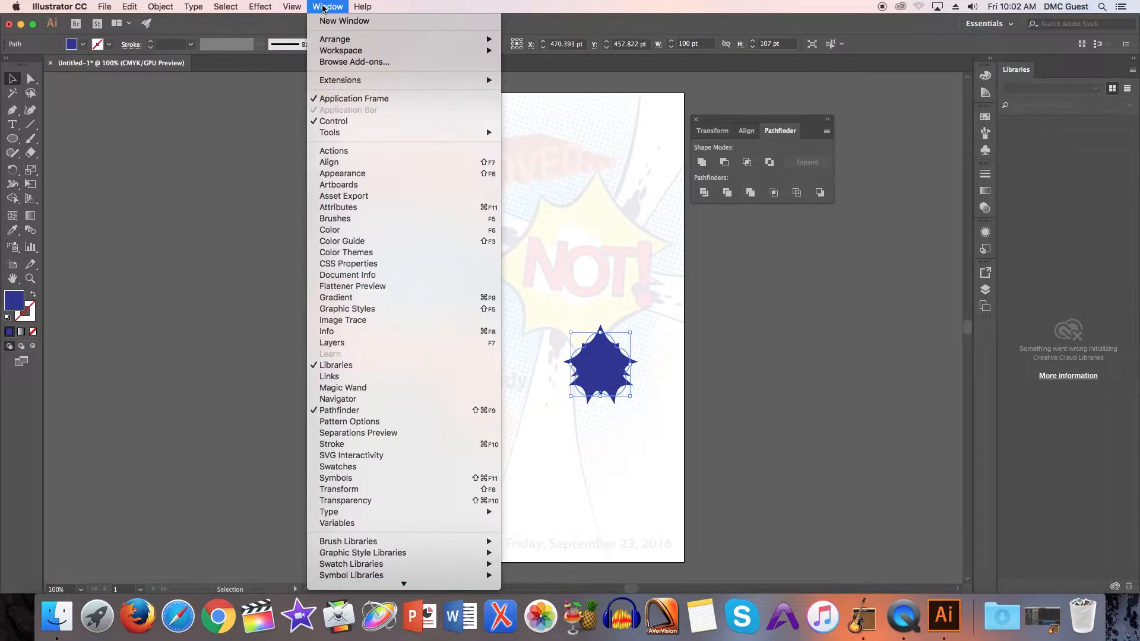
{"action": "left_click", "coordinate": [344, 174]}
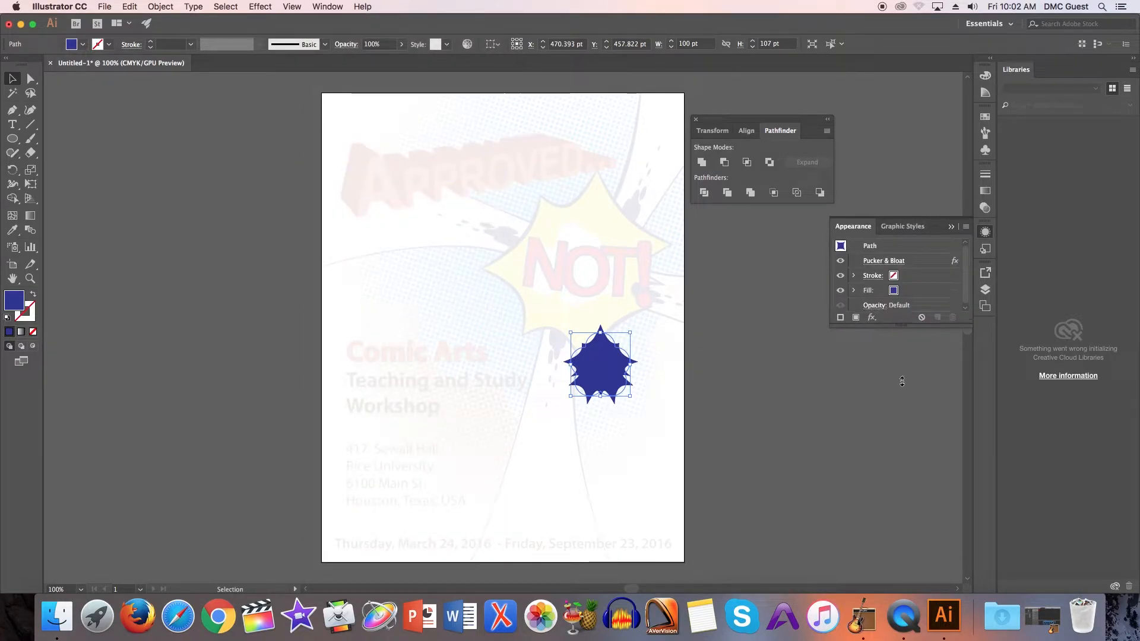
{"action": "left_click_drag", "start_coordinate": [897, 346], "coordinate": [897, 458]}
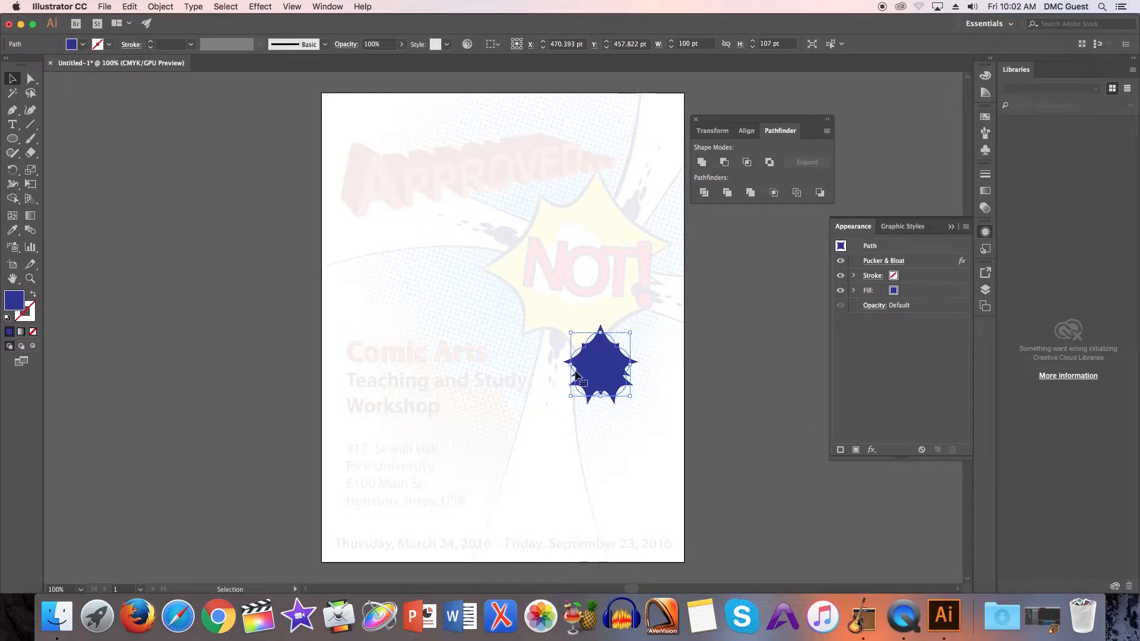
{"action": "left_click", "coordinate": [889, 261]}
{"action": "left_click_drag", "start_coordinate": [764, 251], "coordinate": [720, 266]}
{"action": "left_click", "coordinate": [660, 297]}
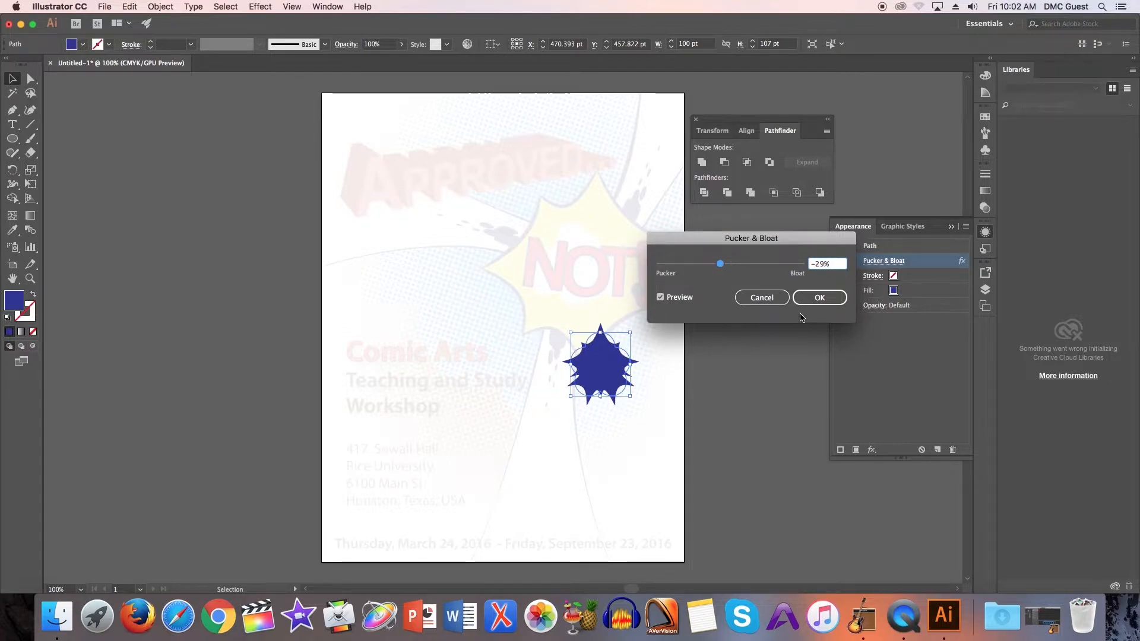
{"action": "left_click", "coordinate": [818, 297]}
Hide and show the Pucker & Bloat effect to compare the shape, and collapse the Appearance panel
{"action": "left_click", "coordinate": [842, 261]}
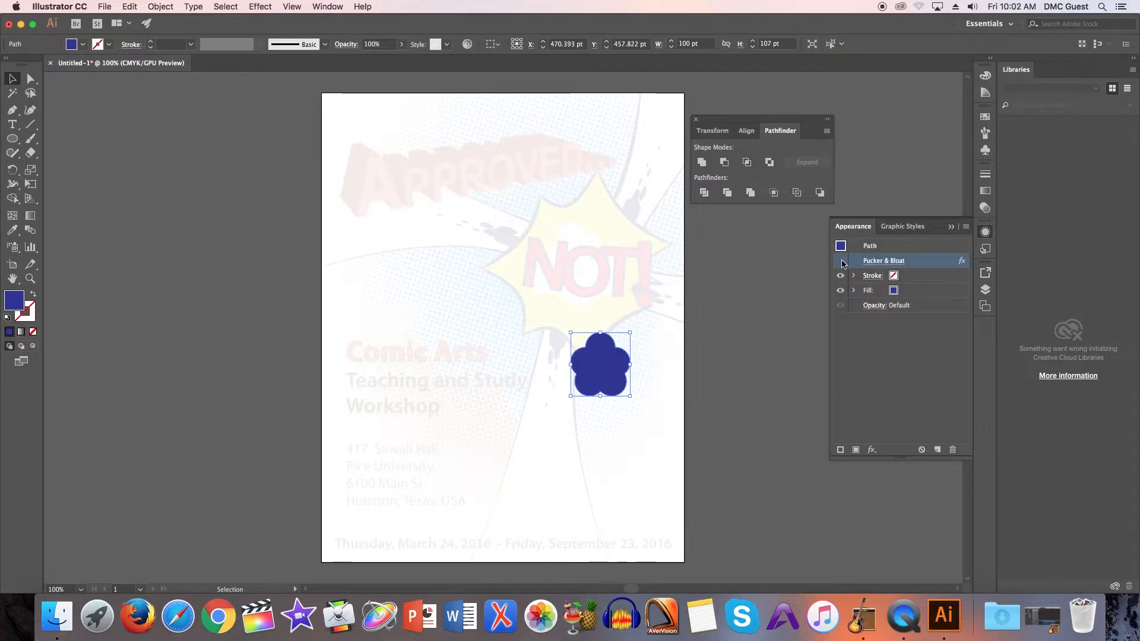
{"action": "left_click", "coordinate": [841, 262]}
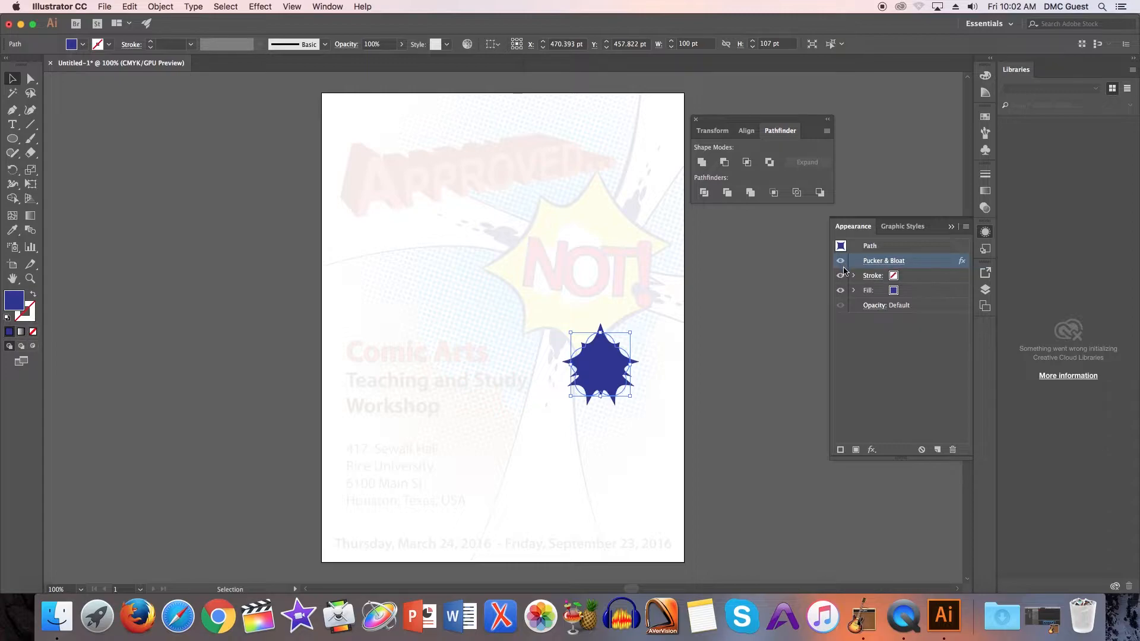
{"action": "double_click", "coordinate": [950, 227]}
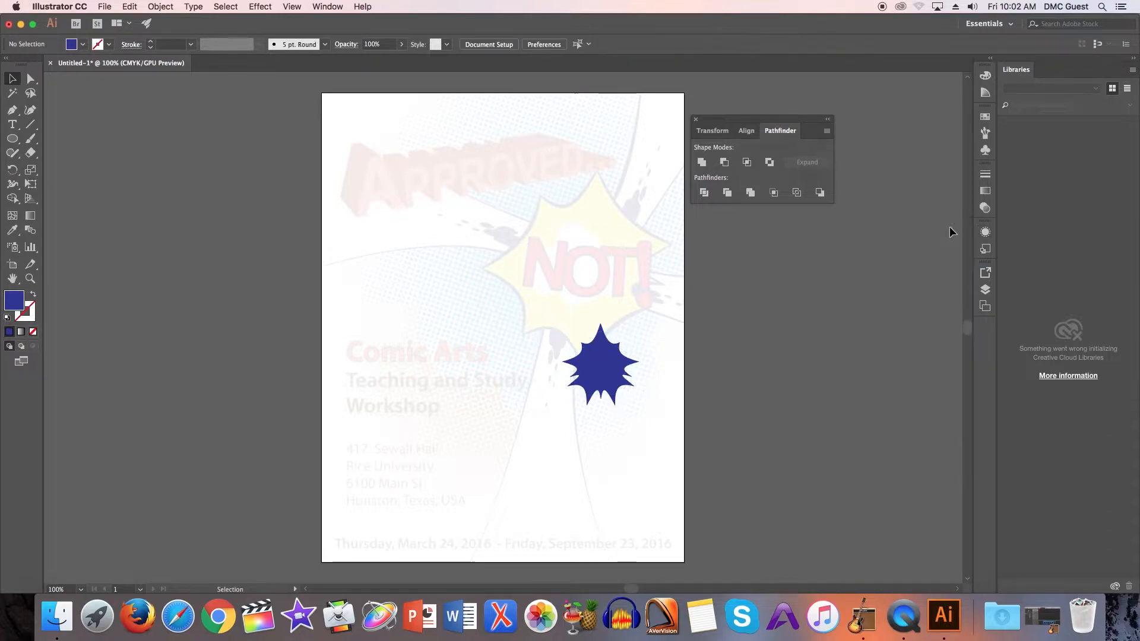
Inspect the spiky shape's anchor points with Direct Selection and compare its path in Outline view
{"action": "left_click", "coordinate": [596, 359]}
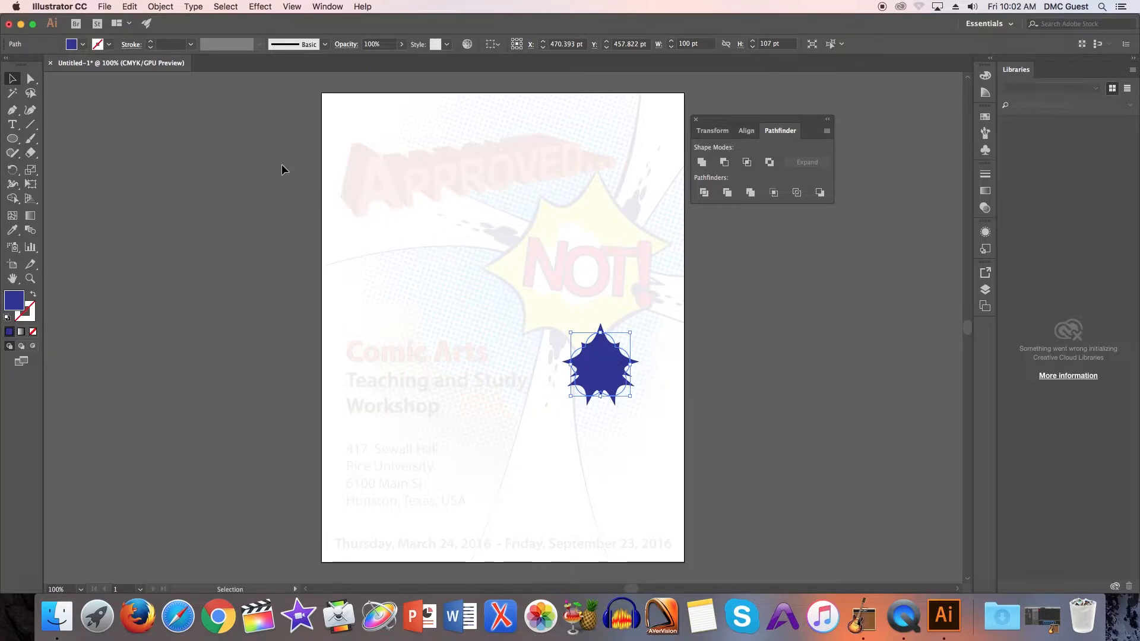
{"action": "left_click", "coordinate": [403, 299]}
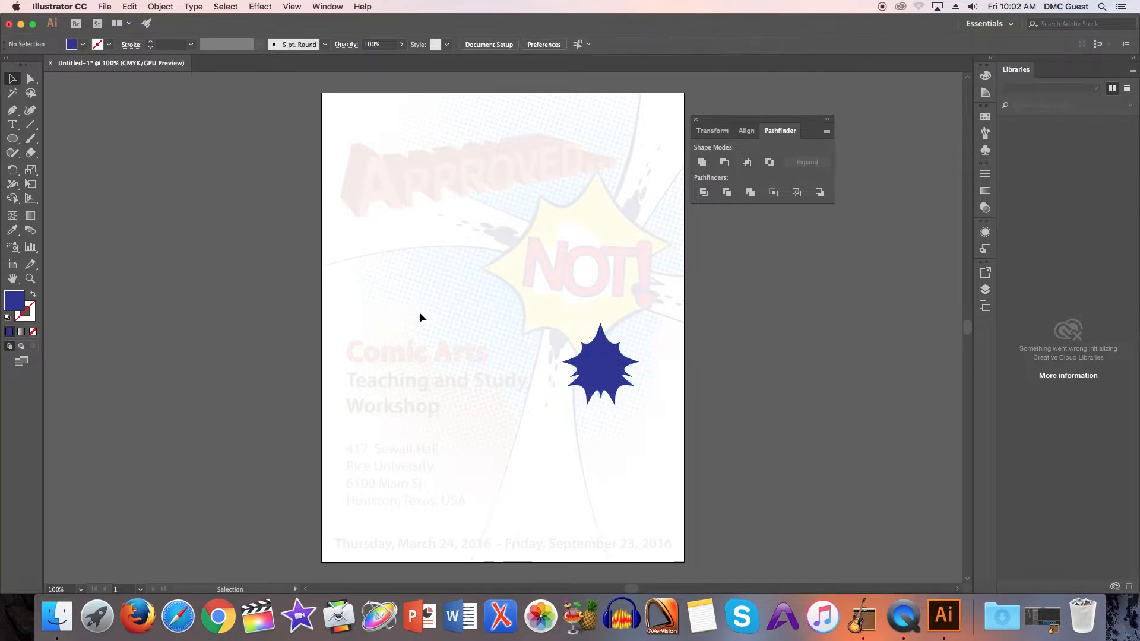
{"action": "key", "text": "ctrl+a"}
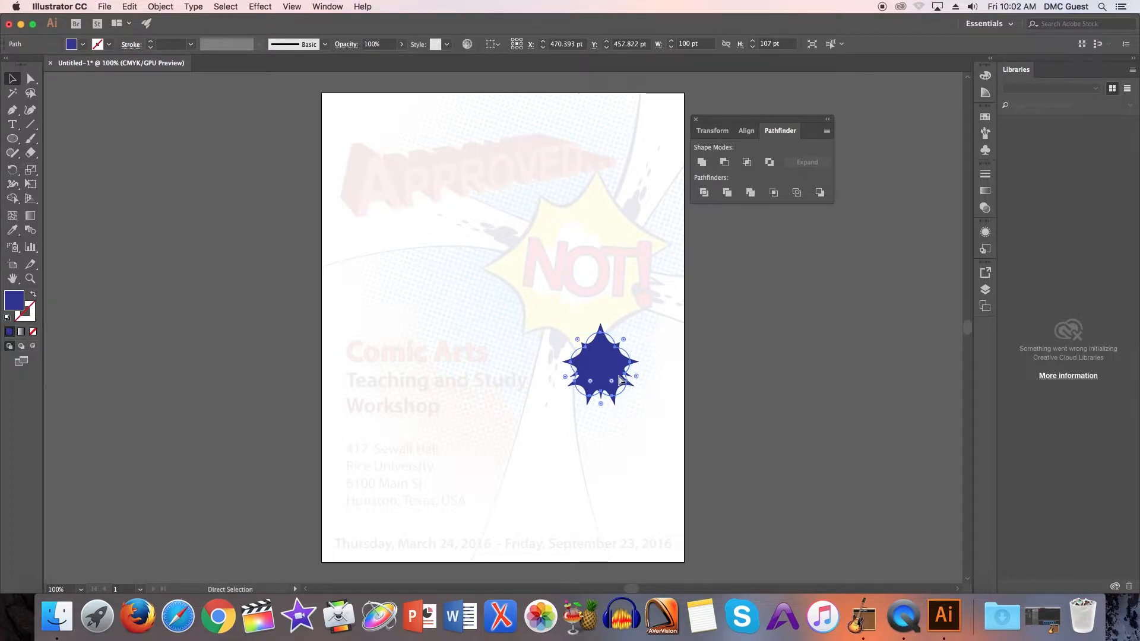
{"action": "key", "text": "ctrl+y"}
{"action": "key", "text": "ctrl+y"}
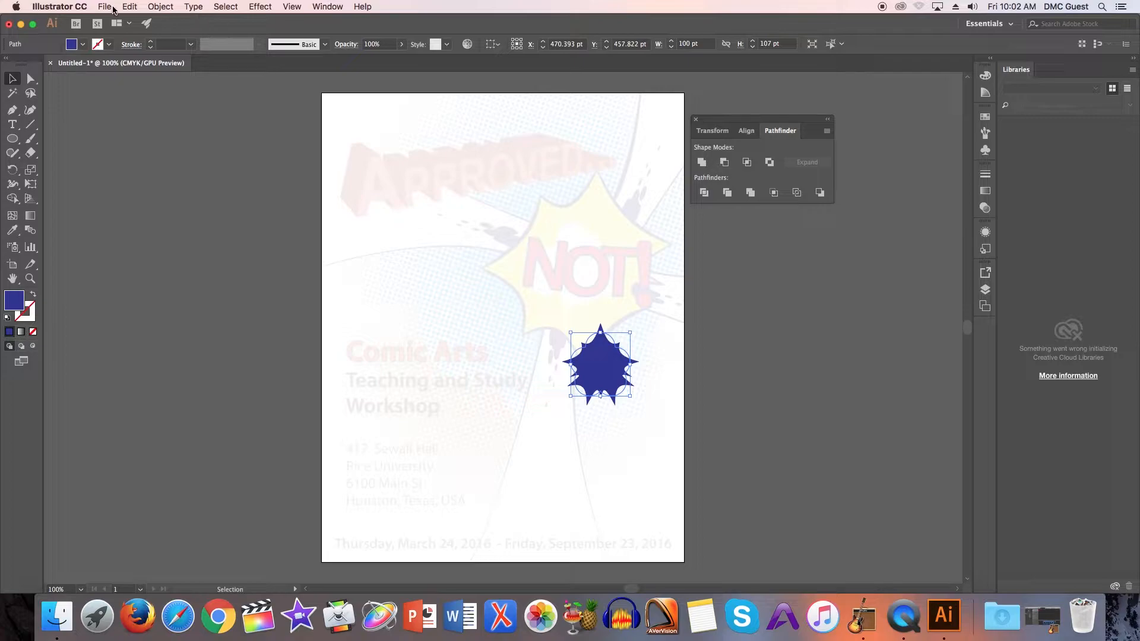
Expand the appearance of the spiky shape, deselect it, and check the resulting path in Outline view
{"action": "left_click", "coordinate": [160, 6]}
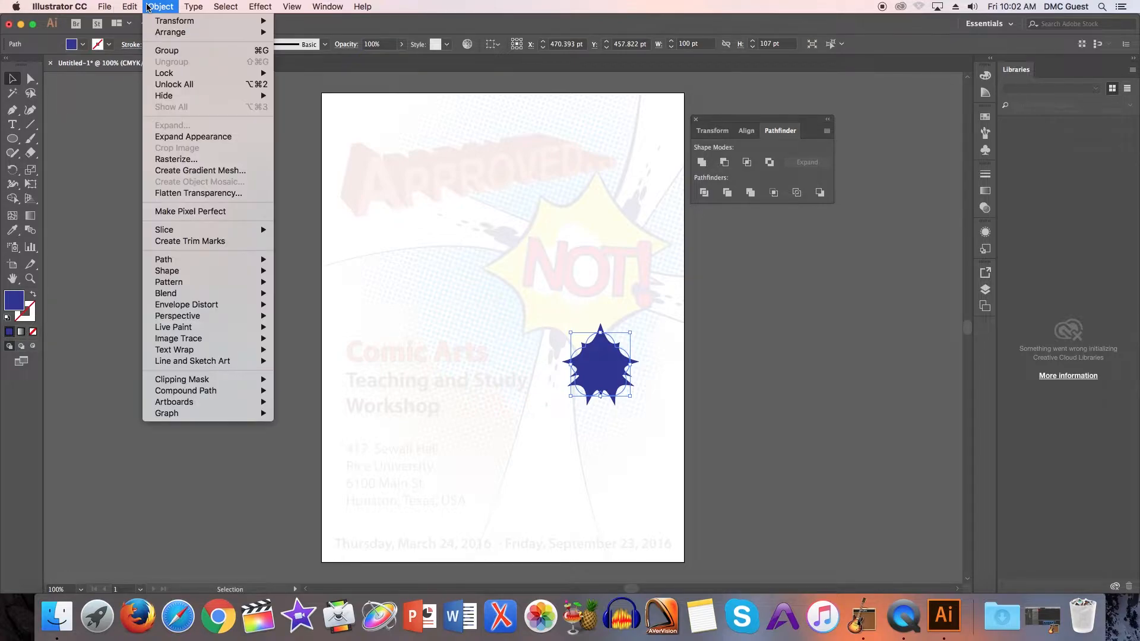
{"action": "left_click", "coordinate": [200, 137]}
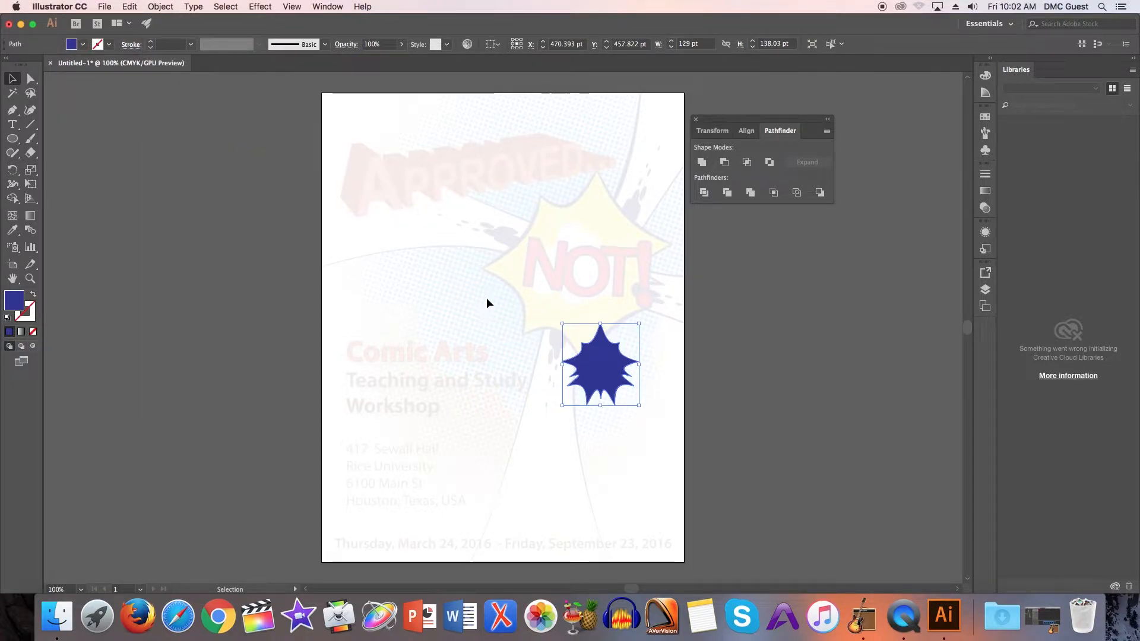
{"action": "left_click", "coordinate": [649, 392]}
{"action": "key", "text": "super+y"}
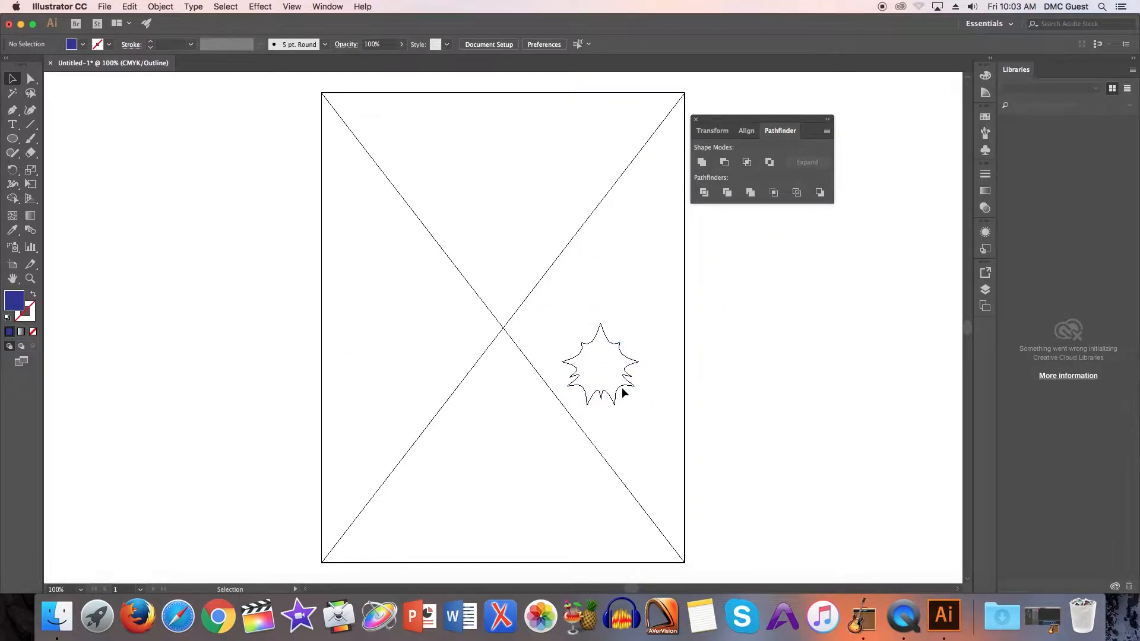
{"action": "key", "text": "super+y"}
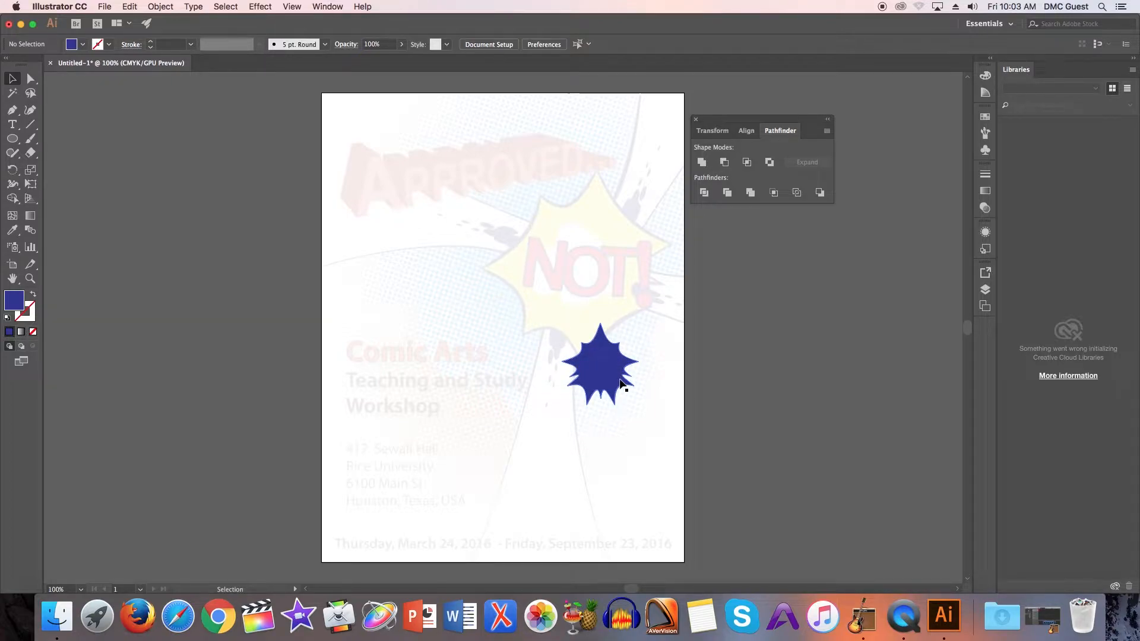
Extend the two small spikes on either side of the shape's top point outward by moving their anchor points with Direct Selection
{"action": "left_click", "coordinate": [30, 278]}
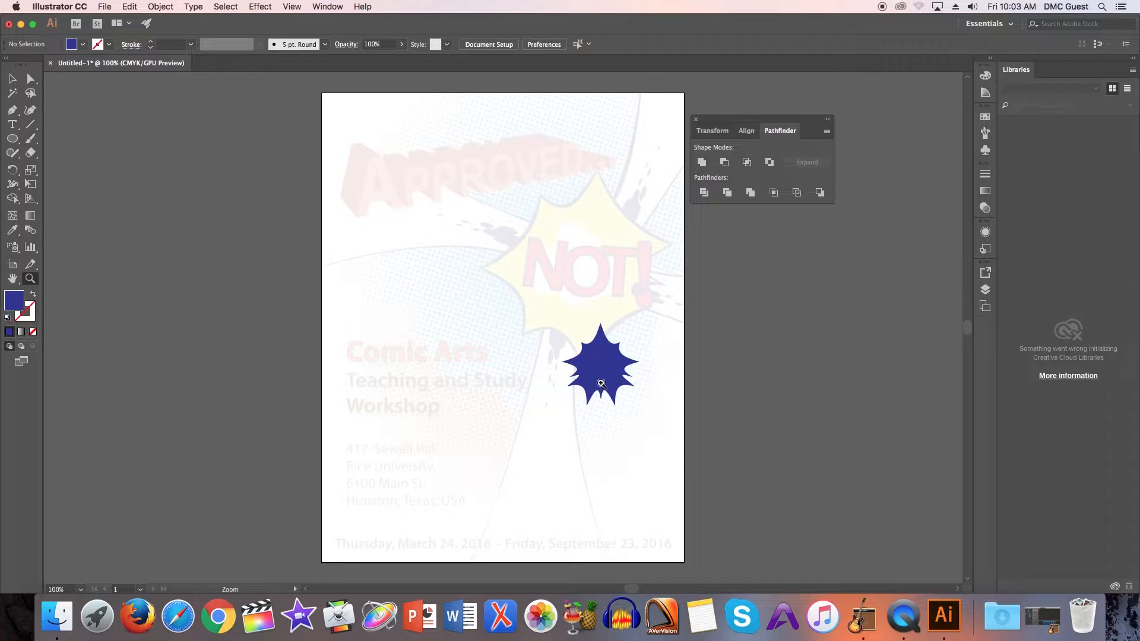
{"action": "left_click_drag", "start_coordinate": [566, 331], "coordinate": [600, 359]}
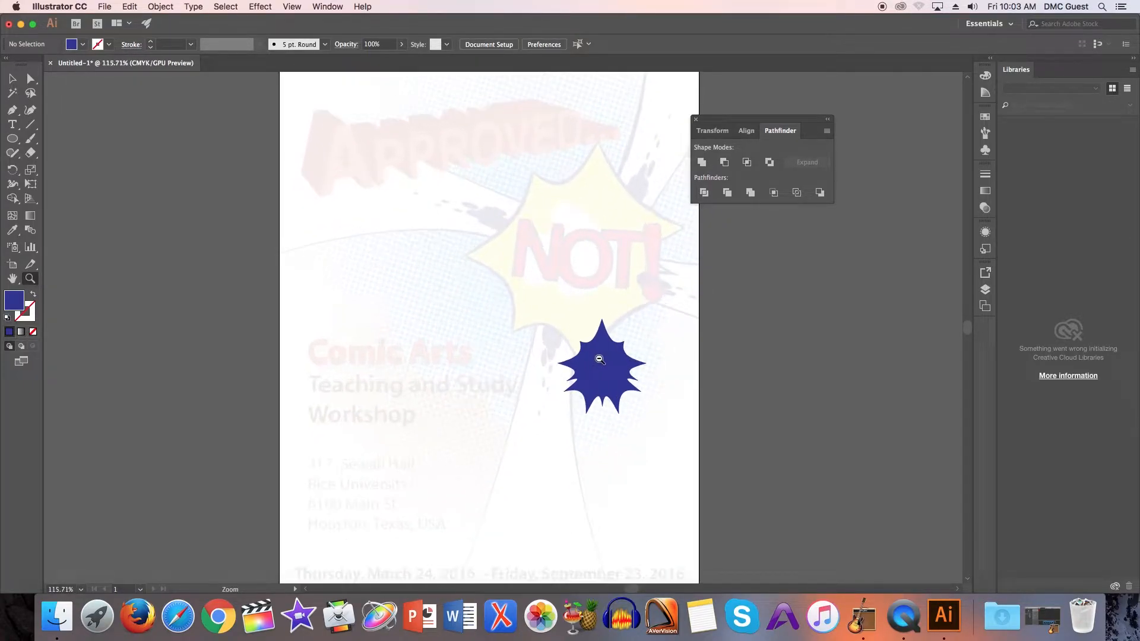
{"action": "left_click", "coordinate": [509, 332]}
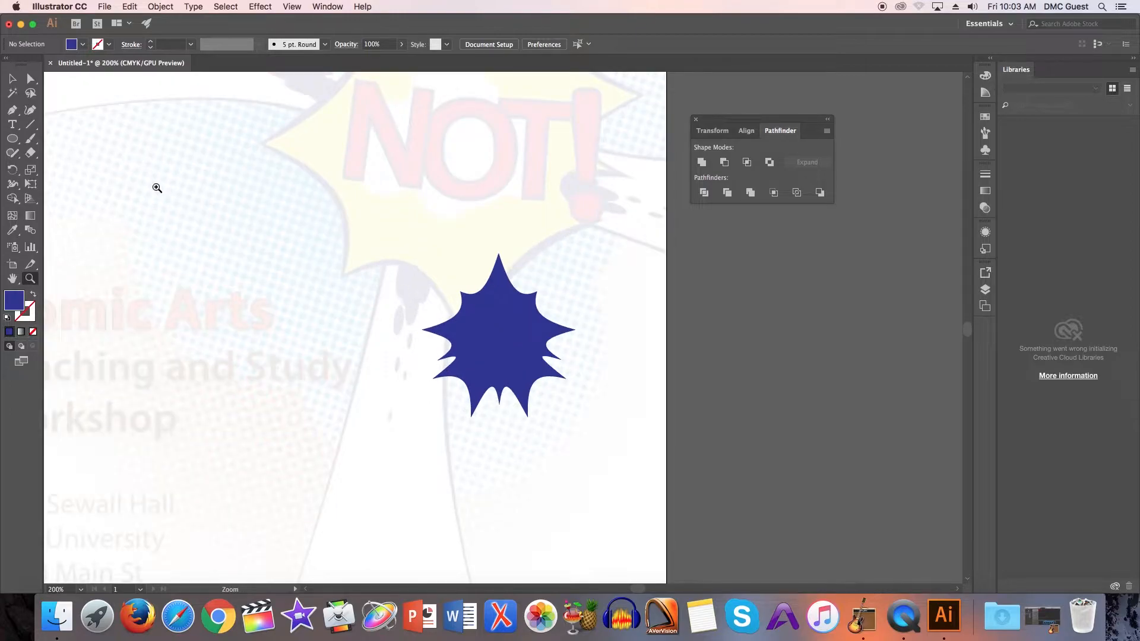
{"action": "left_click", "coordinate": [12, 78]}
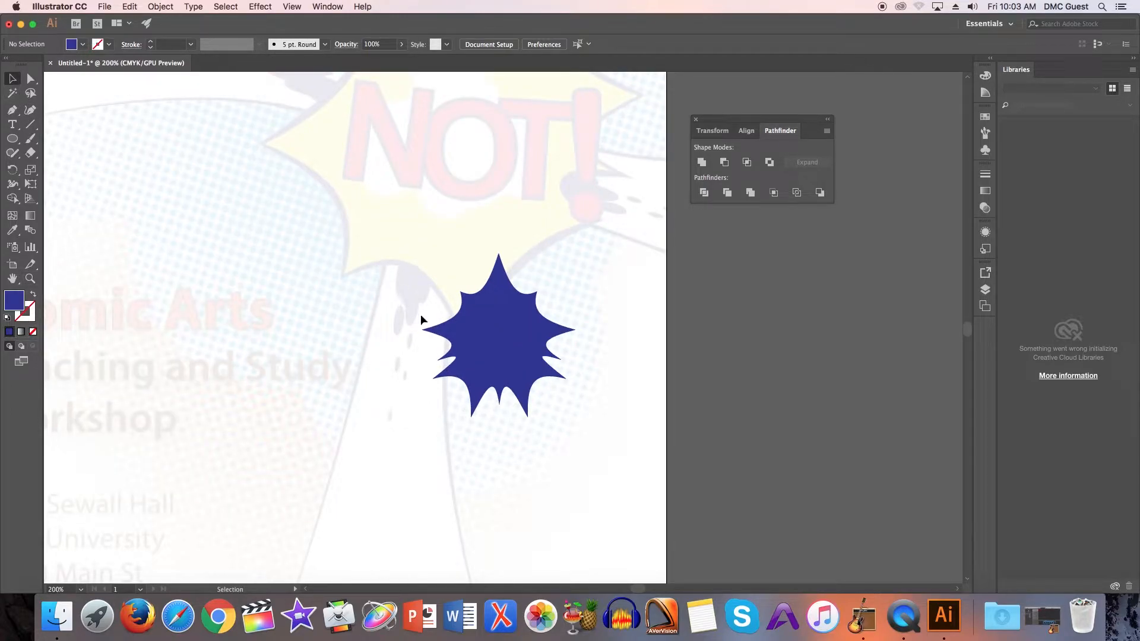
{"action": "scroll", "coordinate": [480, 334], "scroll_direction": "down", "scroll_amount": 5}
{"action": "scroll", "coordinate": [480, 333], "scroll_direction": "up", "scroll_amount": 5}
{"action": "scroll", "coordinate": [480, 334], "scroll_direction": "down", "scroll_amount": 4}
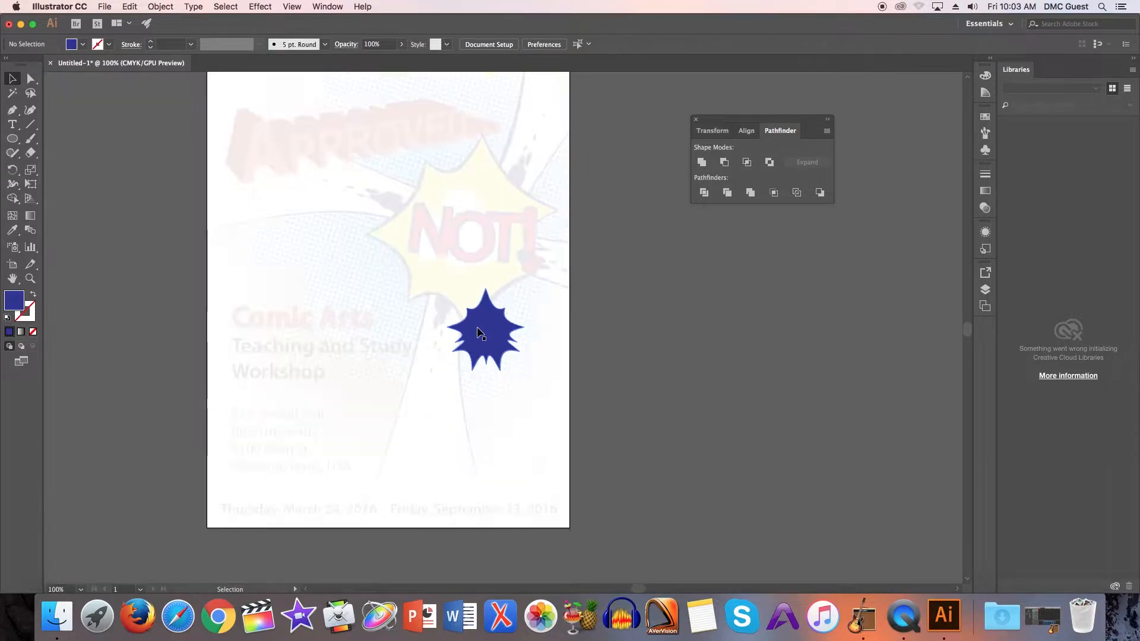
{"action": "scroll", "coordinate": [440, 330], "scroll_direction": "up", "scroll_amount": 6}
{"action": "scroll", "coordinate": [610, 327], "scroll_direction": "up", "scroll_amount": 2}
{"action": "scroll", "coordinate": [609, 326], "scroll_direction": "down", "scroll_amount": 2}
{"action": "scroll", "coordinate": [606, 328], "scroll_direction": "up", "scroll_amount": 2}
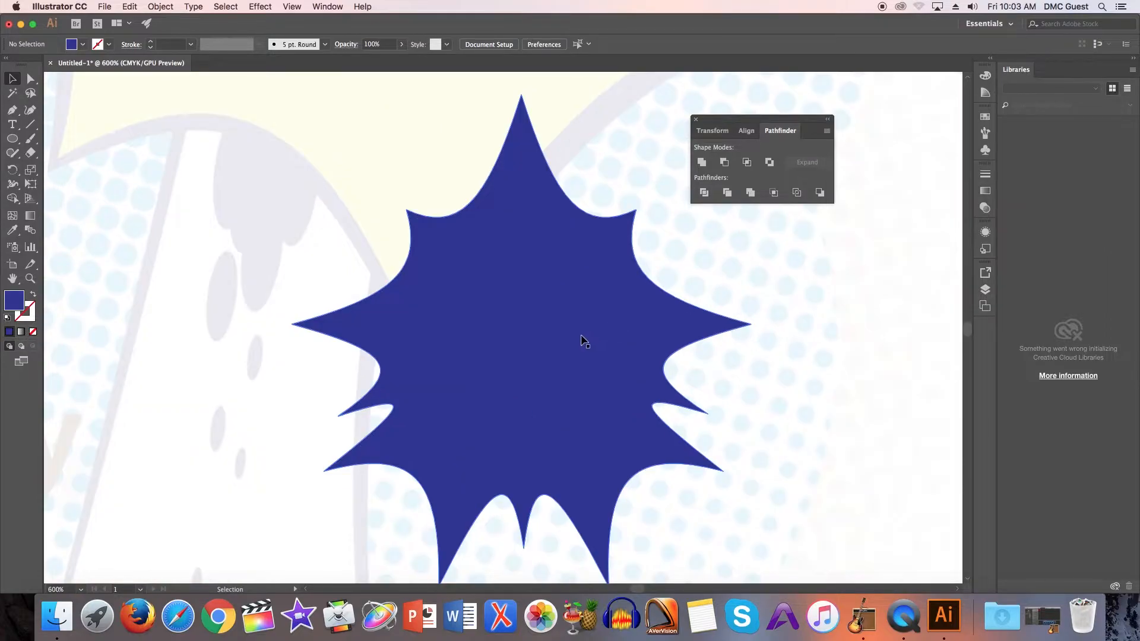
{"action": "left_click", "coordinate": [484, 255]}
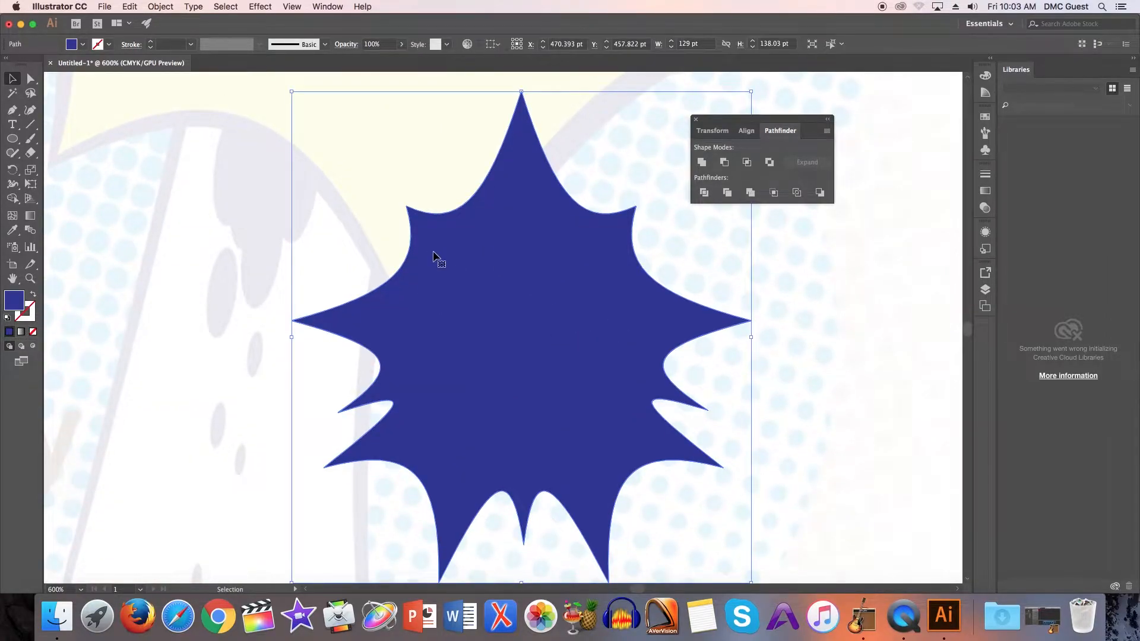
{"action": "left_click", "coordinate": [32, 80]}
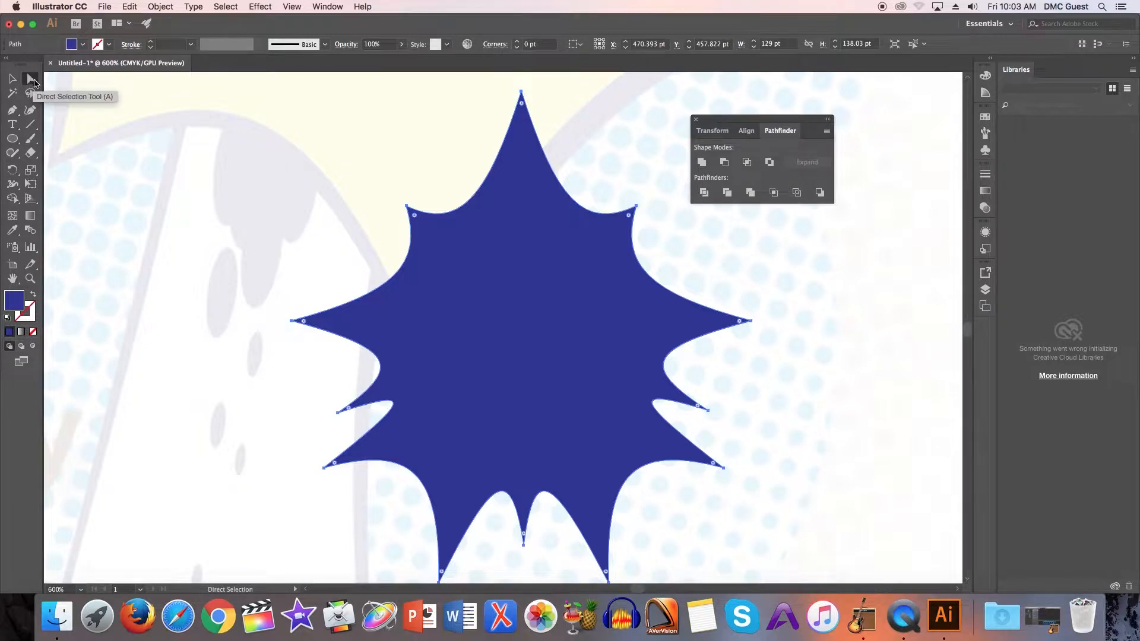
{"action": "left_click_drag", "start_coordinate": [406, 207], "coordinate": [390, 190]}
{"action": "left_click_drag", "start_coordinate": [640, 208], "coordinate": [587, 234]}
{"action": "left_click_drag", "start_coordinate": [641, 263], "coordinate": [678, 304]}
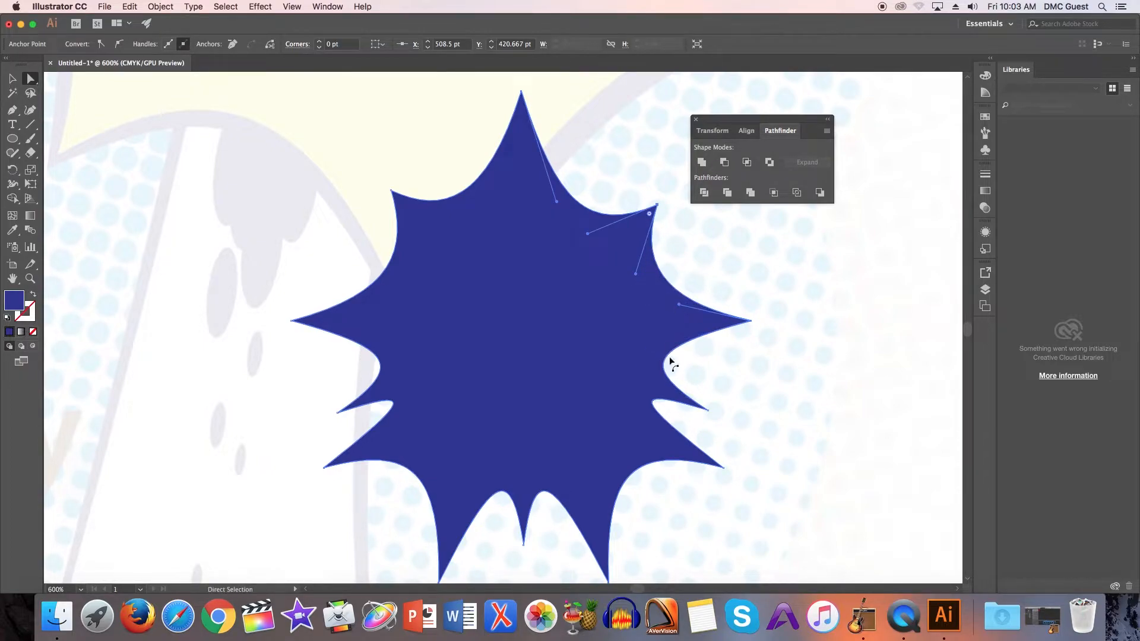
Adjust the curve handle of the small spike on the burst's lower right side with Direct Selection and deselect the shape
{"action": "left_click", "coordinate": [708, 410]}
{"action": "left_click_drag", "start_coordinate": [643, 366], "coordinate": [647, 364]}
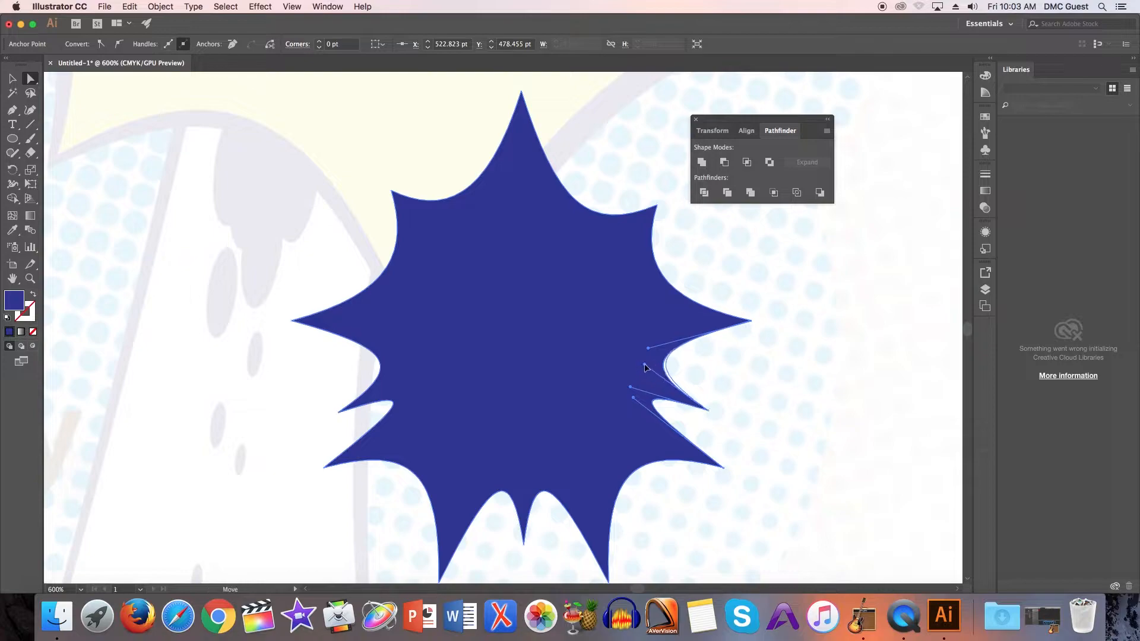
{"action": "left_click", "coordinate": [10, 78]}
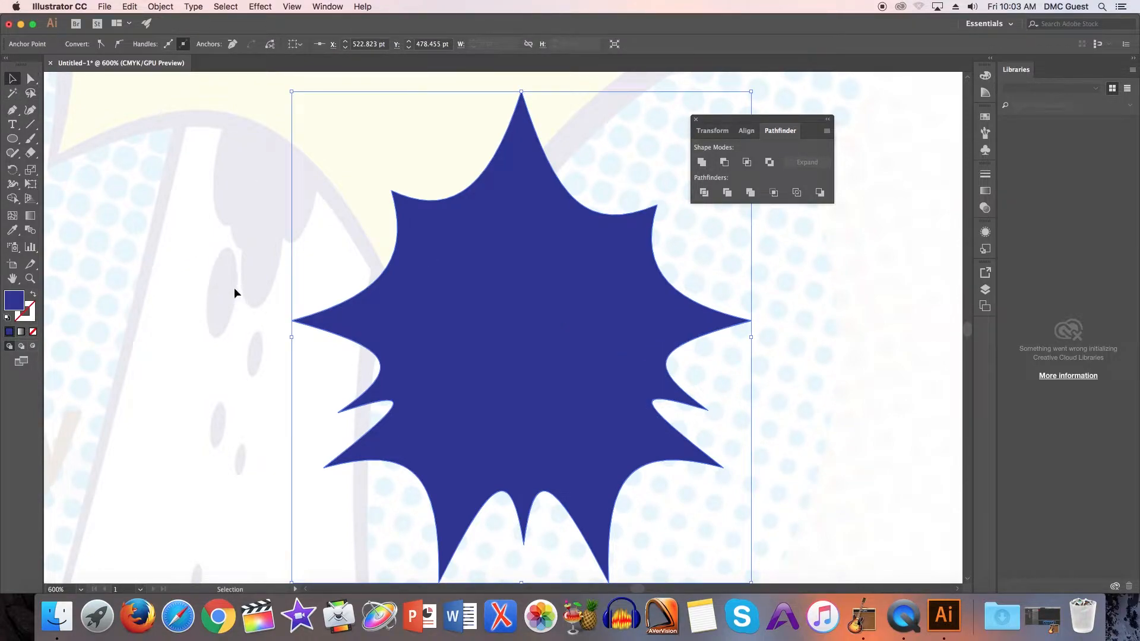
{"action": "left_click", "coordinate": [255, 262]}
Change the fill of the spiky burst to yellow and deselect it
{"action": "left_click", "coordinate": [457, 306]}
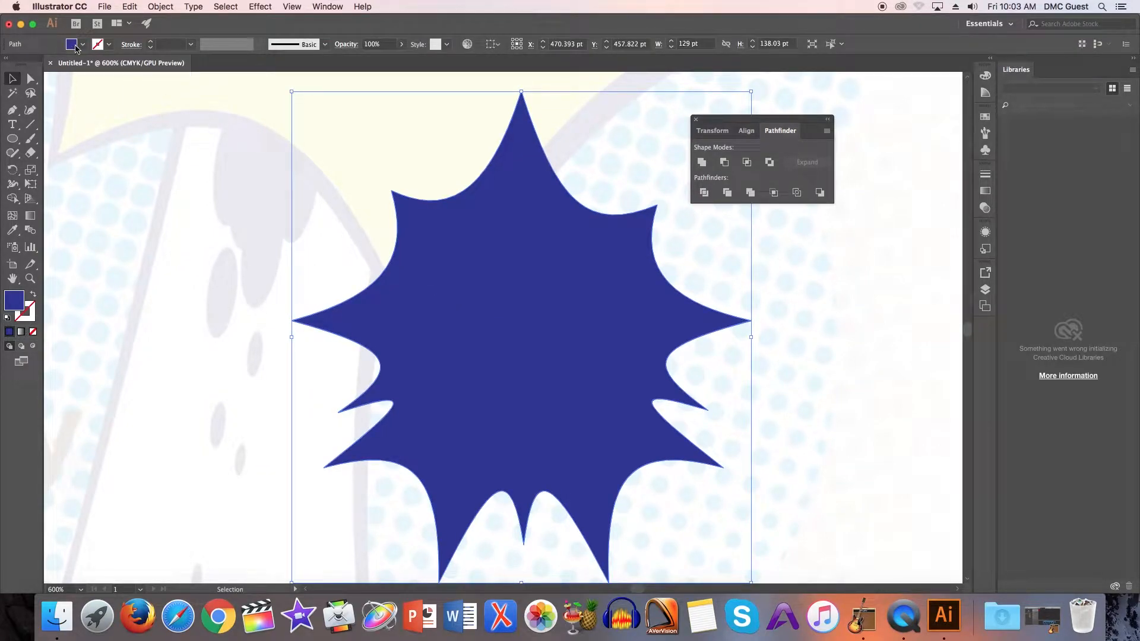
{"action": "left_click", "coordinate": [82, 45]}
{"action": "left_click", "coordinate": [50, 67]}
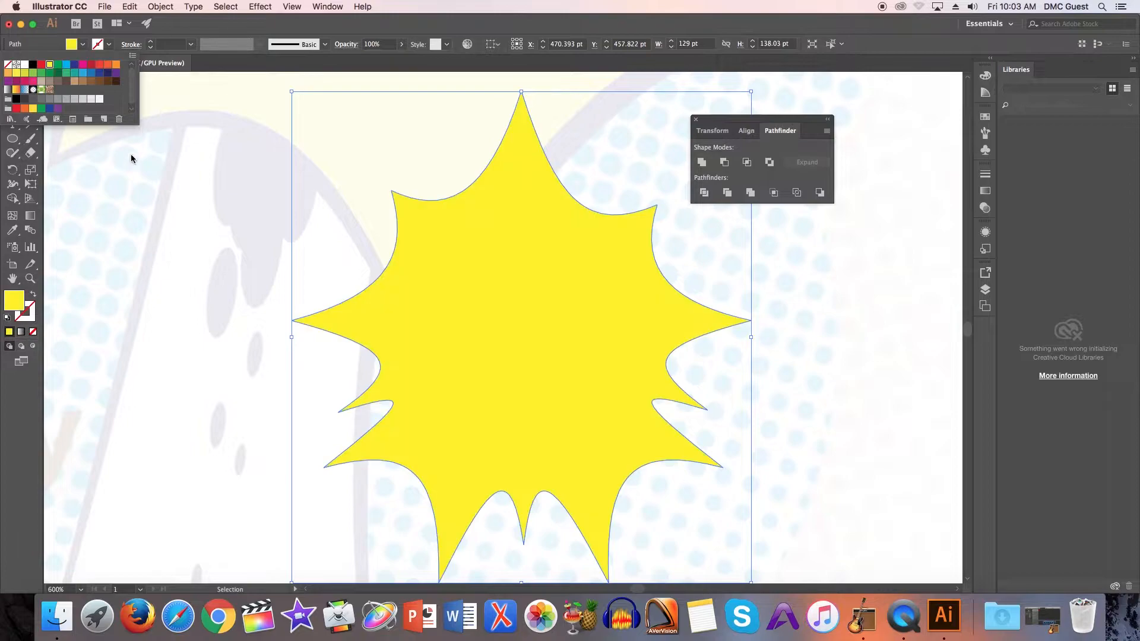
{"action": "left_click", "coordinate": [178, 168]}
{"action": "scroll", "coordinate": [333, 178], "scroll_direction": "up", "scroll_amount": 2}
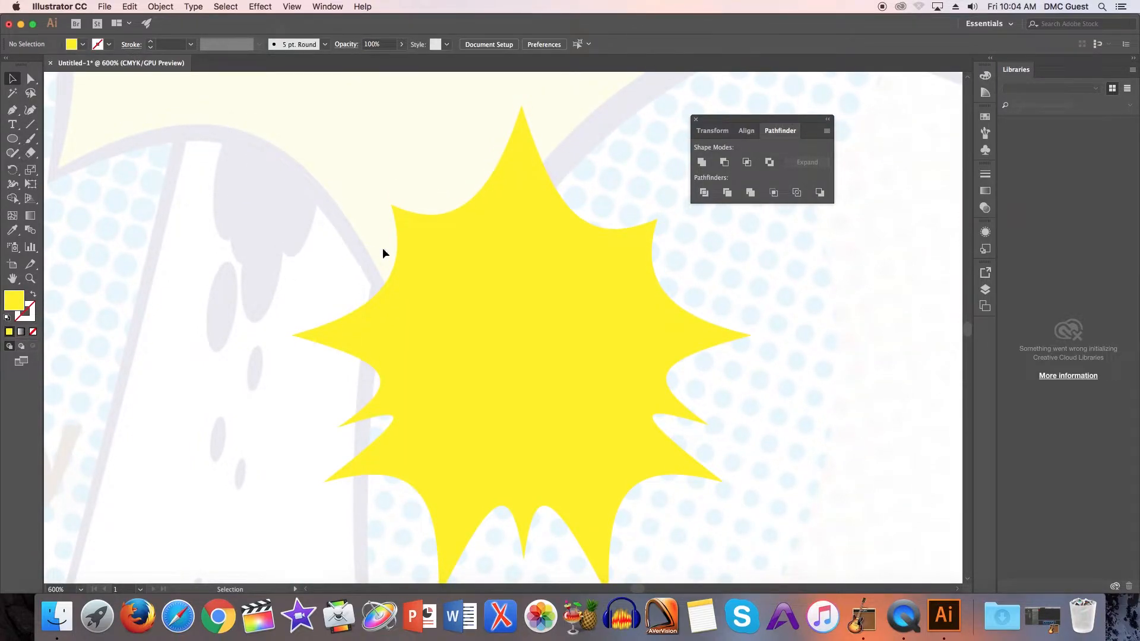
Give the yellow burst a black 1 pt stroke and deselect it
{"action": "scroll", "coordinate": [376, 248], "scroll_direction": "up", "scroll_amount": 3}
{"action": "left_click", "coordinate": [409, 273]}
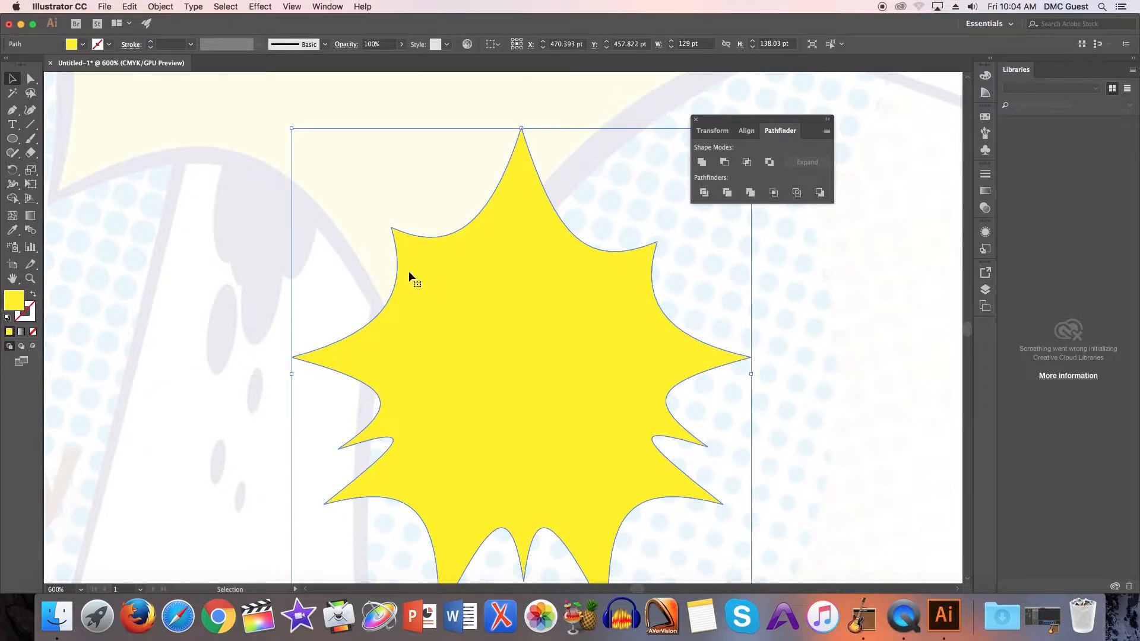
{"action": "left_click", "coordinate": [110, 44]}
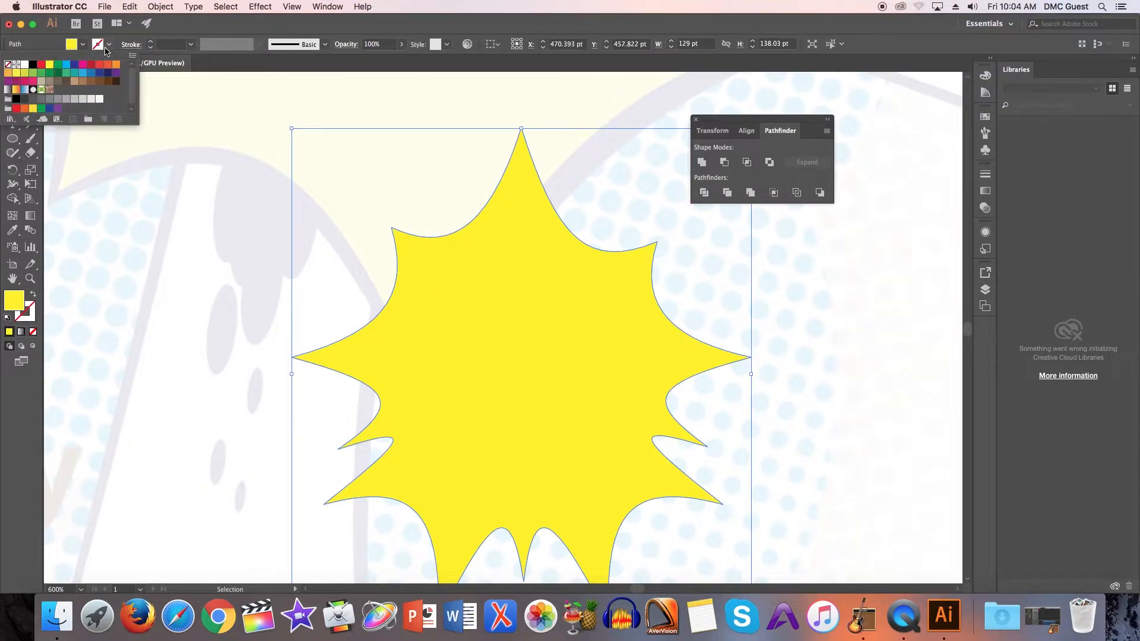
{"action": "left_click", "coordinate": [33, 65]}
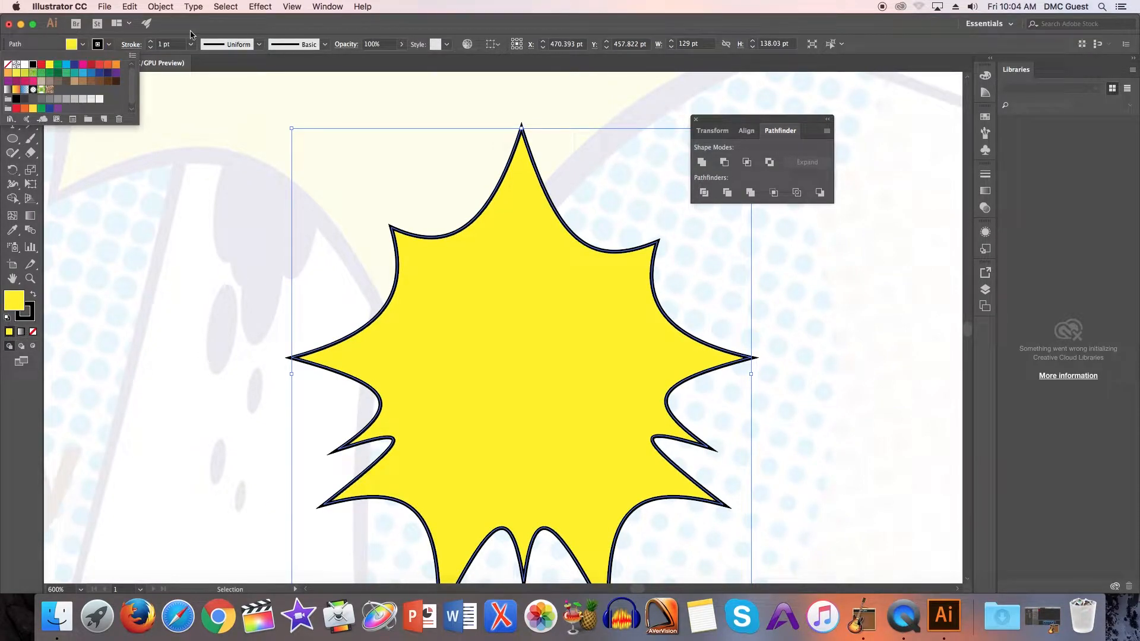
{"action": "left_click", "coordinate": [191, 32]}
{"action": "left_click", "coordinate": [255, 296]}
Move the burst onto the template's faded yellow burst and enlarge it proportionally from its centre to about 328 by 351 pt
{"action": "scroll", "coordinate": [410, 309], "scroll_direction": "down", "scroll_amount": 4}
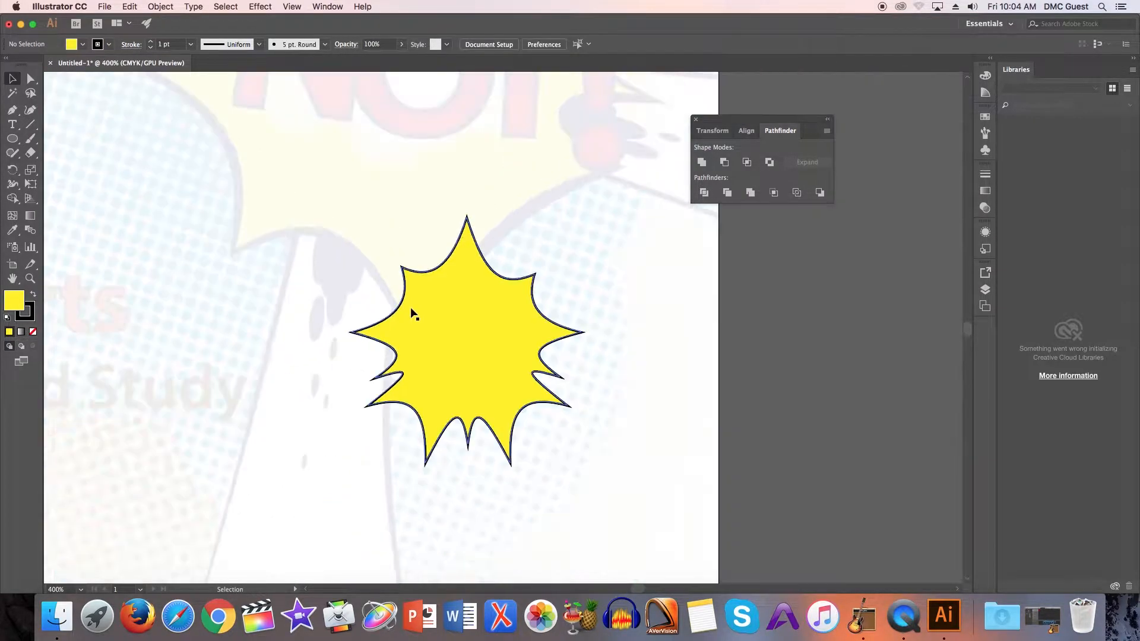
{"action": "scroll", "coordinate": [414, 309], "scroll_direction": "up", "scroll_amount": 2}
{"action": "scroll", "coordinate": [415, 313], "scroll_direction": "up", "scroll_amount": 3}
{"action": "left_click_drag", "start_coordinate": [431, 447], "coordinate": [401, 302]}
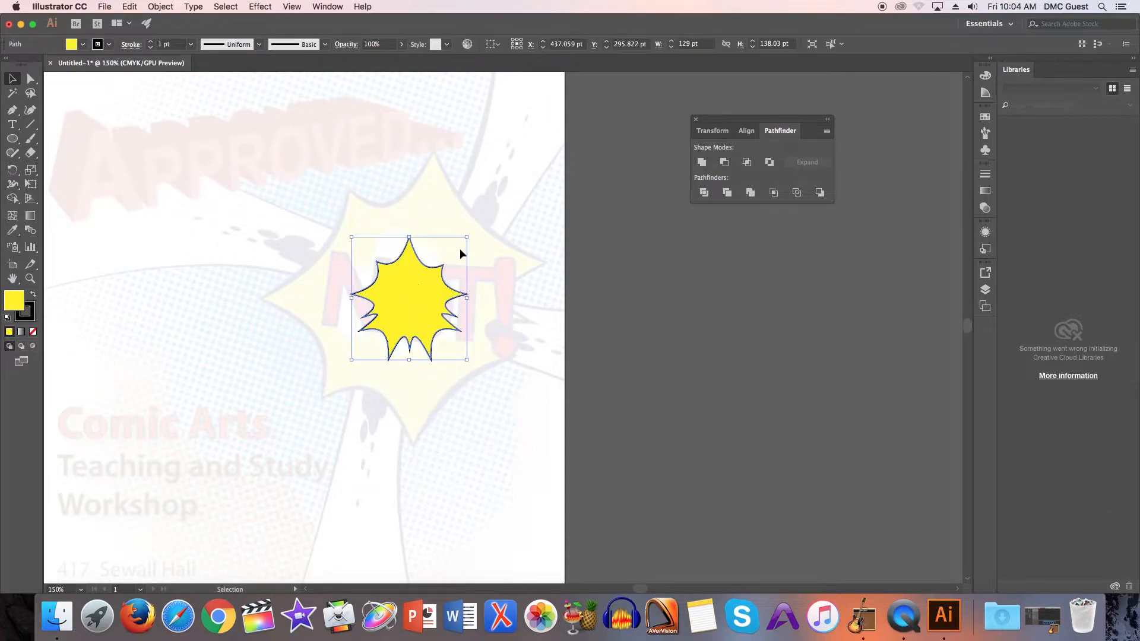
{"action": "left_click_drag", "start_coordinate": [467, 238], "coordinate": [561, 173]}
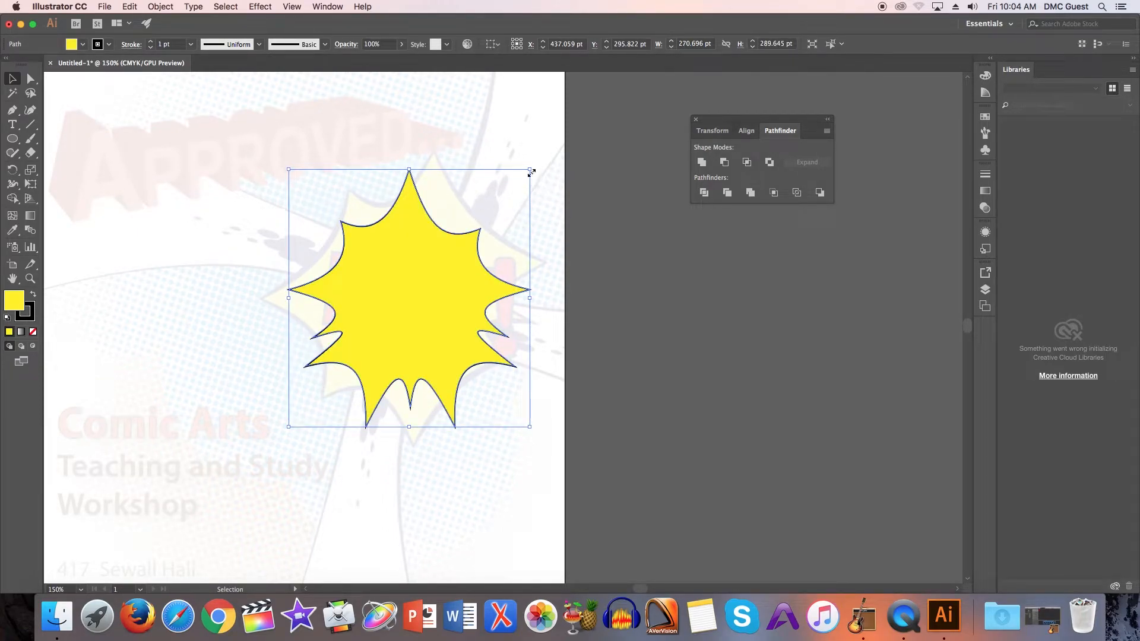
{"action": "left_click_drag", "start_coordinate": [528, 171], "coordinate": [570, 143]}
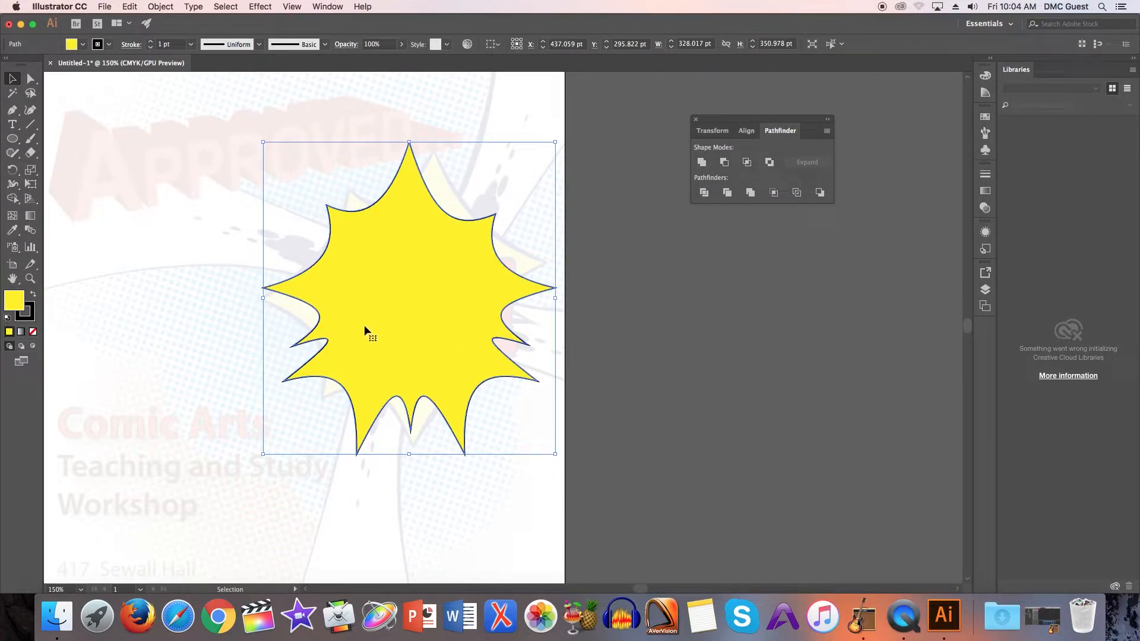
{"action": "scroll", "coordinate": [403, 300], "scroll_direction": "up", "scroll_amount": 1}
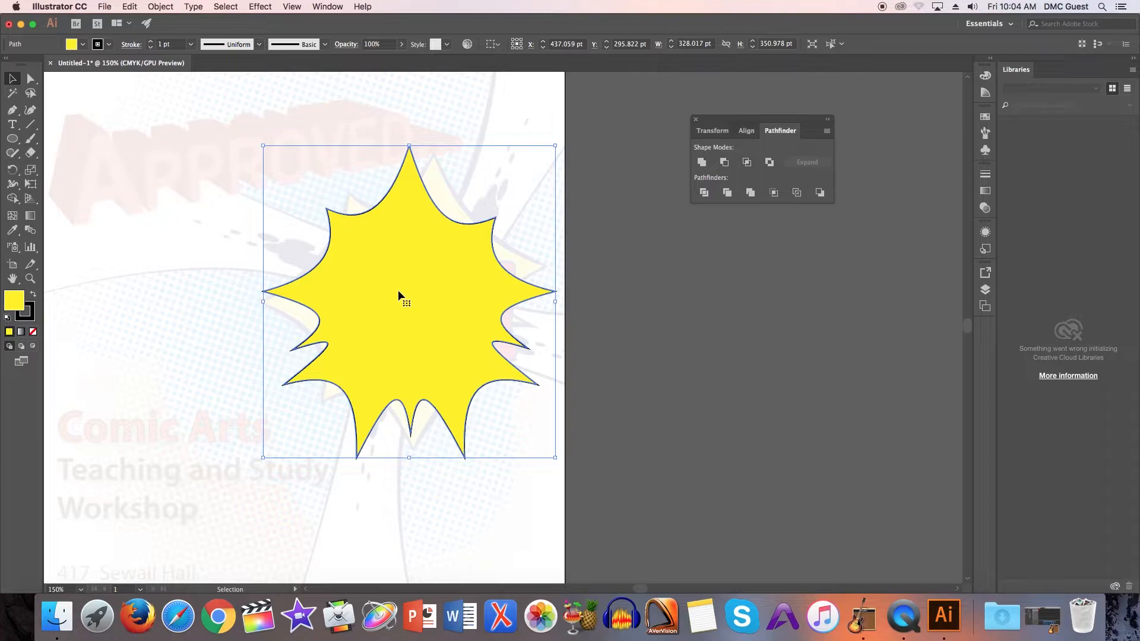
{"action": "left_click", "coordinate": [298, 195]}
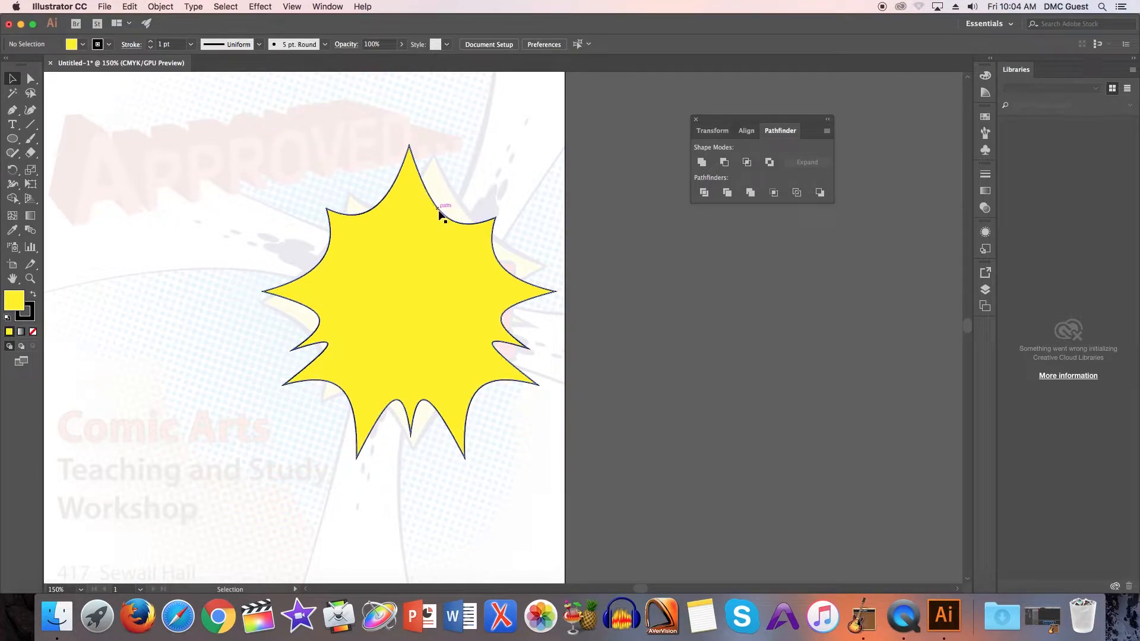
Thicken the middle of the burst's four upper outline curves to about 5.5 pt each with the Width tool
{"action": "left_click", "coordinate": [307, 290]}
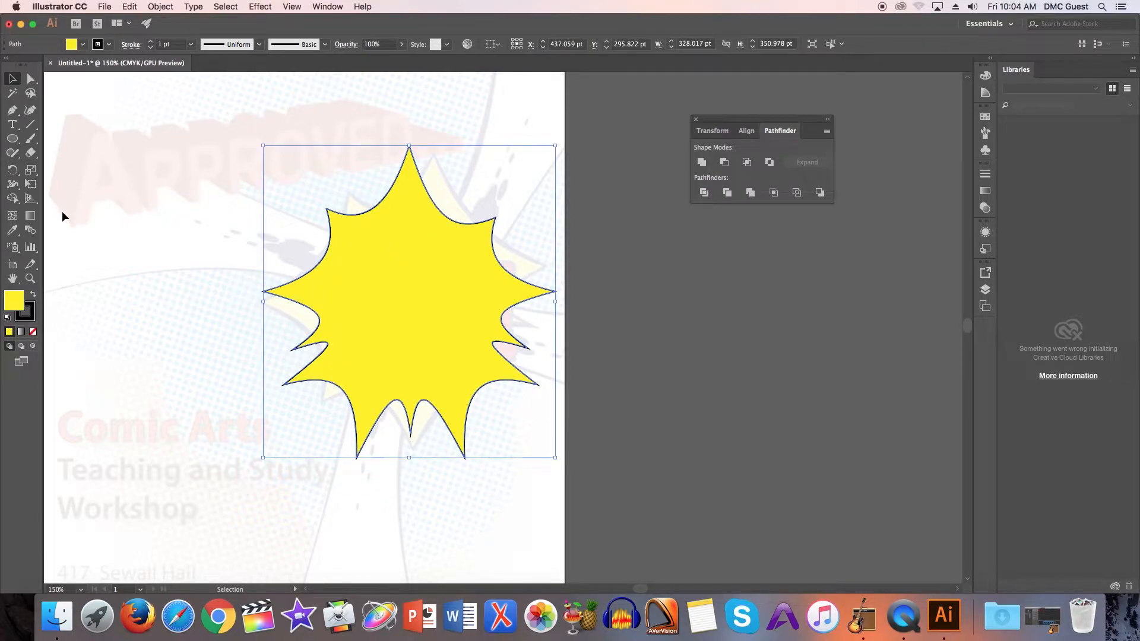
{"action": "left_click", "coordinate": [13, 186]}
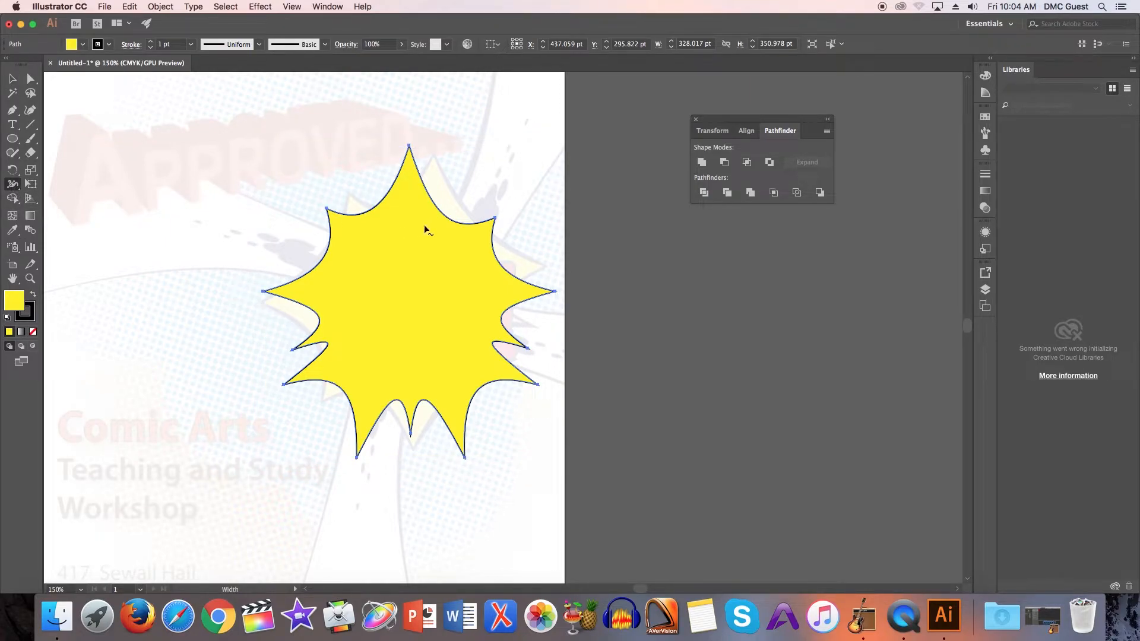
{"action": "scroll", "coordinate": [411, 208], "scroll_direction": "up", "scroll_amount": 2}
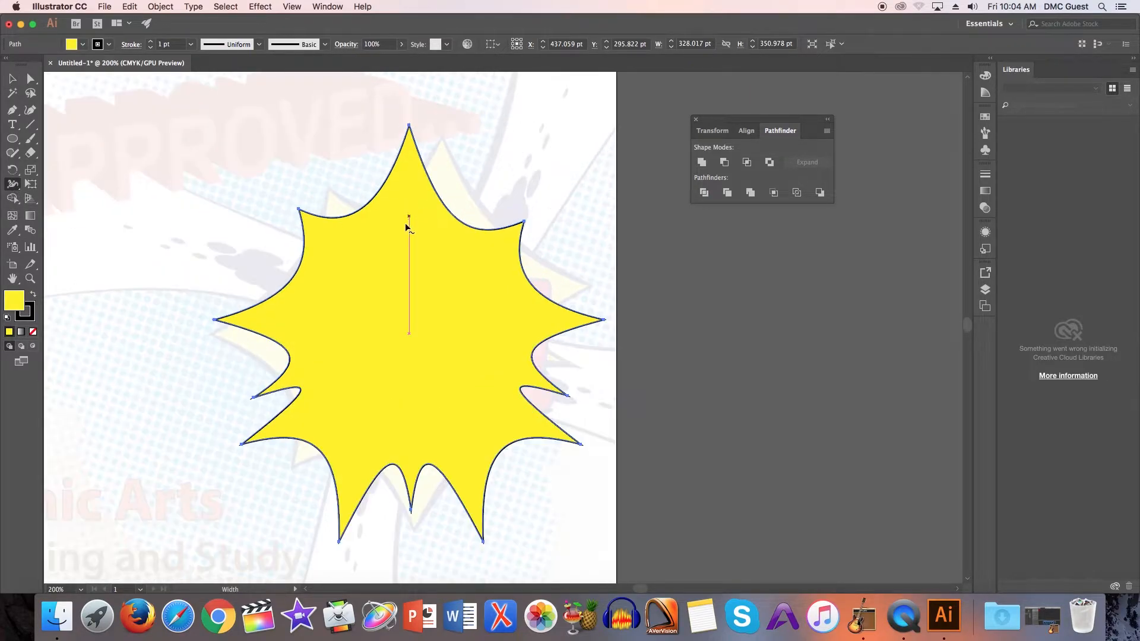
{"action": "scroll", "coordinate": [362, 237], "scroll_direction": "down", "scroll_amount": 2}
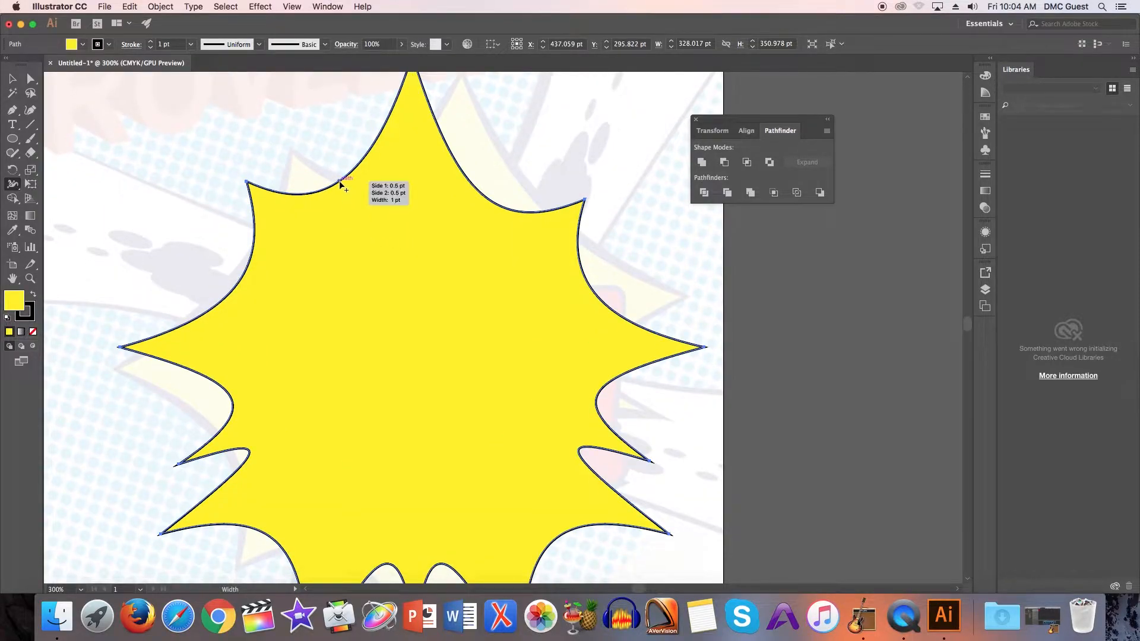
{"action": "left_click_drag", "start_coordinate": [340, 181], "coordinate": [343, 185]}
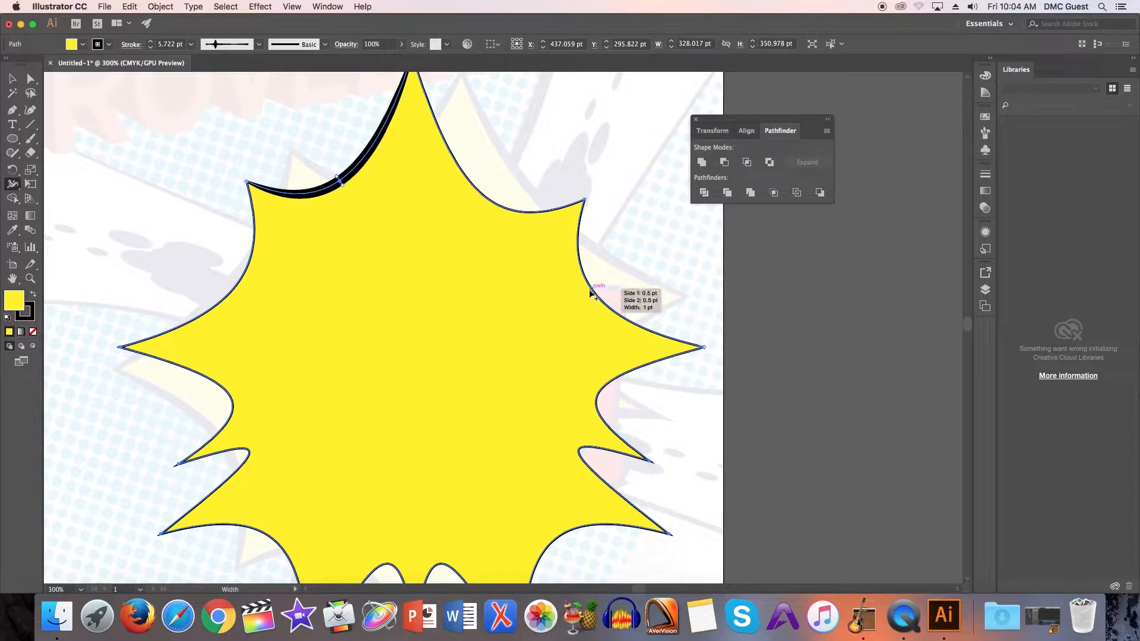
{"action": "left_click_drag", "start_coordinate": [590, 289], "coordinate": [587, 292]}
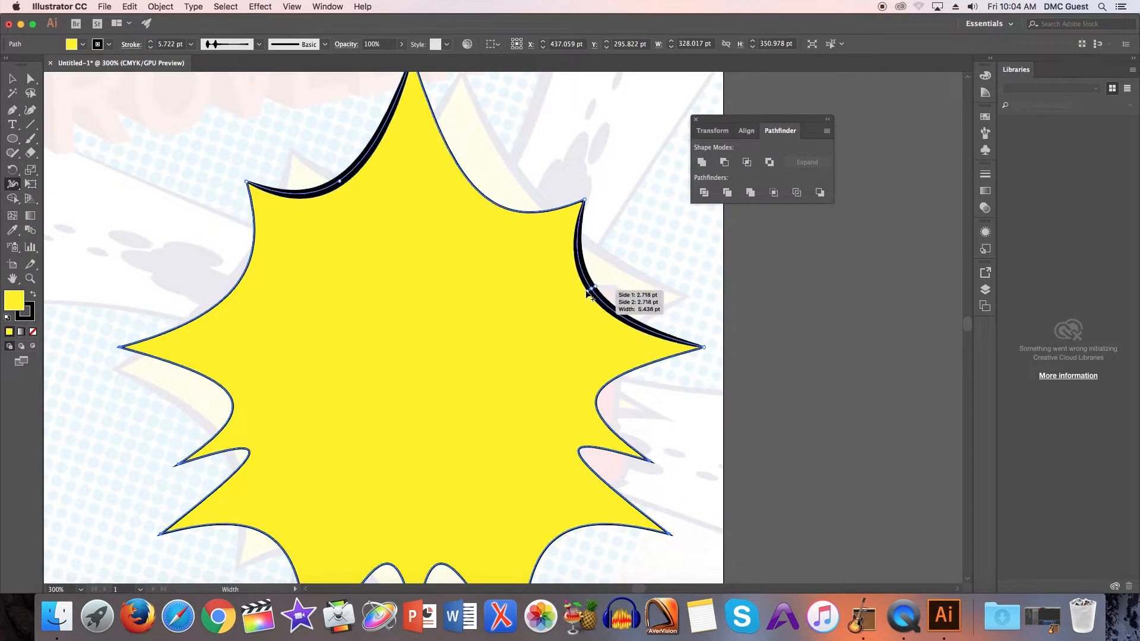
{"action": "left_click_drag", "start_coordinate": [483, 198], "coordinate": [482, 200]}
{"action": "left_click_drag", "start_coordinate": [243, 291], "coordinate": [237, 287]}
Widen the stroke midway along the burst's lower left curves and the left of its two bottom notches with the Width tool
{"action": "left_click_drag", "start_coordinate": [225, 389], "coordinate": [222, 385]}
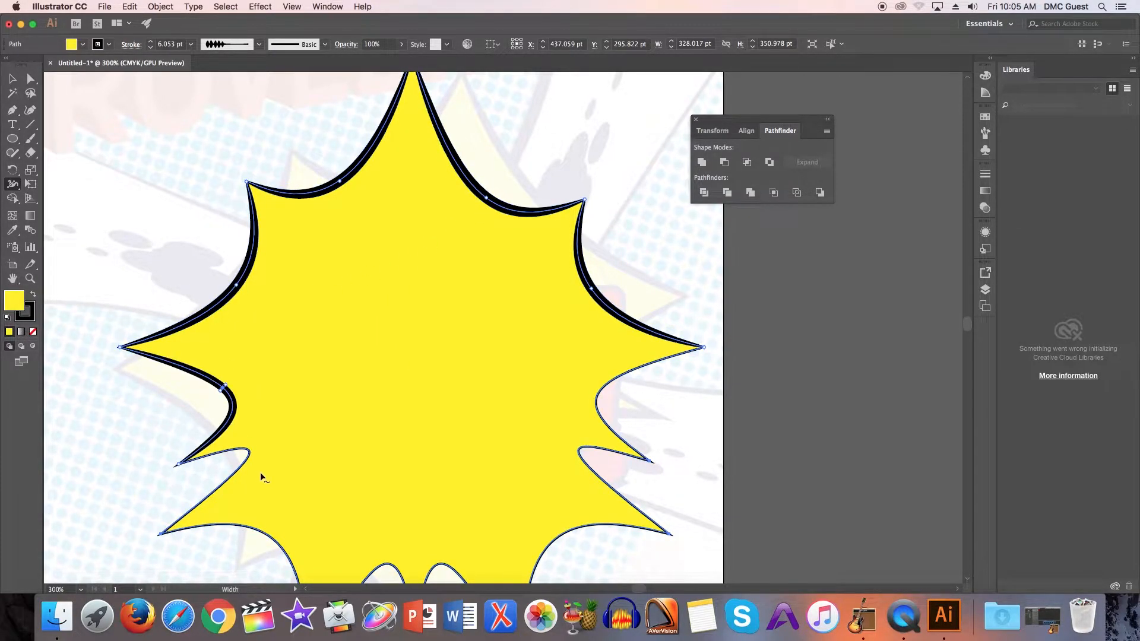
{"action": "scroll", "coordinate": [260, 472], "scroll_direction": "down", "scroll_amount": 1}
{"action": "left_click_drag", "start_coordinate": [249, 447], "coordinate": [254, 447]}
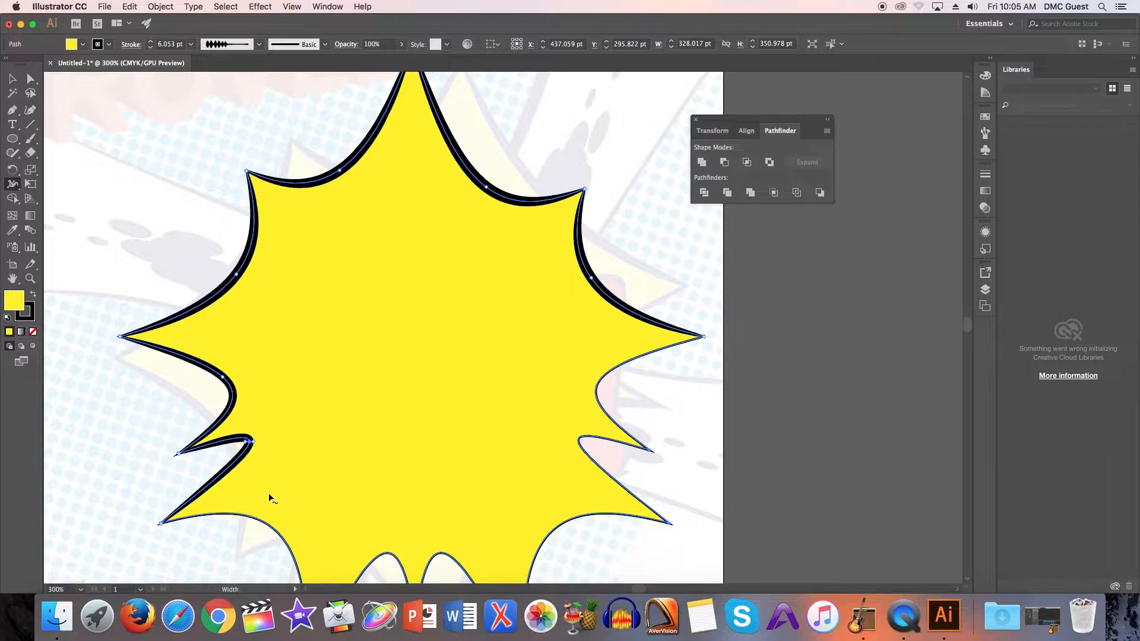
{"action": "scroll", "coordinate": [269, 493], "scroll_direction": "down", "scroll_amount": 3}
{"action": "left_click_drag", "start_coordinate": [262, 467], "coordinate": [266, 463]}
{"action": "left_click_drag", "start_coordinate": [378, 503], "coordinate": [408, 506]}
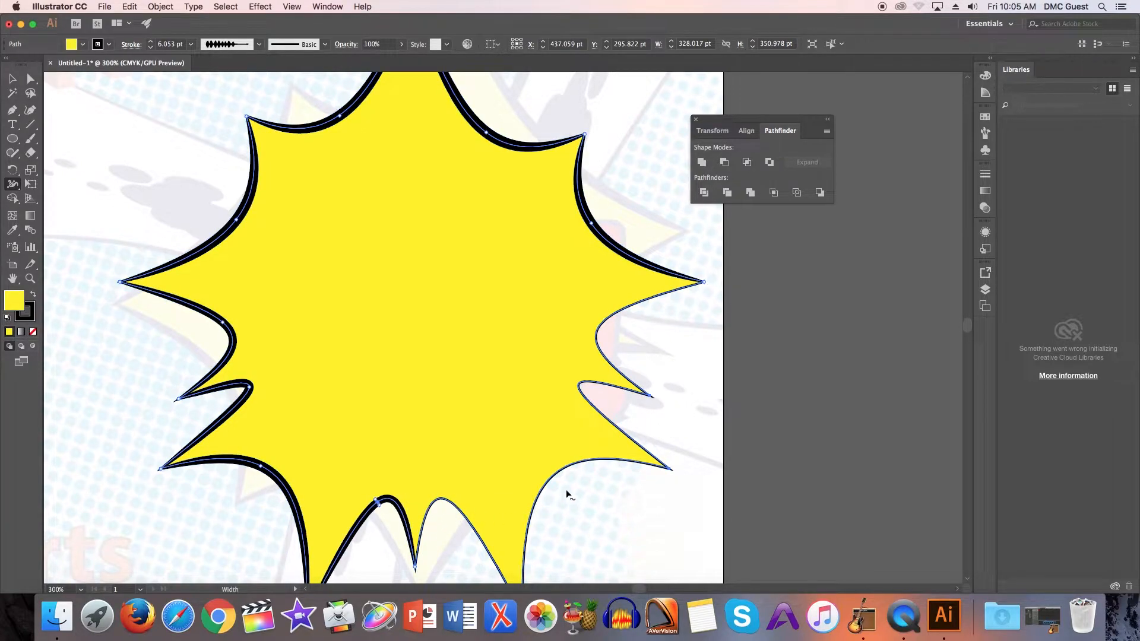
Widen the stroke midway along the burst's lower right curves and right bottom notch to about 5.8 pt with the Width tool, and deselect it
{"action": "left_click_drag", "start_coordinate": [560, 473], "coordinate": [562, 477]}
{"action": "scroll", "coordinate": [569, 491], "scroll_direction": "up", "scroll_amount": 1}
{"action": "scroll", "coordinate": [568, 490], "scroll_direction": "up", "scroll_amount": 2}
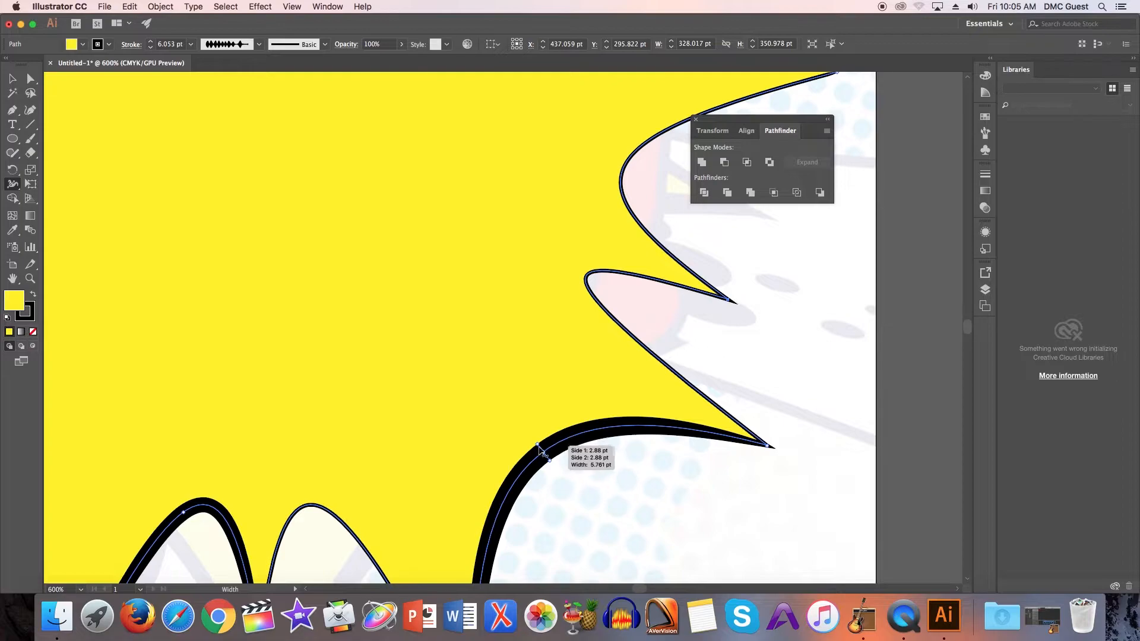
{"action": "scroll", "coordinate": [547, 460], "scroll_direction": "down", "scroll_amount": 2}
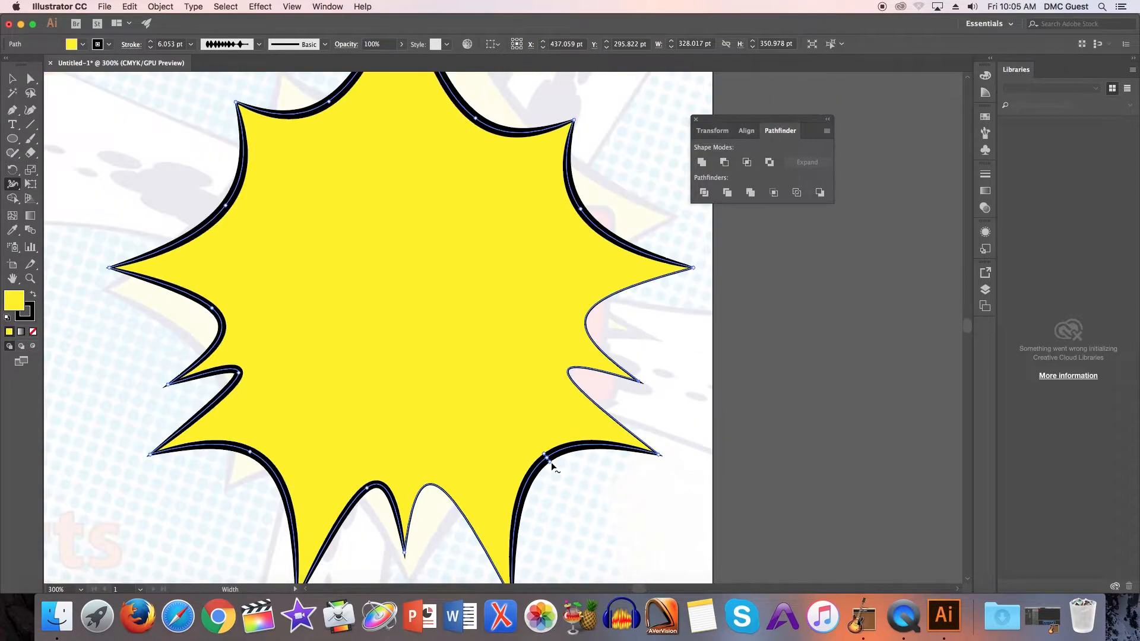
{"action": "left_click_drag", "start_coordinate": [431, 487], "coordinate": [441, 481]}
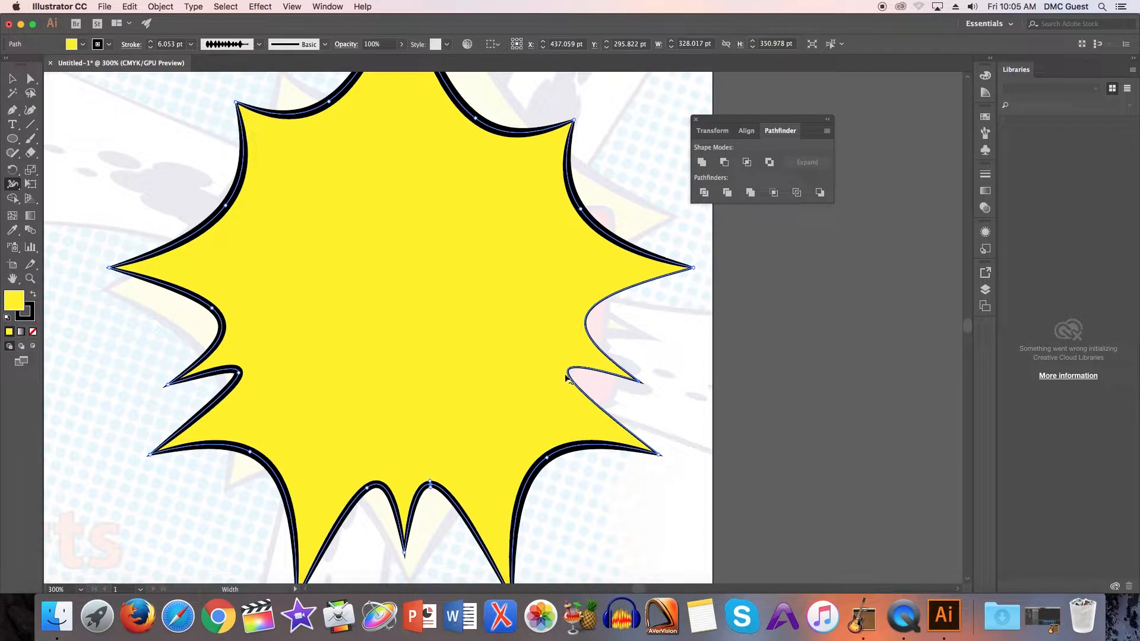
{"action": "left_click_drag", "start_coordinate": [568, 373], "coordinate": [565, 372]}
{"action": "left_click_drag", "start_coordinate": [587, 315], "coordinate": [582, 314]}
{"action": "scroll", "coordinate": [580, 329], "scroll_direction": "down", "scroll_amount": 1}
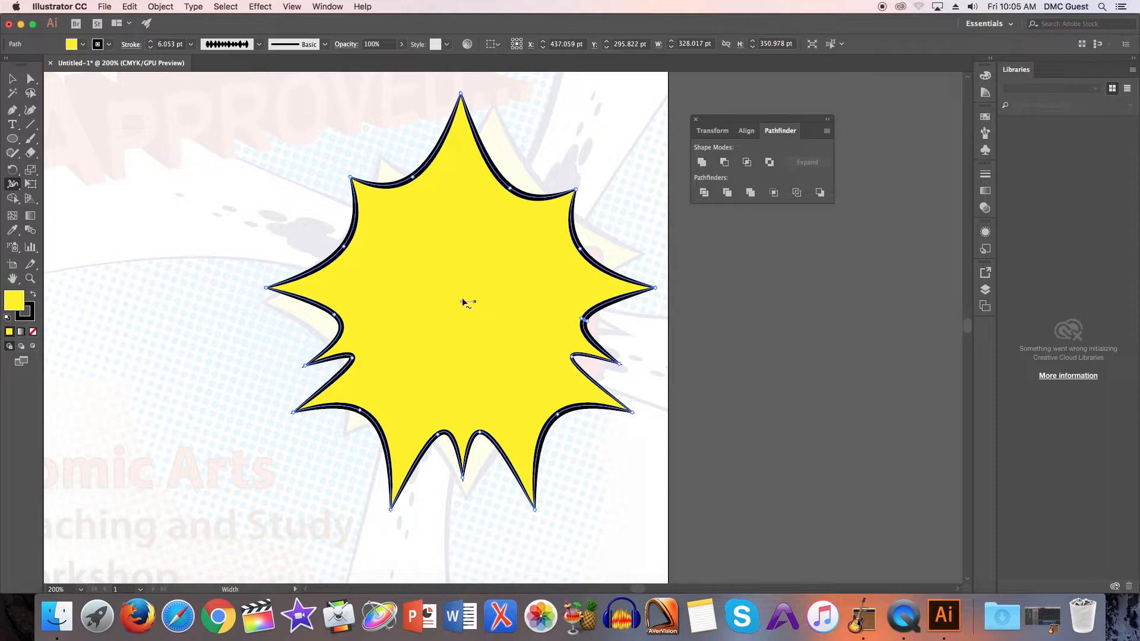
{"action": "scroll", "coordinate": [405, 277], "scroll_direction": "up", "scroll_amount": 1}
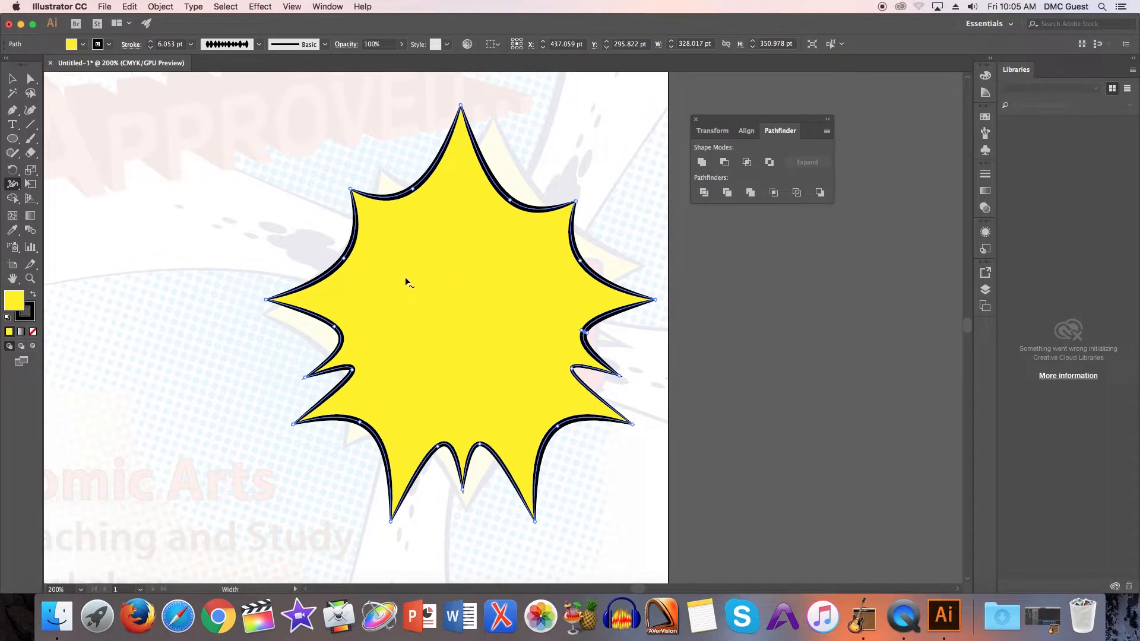
{"action": "left_click", "coordinate": [12, 80]}
{"action": "left_click", "coordinate": [156, 194]}
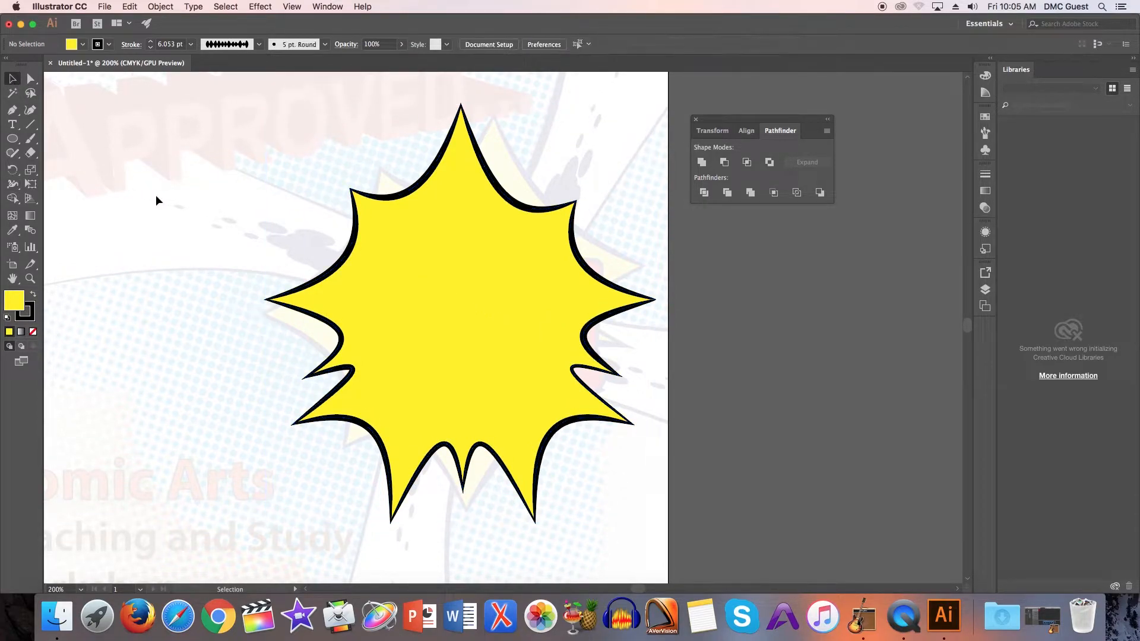
{"action": "scroll", "coordinate": [327, 318], "scroll_direction": "up", "scroll_amount": 1}
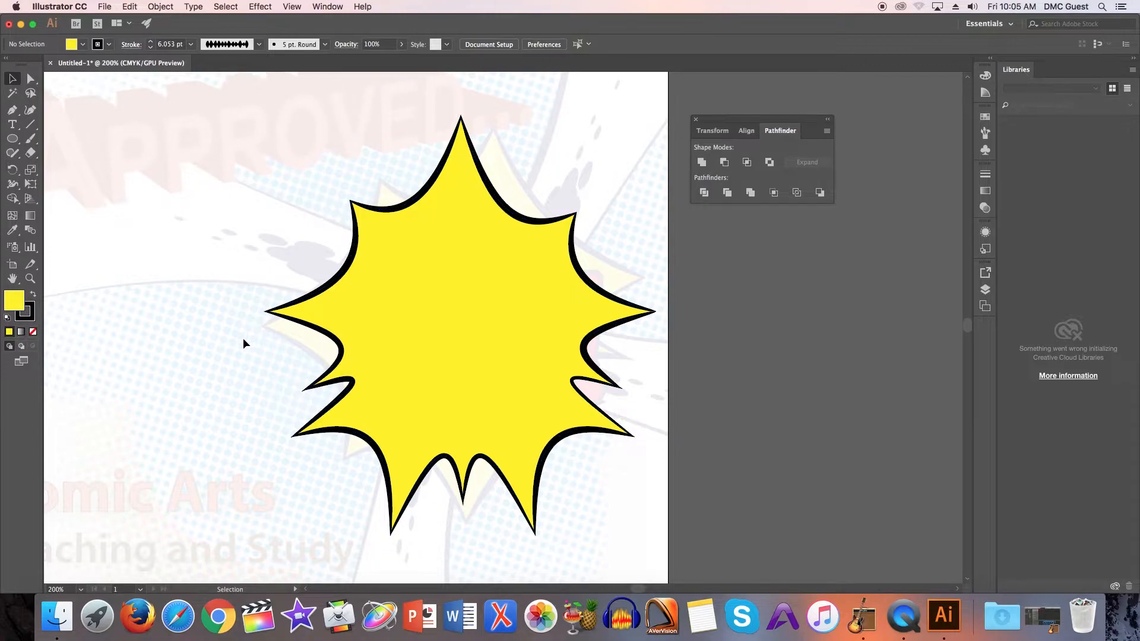
{"action": "scroll", "coordinate": [247, 344], "scroll_direction": "down", "scroll_amount": 3}
{"action": "scroll", "coordinate": [247, 345], "scroll_direction": "up", "scroll_amount": 3}
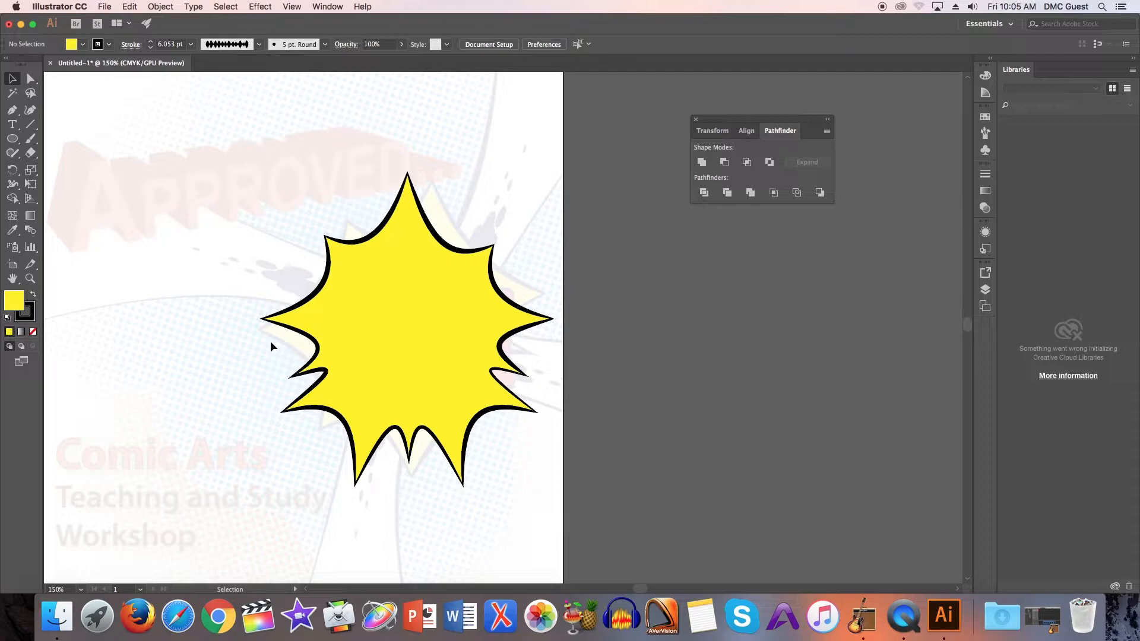
{"action": "left_click_drag", "start_coordinate": [394, 320], "coordinate": [639, 332]}
{"action": "key", "text": "super+z"}
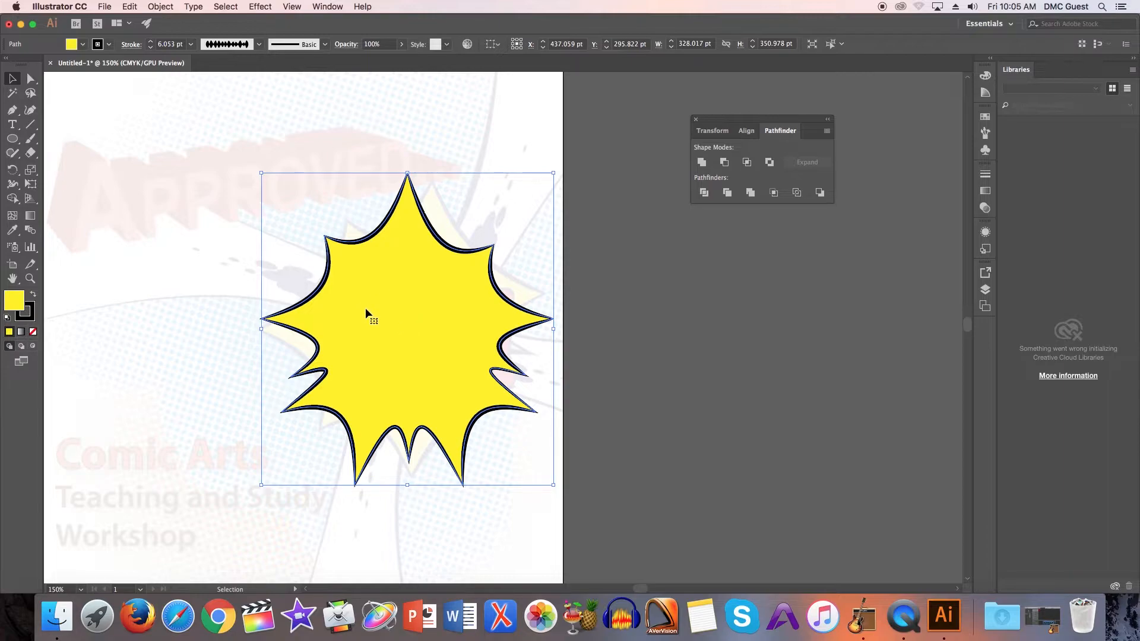
{"action": "left_click", "coordinate": [205, 288]}
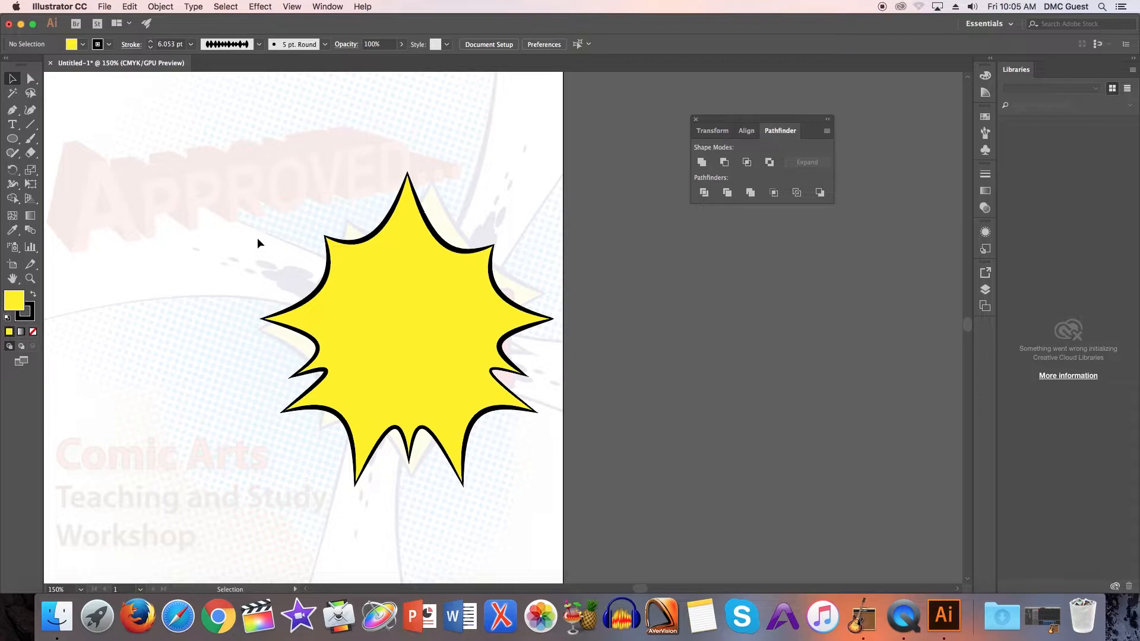
Draw a white-filled circle without a stroke, about 36 pt across, near the middle of the yellow burst
{"action": "left_click", "coordinate": [12, 139]}
{"action": "left_click", "coordinate": [12, 78]}
{"action": "left_click", "coordinate": [13, 139]}
{"action": "left_click", "coordinate": [76, 46]}
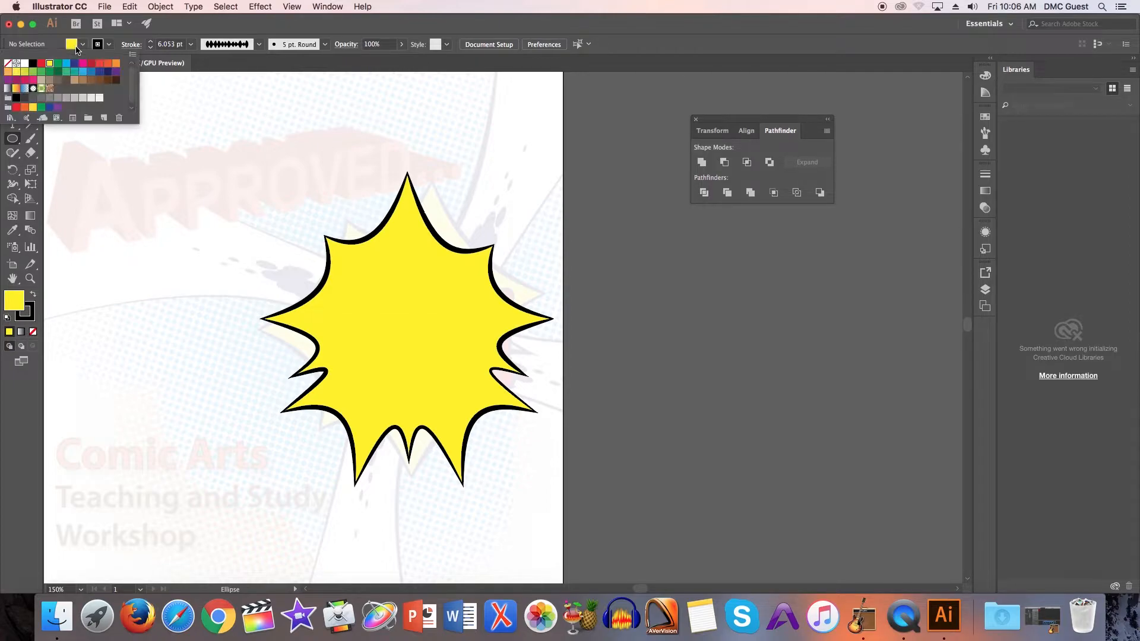
{"action": "left_click", "coordinate": [25, 63]}
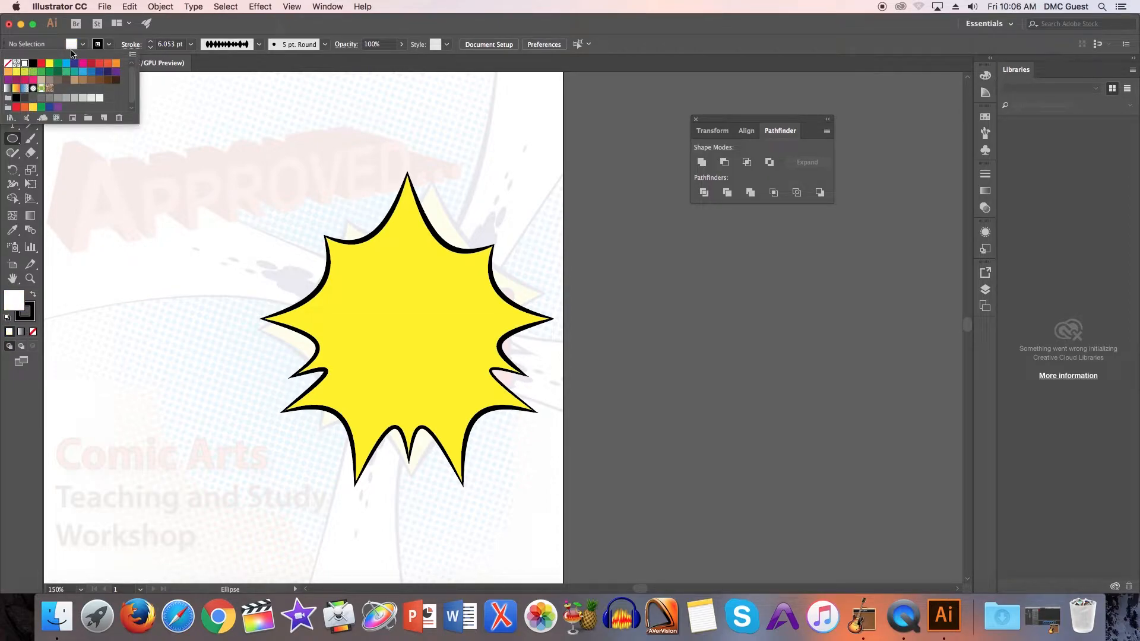
{"action": "left_click", "coordinate": [99, 45]}
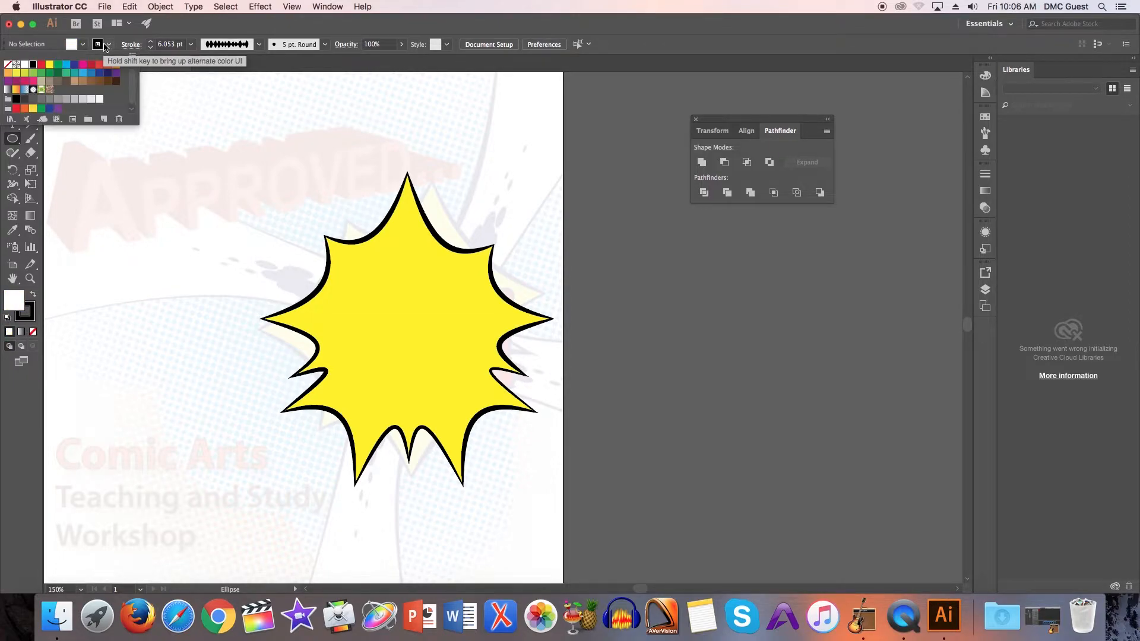
{"action": "left_click", "coordinate": [8, 65]}
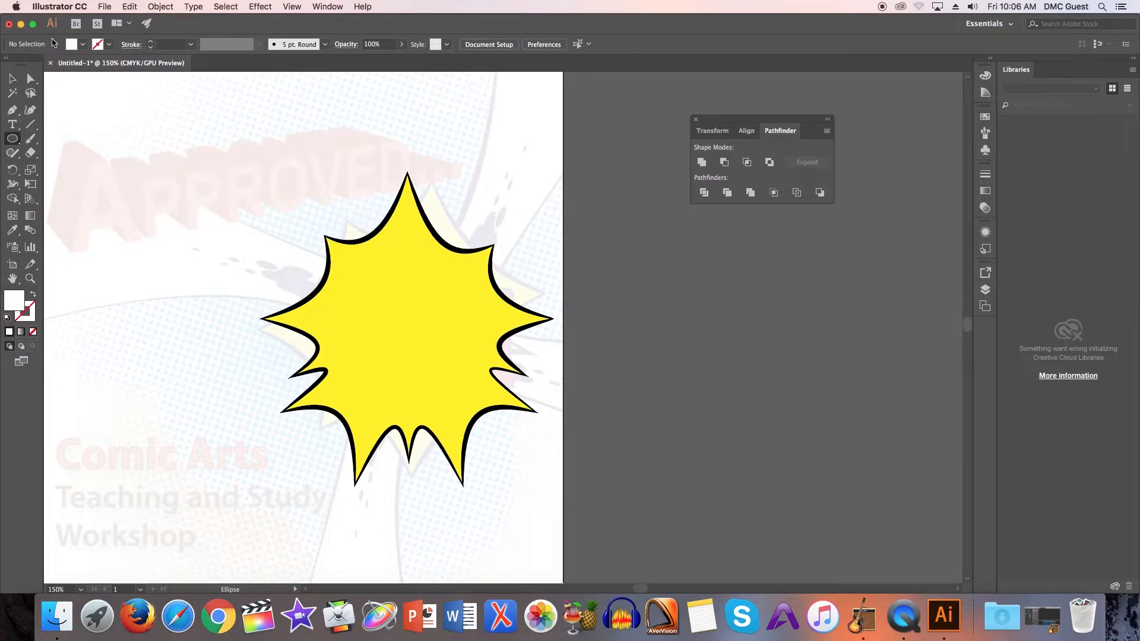
{"action": "mouse_move", "coordinate": [382, 293]}
{"action": "left_mouse_down"}
{"action": "mouse_move", "coordinate": [423, 330]}
{"action": "mouse_move", "coordinate": [413, 325]}
{"action": "left_mouse_up"}
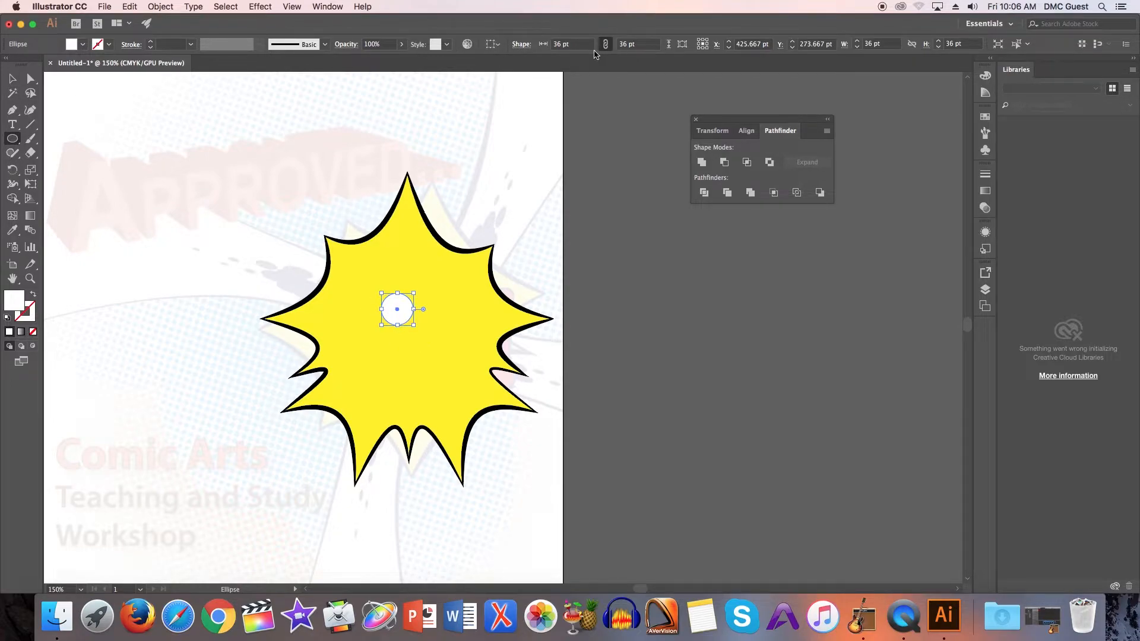
Set the white circle's width and height to 50 pt
{"action": "left_click", "coordinate": [576, 44]}
{"action": "type", "text": "50"}
{"action": "key", "text": "Return"}
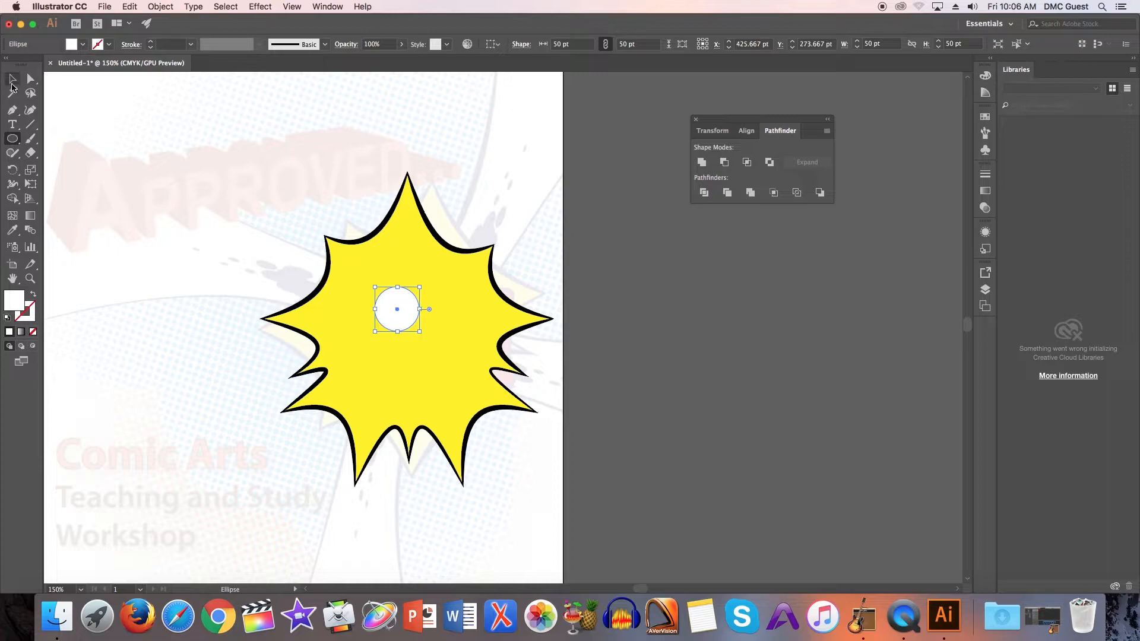
Duplicate the white circle seven times into an overlapping cluster forming a cloud at the burst's centre, and deselect it
{"action": "left_click", "coordinate": [12, 85]}
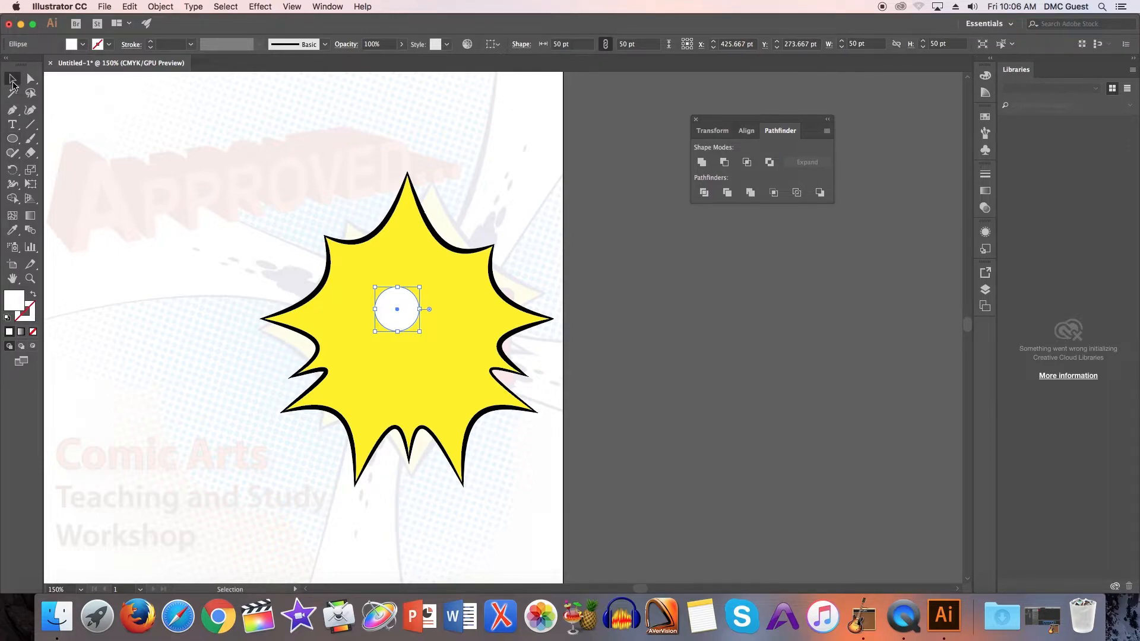
{"action": "left_click", "coordinate": [188, 284]}
{"action": "left_click_drag", "start_coordinate": [406, 318], "coordinate": [397, 357]}
{"action": "left_click_drag", "start_coordinate": [396, 356], "coordinate": [440, 311]}
{"action": "left_click_drag", "start_coordinate": [439, 311], "coordinate": [408, 300]}
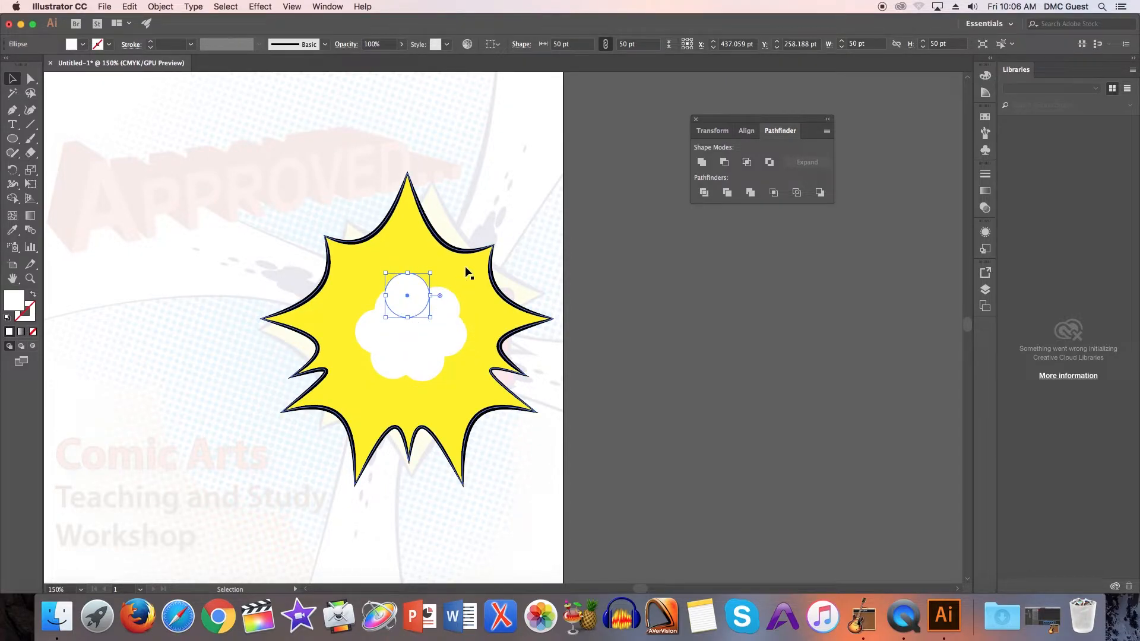
{"action": "left_click", "coordinate": [479, 179]}
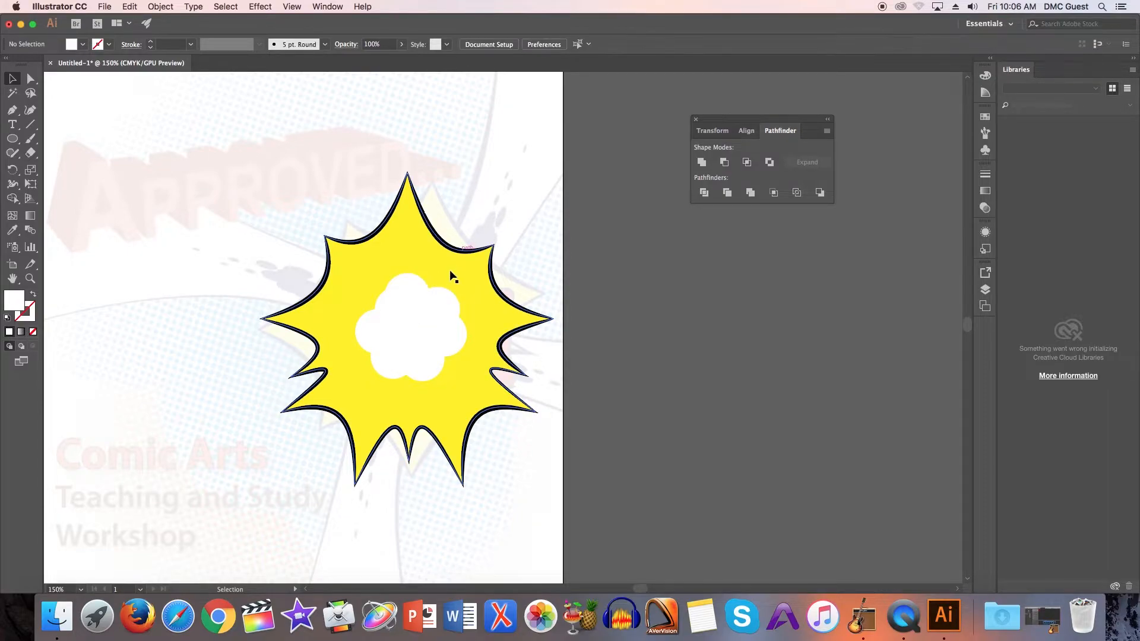
Check the circle overlaps in outline view, and shift the cluster's middle circle slightly left in normal preview
{"action": "key", "text": "super+y"}
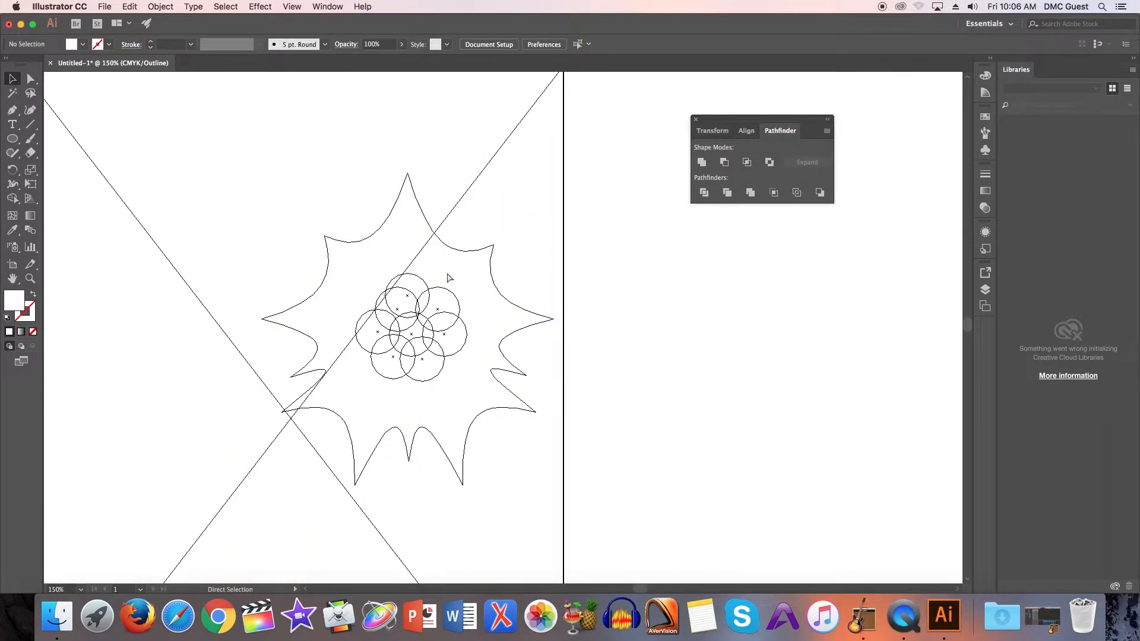
{"action": "key", "text": "super+y"}
{"action": "left_click_drag", "start_coordinate": [397, 322], "coordinate": [396, 322]}
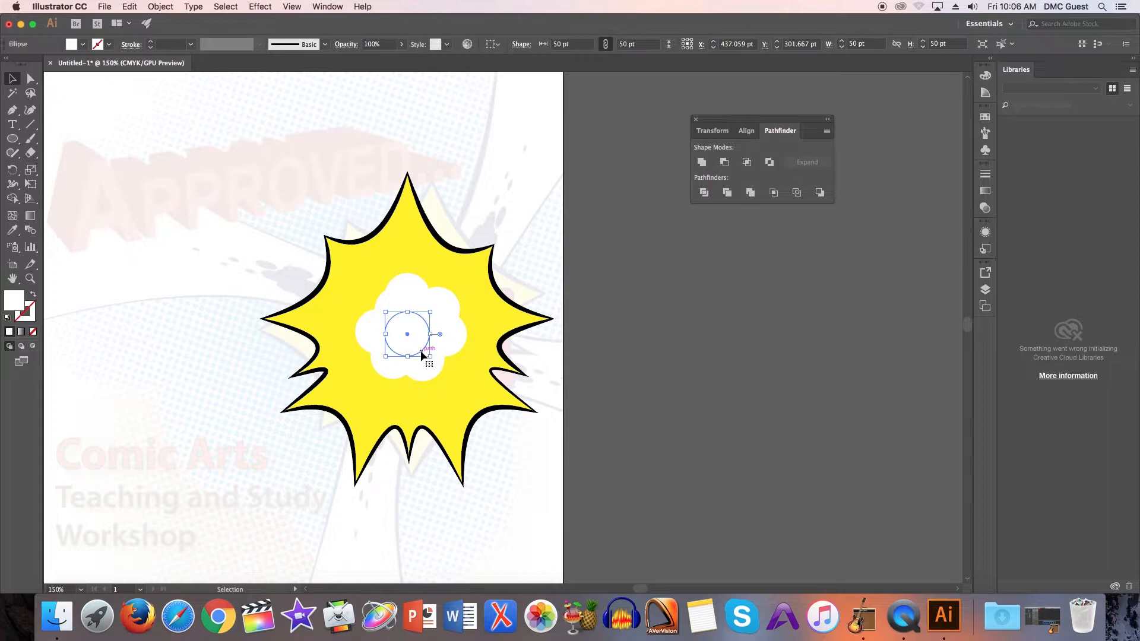
{"action": "left_click", "coordinate": [270, 253]}
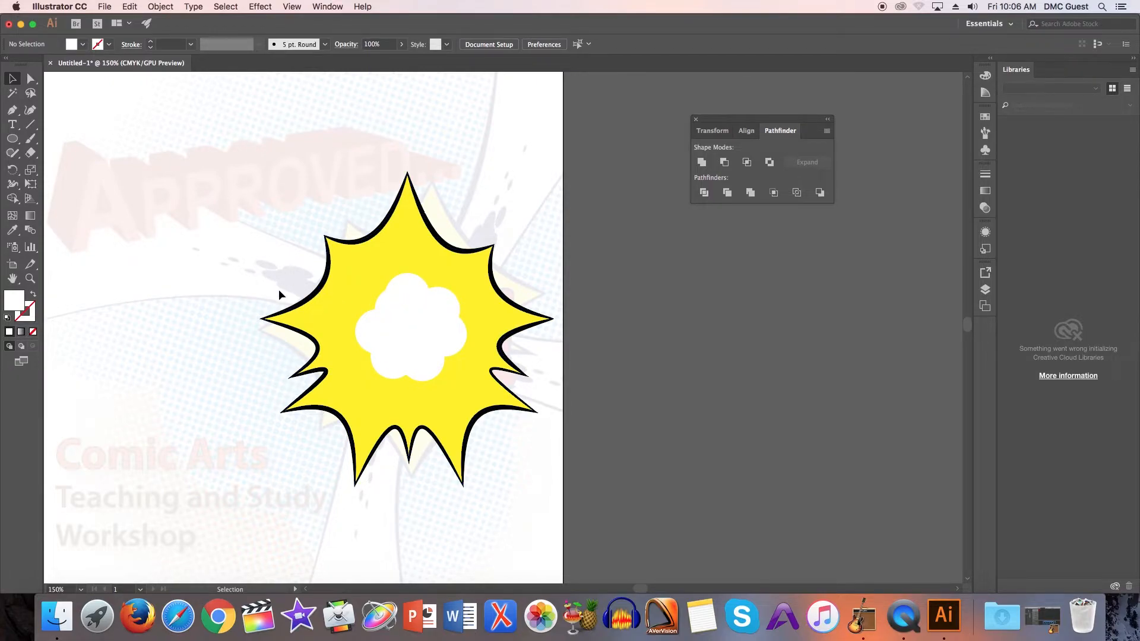
Select only the cluster's white circles in outline view, compare them in normal preview, and clear the selection
{"action": "key", "text": "super+y"}
{"action": "left_click_drag", "start_coordinate": [357, 264], "coordinate": [455, 383]}
{"action": "key", "text": "super+y"}
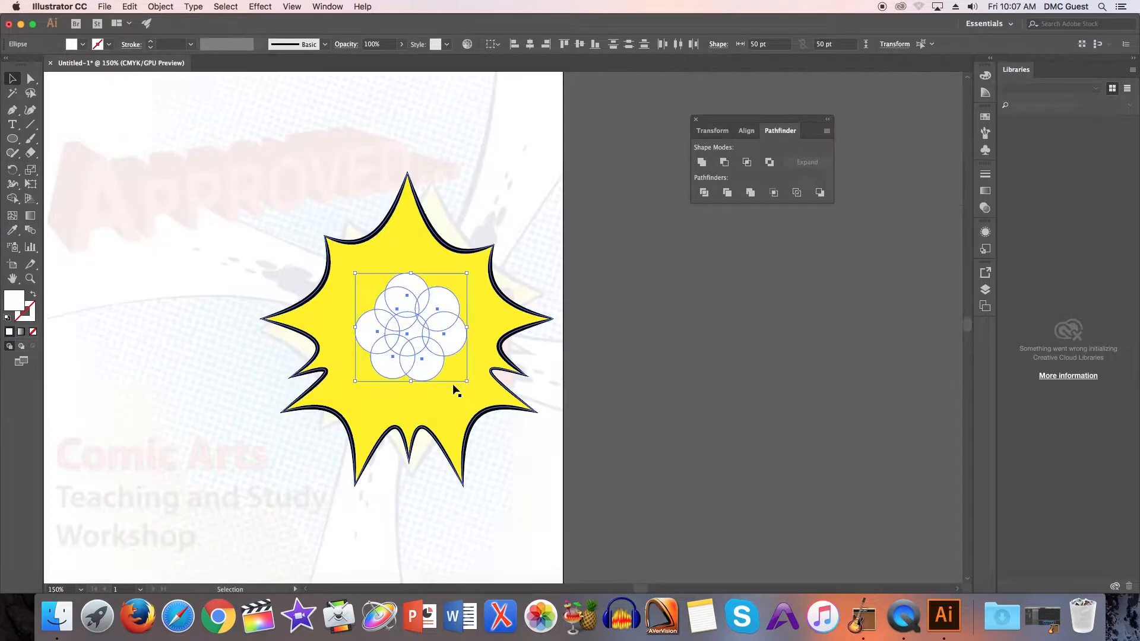
{"action": "key", "text": "super+y"}
{"action": "key", "text": "super+y"}
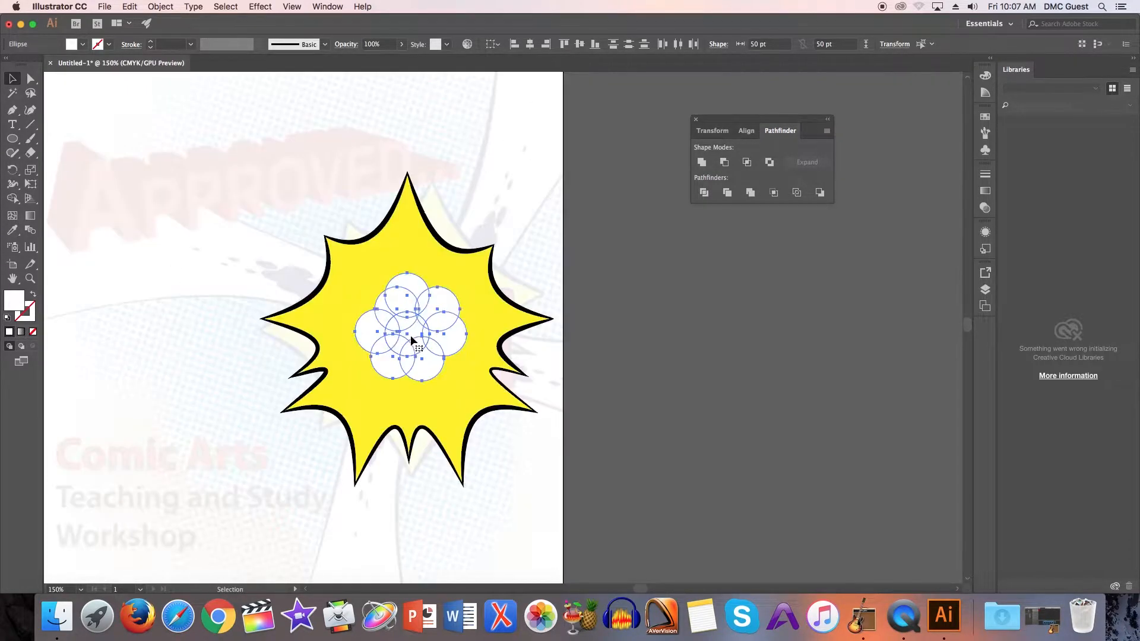
{"action": "left_click", "coordinate": [274, 260]}
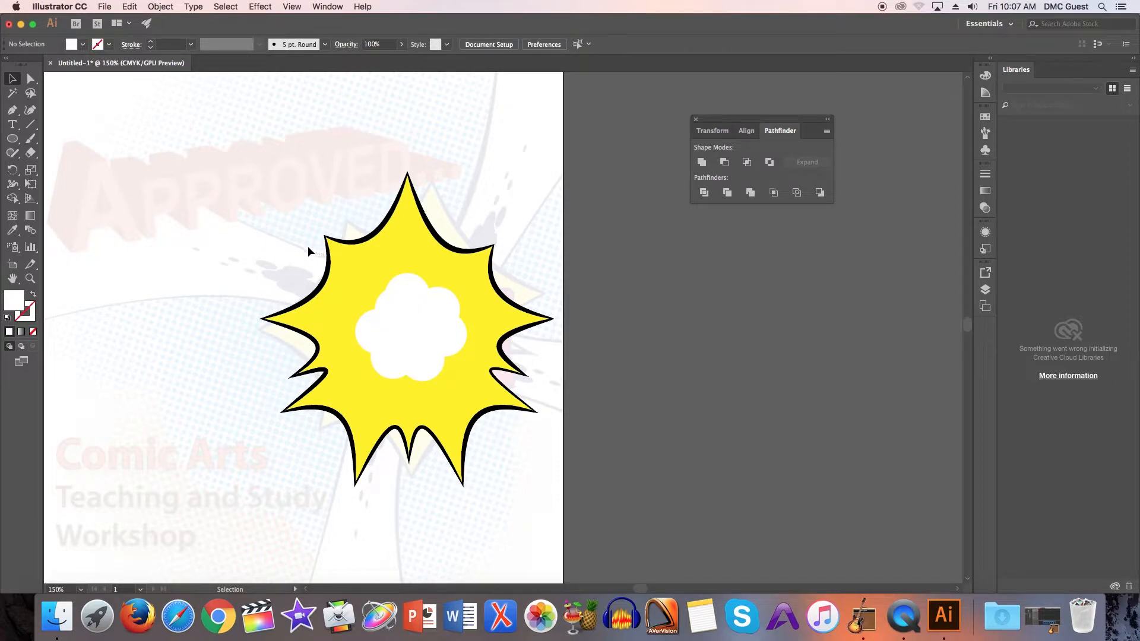
Select the burst together with the white circles, remove the burst from the selection, and deselect everything
{"action": "left_click_drag", "start_coordinate": [271, 230], "coordinate": [554, 488]}
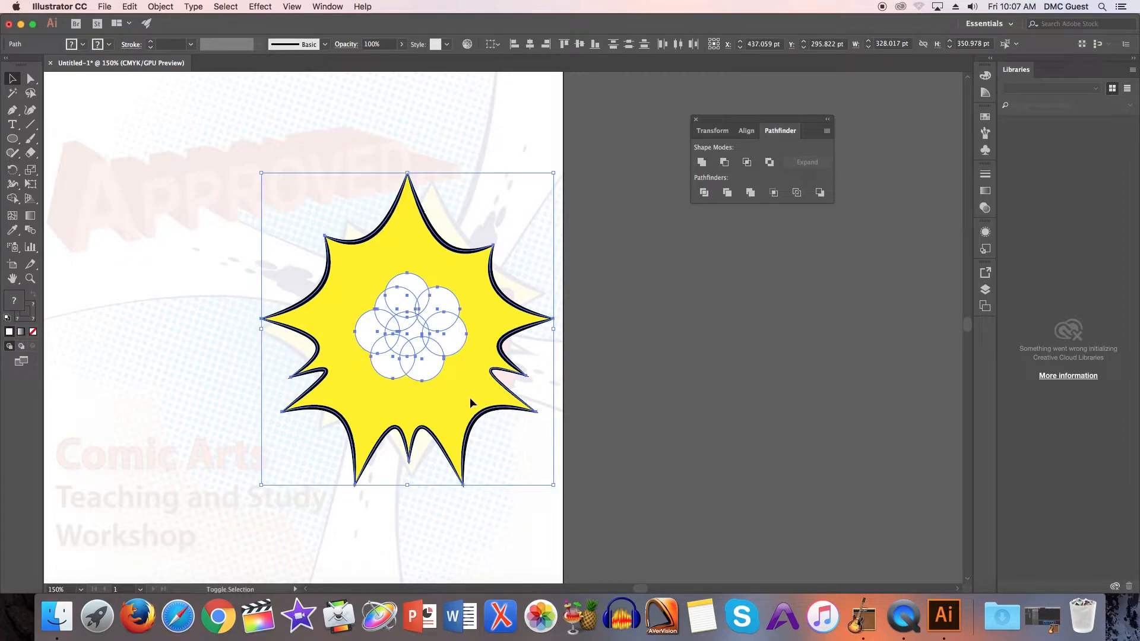
{"action": "left_click", "coordinate": [466, 419], "text": "shift"}
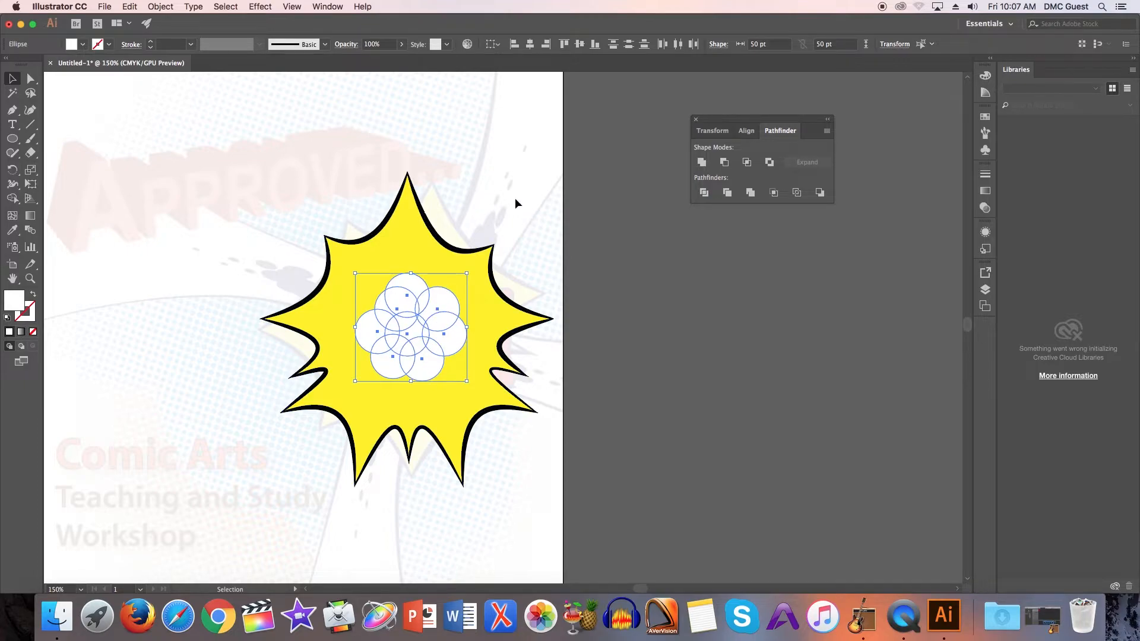
{"action": "left_click", "coordinate": [499, 209]}
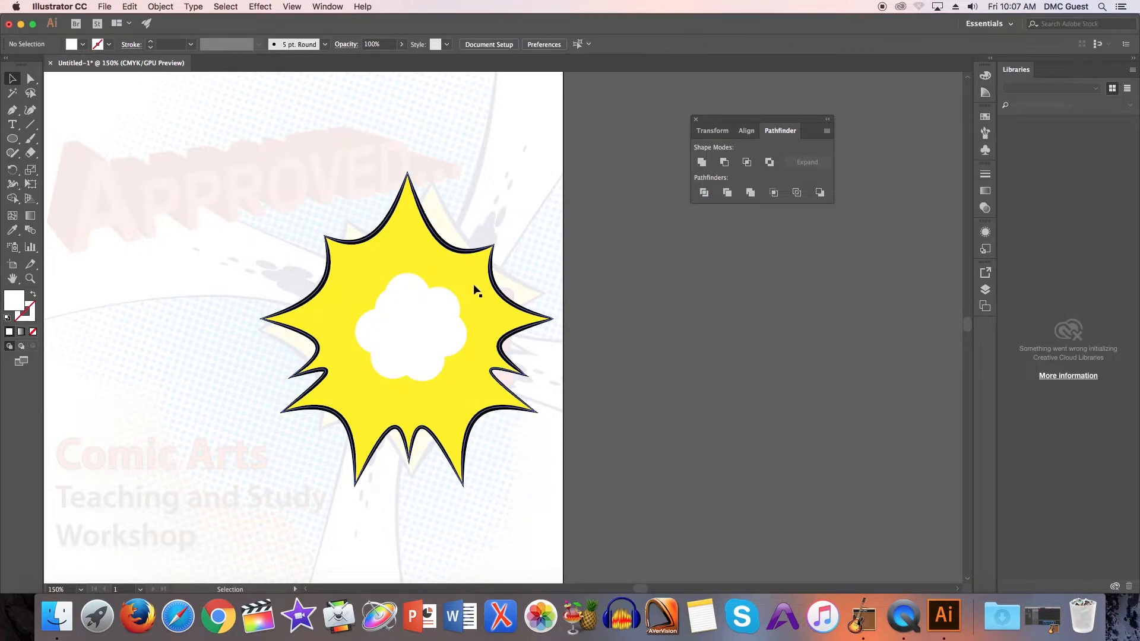
Select all the white circles by their matching fill color and unite them into a single cloud shape
{"action": "left_click", "coordinate": [417, 304]}
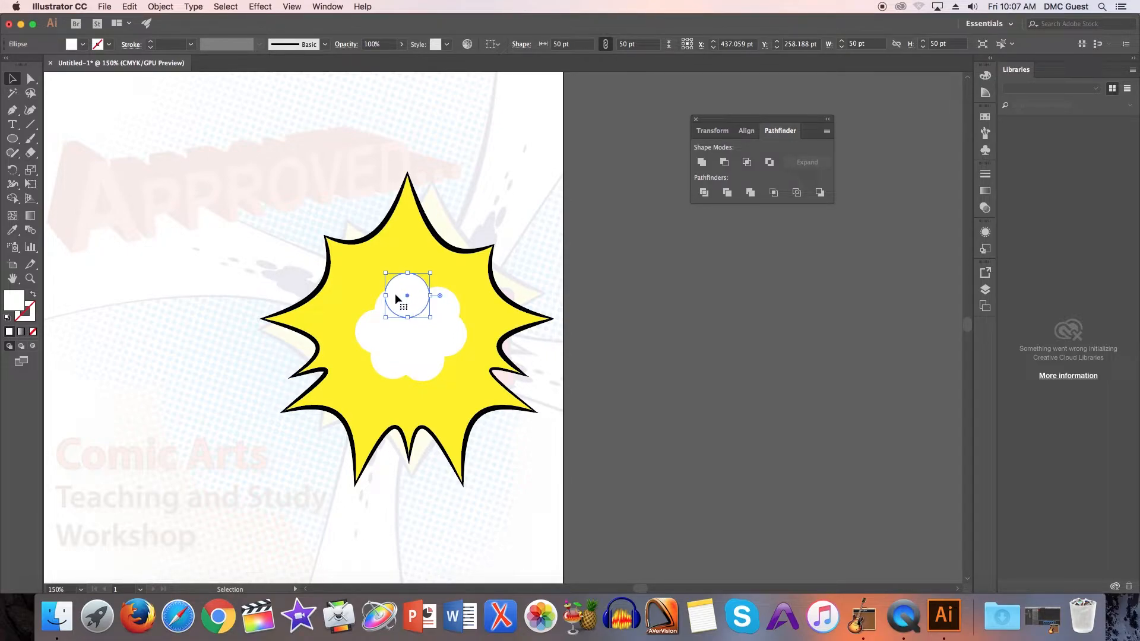
{"action": "left_click", "coordinate": [1013, 45]}
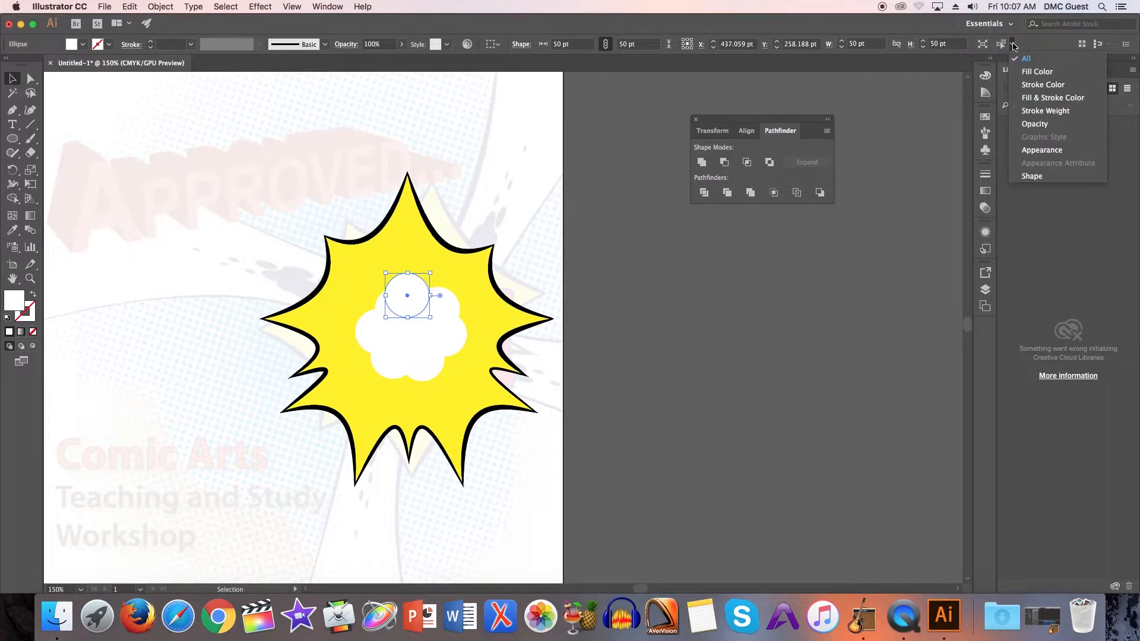
{"action": "left_click", "coordinate": [1048, 74]}
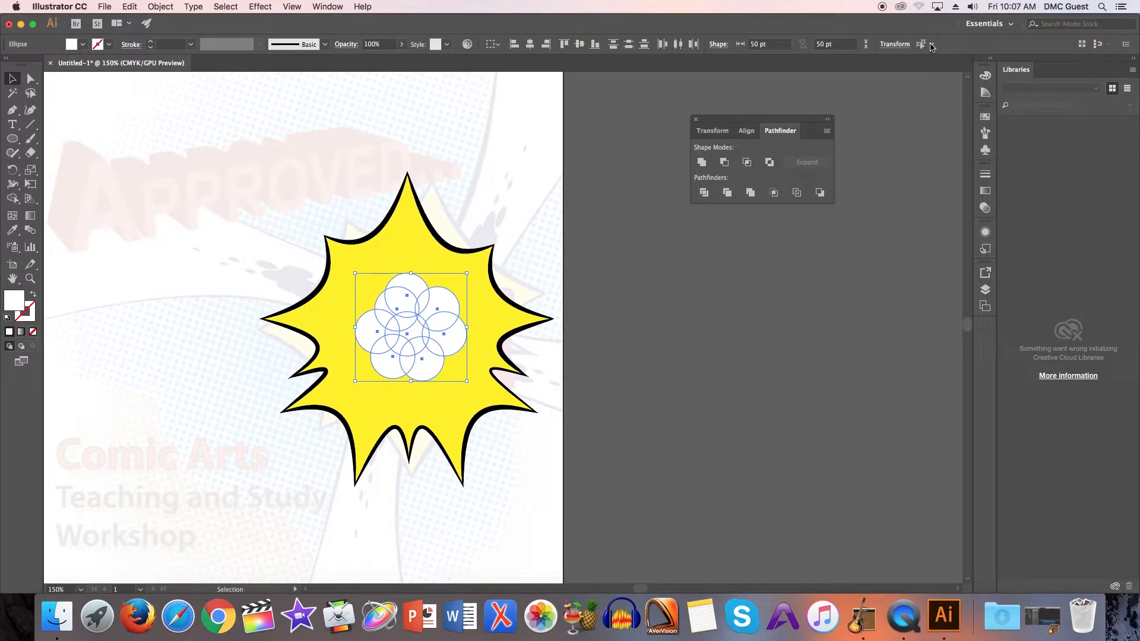
{"action": "left_click", "coordinate": [701, 163]}
Check the united cloud in outline view, enlarge it slightly from its lower-left corner in normal preview, and deselect it
{"action": "key", "text": "a"}
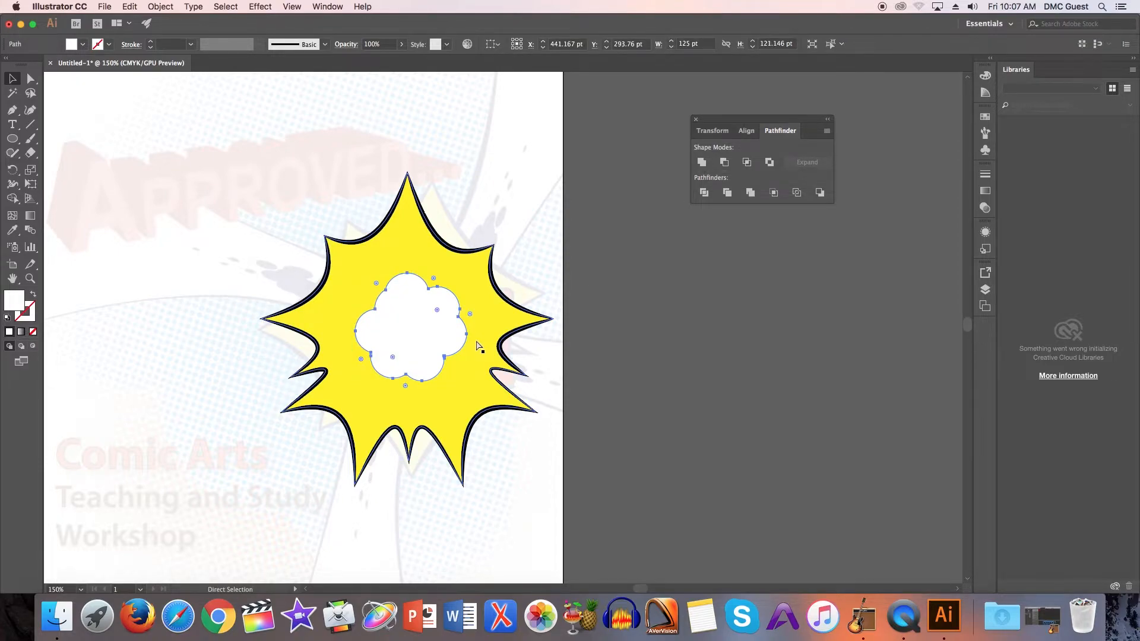
{"action": "key", "text": "super+y"}
{"action": "key", "text": "super+y"}
{"action": "key", "text": "v"}
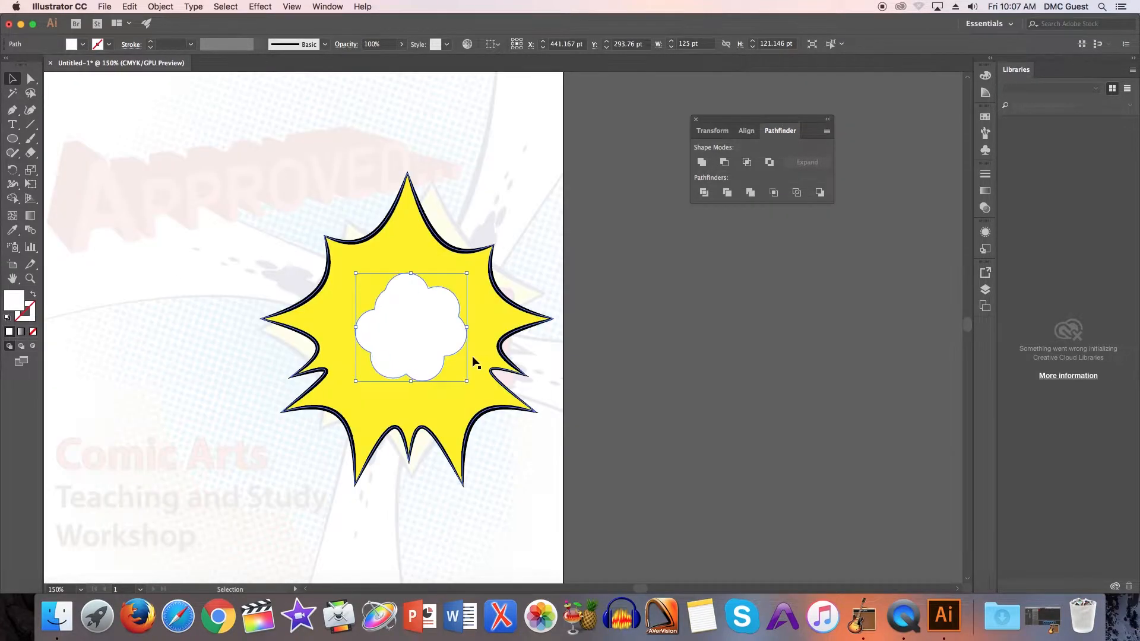
{"action": "left_click_drag", "start_coordinate": [356, 382], "coordinate": [346, 390]}
{"action": "left_click", "coordinate": [633, 296]}
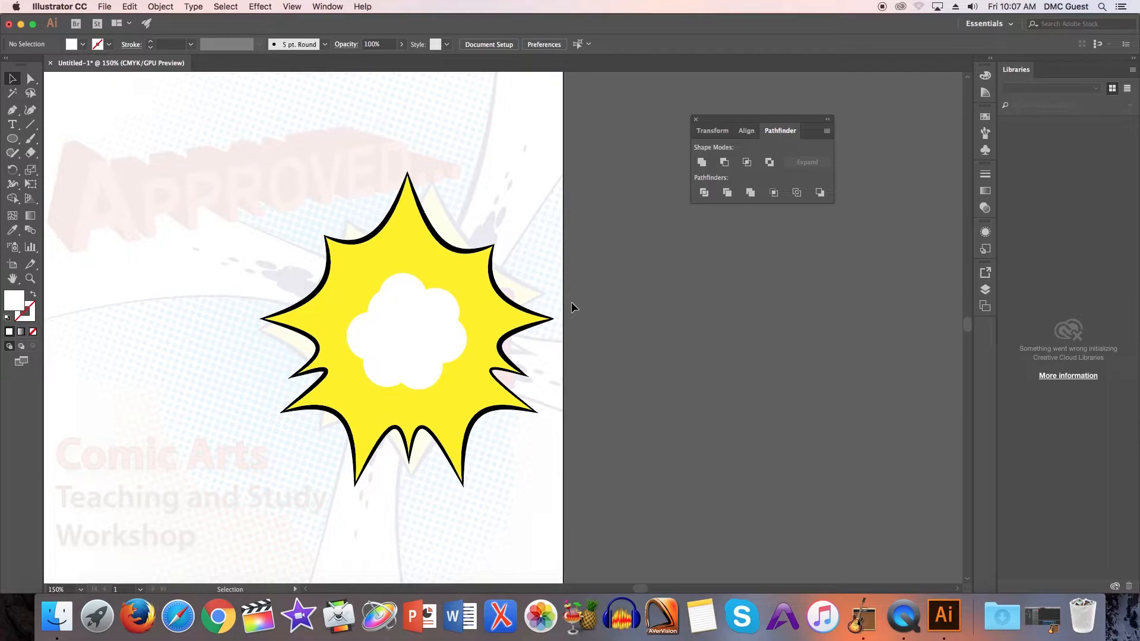
Create an area text frame of about 182 by 114 pt beside the burst, containing "NOT!"
{"action": "key", "text": "super+minus"}
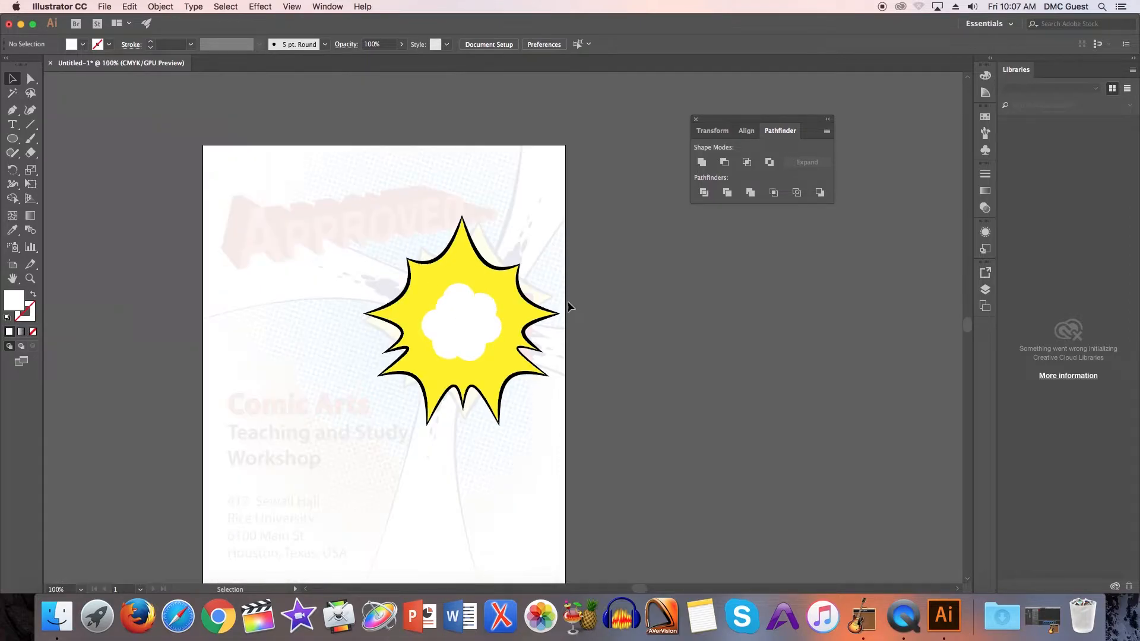
{"action": "scroll", "coordinate": [455, 326], "scroll_direction": "down", "scroll_amount": 1}
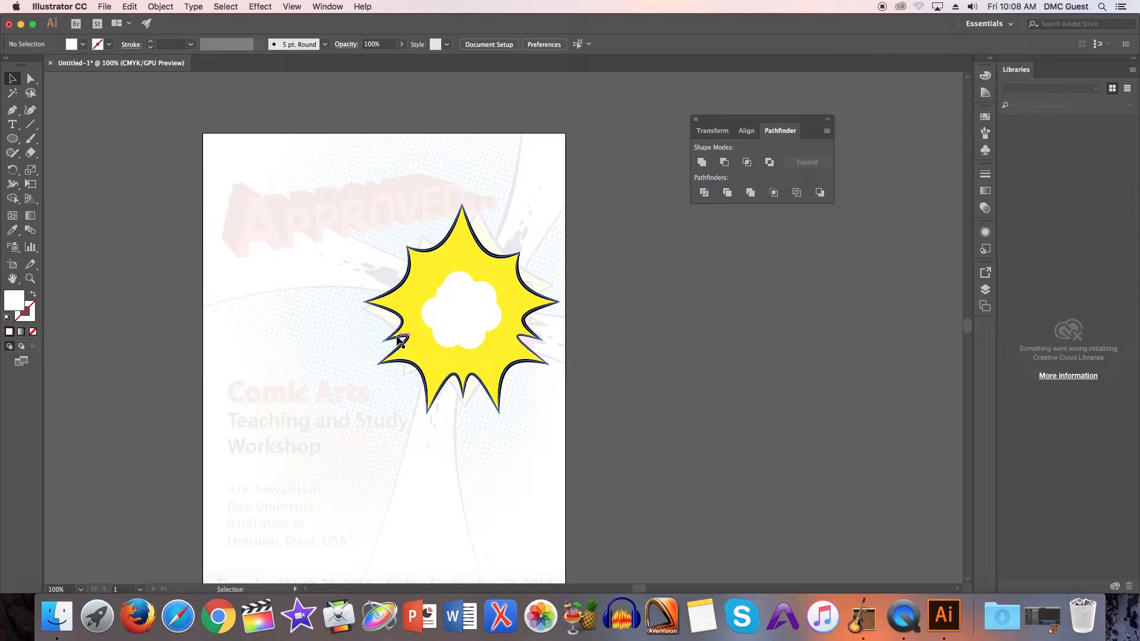
{"action": "scroll", "coordinate": [339, 250], "scroll_direction": "up", "scroll_amount": 1}
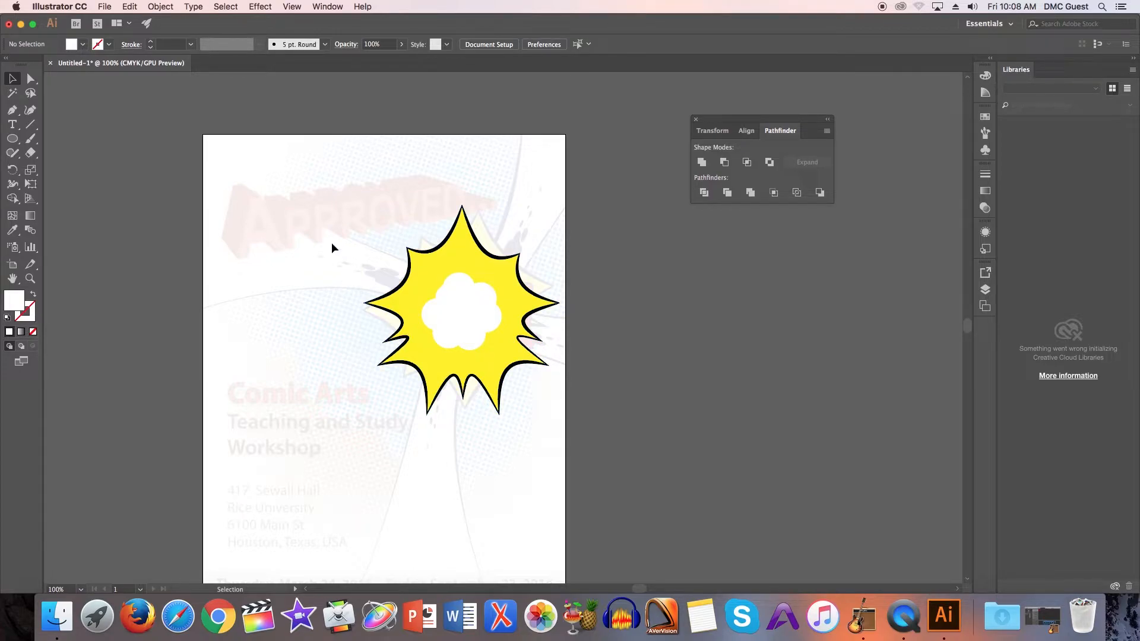
{"action": "left_click", "coordinate": [11, 126]}
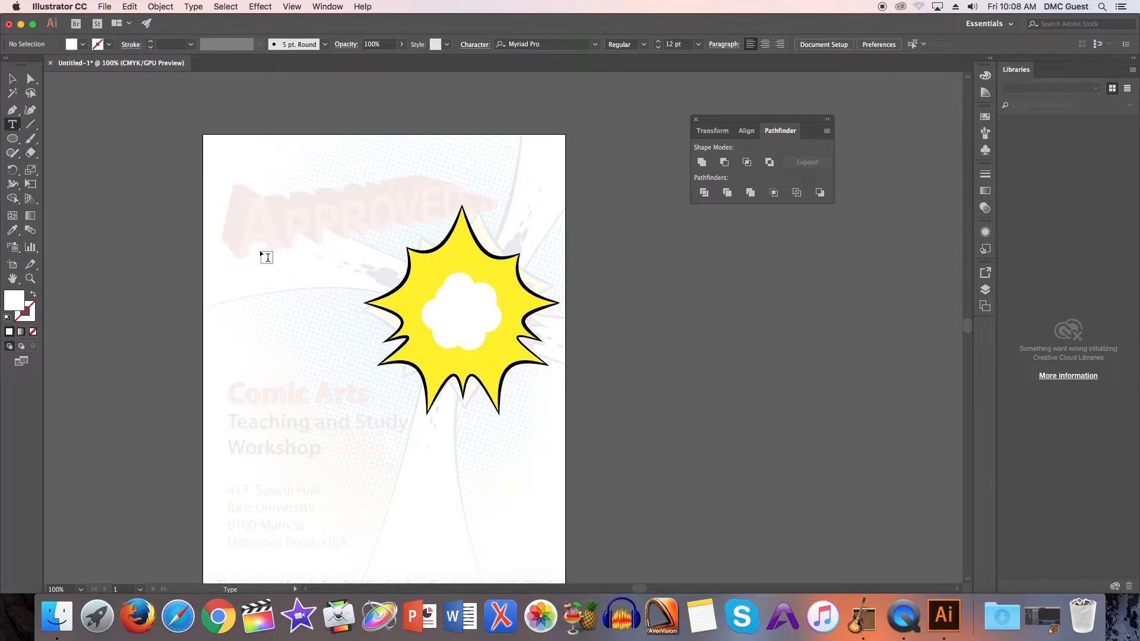
{"action": "left_click_drag", "start_coordinate": [301, 291], "coordinate": [352, 313]}
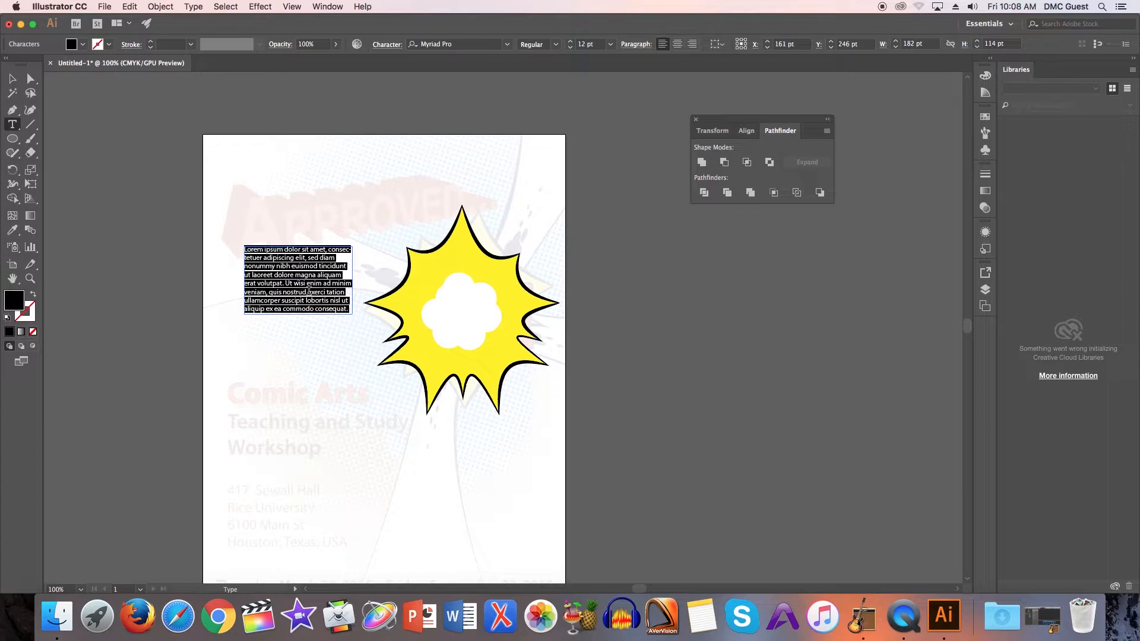
{"action": "type", "text": "NOT!"}
Set the "NOT!" text to 72 pt in the Bold style
{"action": "left_click_drag", "start_coordinate": [309, 291], "coordinate": [174, 242]}
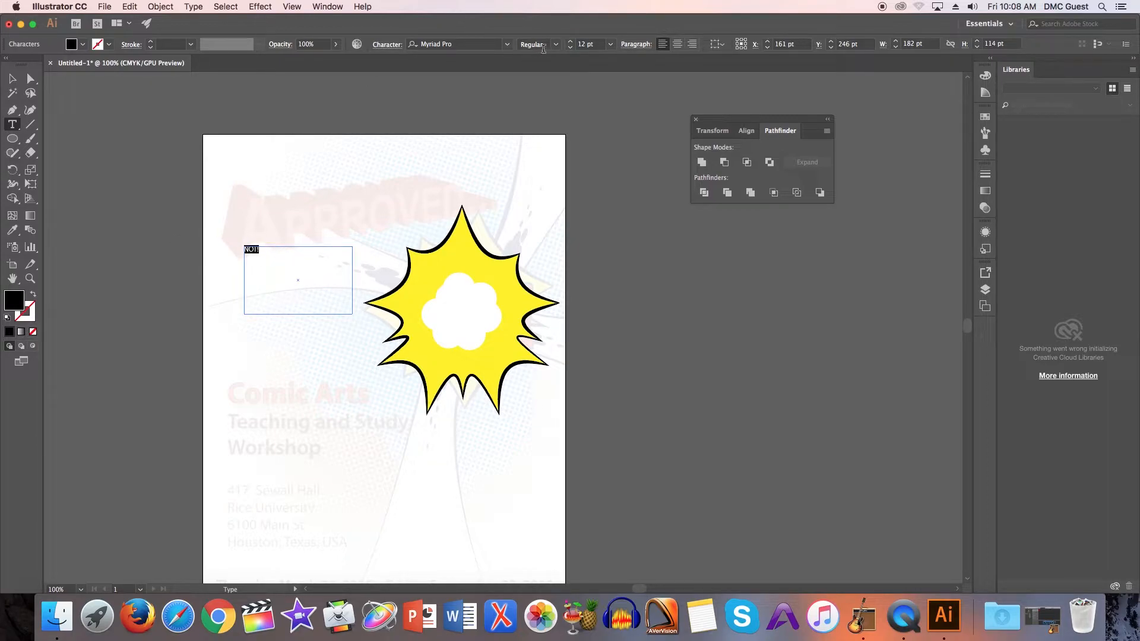
{"action": "left_click", "coordinate": [571, 43]}
{"action": "left_click", "coordinate": [610, 44]}
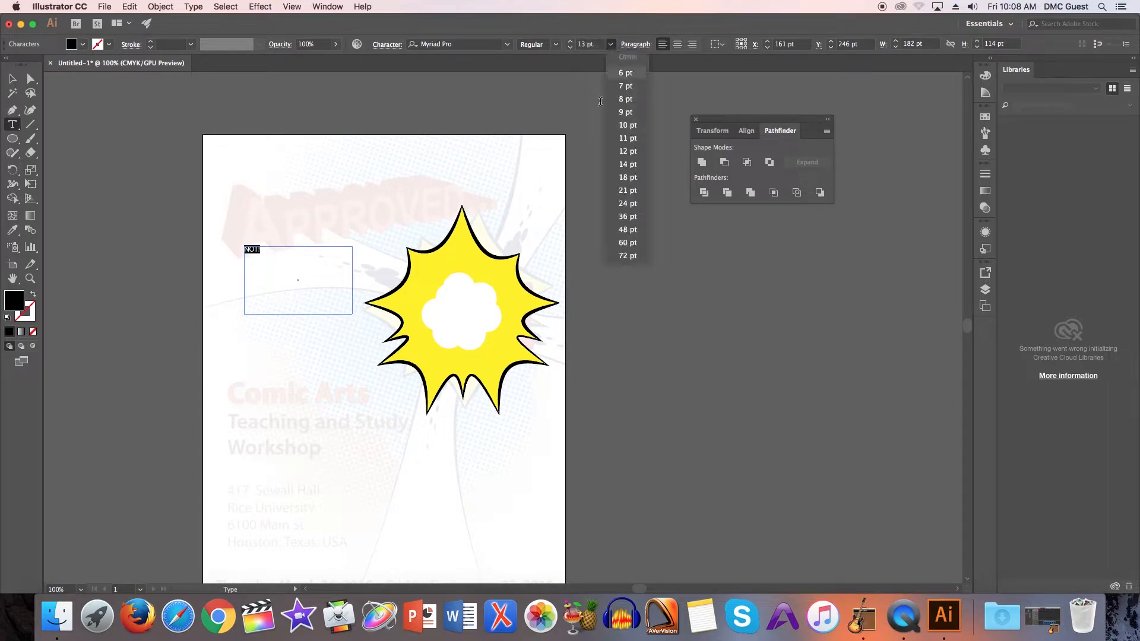
{"action": "left_click", "coordinate": [628, 256]}
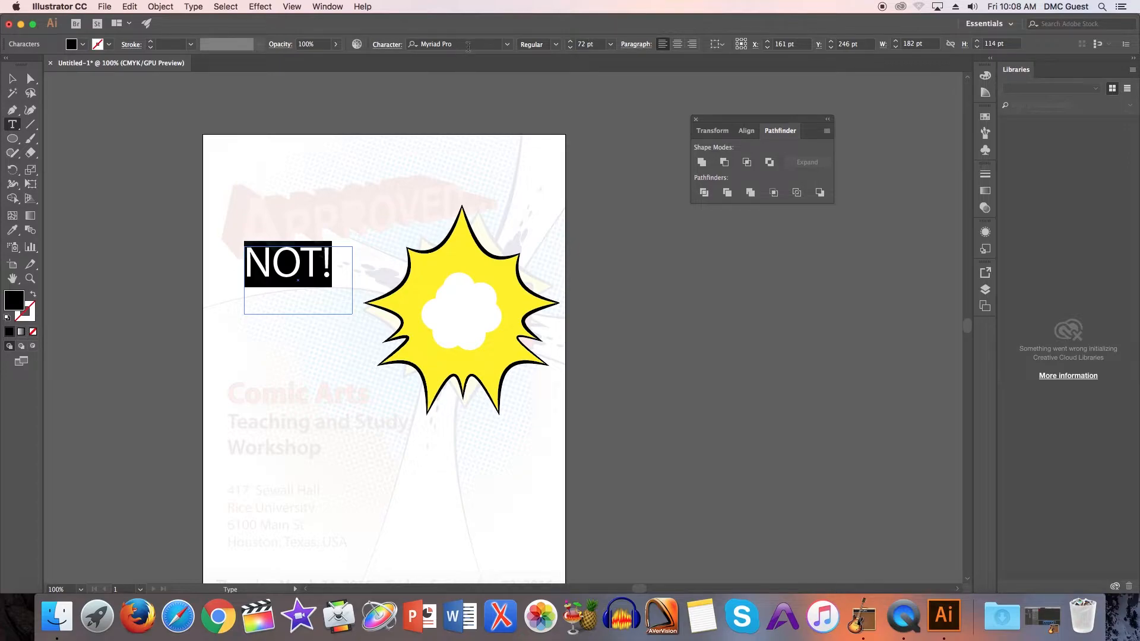
{"action": "left_click", "coordinate": [556, 44]}
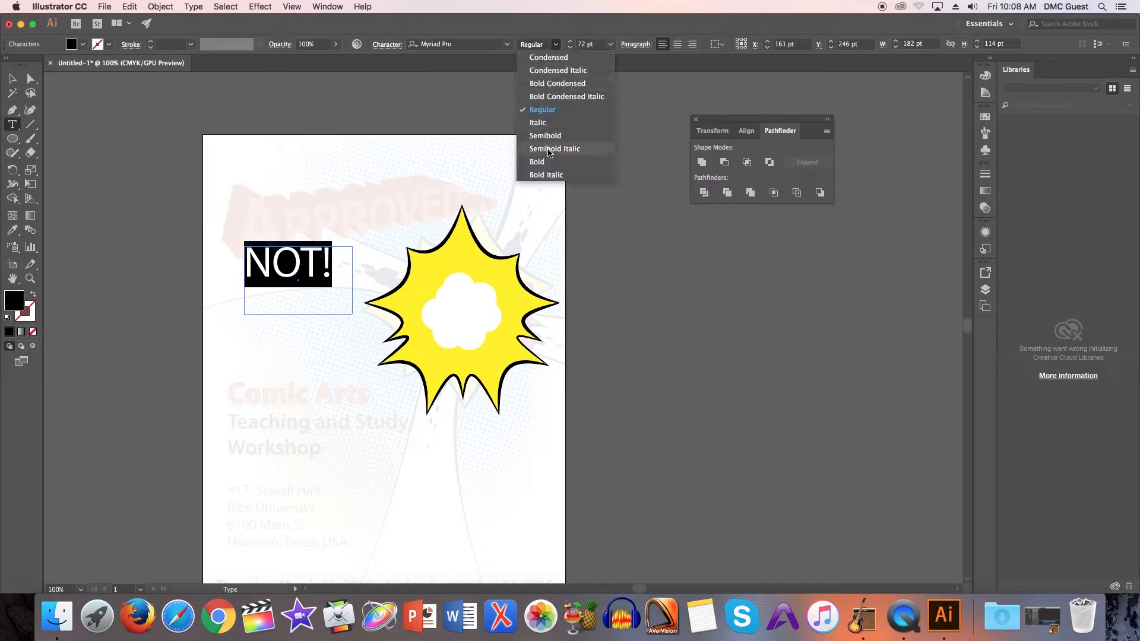
{"action": "left_click", "coordinate": [538, 162]}
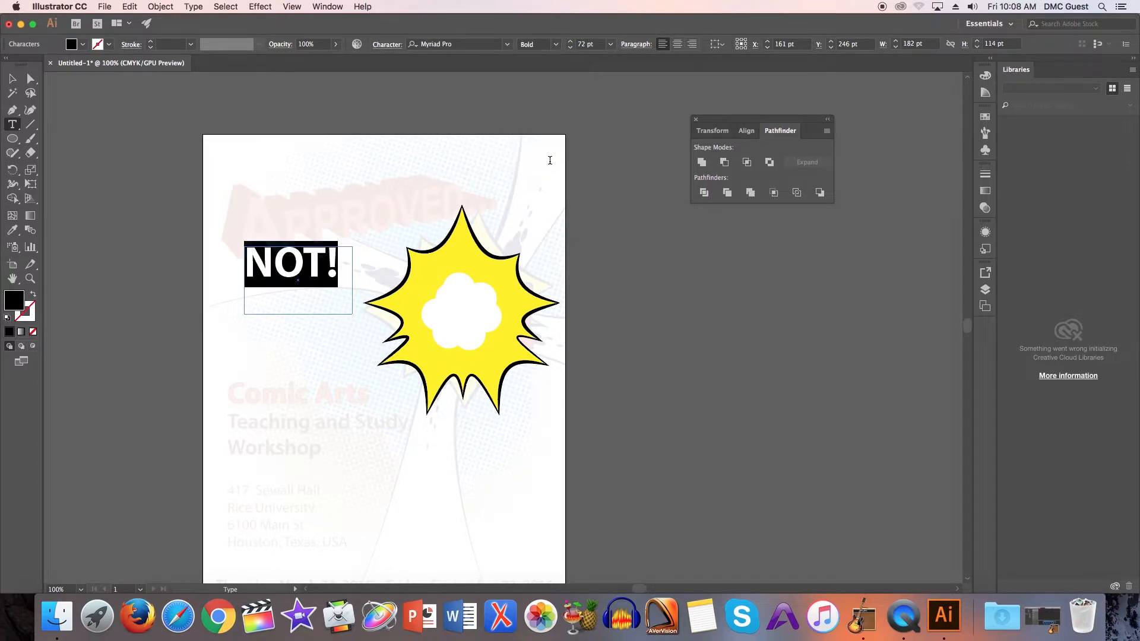
{"action": "left_click", "coordinate": [328, 264]}
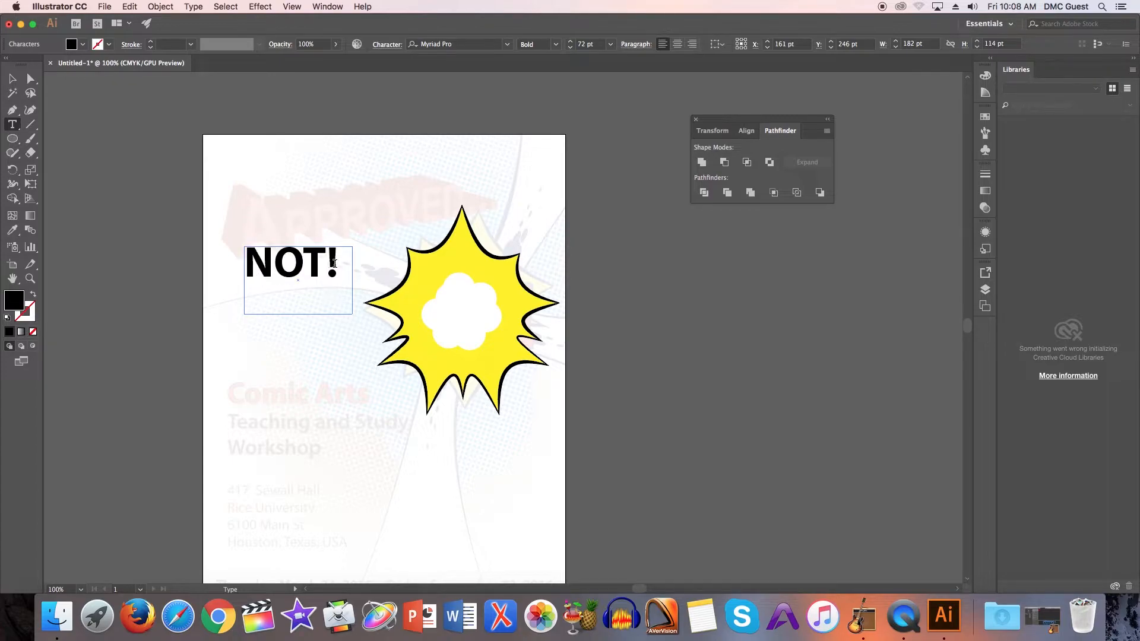
Fill the whole "NOT!" text with the red swatch and finish editing the text
{"action": "left_click_drag", "start_coordinate": [337, 254], "coordinate": [204, 246]}
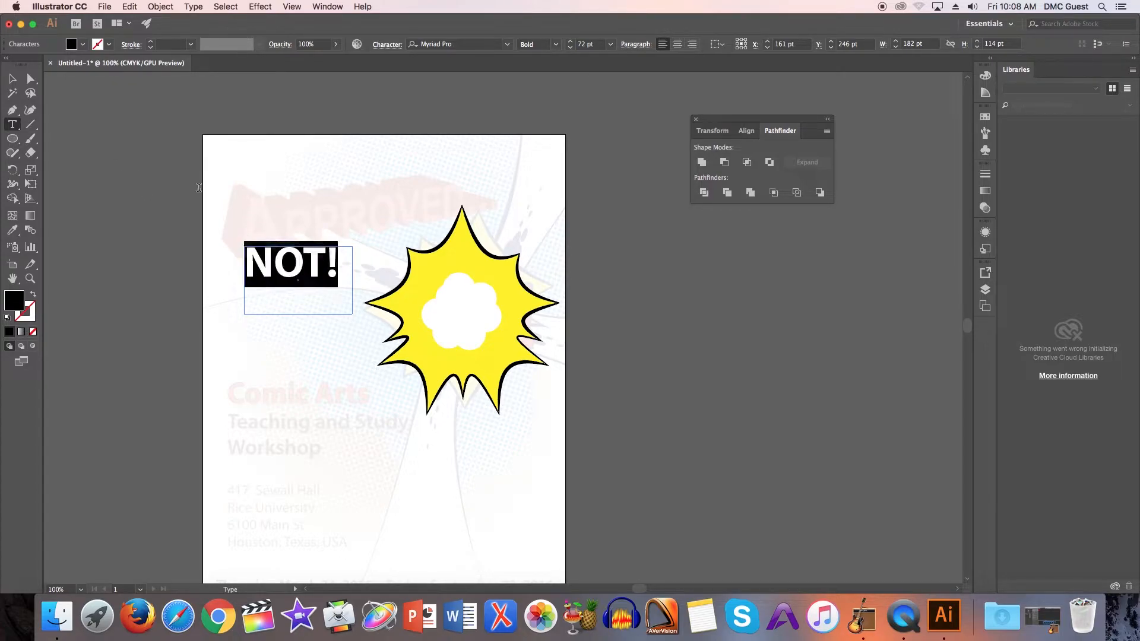
{"action": "left_click", "coordinate": [75, 44]}
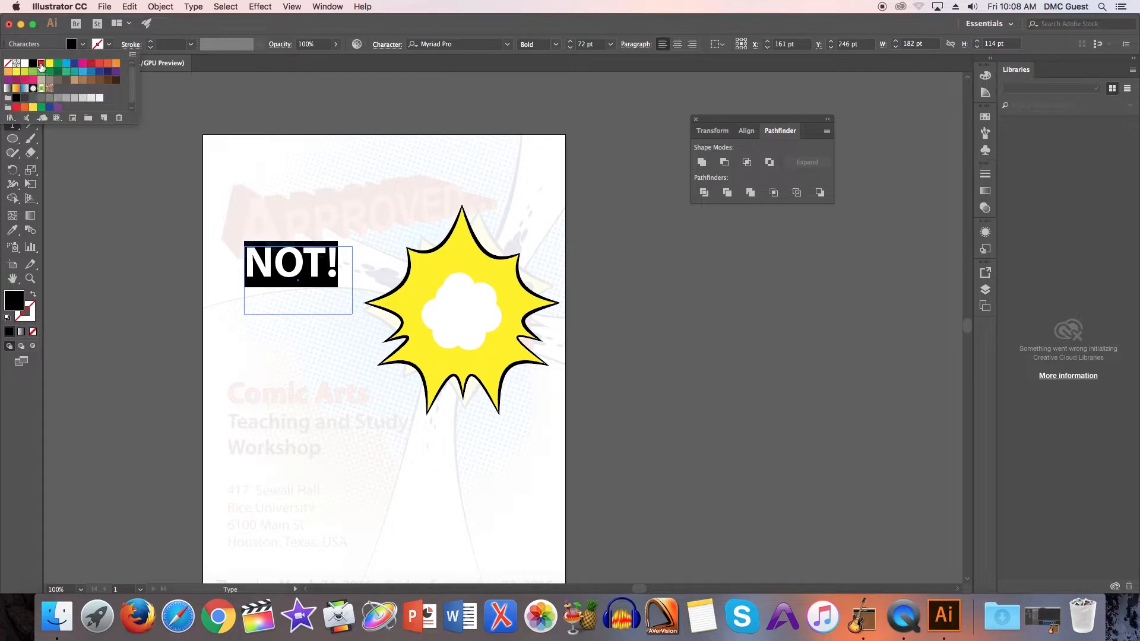
{"action": "left_click", "coordinate": [39, 69]}
{"action": "key", "text": "Escape"}
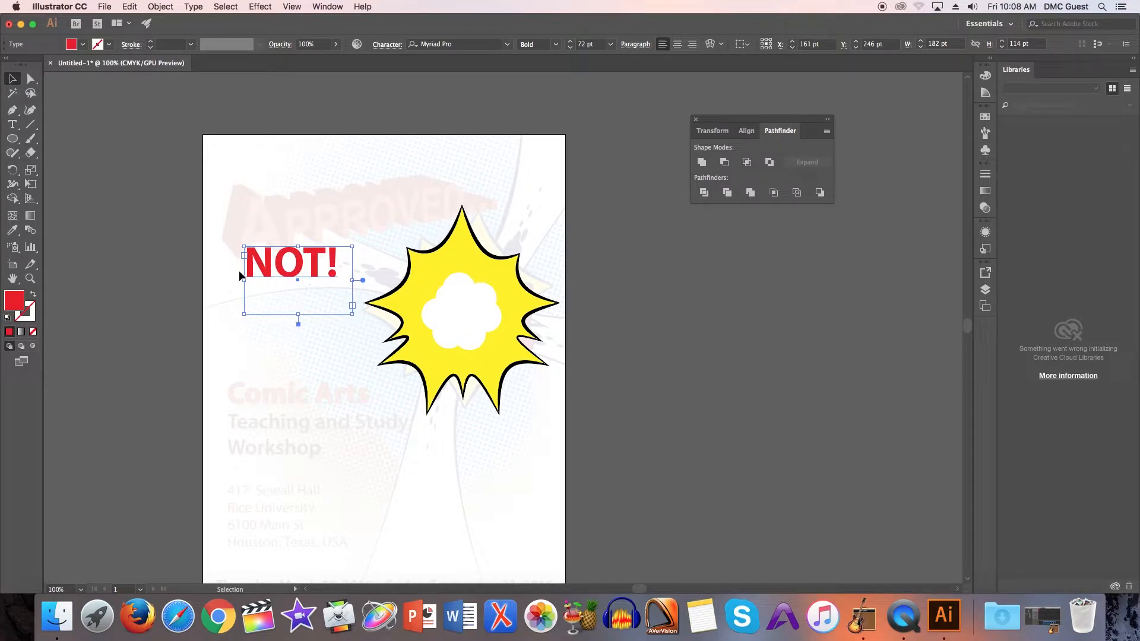
Test that the "NOT!" text is still editable by inserting an "f" after the N and removing it
{"action": "double_click", "coordinate": [291, 267]}
{"action": "double_click", "coordinate": [289, 265]}
{"action": "left_click", "coordinate": [277, 265]}
{"action": "type", "text": "f"}
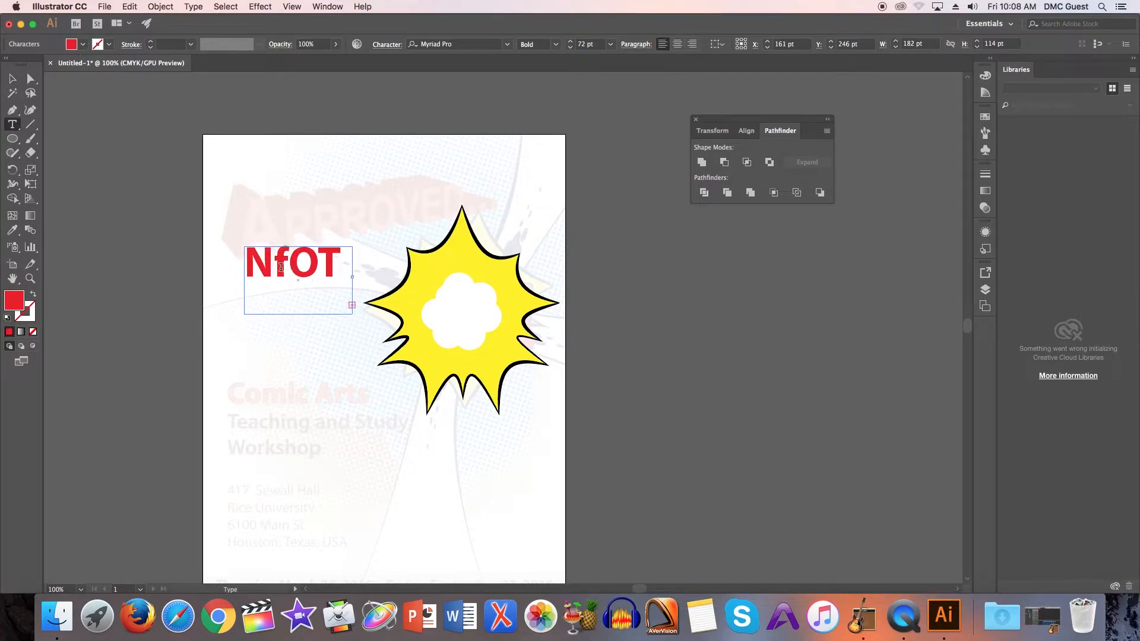
{"action": "key", "text": "BackSpace"}
{"action": "left_click", "coordinate": [12, 79]}
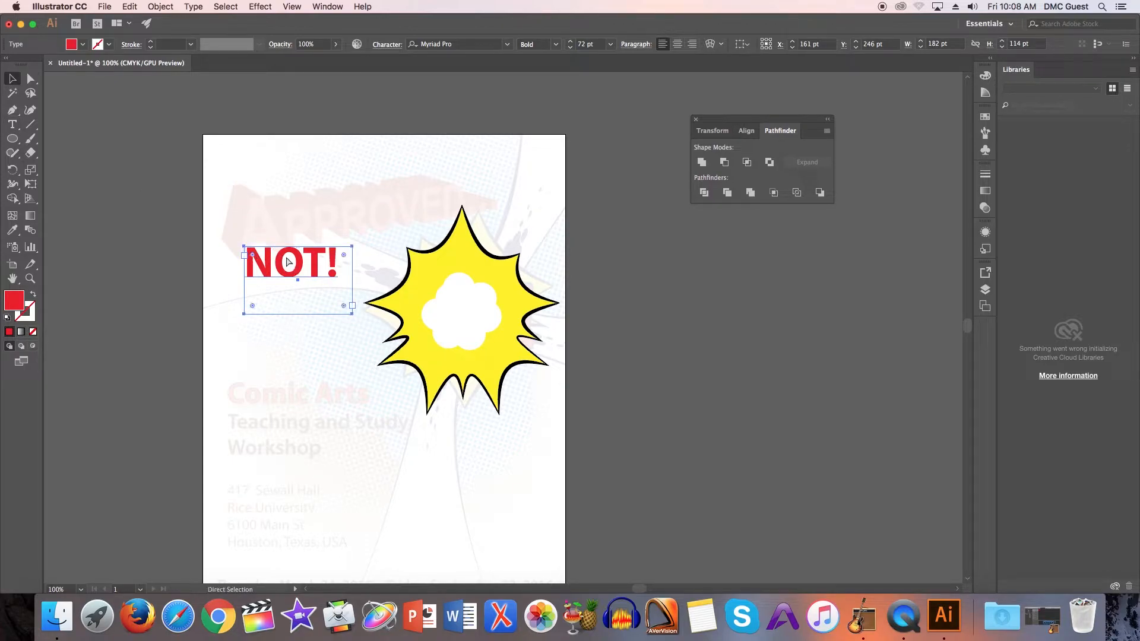
Check the "NOT!" text in outline view, return to normal preview, and expand its object and fill into shapes
{"action": "key", "text": "super+y"}
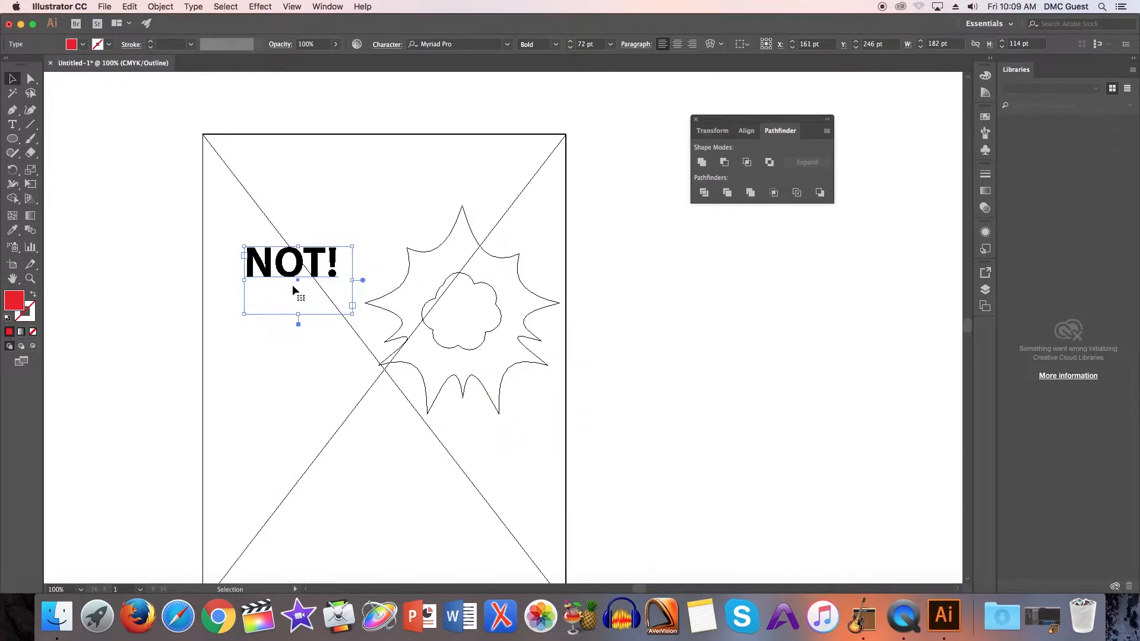
{"action": "key", "text": "super+y"}
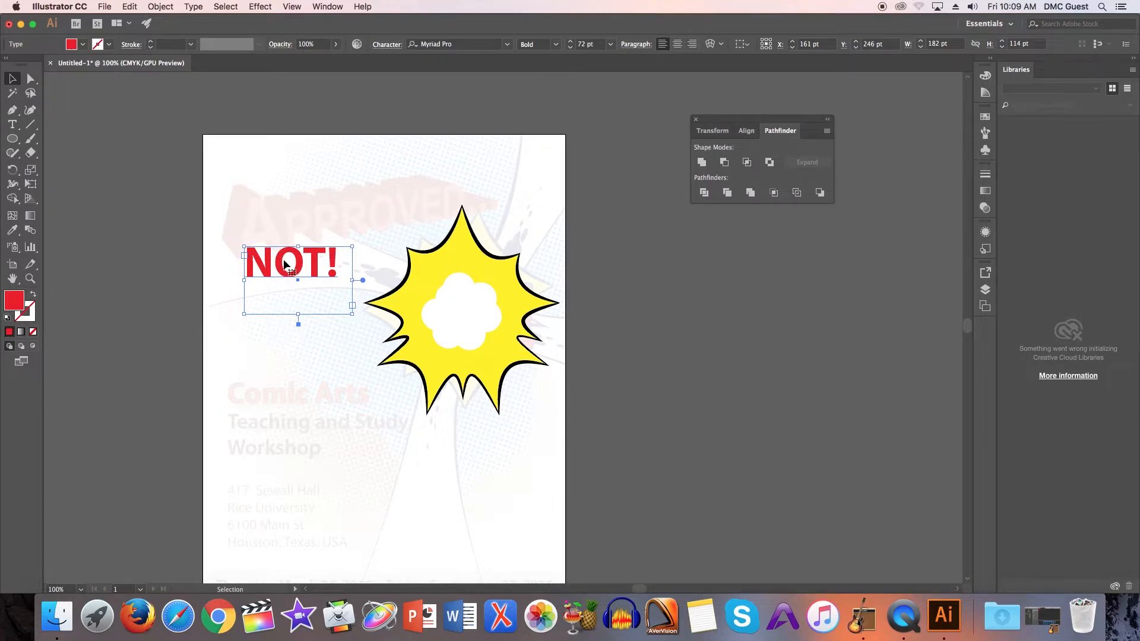
{"action": "left_click", "coordinate": [168, 8]}
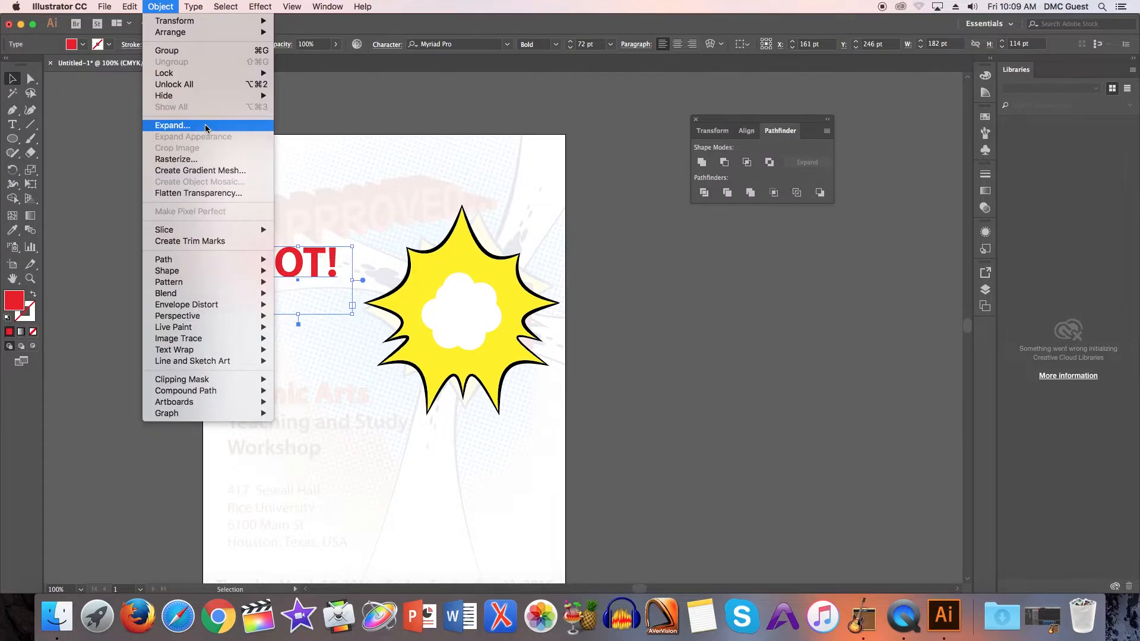
{"action": "left_click", "coordinate": [178, 125]}
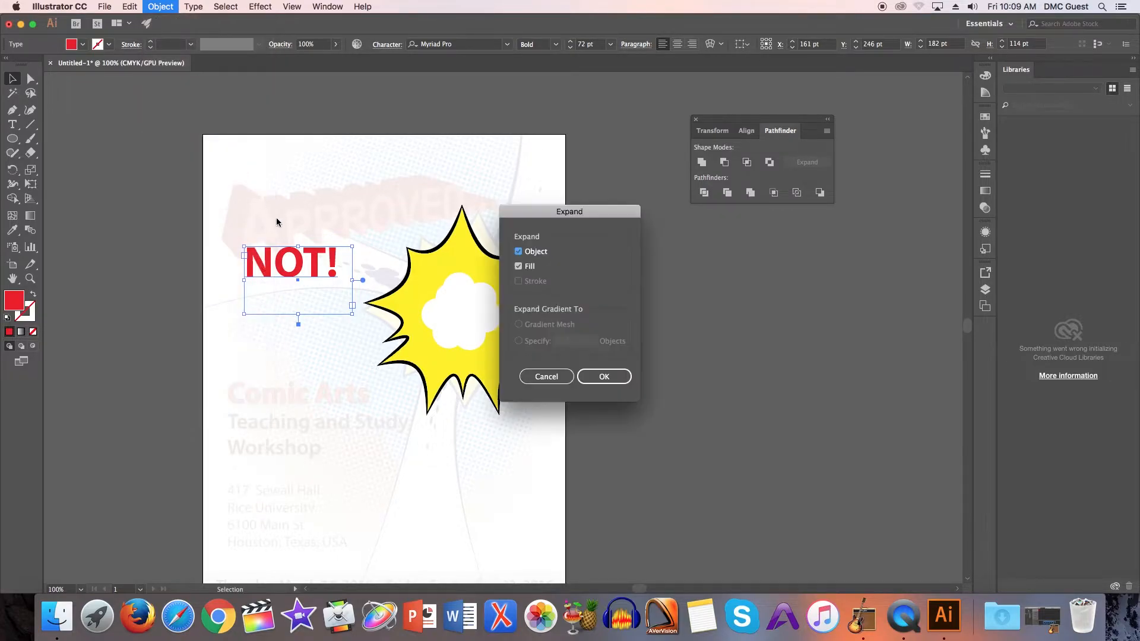
{"action": "left_click", "coordinate": [594, 375]}
Inspect the expanded letters in outline view, return to preview, and move the "NOT!" group to about X 175 pt, Y 224 pt
{"action": "scroll", "coordinate": [292, 264], "scroll_direction": "up", "scroll_amount": 3}
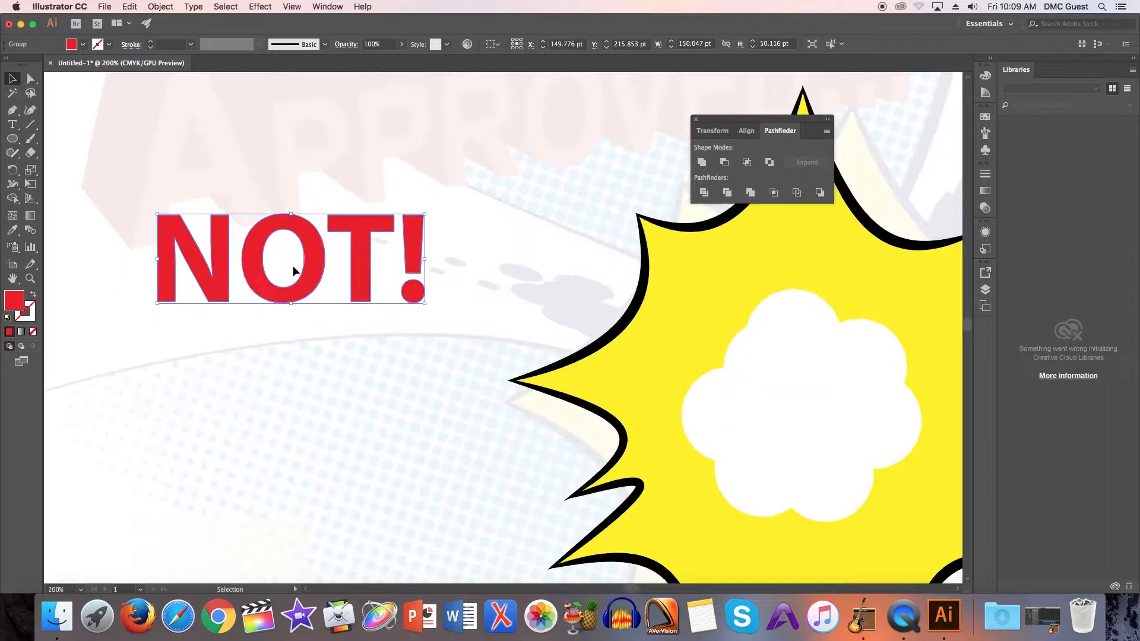
{"action": "key", "text": "super+y"}
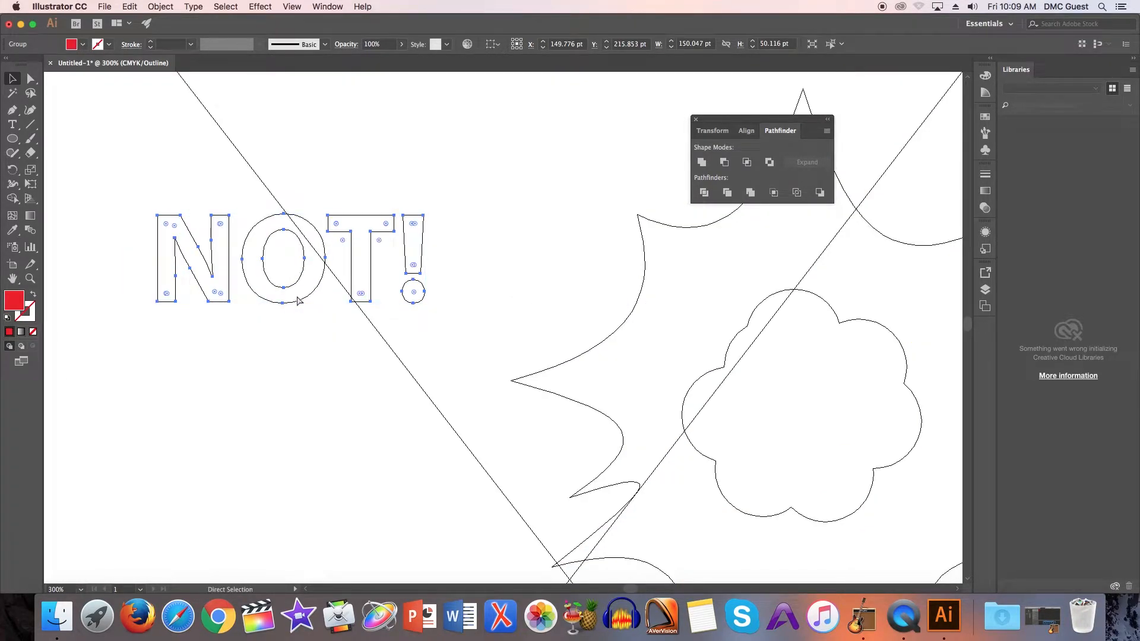
{"action": "key", "text": "super+y"}
{"action": "scroll", "coordinate": [285, 297], "scroll_direction": "down", "scroll_amount": 1}
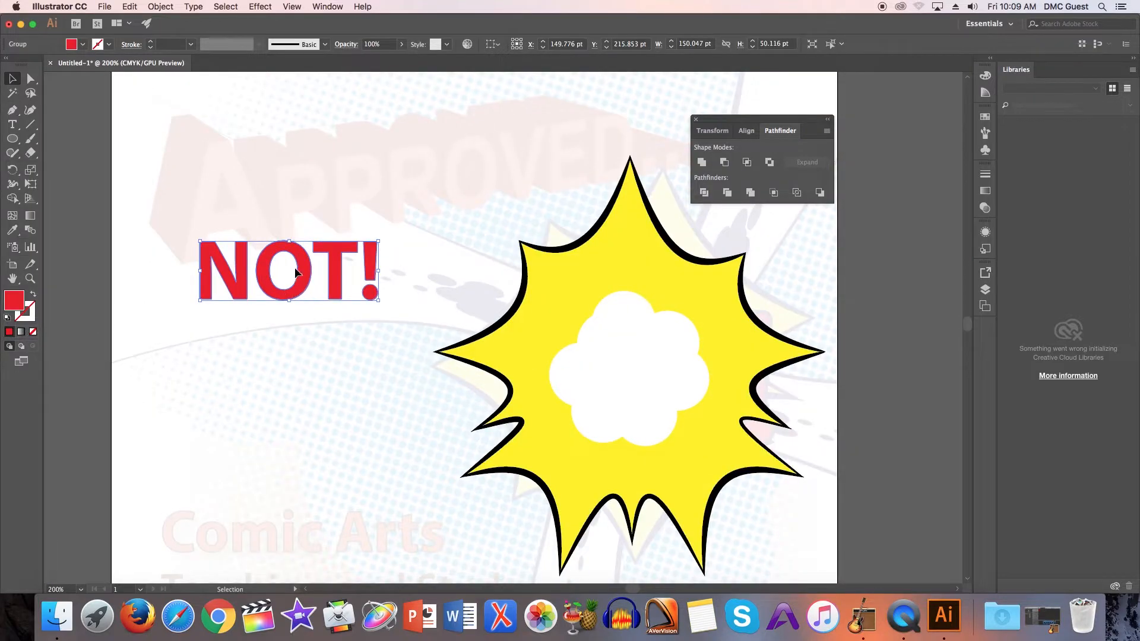
{"action": "left_click_drag", "start_coordinate": [302, 263], "coordinate": [332, 272]}
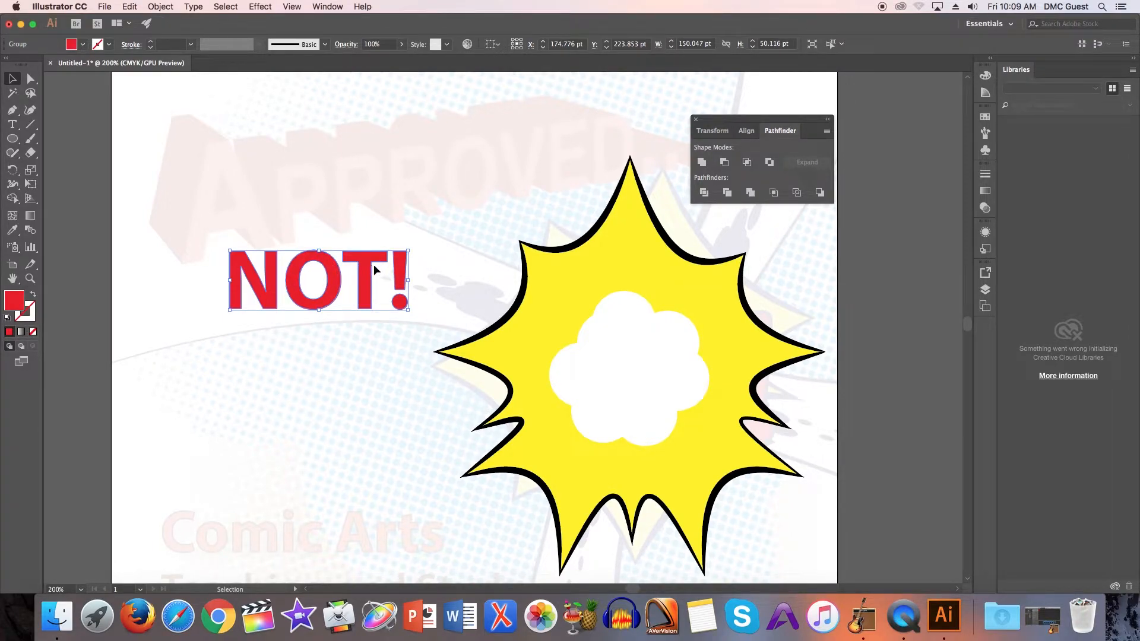
Show the document's layers, expand the contents of Layer 1, and make the layer list taller
{"action": "left_click", "coordinate": [328, 7]}
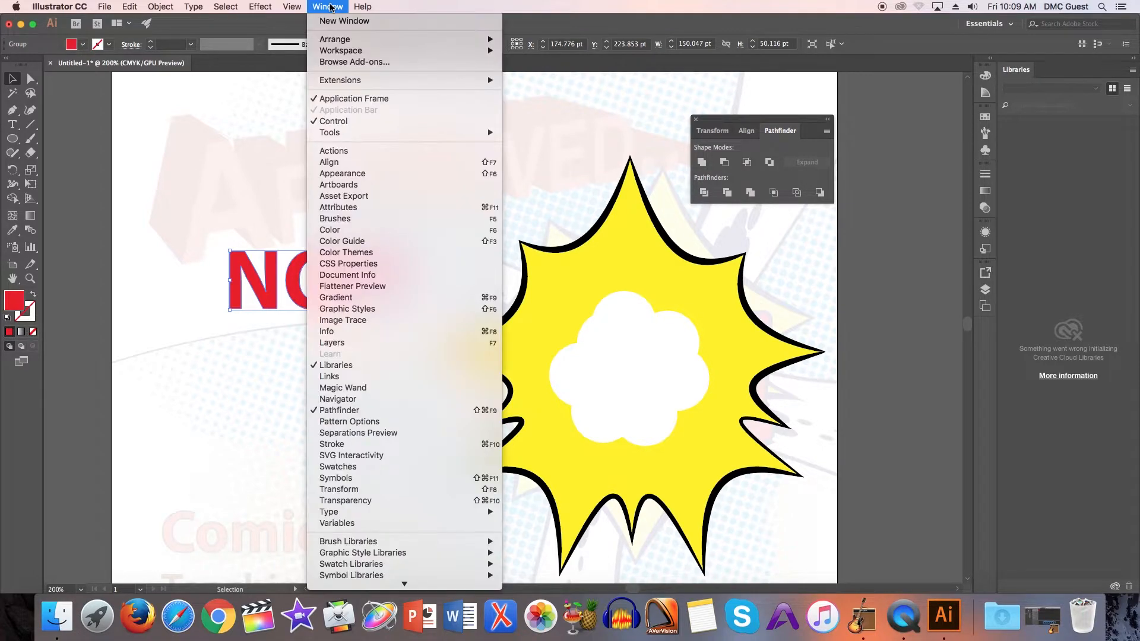
{"action": "left_click", "coordinate": [332, 343]}
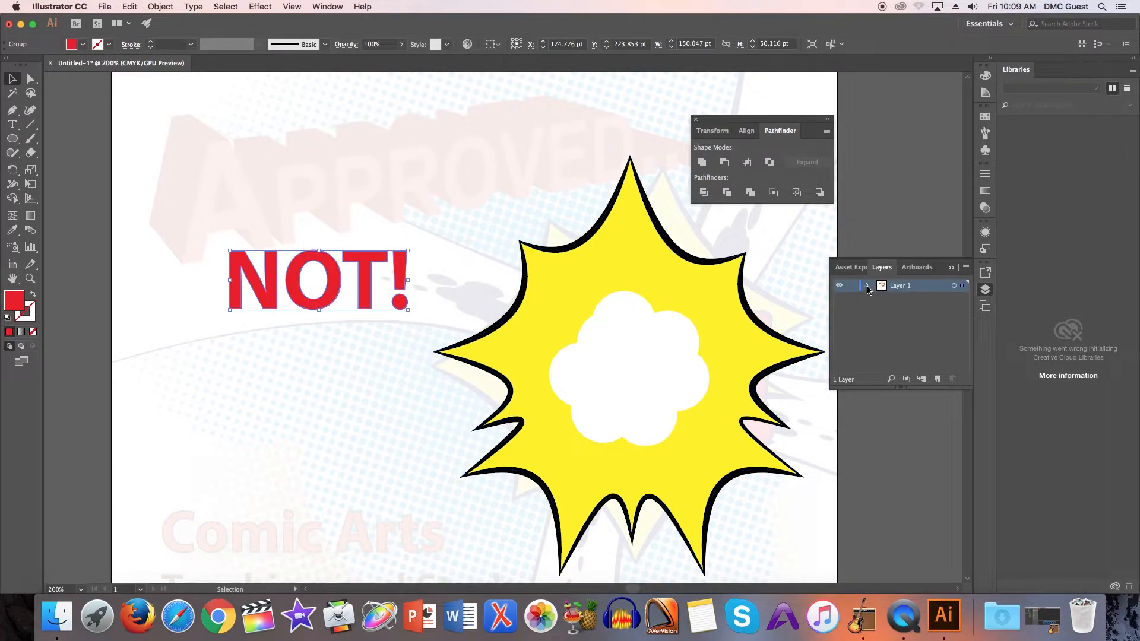
{"action": "left_click", "coordinate": [868, 286]}
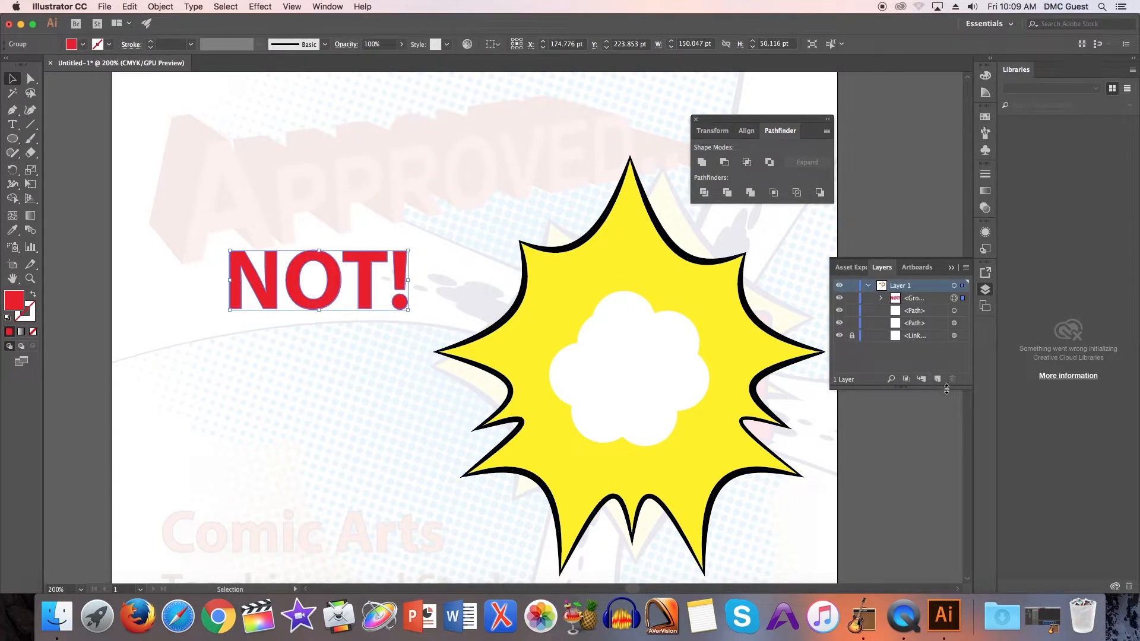
{"action": "left_click_drag", "start_coordinate": [965, 389], "coordinate": [965, 465]}
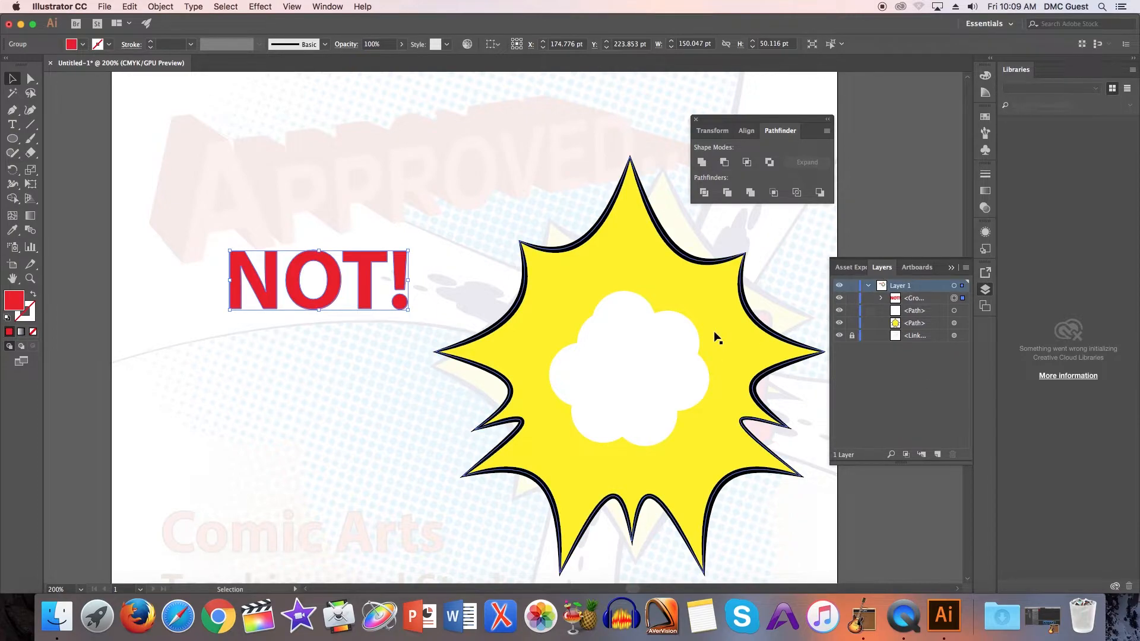
Examine the cloud path, the "NOT!" group and its individual letter entries in the expanded layer list
{"action": "left_click", "coordinate": [899, 314]}
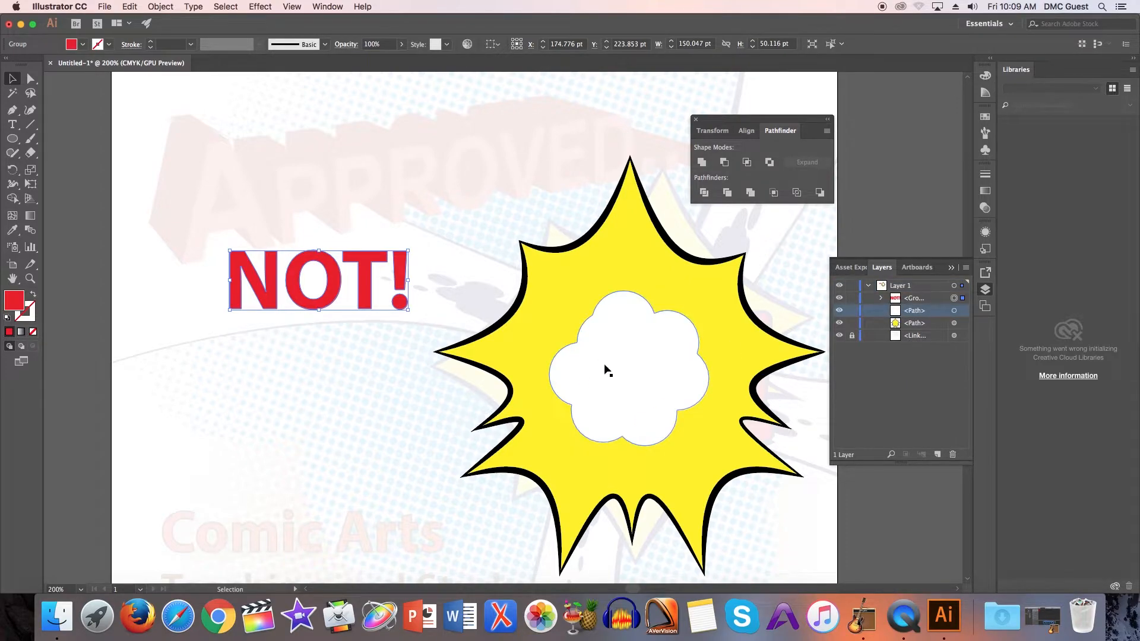
{"action": "left_click", "coordinate": [901, 299]}
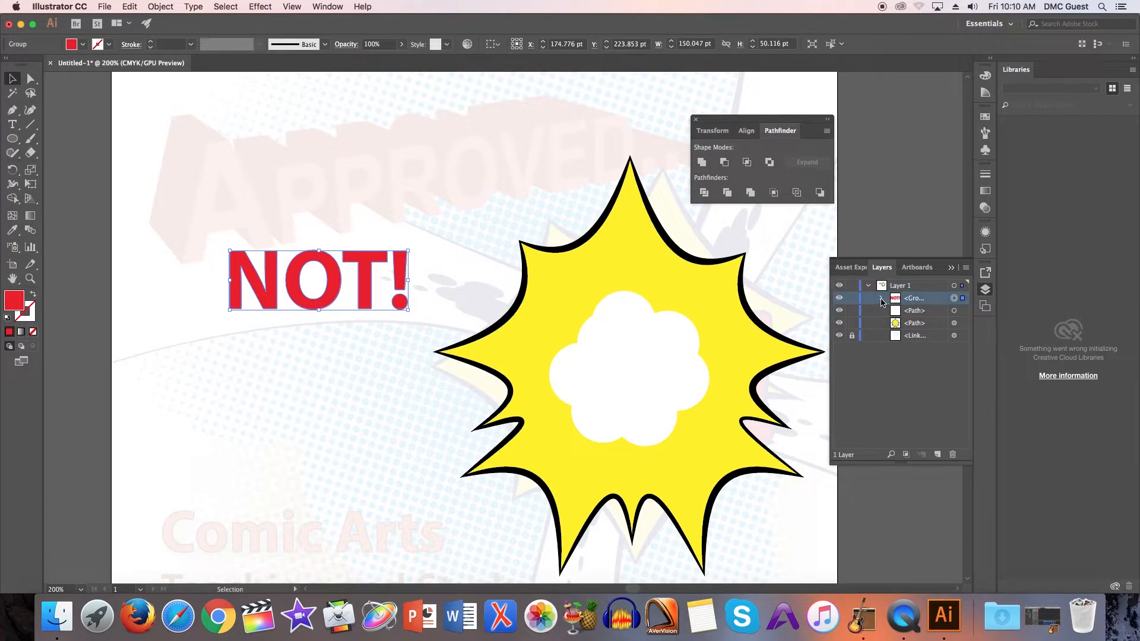
{"action": "left_click", "coordinate": [882, 300]}
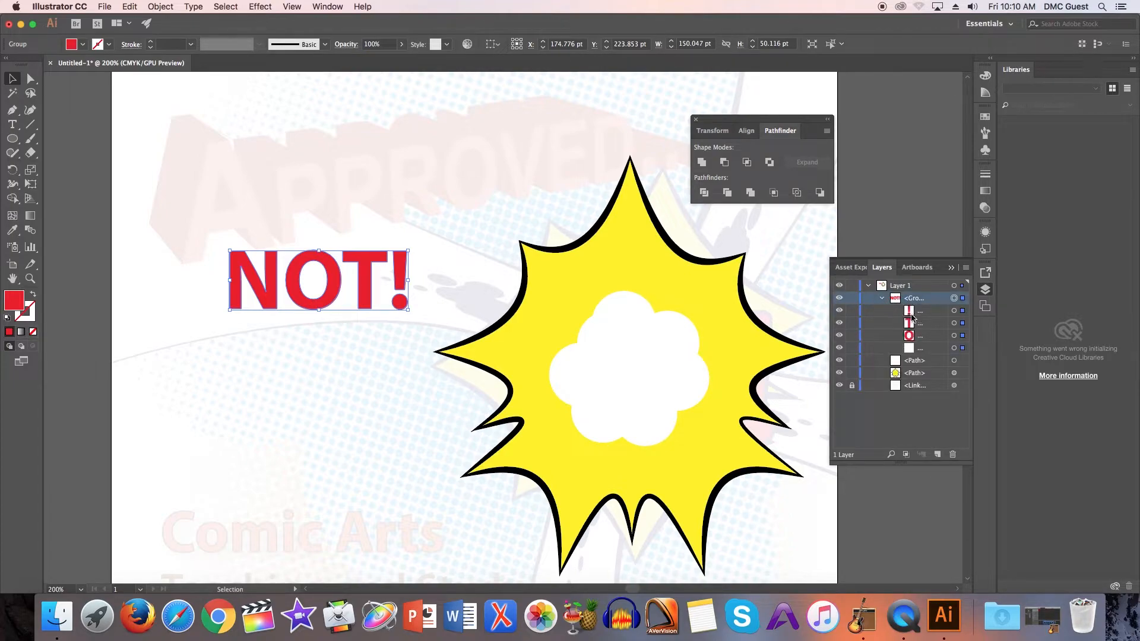
{"action": "left_click", "coordinate": [912, 349]}
{"action": "left_click", "coordinate": [914, 337]}
{"action": "left_click", "coordinate": [913, 325]}
{"action": "left_click", "coordinate": [912, 313]}
{"action": "left_click", "coordinate": [915, 348]}
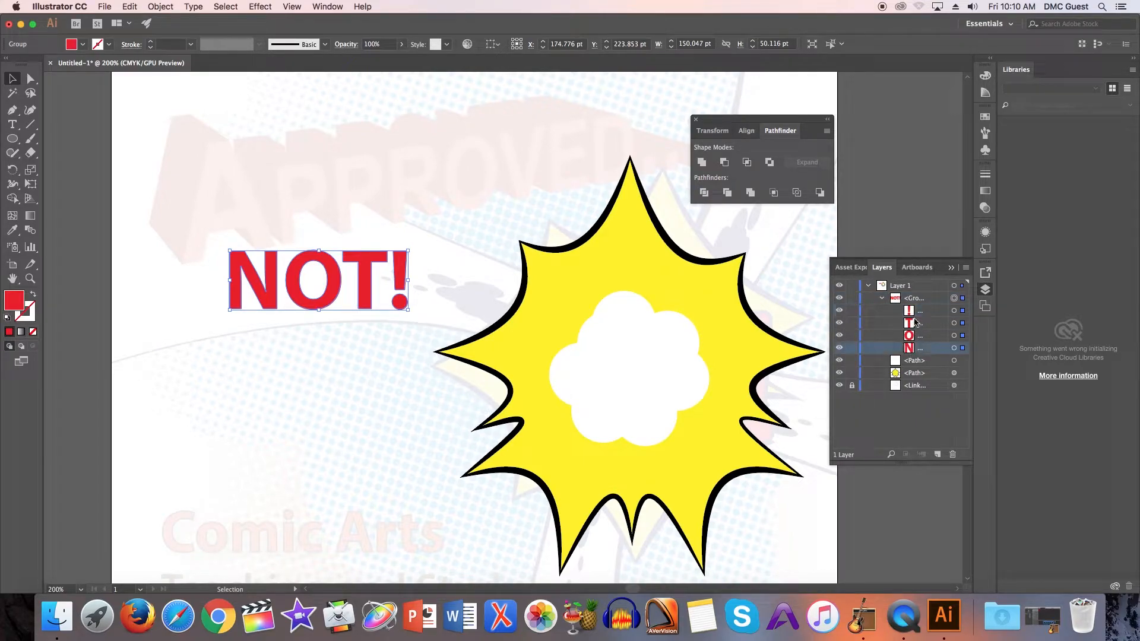
{"action": "left_click", "coordinate": [915, 301]}
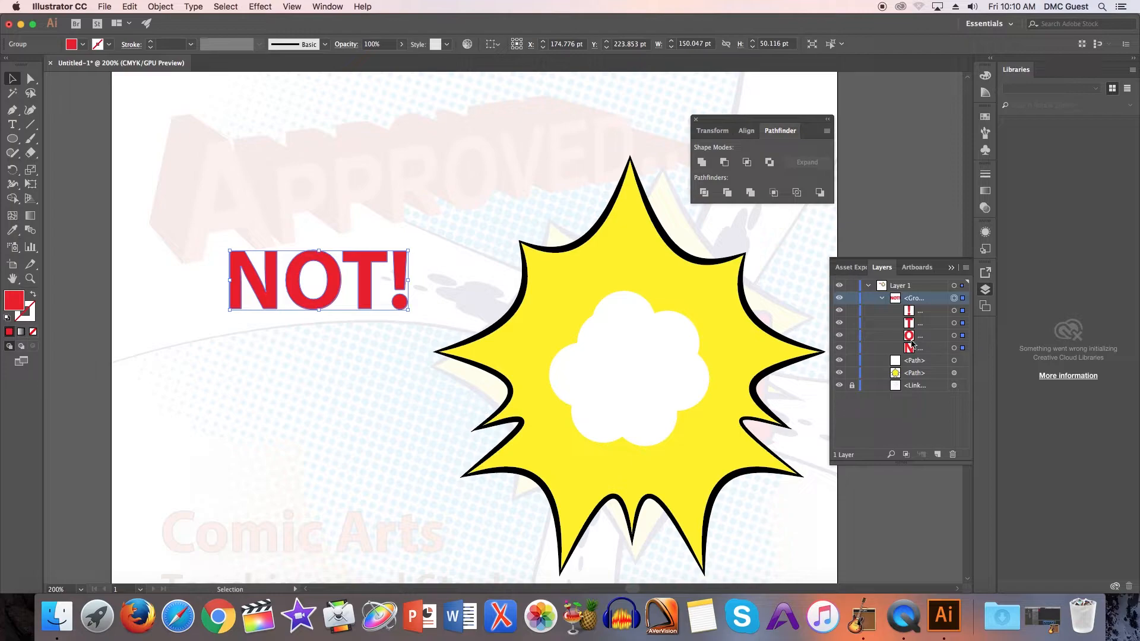
Select the N, O, T and exclamation mark one at a time through their layer entries to see which artwork each represents
{"action": "left_click", "coordinate": [963, 349]}
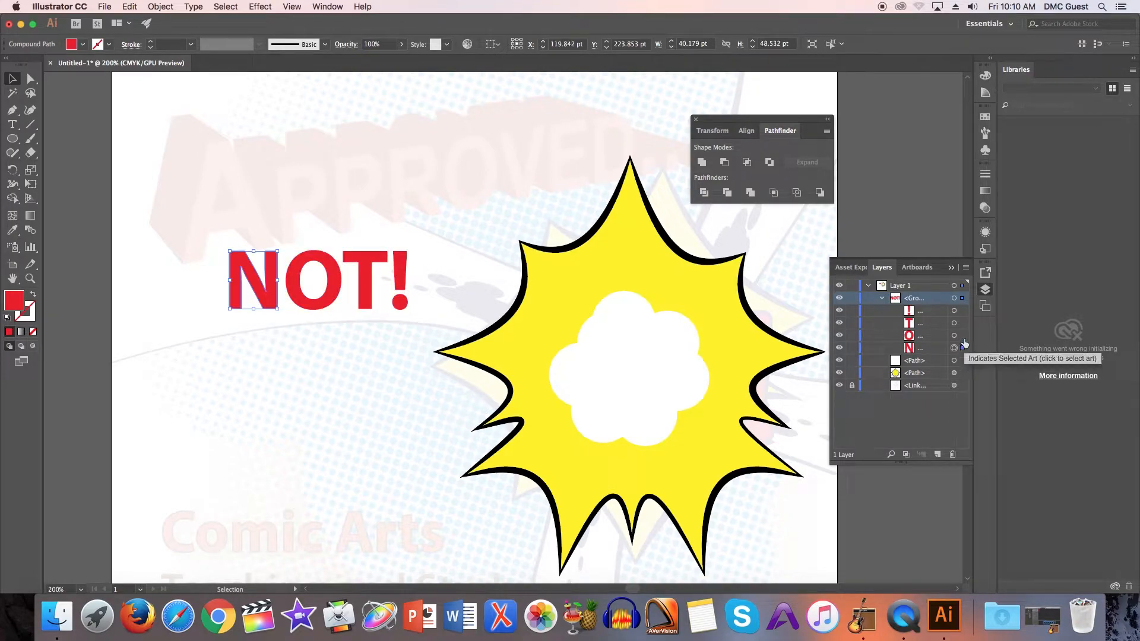
{"action": "left_click", "coordinate": [963, 336]}
{"action": "left_click", "coordinate": [964, 322]}
{"action": "left_click", "coordinate": [963, 311]}
{"action": "left_click", "coordinate": [963, 323]}
{"action": "left_click", "coordinate": [963, 335]}
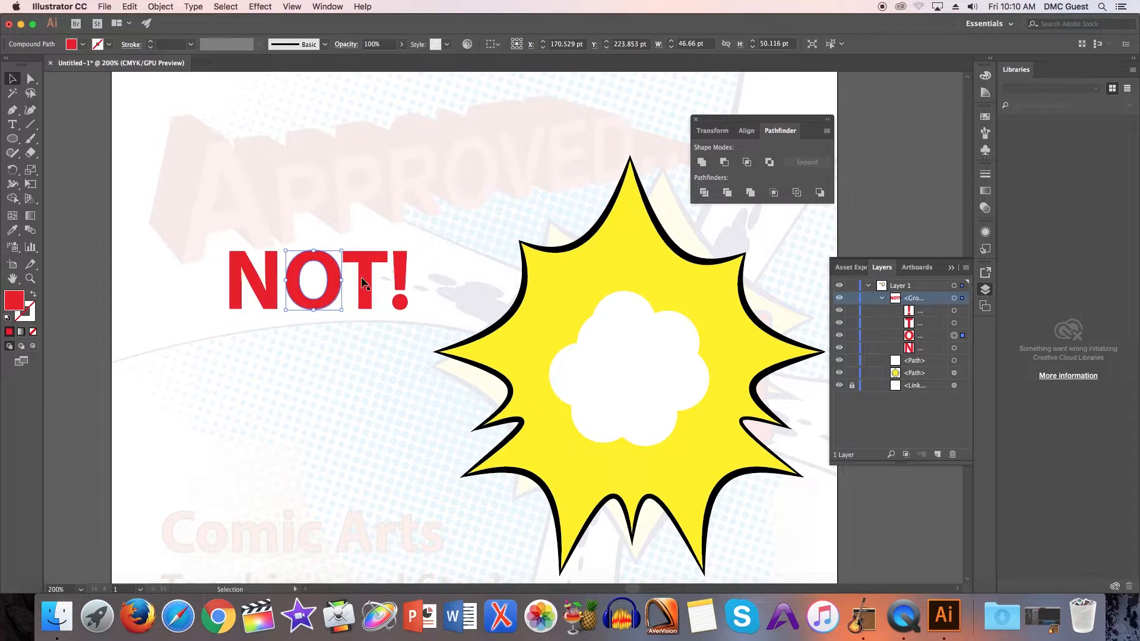
{"action": "left_click", "coordinate": [963, 348]}
{"action": "left_click", "coordinate": [963, 335]}
{"action": "left_click", "coordinate": [962, 323]}
{"action": "left_click", "coordinate": [963, 311]}
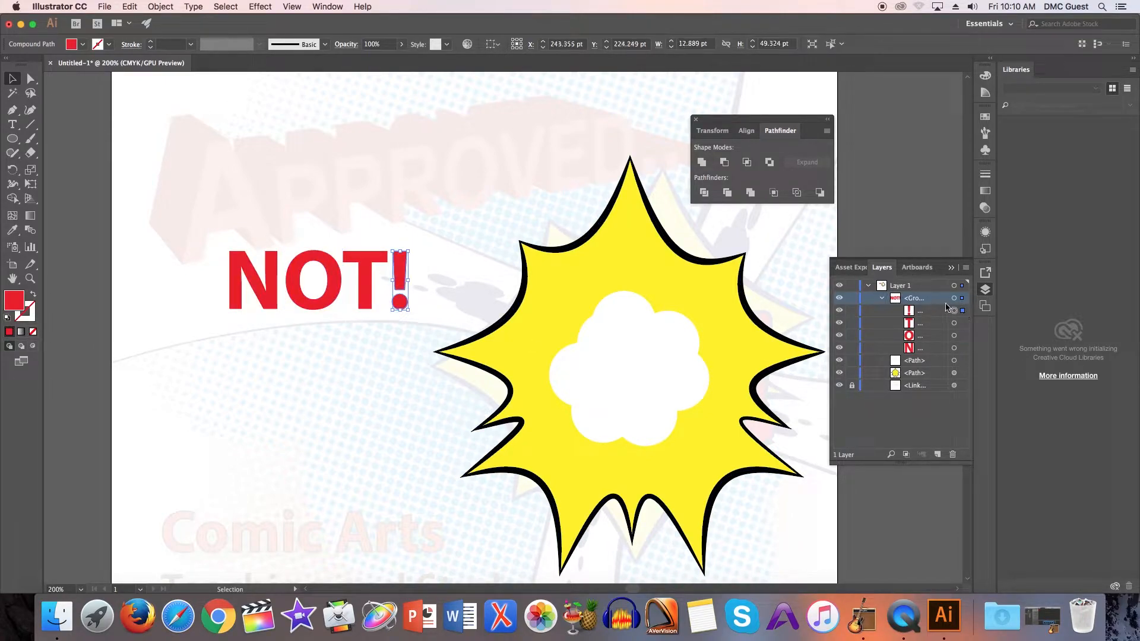
{"action": "left_click", "coordinate": [954, 323]}
{"action": "left_click", "coordinate": [955, 335]}
{"action": "left_click", "coordinate": [954, 348]}
{"action": "left_click", "coordinate": [954, 323]}
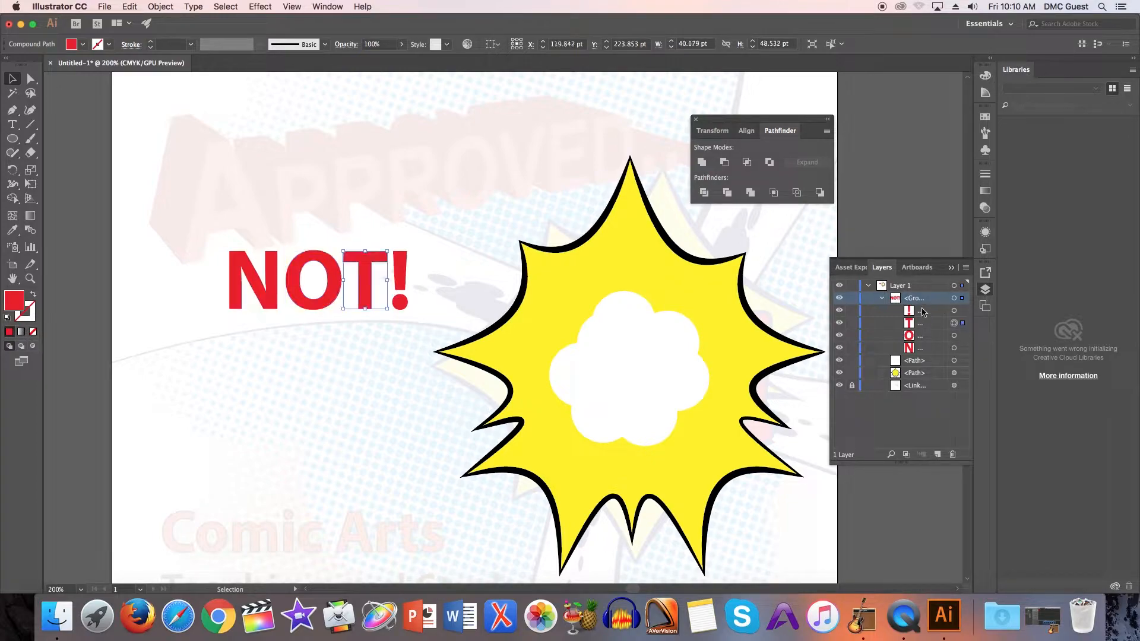
Isolate the "NOT!" group, nudge the N slightly right and the O about 5 pt down, and exit isolation
{"action": "left_click", "coordinate": [186, 198]}
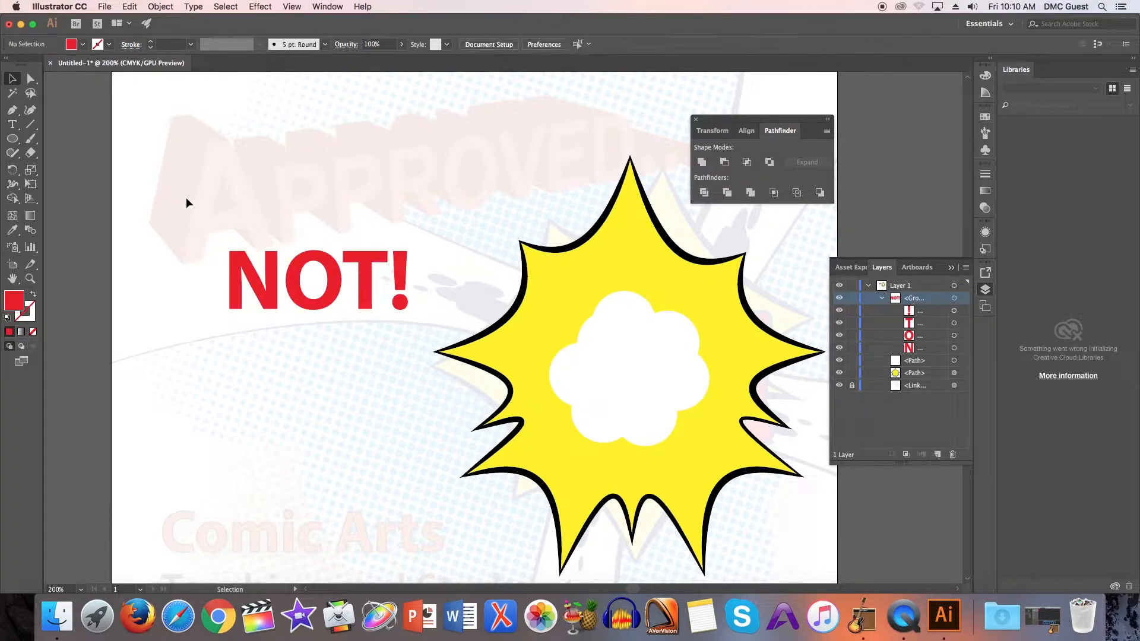
{"action": "left_click", "coordinate": [269, 273]}
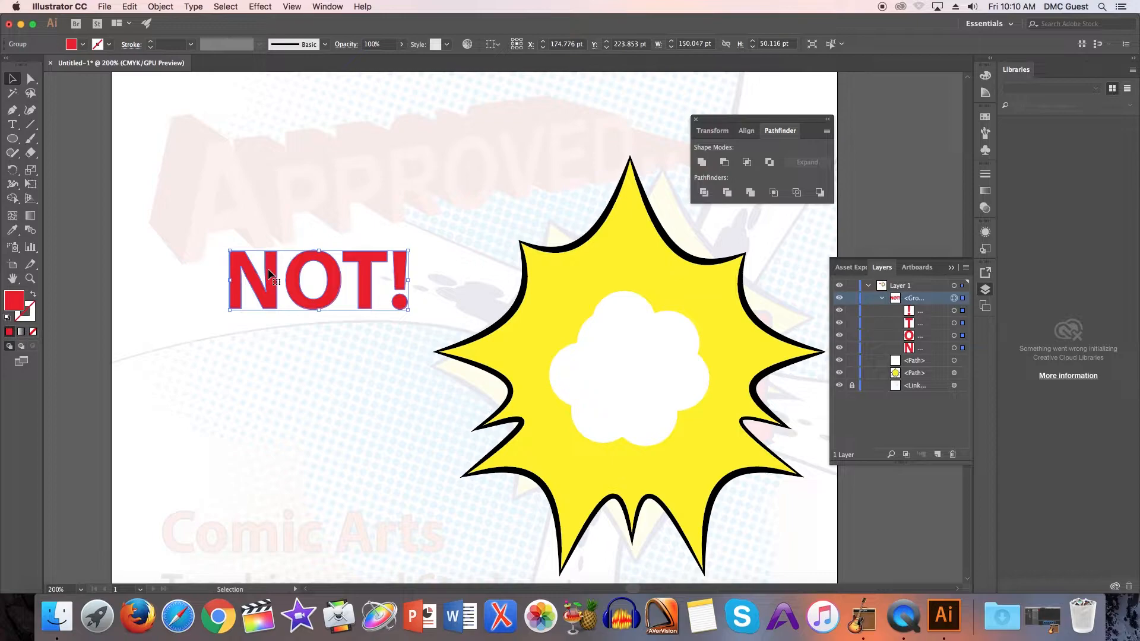
{"action": "double_click", "coordinate": [269, 274]}
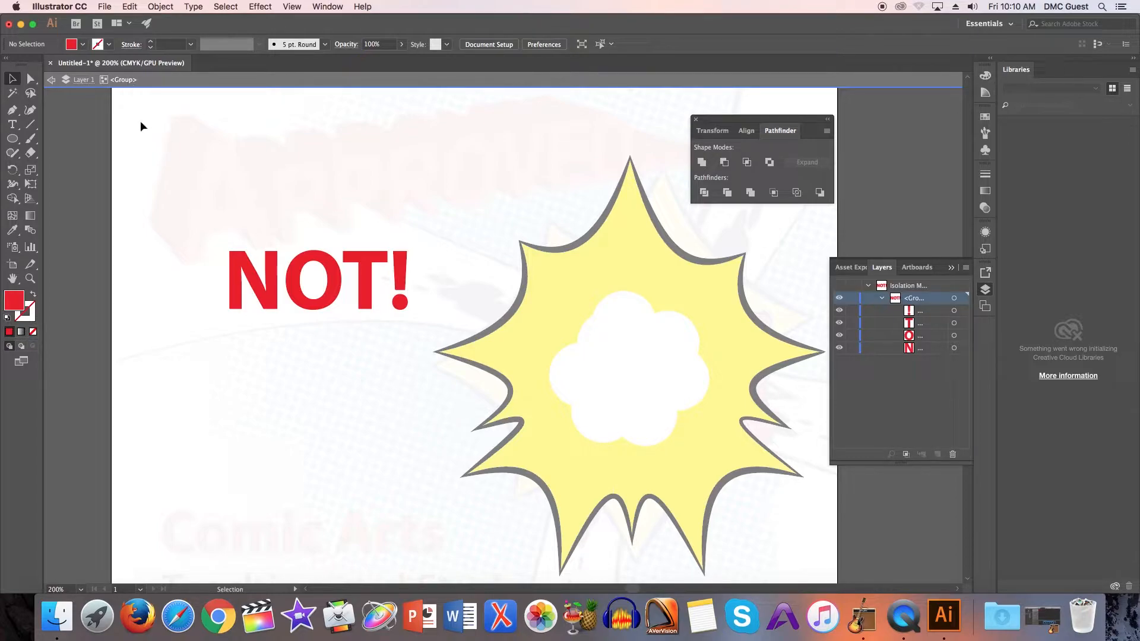
{"action": "left_click_drag", "start_coordinate": [271, 271], "coordinate": [291, 283]}
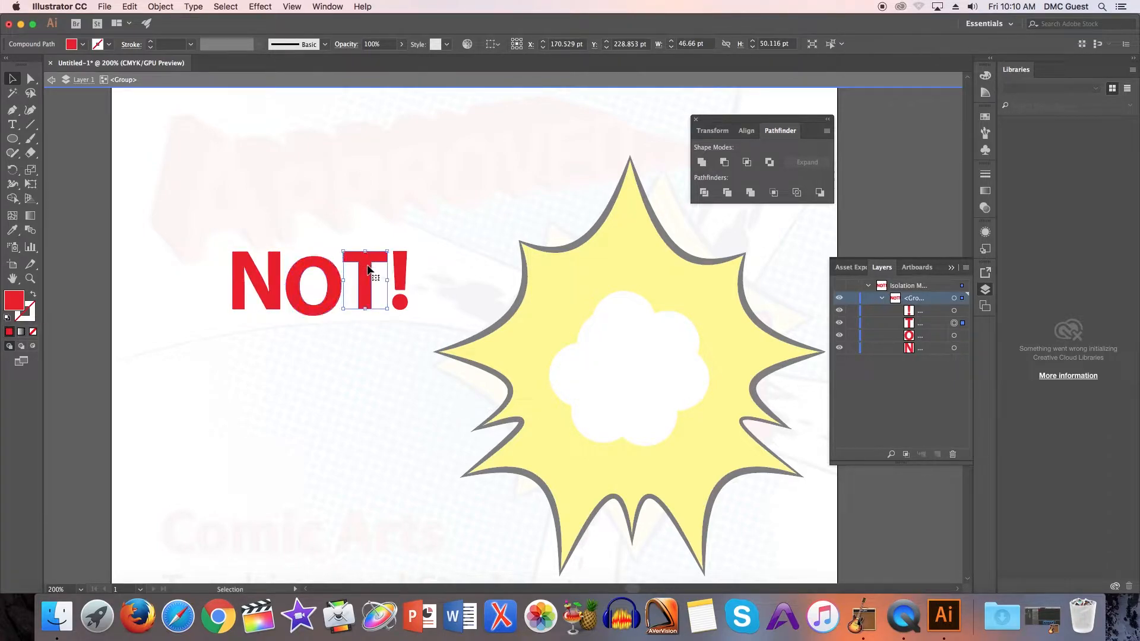
{"action": "left_click", "coordinate": [366, 212]}
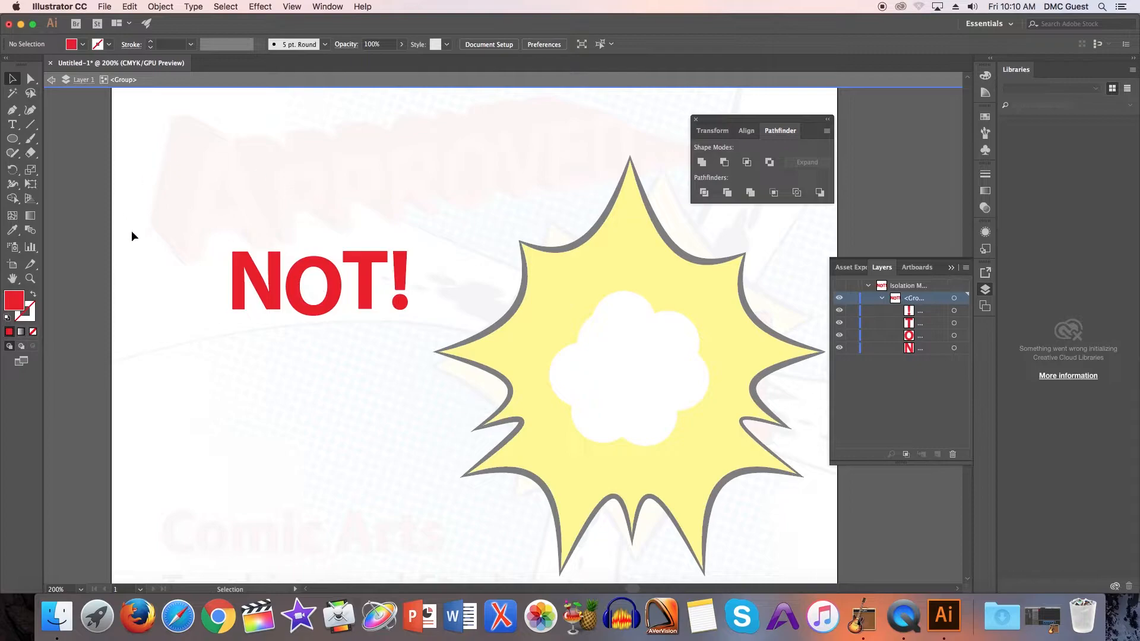
{"action": "double_click", "coordinate": [86, 239]}
Shift the "NOT!" group slightly up and right, isolate it again, and tuck the T up and left against the O with the exclamation mark closer
{"action": "mouse_move", "coordinate": [376, 287]}
{"action": "left_mouse_down"}
{"action": "mouse_move", "coordinate": [386, 279]}
{"action": "mouse_move", "coordinate": [373, 271]}
{"action": "left_mouse_up"}
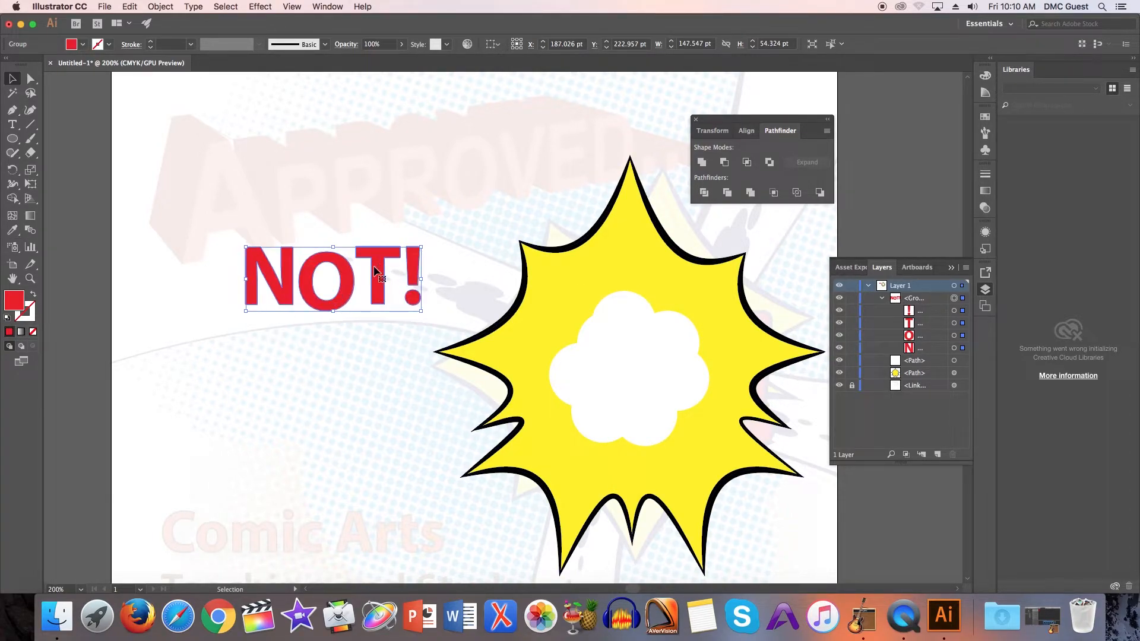
{"action": "double_click", "coordinate": [379, 264]}
{"action": "mouse_move", "coordinate": [379, 263]}
{"action": "left_mouse_down"}
{"action": "mouse_move", "coordinate": [363, 256]}
{"action": "mouse_move", "coordinate": [396, 268]}
{"action": "left_mouse_up"}
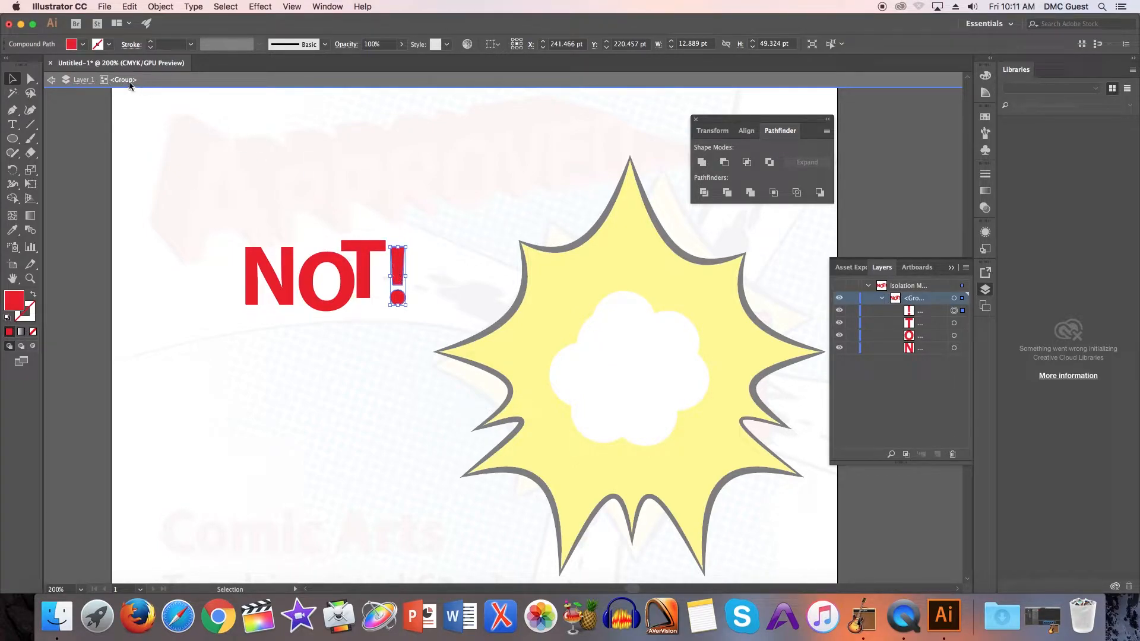
Isolate the exclamation mark's compound path, select its upper bar and its dot separately, and exit isolation
{"action": "double_click", "coordinate": [400, 270]}
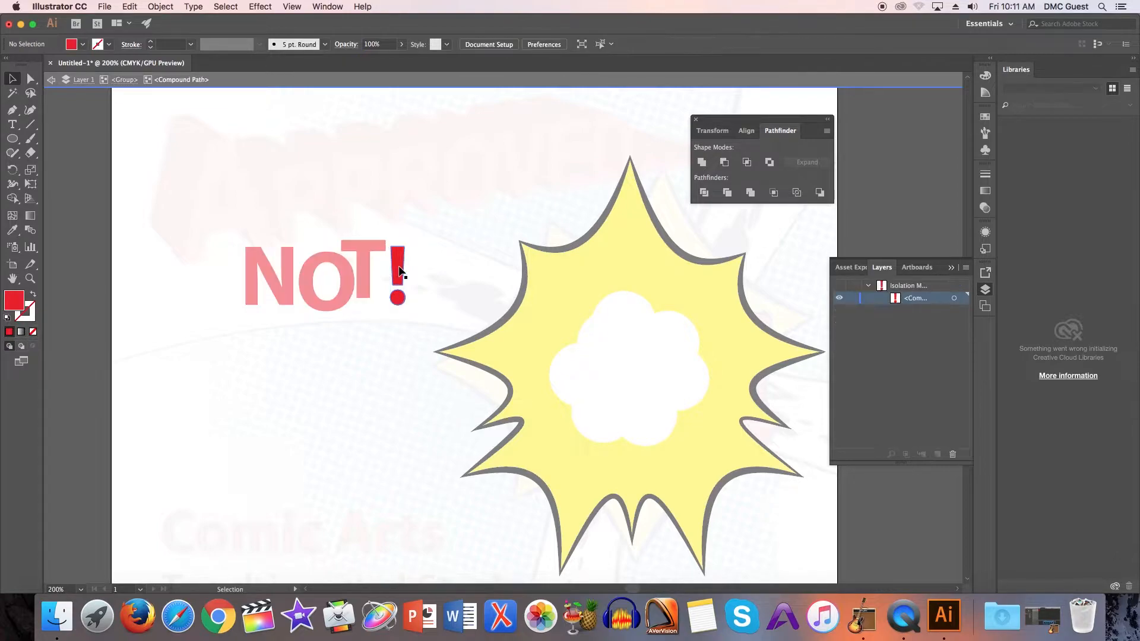
{"action": "left_click", "coordinate": [399, 271]}
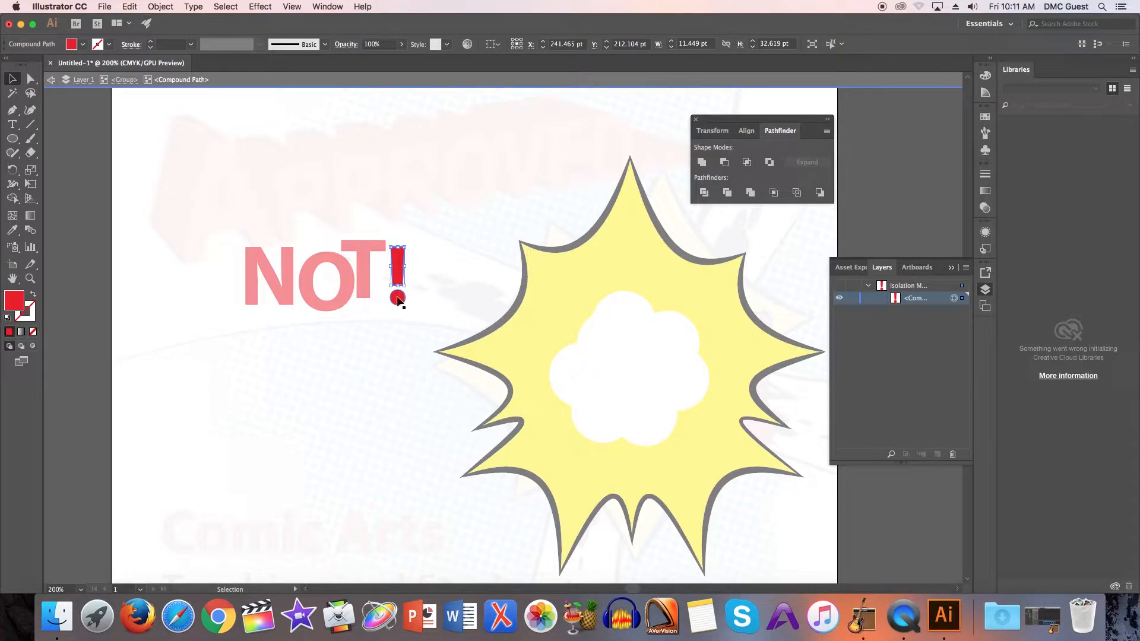
{"action": "left_click_drag", "start_coordinate": [400, 272], "coordinate": [400, 274]}
{"action": "left_click", "coordinate": [427, 280]}
{"action": "double_click", "coordinate": [422, 277]}
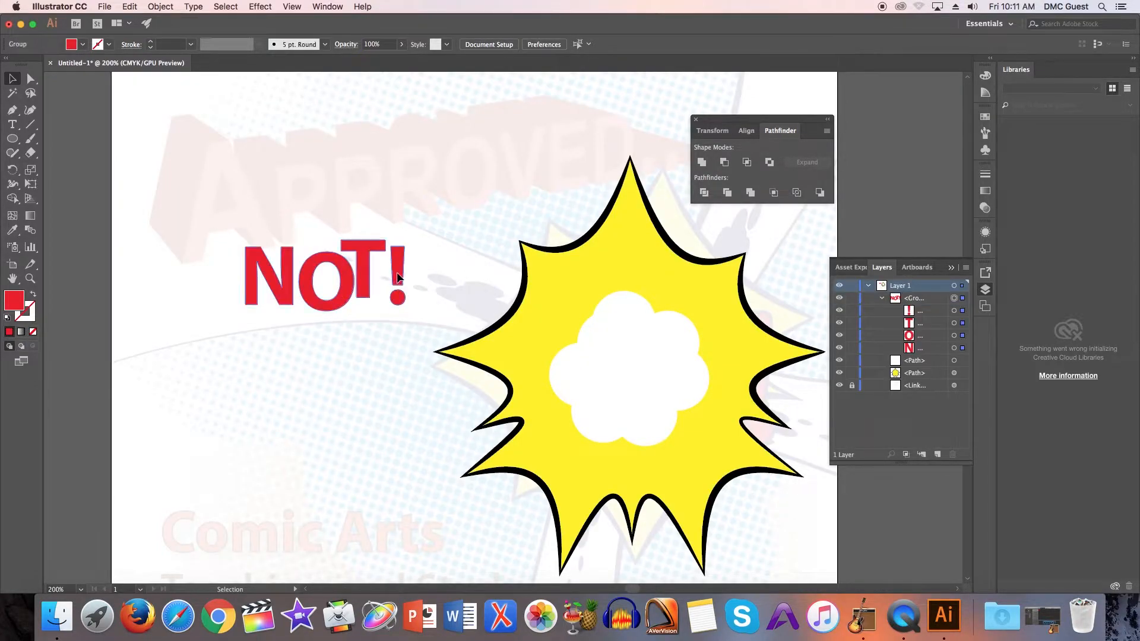
Isolate the "NOT!" group, tilt the exclamation mark slightly clockwise and the N slightly counterclockwise, and exit isolation
{"action": "double_click", "coordinate": [399, 277]}
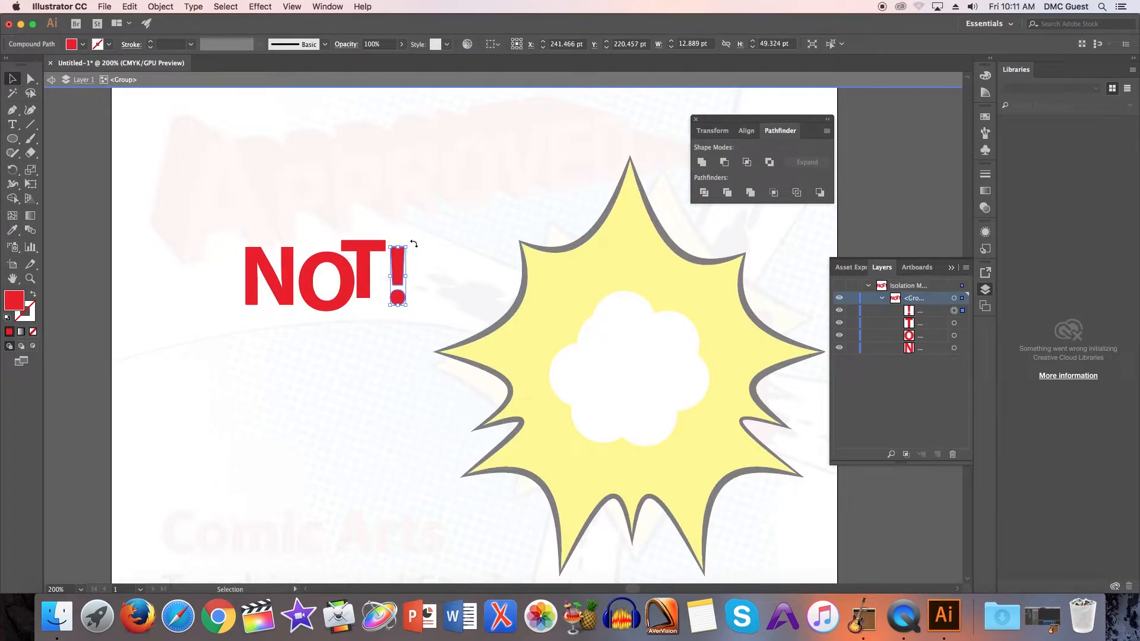
{"action": "left_click", "coordinate": [412, 247]}
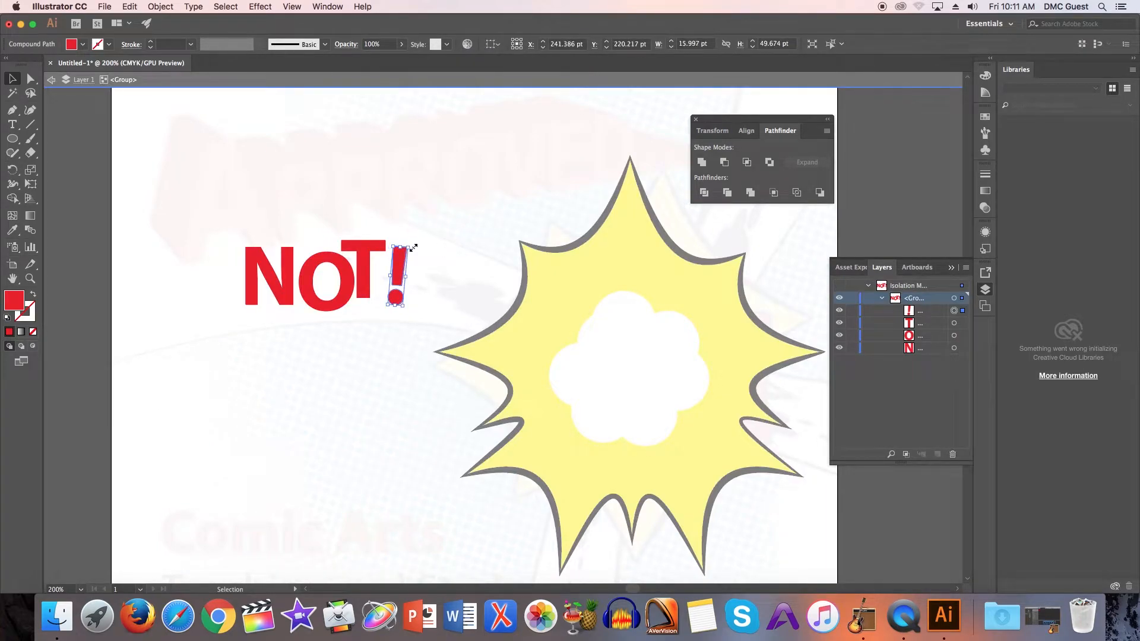
{"action": "left_click", "coordinate": [278, 279]}
{"action": "left_click_drag", "start_coordinate": [267, 244], "coordinate": [240, 255]}
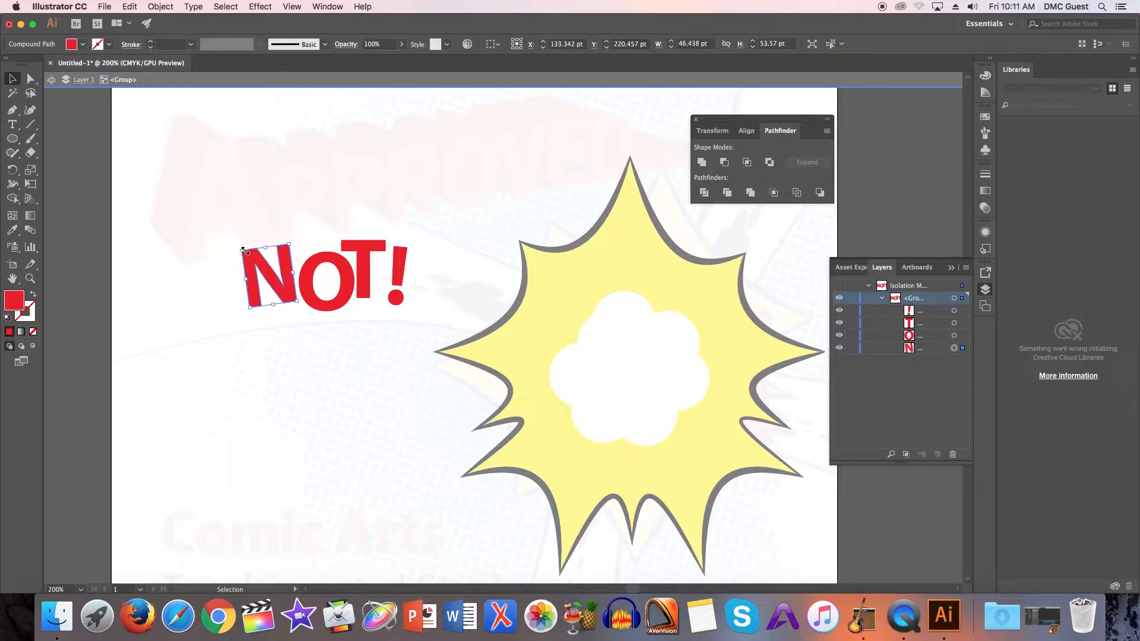
{"action": "double_click", "coordinate": [287, 213]}
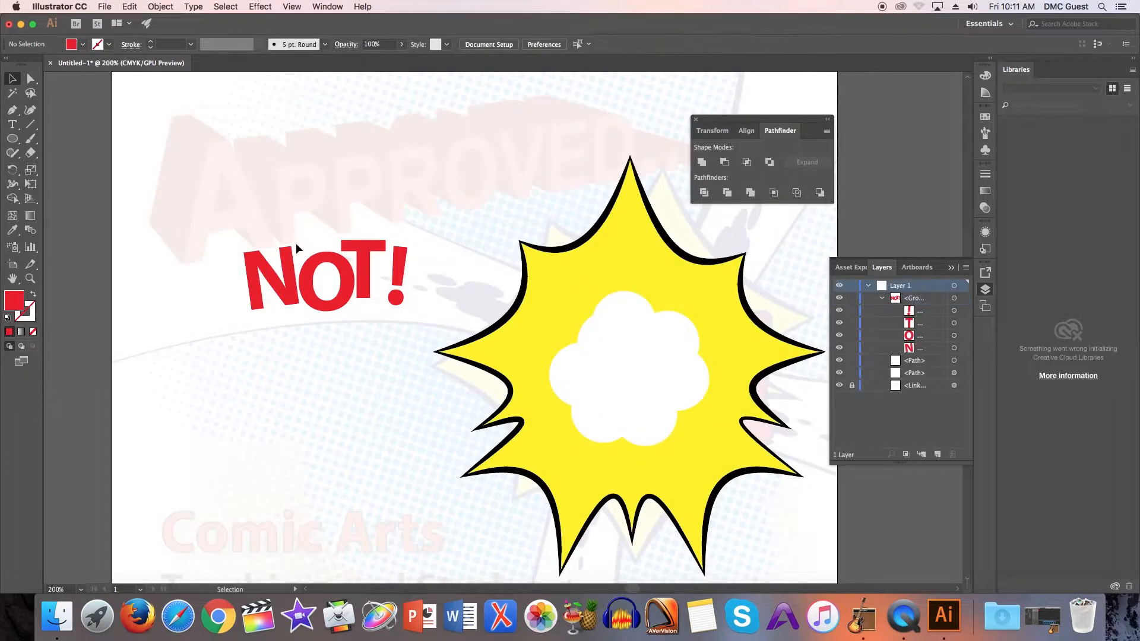
Select the whole "NOT!" group and give it a 1 pt black stroke
{"action": "left_click", "coordinate": [296, 289]}
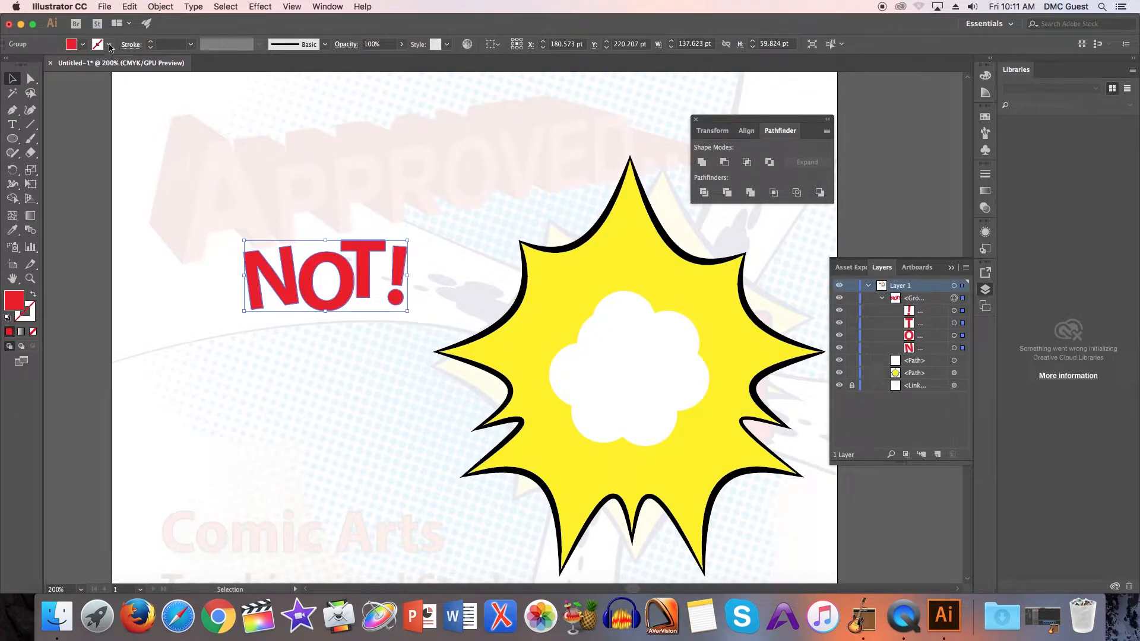
{"action": "left_click", "coordinate": [109, 44]}
{"action": "left_click", "coordinate": [33, 65]}
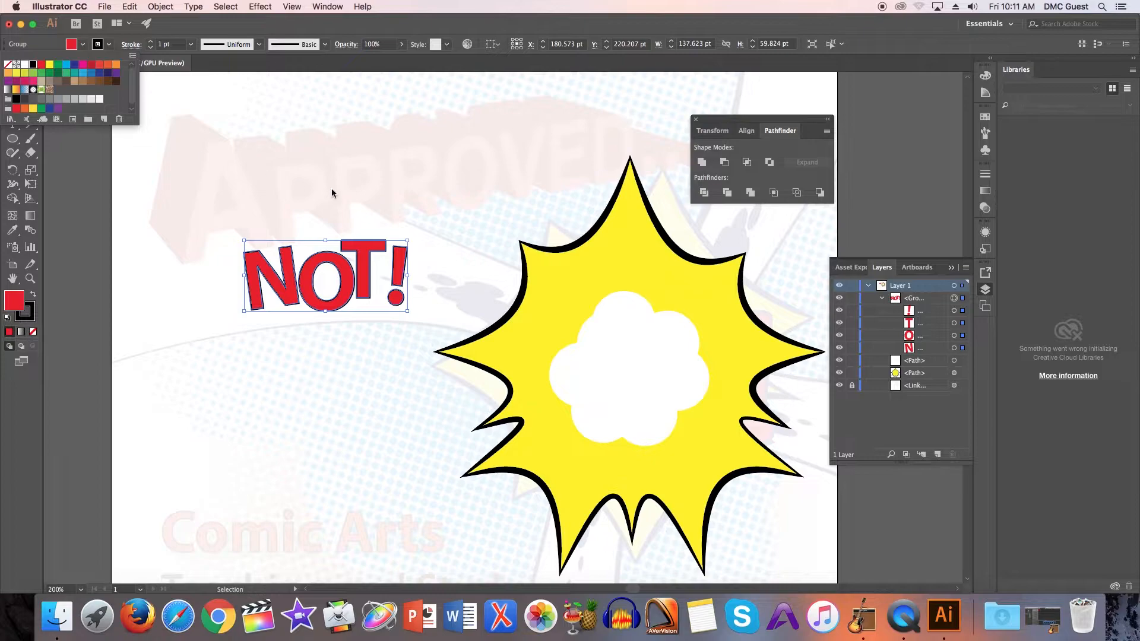
{"action": "left_click", "coordinate": [110, 45]}
{"action": "left_click", "coordinate": [110, 44]}
Open the detailed stroke options for the "NOT!" group, including weight and stroke alignment
{"action": "left_click", "coordinate": [131, 47]}
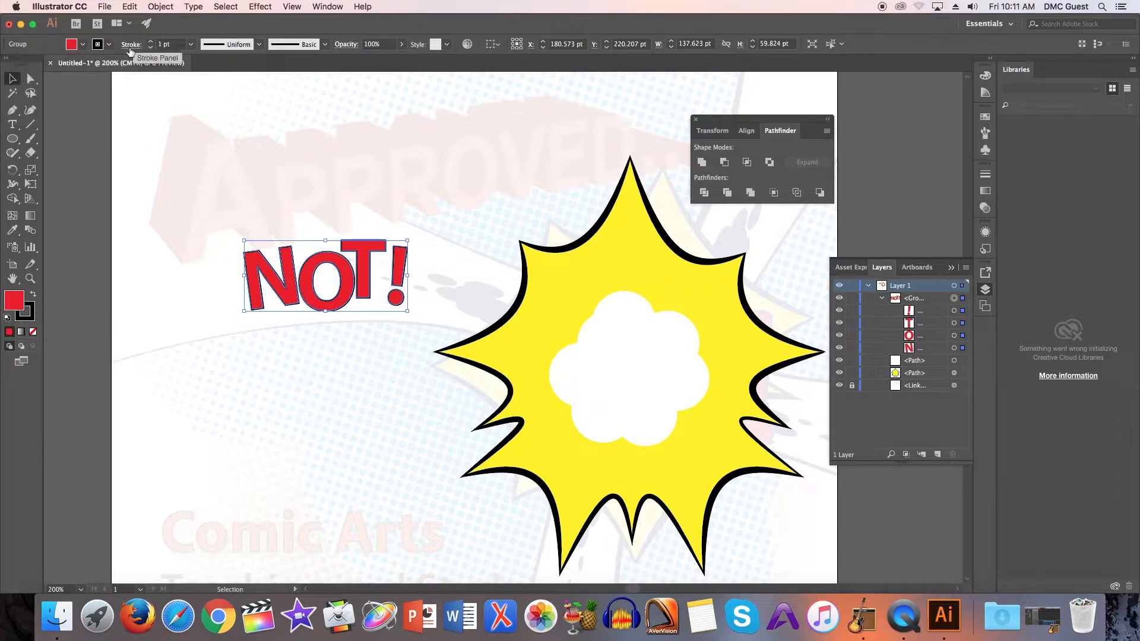
{"action": "left_click", "coordinate": [128, 47]}
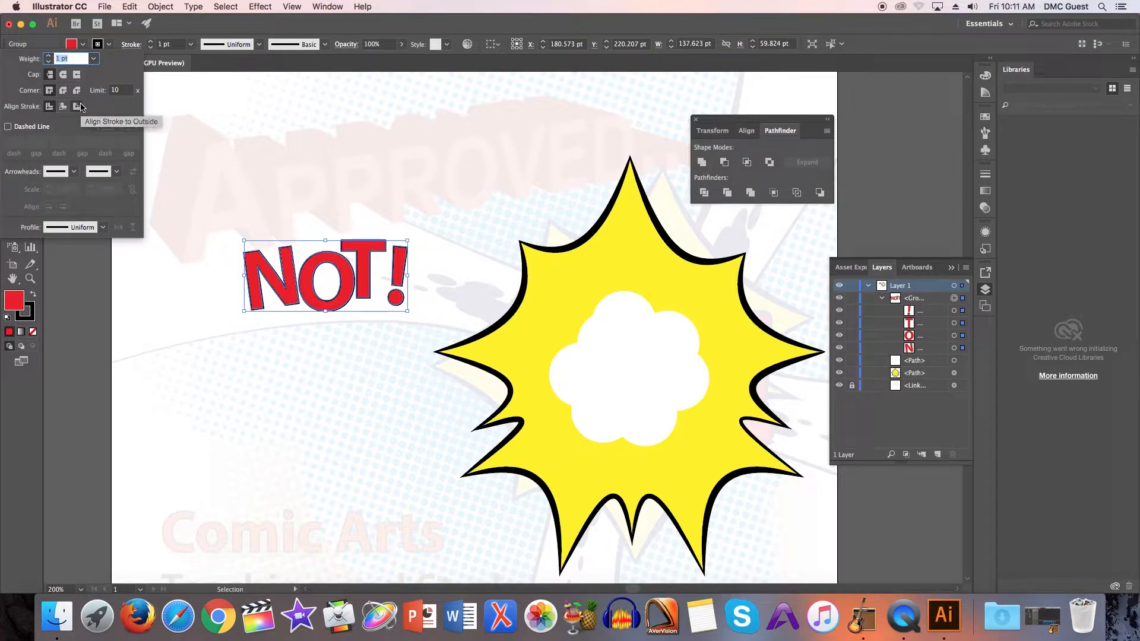
{"action": "left_click", "coordinate": [127, 48]}
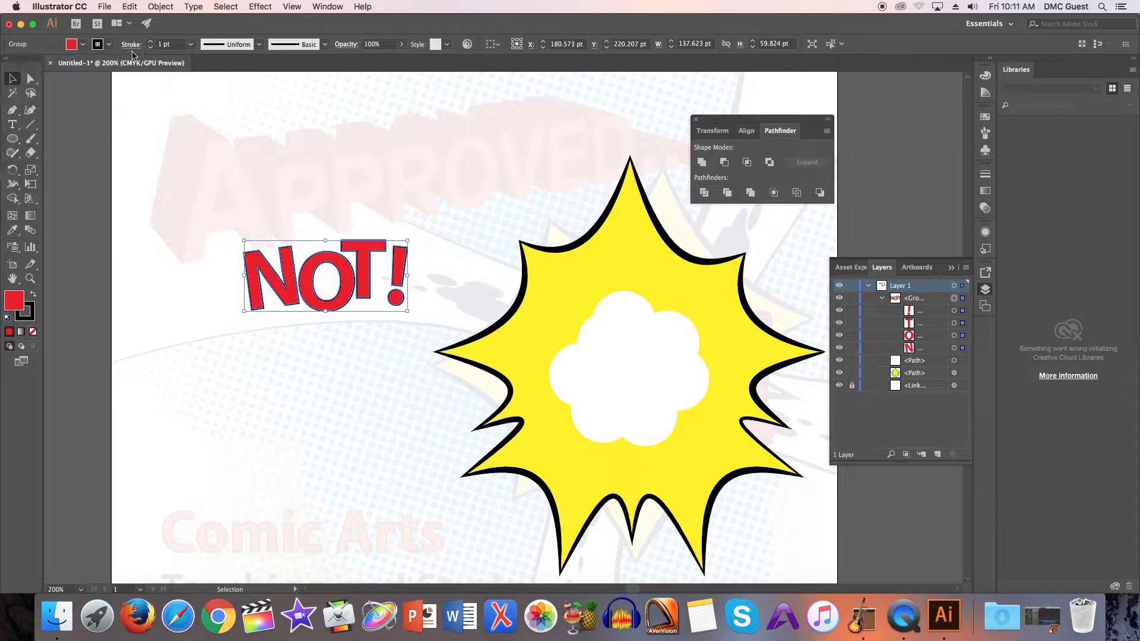
{"action": "left_click", "coordinate": [131, 47]}
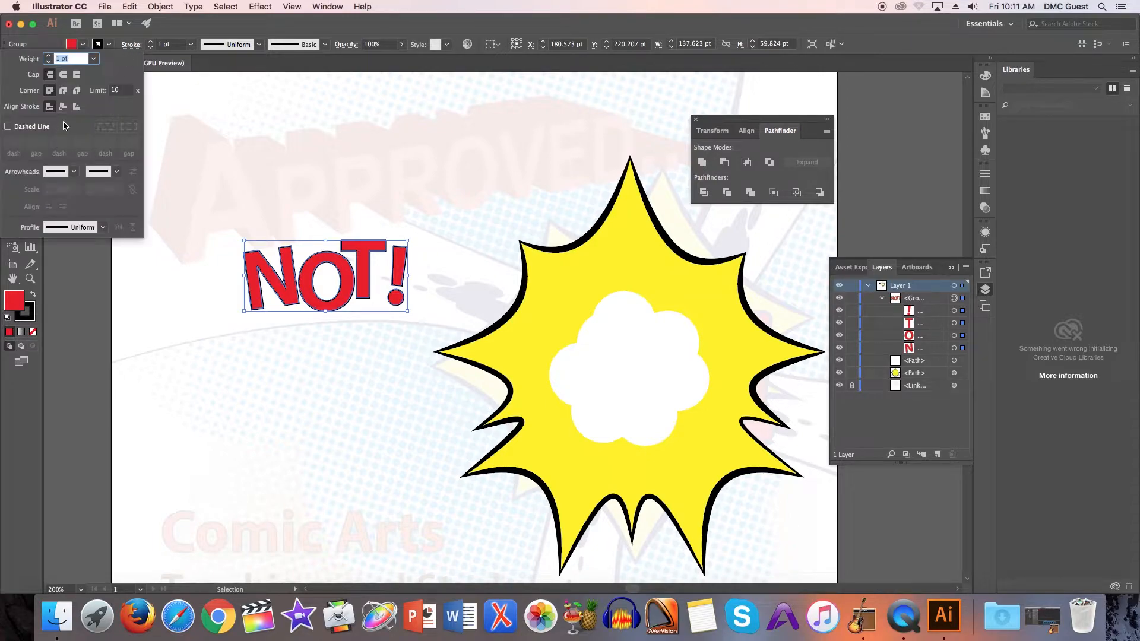
Align the NOT! lettering's stroke to the outside and move its letters closer together within the group
{"action": "left_click", "coordinate": [76, 108]}
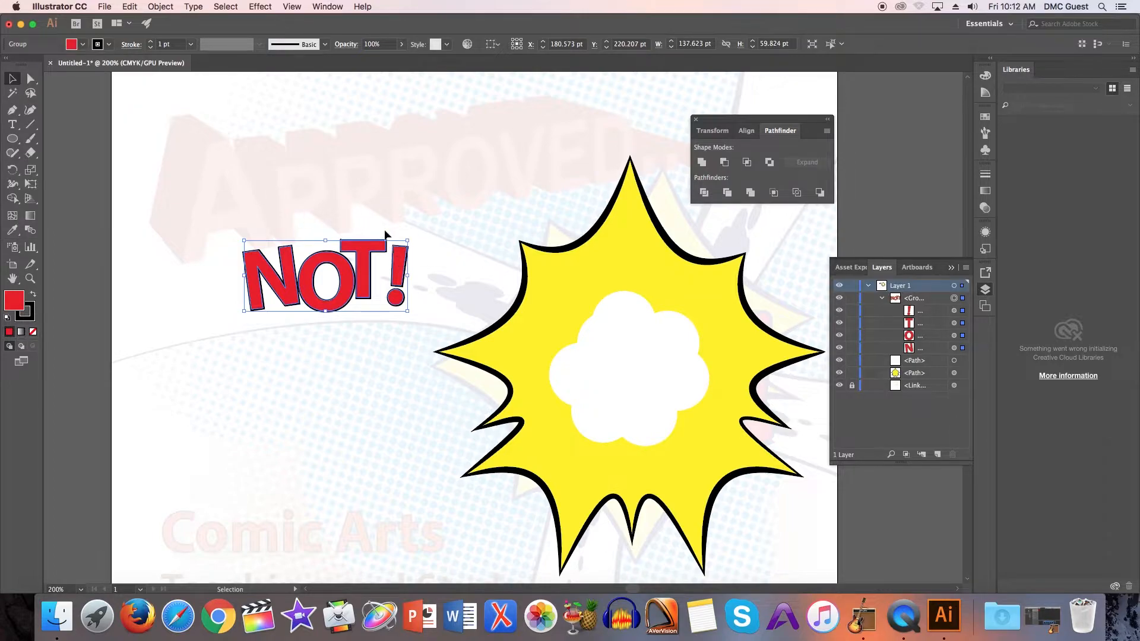
{"action": "left_click", "coordinate": [426, 241]}
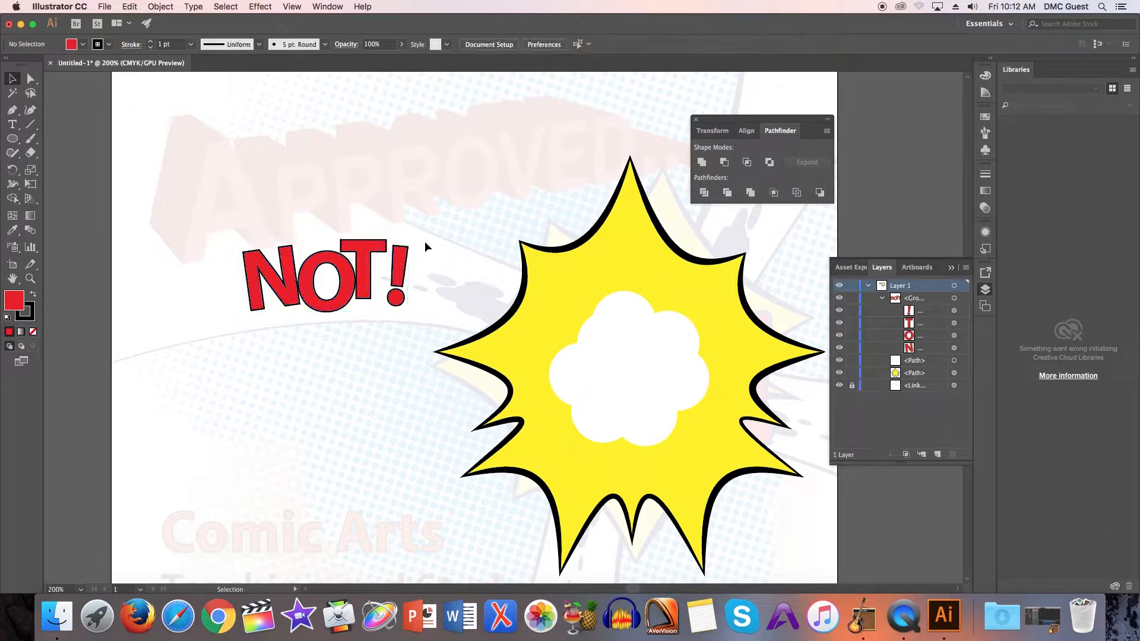
{"action": "double_click", "coordinate": [368, 286]}
{"action": "left_click", "coordinate": [371, 279]}
{"action": "left_click_drag", "start_coordinate": [392, 280], "coordinate": [383, 280]}
{"action": "left_click_drag", "start_coordinate": [288, 278], "coordinate": [295, 258]}
{"action": "left_click", "coordinate": [308, 220]}
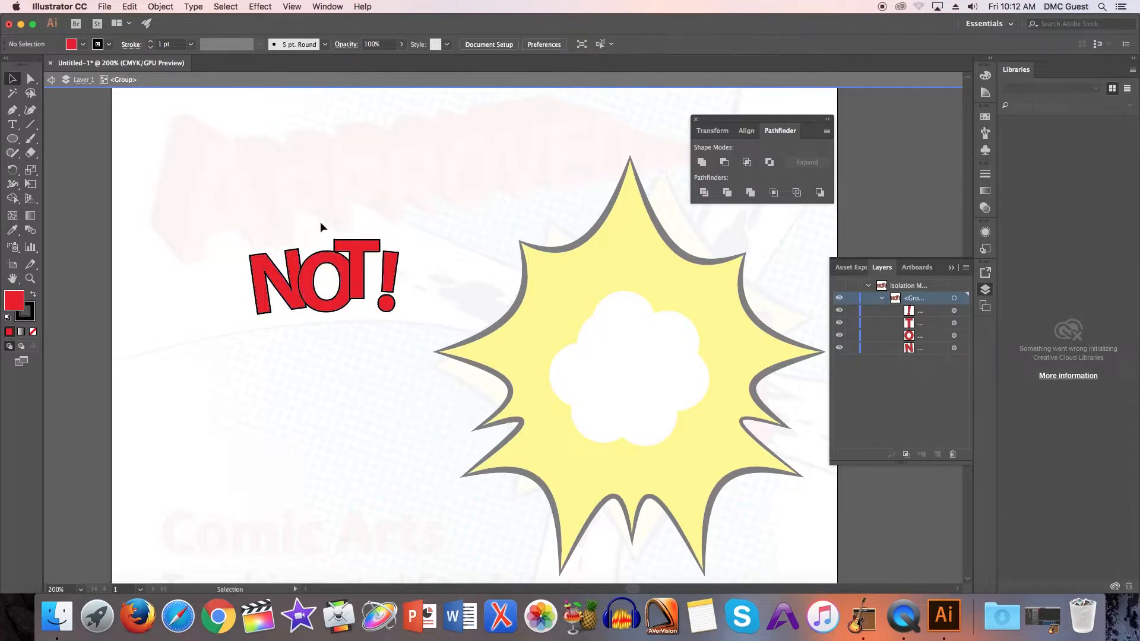
{"action": "double_click", "coordinate": [419, 211]}
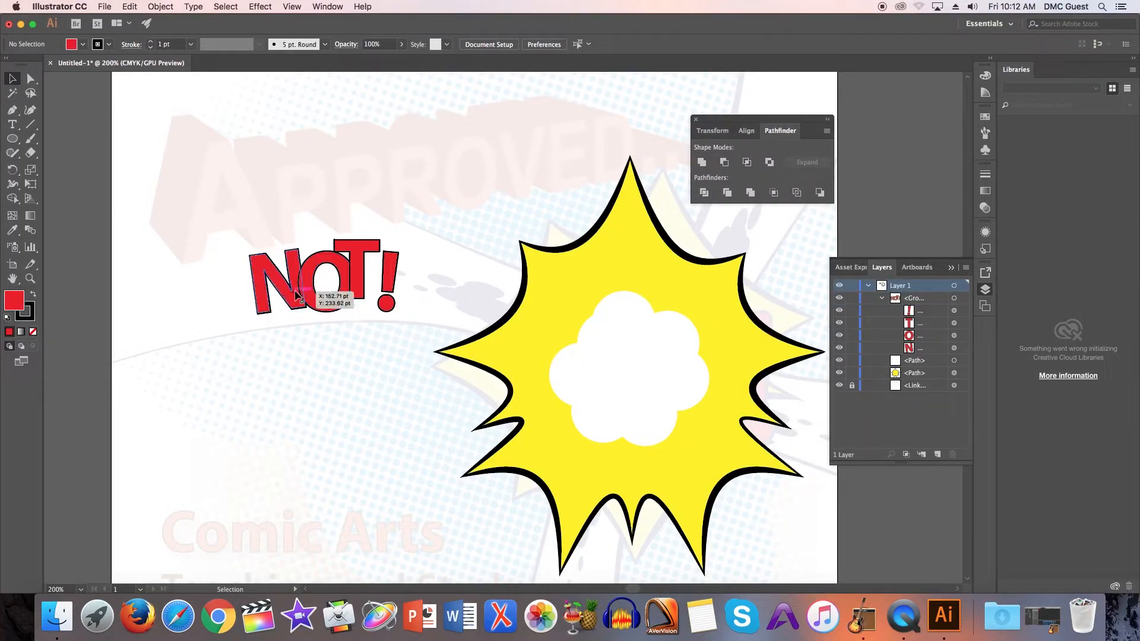
Move the NOT! lettering onto the white cloud at the centre of the yellow starburst
{"action": "left_click_drag", "start_coordinate": [295, 291], "coordinate": [600, 379]}
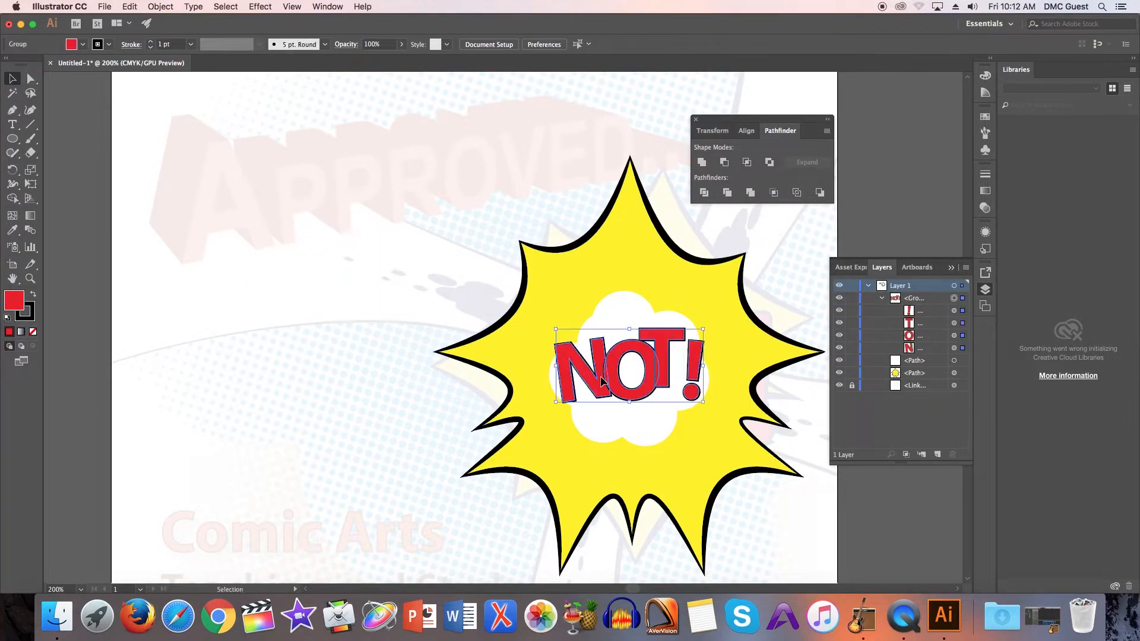
{"action": "left_click", "coordinate": [462, 266]}
{"action": "scroll", "coordinate": [460, 270], "scroll_direction": "down", "scroll_amount": 2}
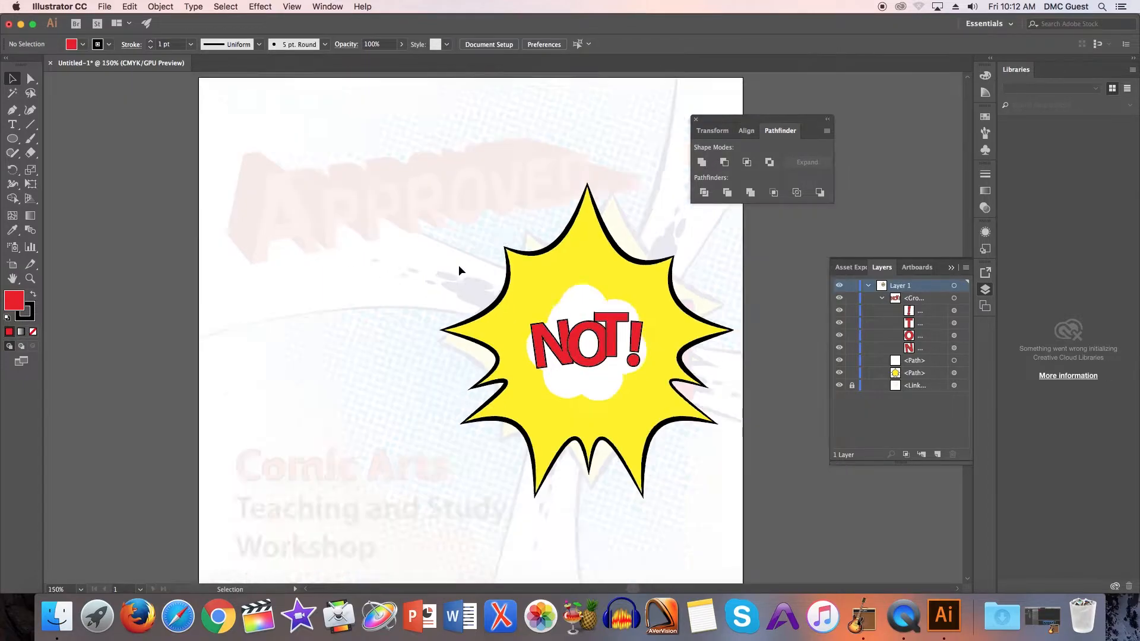
{"action": "scroll", "coordinate": [661, 277], "scroll_direction": "up", "scroll_amount": 1}
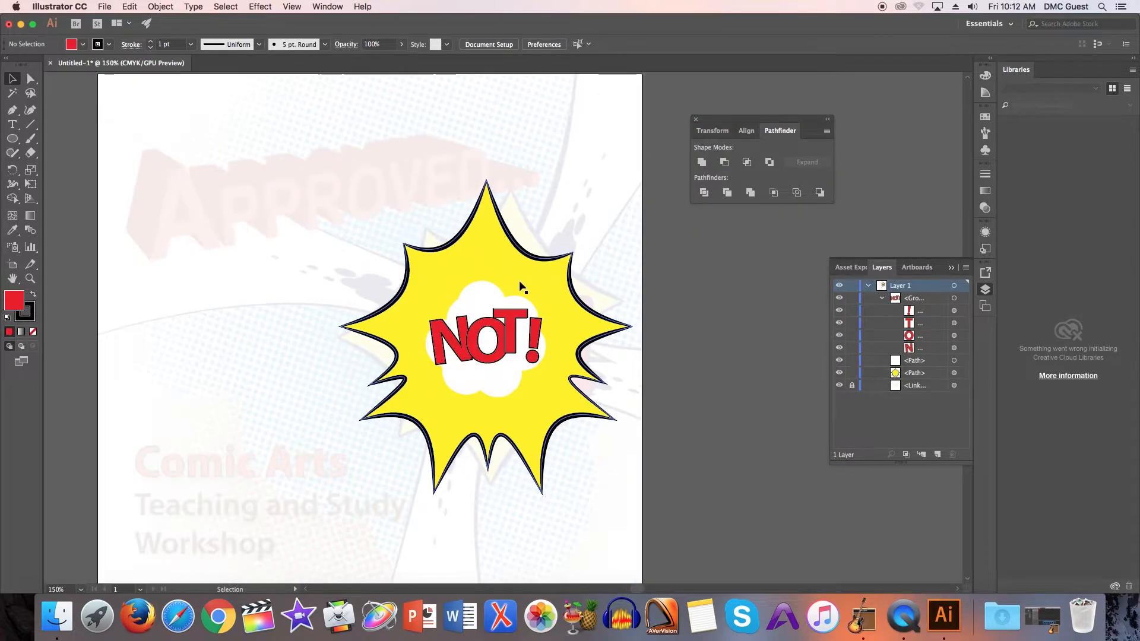
{"action": "scroll", "coordinate": [522, 287], "scroll_direction": "down", "scroll_amount": 1}
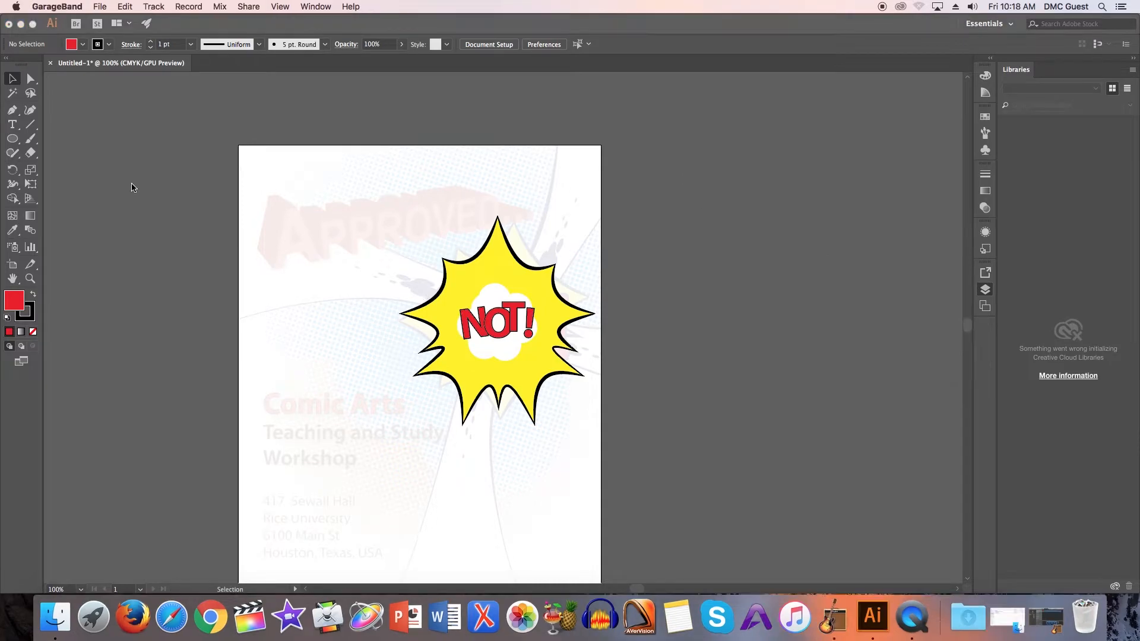
Set the stroke colour for new artwork to none with nothing selected
{"action": "left_click", "coordinate": [133, 183]}
{"action": "scroll", "coordinate": [285, 254], "scroll_direction": "down", "scroll_amount": 1}
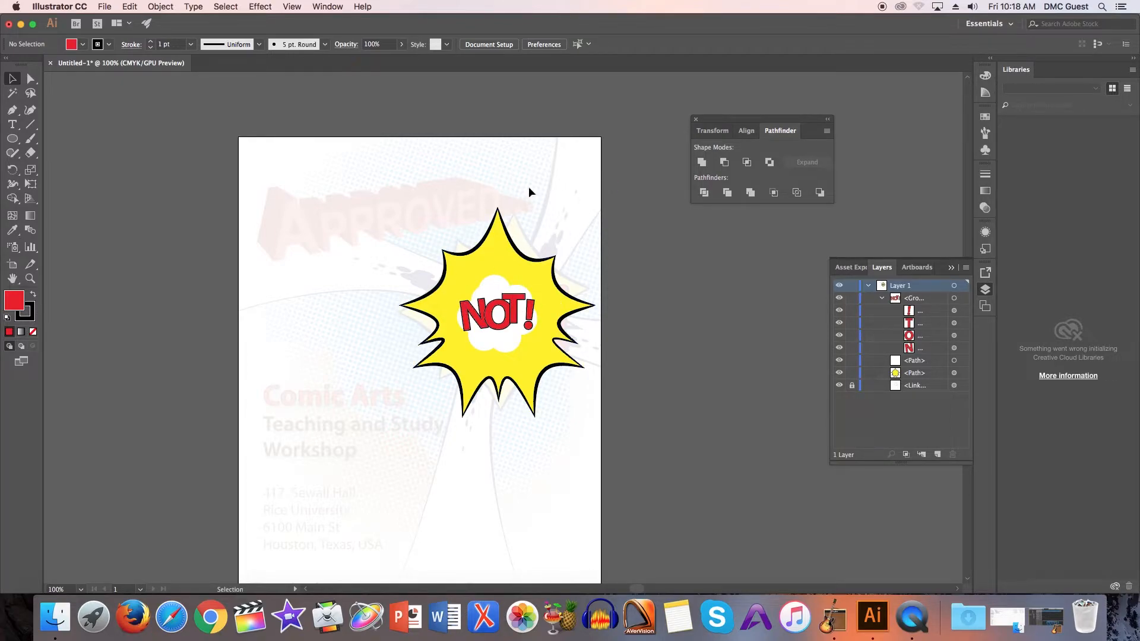
{"action": "scroll", "coordinate": [529, 191], "scroll_direction": "up", "scroll_amount": 1}
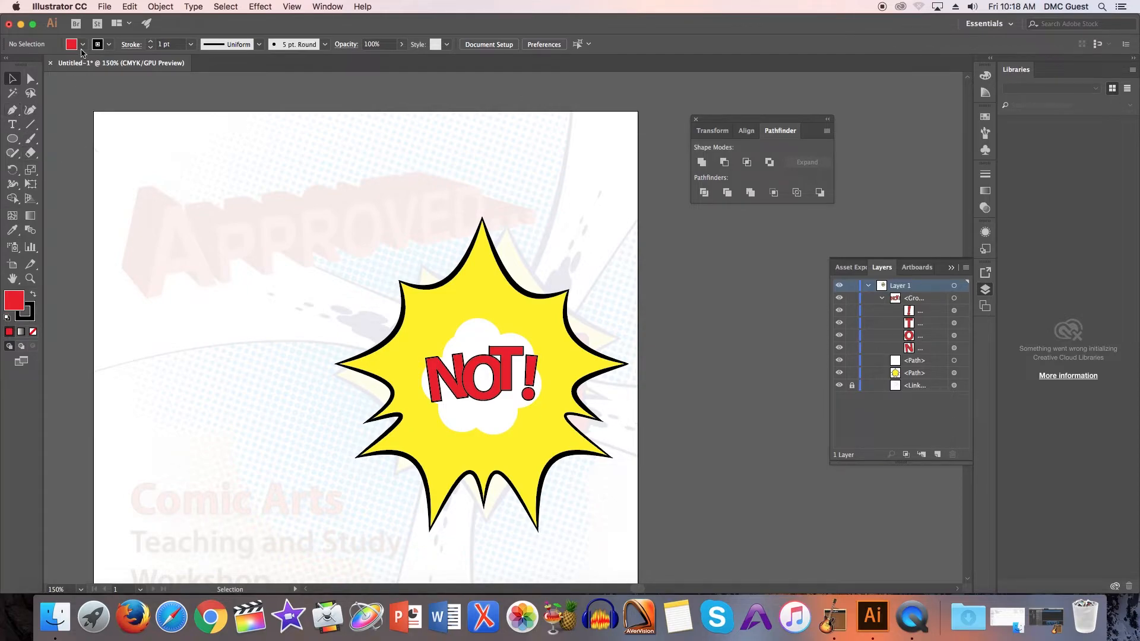
{"action": "left_click", "coordinate": [108, 44]}
{"action": "left_click", "coordinate": [9, 65]}
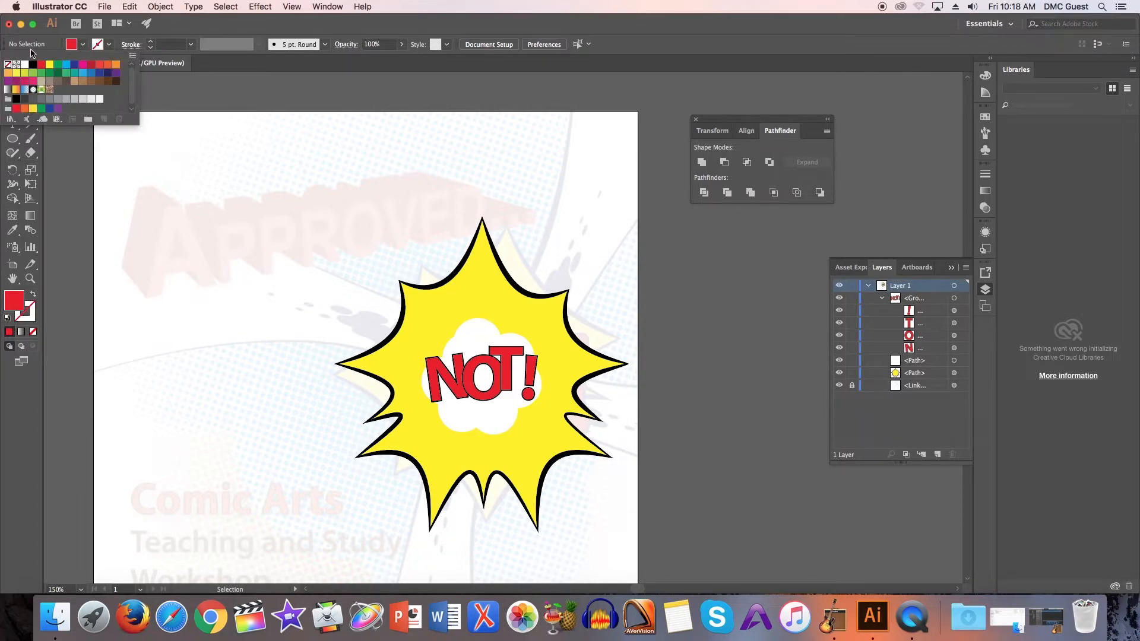
Draw a closed, straight-sided red square about 44 × 45 pt with the Pen tool above the APPROVED lettering, and deselect it
{"action": "left_click", "coordinate": [13, 111]}
{"action": "left_click", "coordinate": [13, 112]}
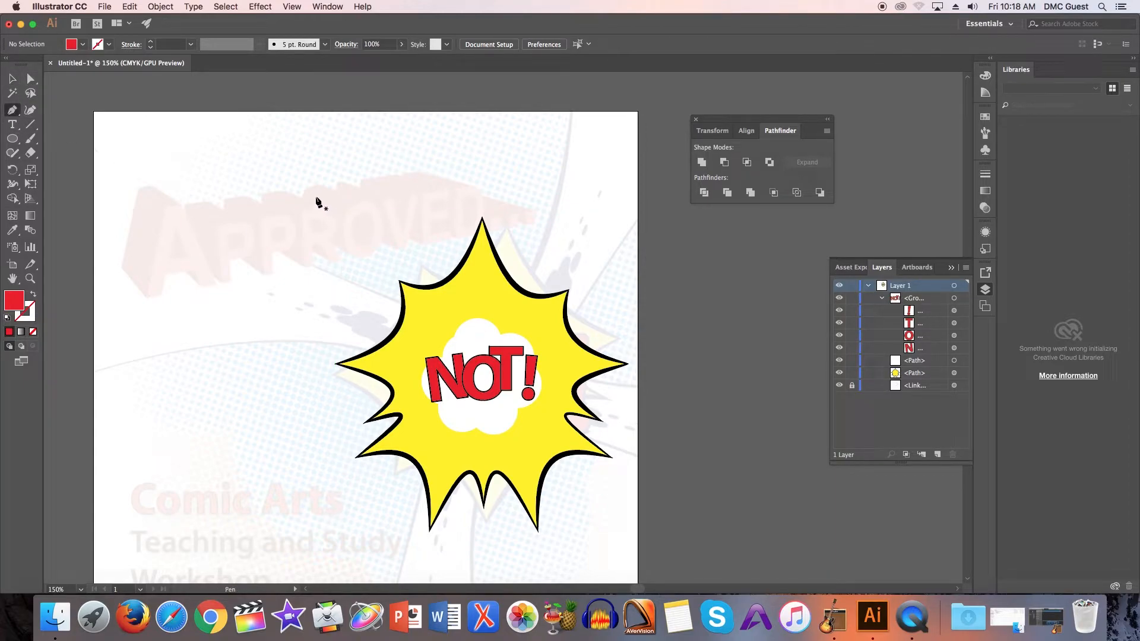
{"action": "left_click", "coordinate": [247, 162]}
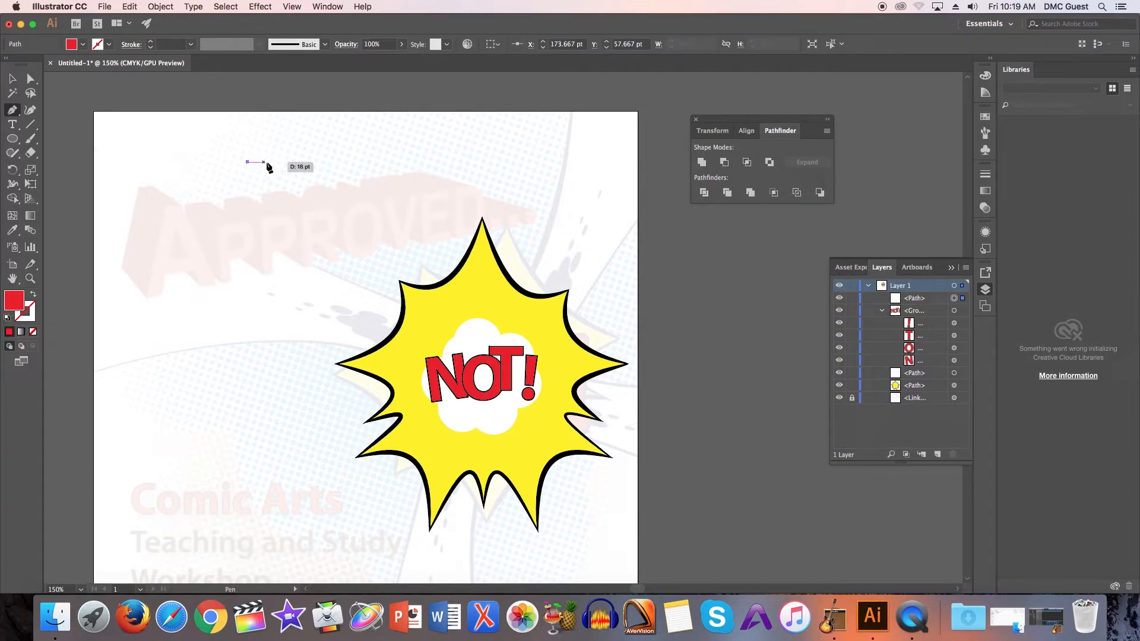
{"action": "left_click", "coordinate": [287, 162]}
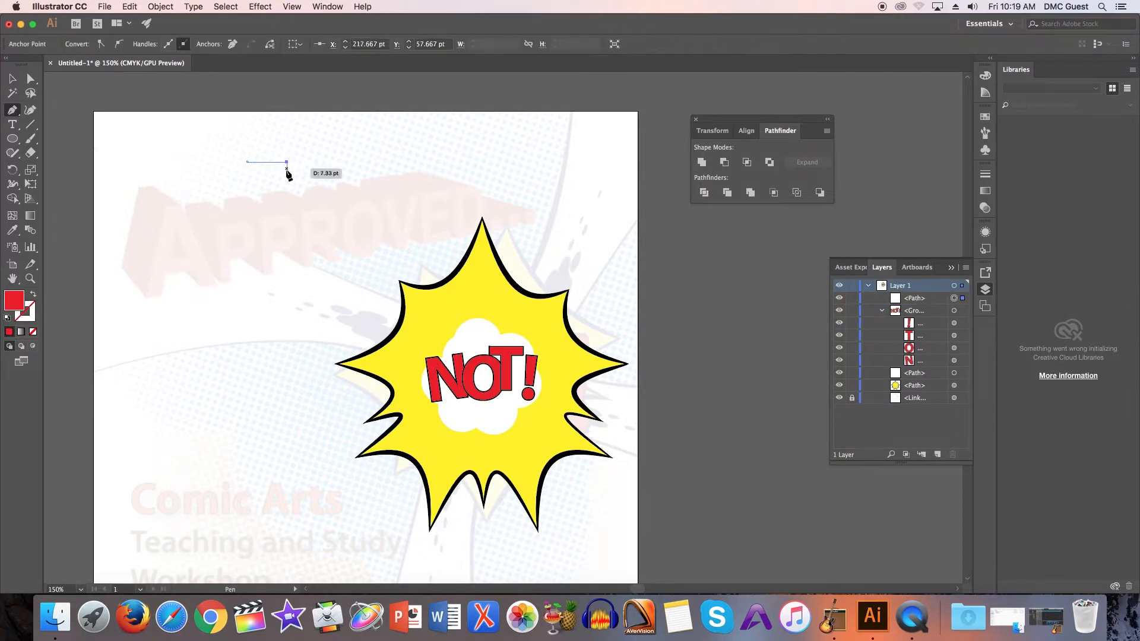
{"action": "left_click", "coordinate": [287, 202]}
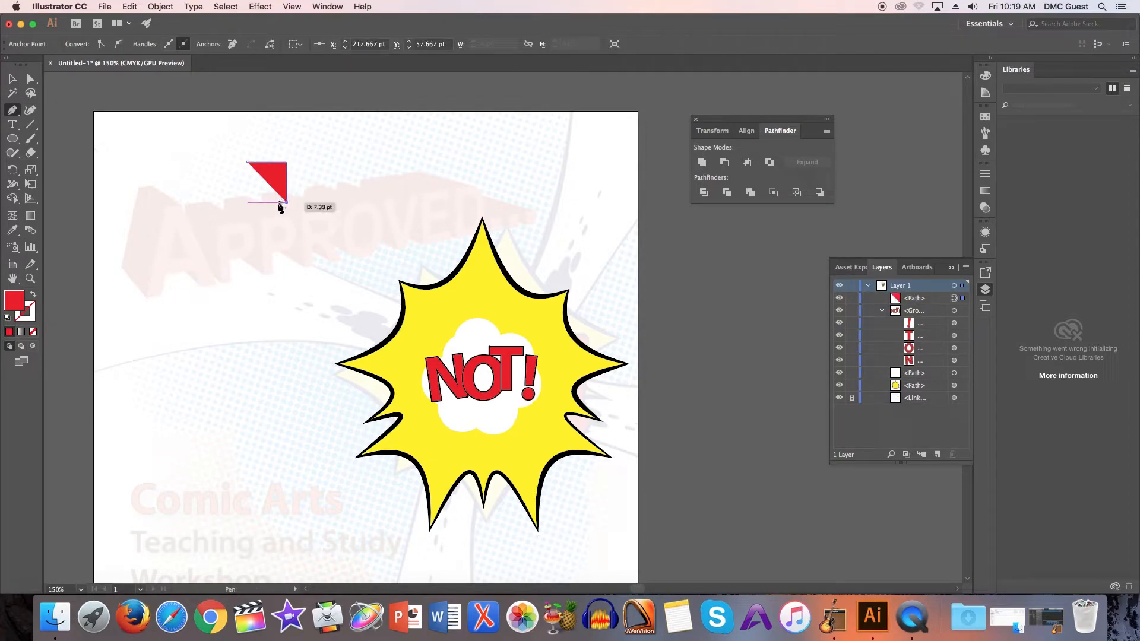
{"action": "left_click", "coordinate": [248, 203]}
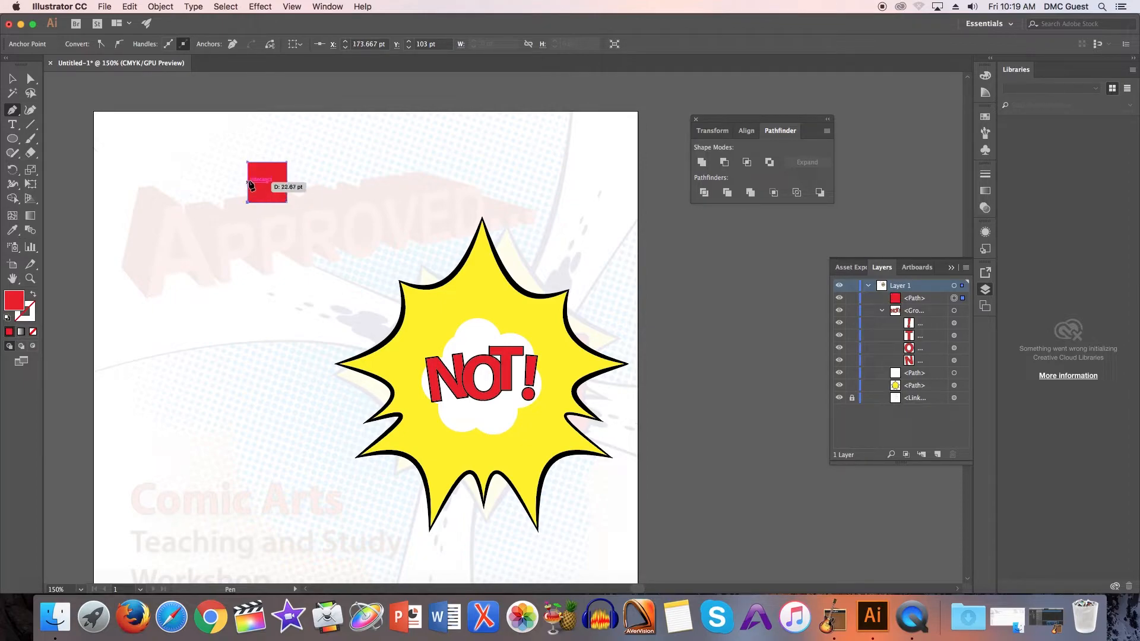
{"action": "left_click", "coordinate": [247, 162]}
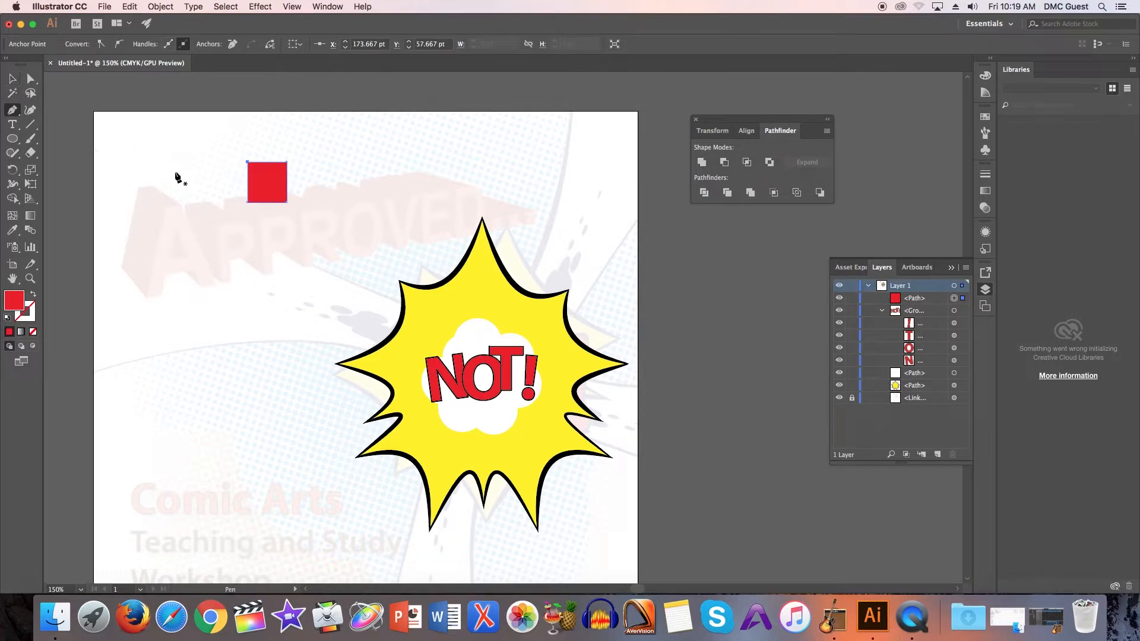
{"action": "left_click", "coordinate": [12, 79]}
{"action": "left_click", "coordinate": [153, 167]}
Draw a second closed Pen shape about 45 × 54 pt beside the square, with a smooth upper-right anchor and three corner anchors
{"action": "left_click", "coordinate": [12, 110]}
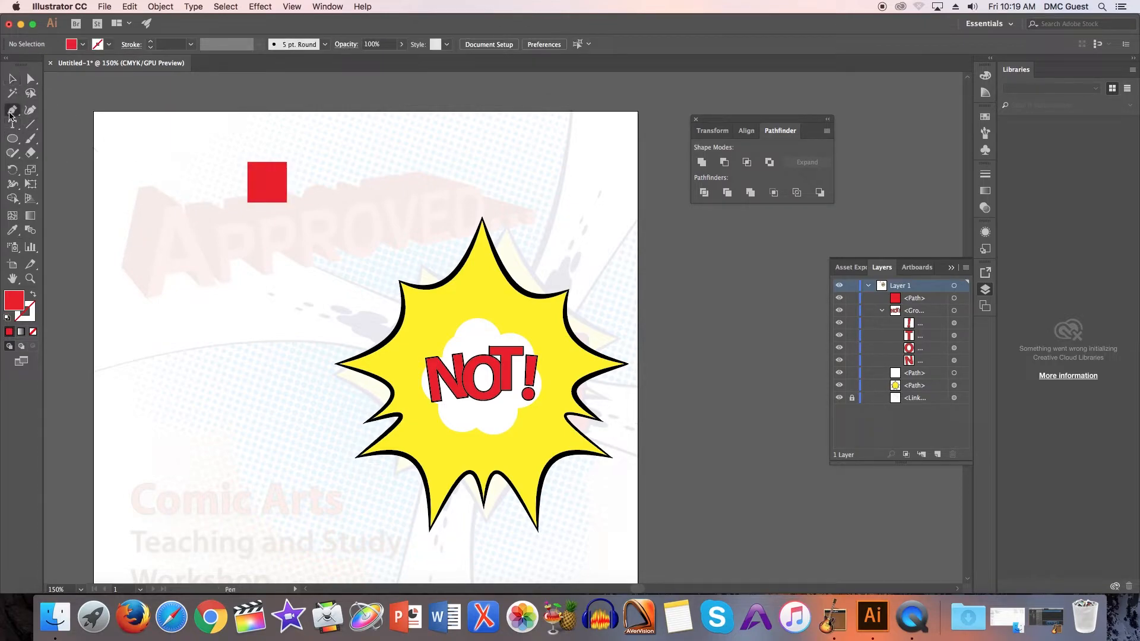
{"action": "left_click", "coordinate": [320, 202]}
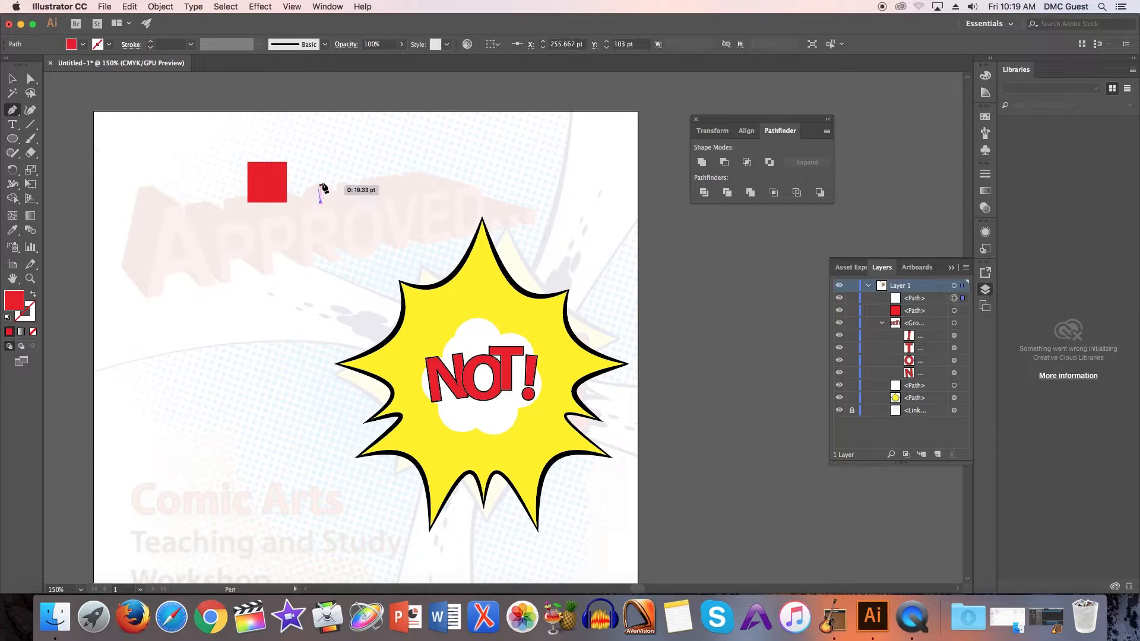
{"action": "left_click", "coordinate": [320, 161]}
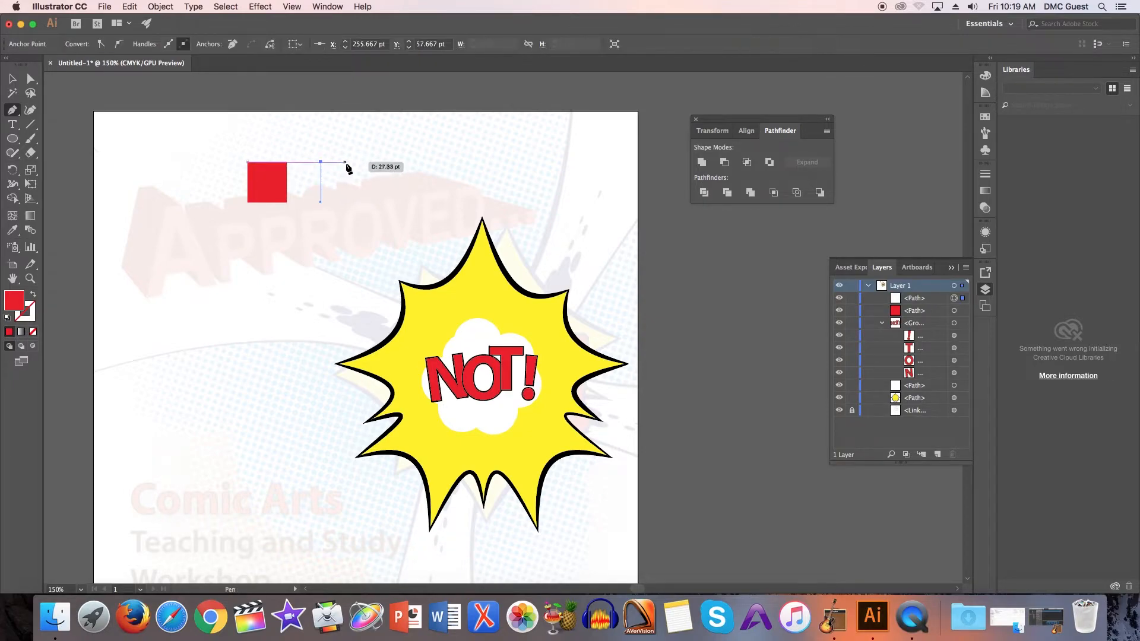
{"action": "left_click_drag", "start_coordinate": [355, 162], "coordinate": [368, 179]}
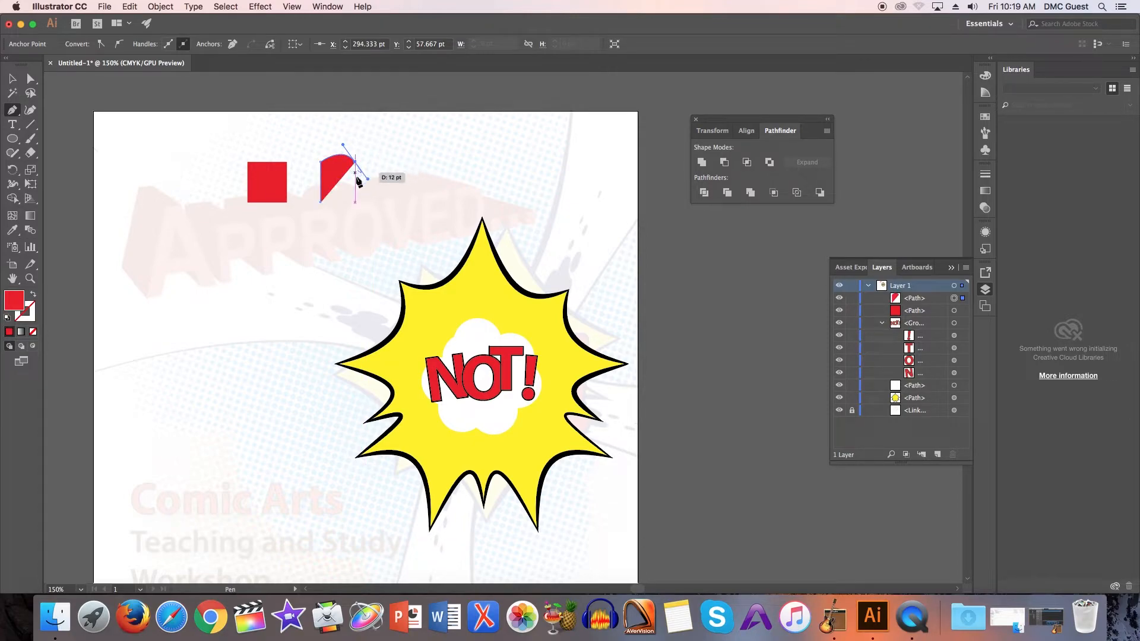
{"action": "left_click", "coordinate": [355, 203]}
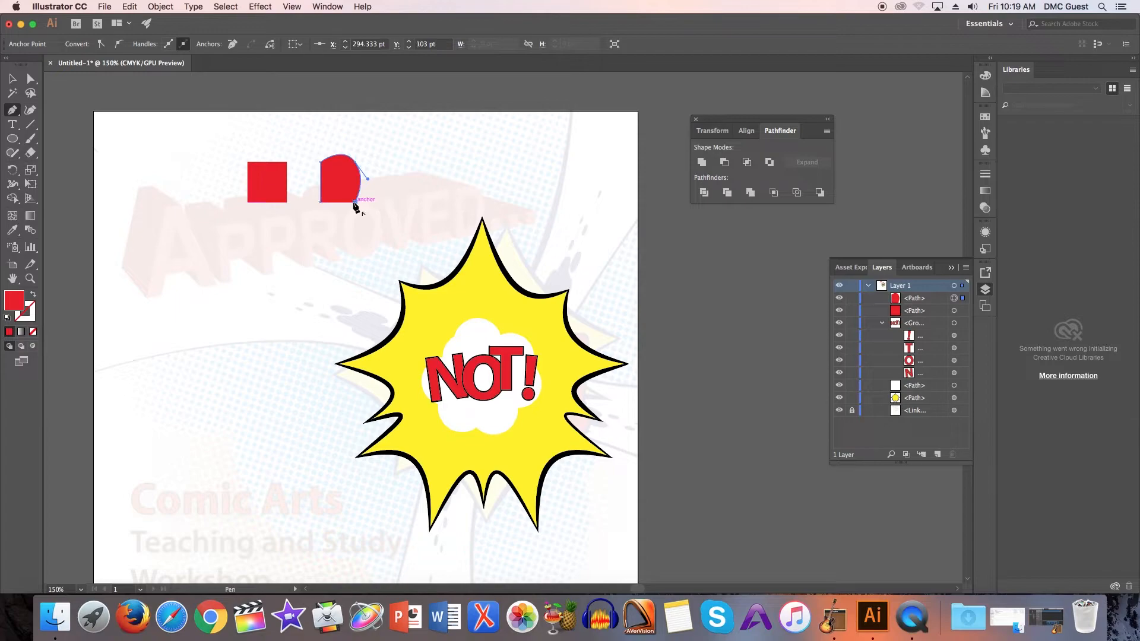
{"action": "left_click", "coordinate": [321, 203]}
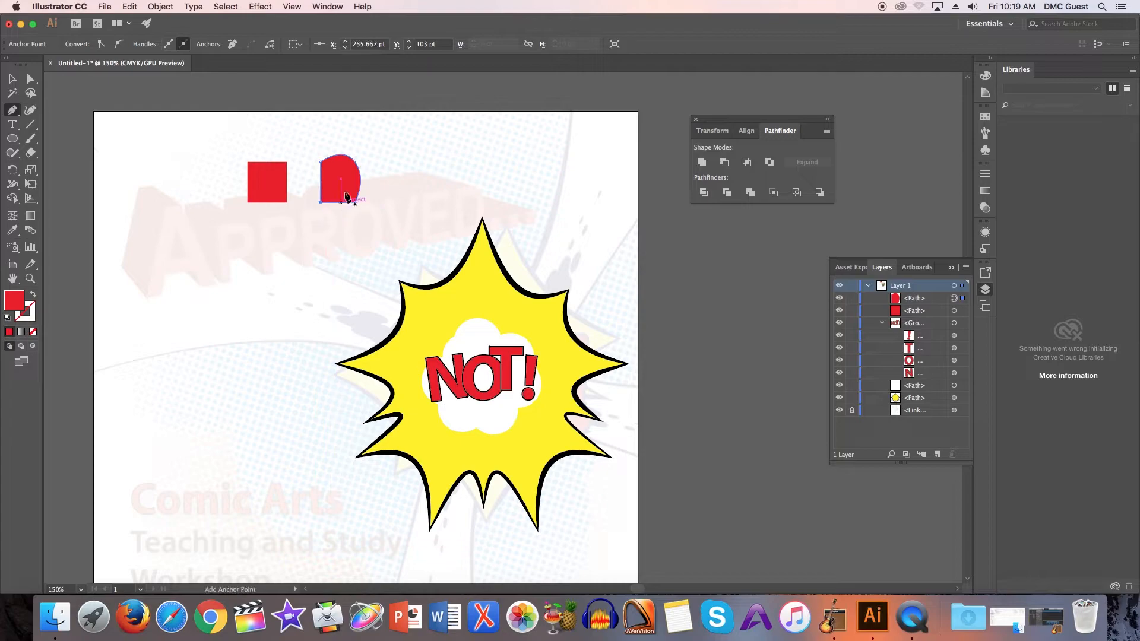
{"action": "key", "text": "v"}
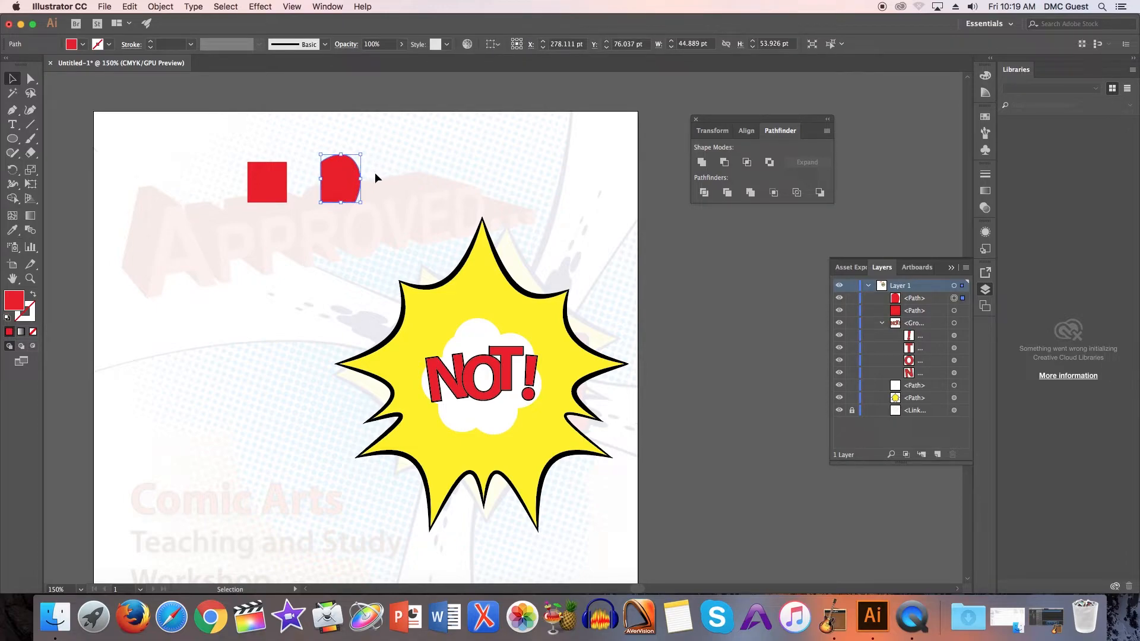
{"action": "left_click", "coordinate": [376, 173]}
Draw a third closed Pen shape beside the second one using curved anchor points, and deselect it
{"action": "left_click", "coordinate": [12, 110]}
{"action": "mouse_move", "coordinate": [381, 203]}
{"action": "left_mouse_down"}
{"action": "mouse_move", "coordinate": [380, 189]}
{"action": "mouse_move", "coordinate": [403, 172]}
{"action": "mouse_move", "coordinate": [422, 193]}
{"action": "mouse_move", "coordinate": [397, 210]}
{"action": "mouse_move", "coordinate": [373, 193]}
{"action": "left_mouse_up"}
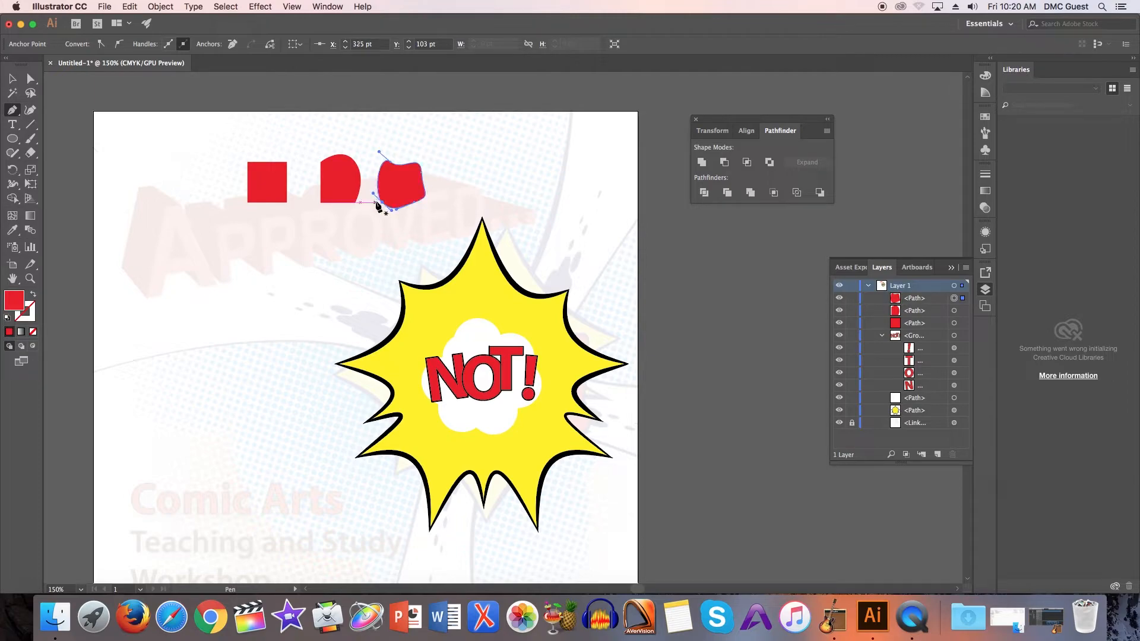
{"action": "key", "text": "v"}
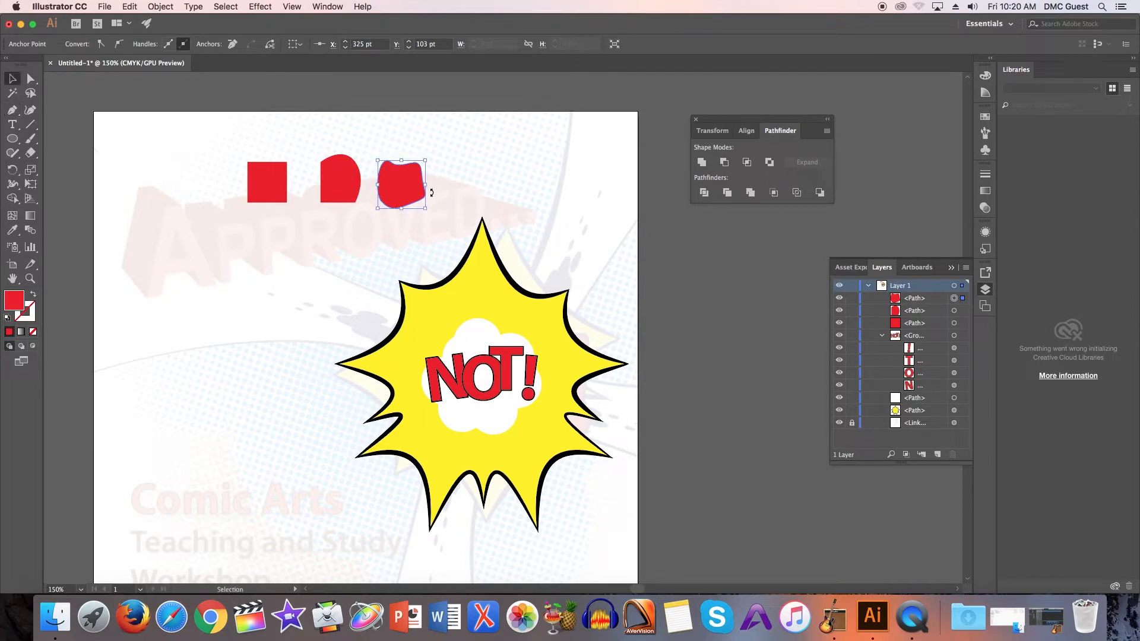
{"action": "left_click", "coordinate": [435, 150]}
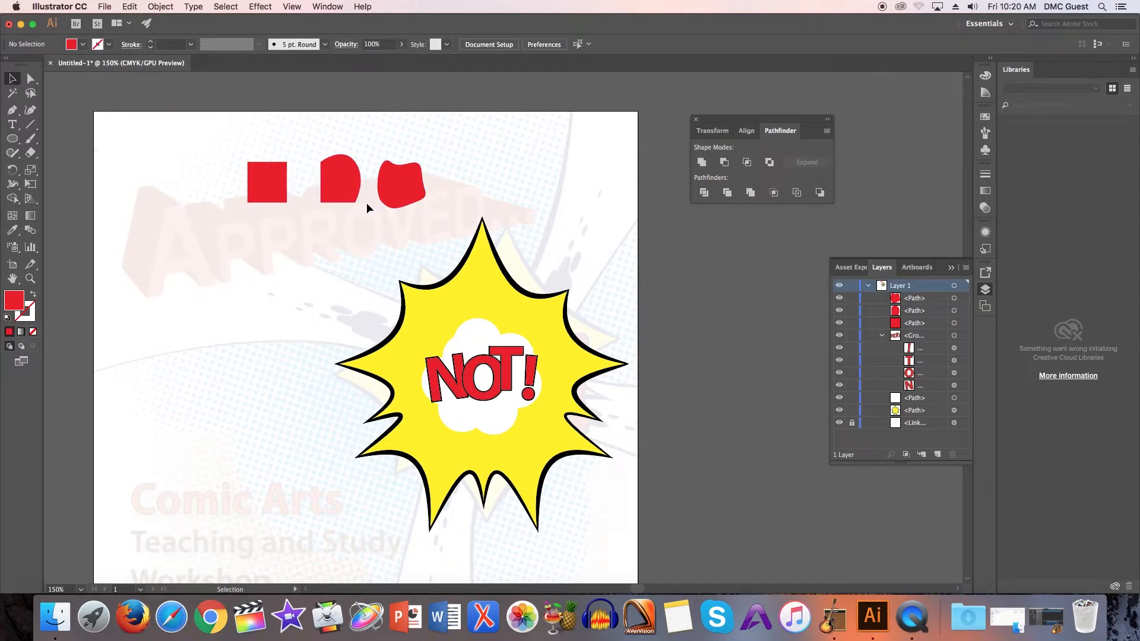
Convert the middle red shape's upper-right anchor to a corner point and its upper-left anchor to a smooth point
{"action": "left_click", "coordinate": [345, 189]}
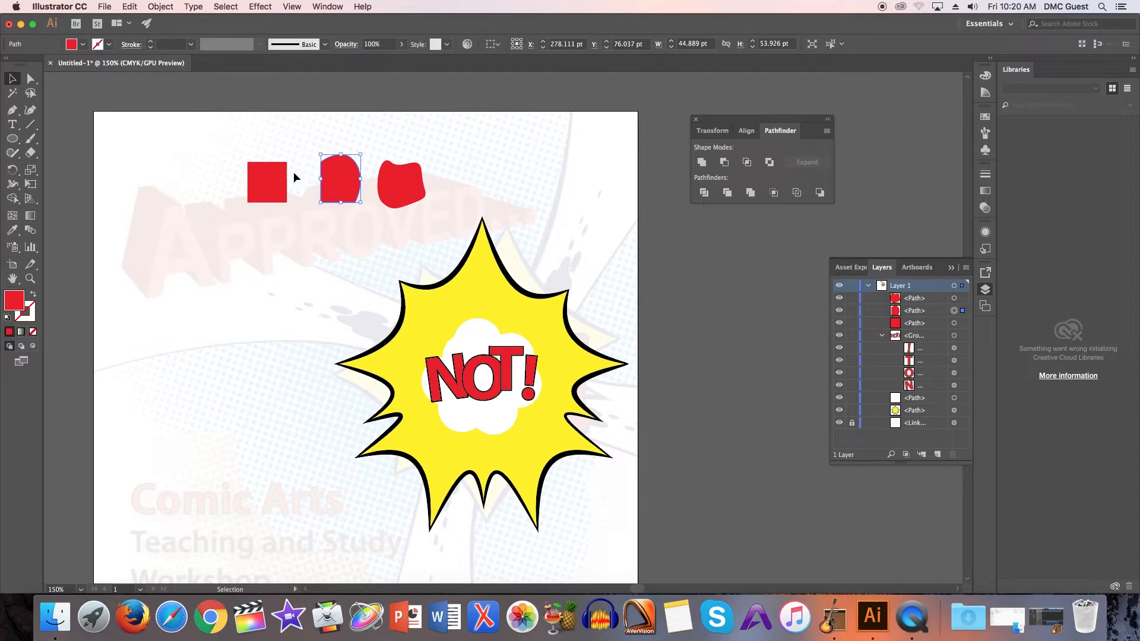
{"action": "left_click", "coordinate": [31, 81]}
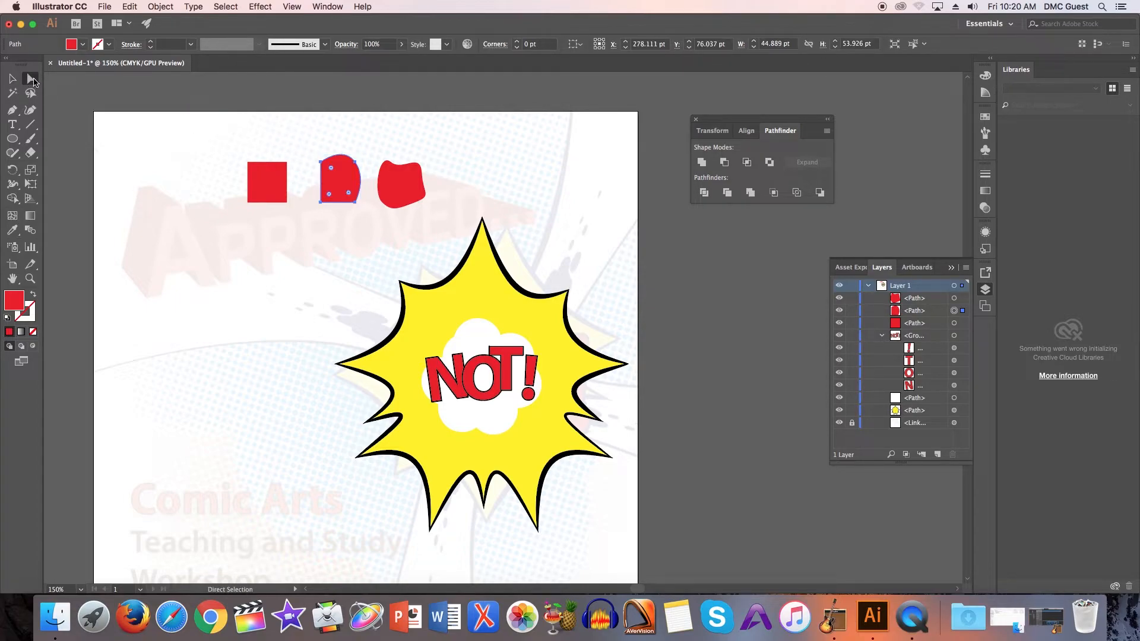
{"action": "left_click", "coordinate": [316, 126]}
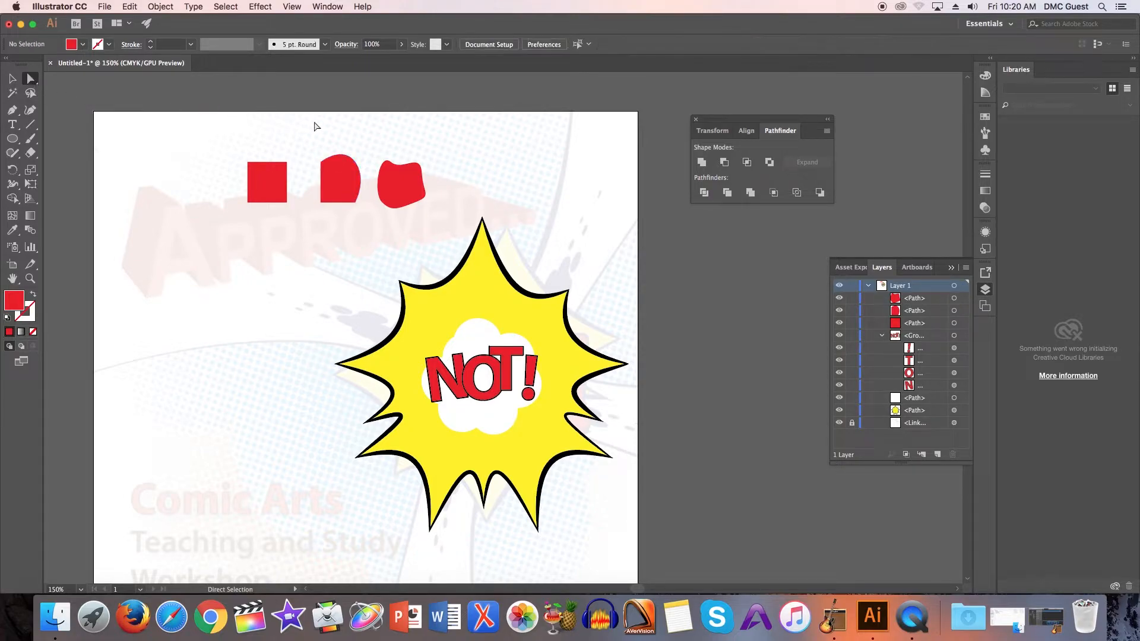
{"action": "left_click", "coordinate": [355, 162]}
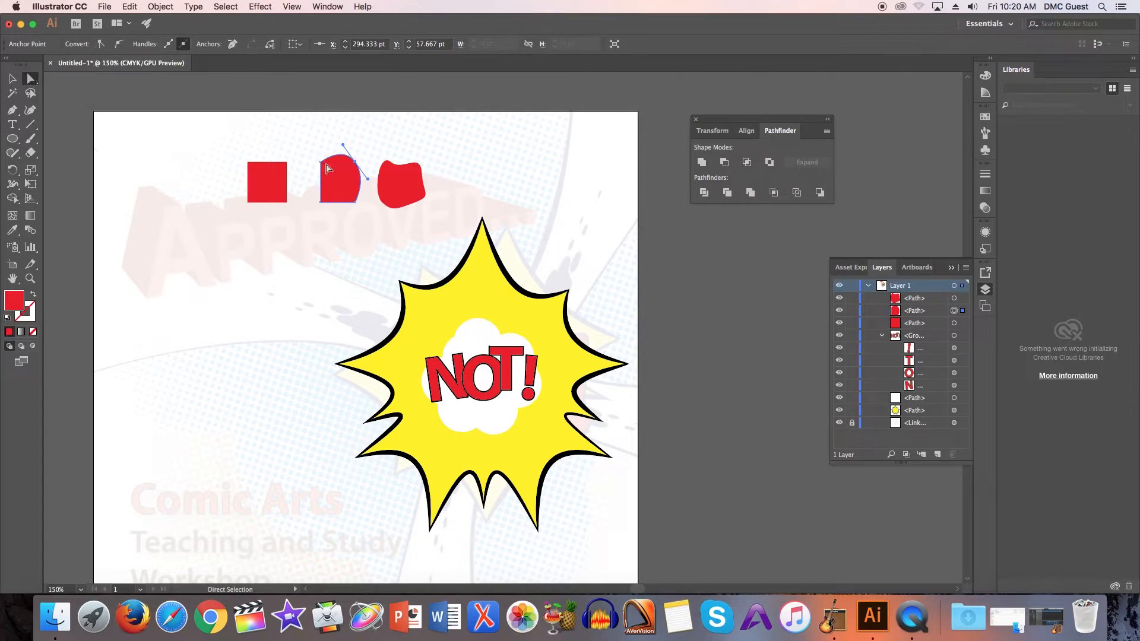
{"action": "left_click", "coordinate": [104, 45]}
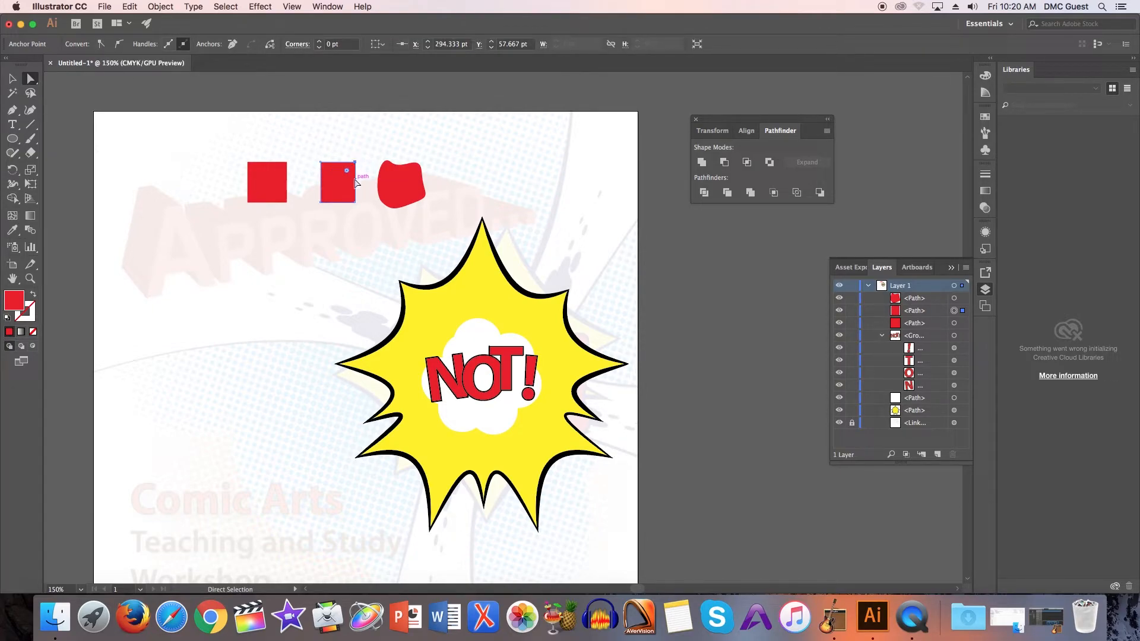
{"action": "left_click", "coordinate": [352, 146]}
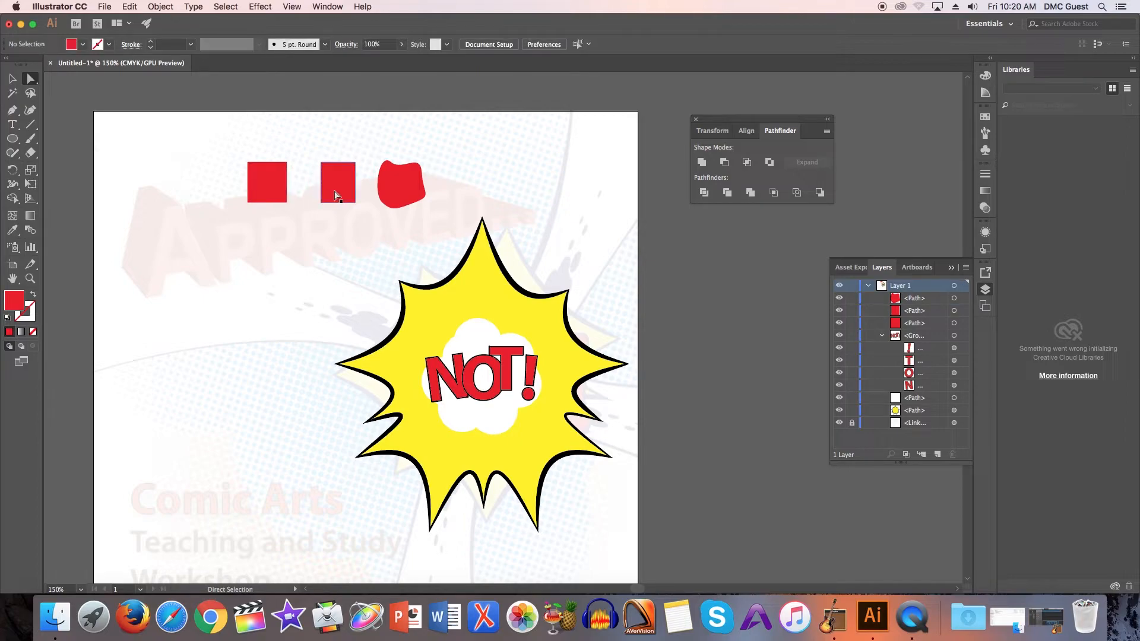
{"action": "left_click", "coordinate": [322, 163]}
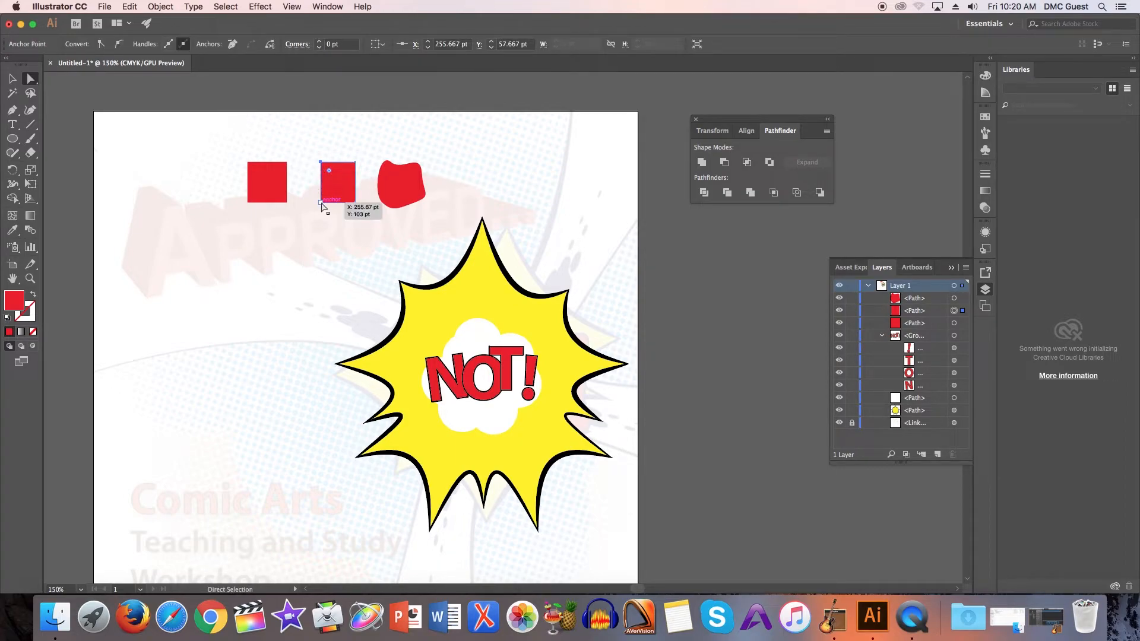
{"action": "left_click", "coordinate": [121, 48]}
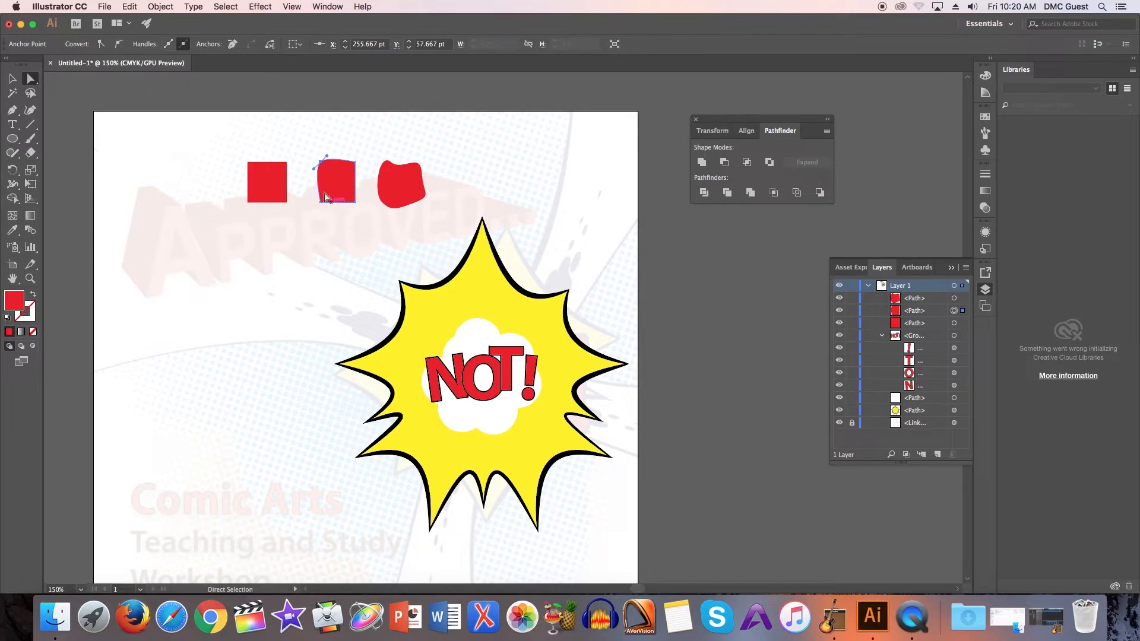
Extend the middle red shape's upper-left handle outward, and convert all anchors of the third red shape to corner points
{"action": "left_click_drag", "start_coordinate": [314, 169], "coordinate": [304, 175]}
{"action": "left_click", "coordinate": [363, 160]}
{"action": "left_click", "coordinate": [398, 184]}
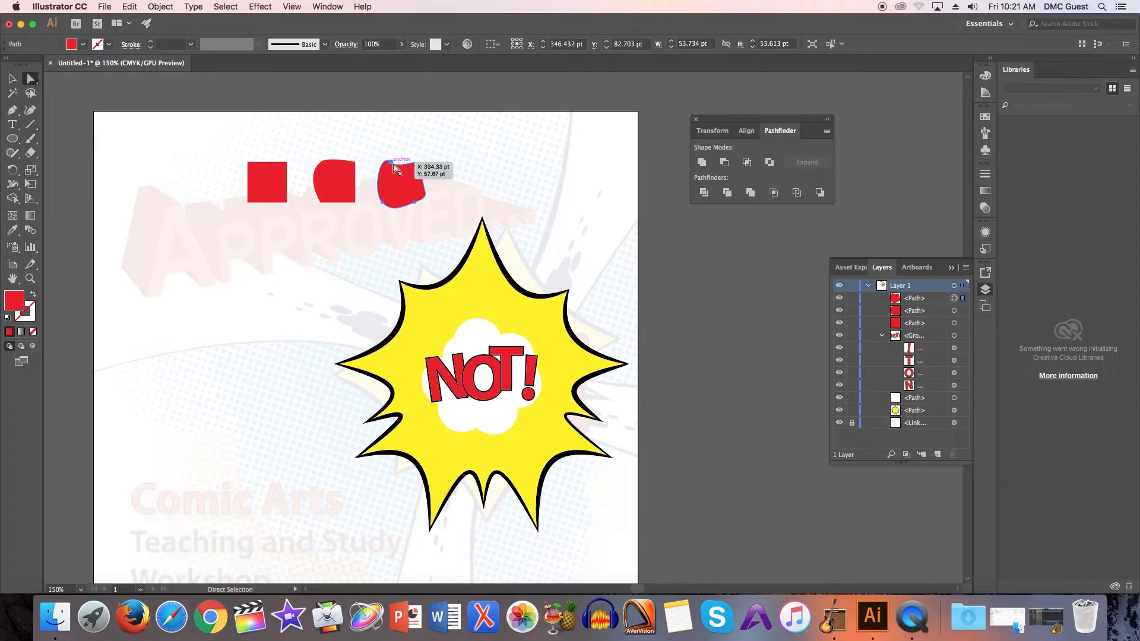
{"action": "left_click", "coordinate": [425, 185]}
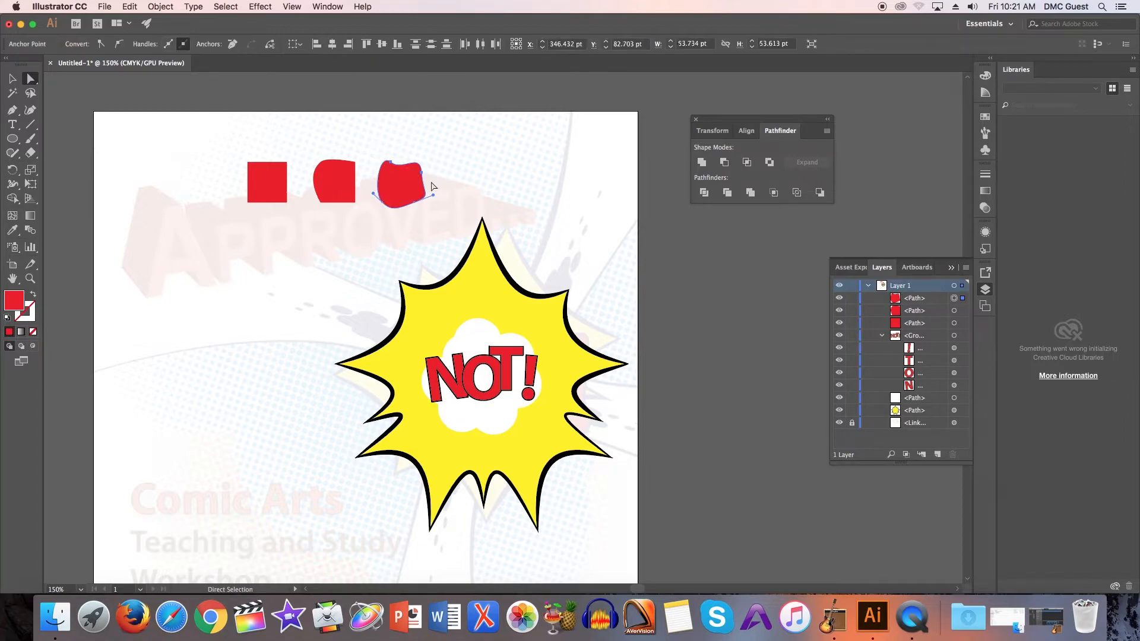
{"action": "left_click", "coordinate": [101, 45]}
{"action": "left_click_drag", "start_coordinate": [430, 220], "coordinate": [380, 202]}
{"action": "left_click", "coordinate": [98, 45]}
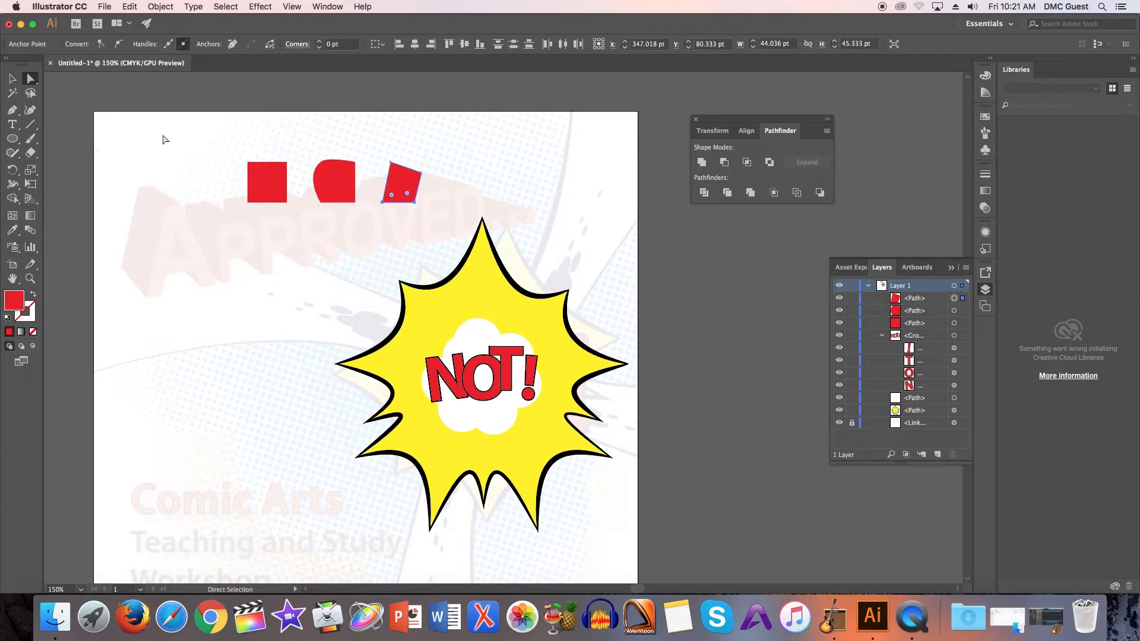
{"action": "left_click", "coordinate": [163, 138]}
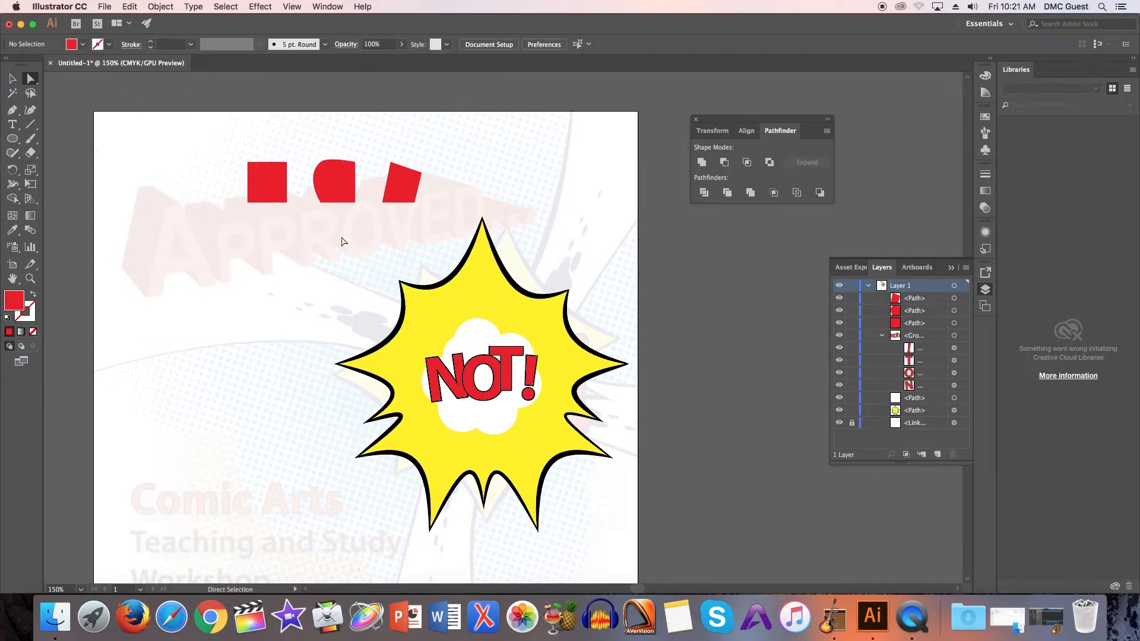
Delete the three red practice shapes above the APPROVED lettering
{"action": "key", "text": "v"}
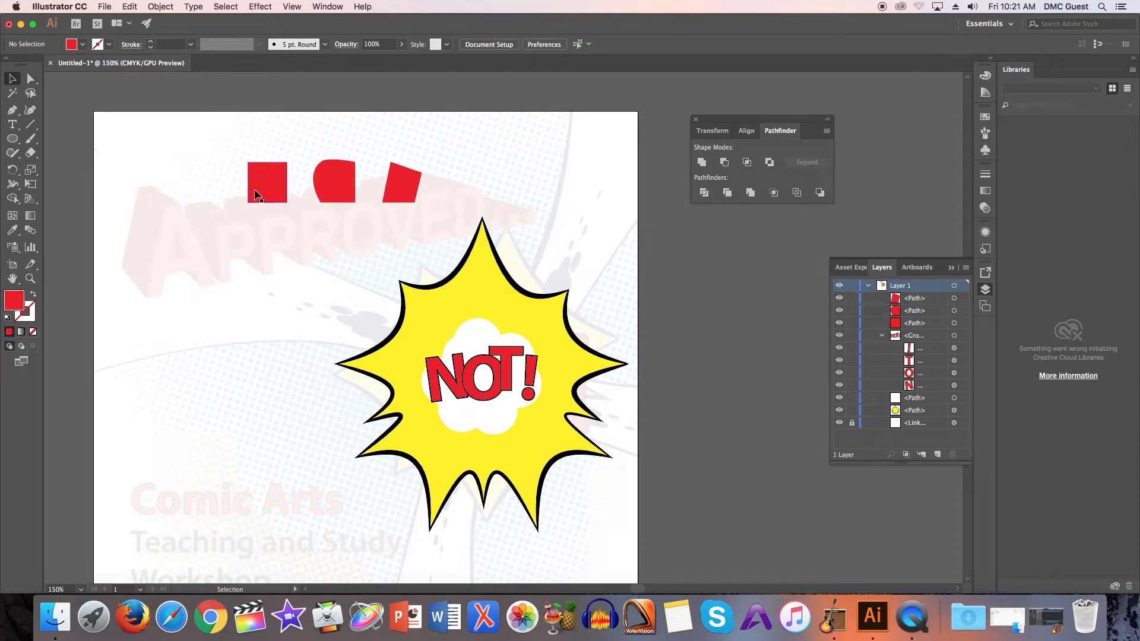
{"action": "left_click_drag", "start_coordinate": [195, 143], "coordinate": [419, 214]}
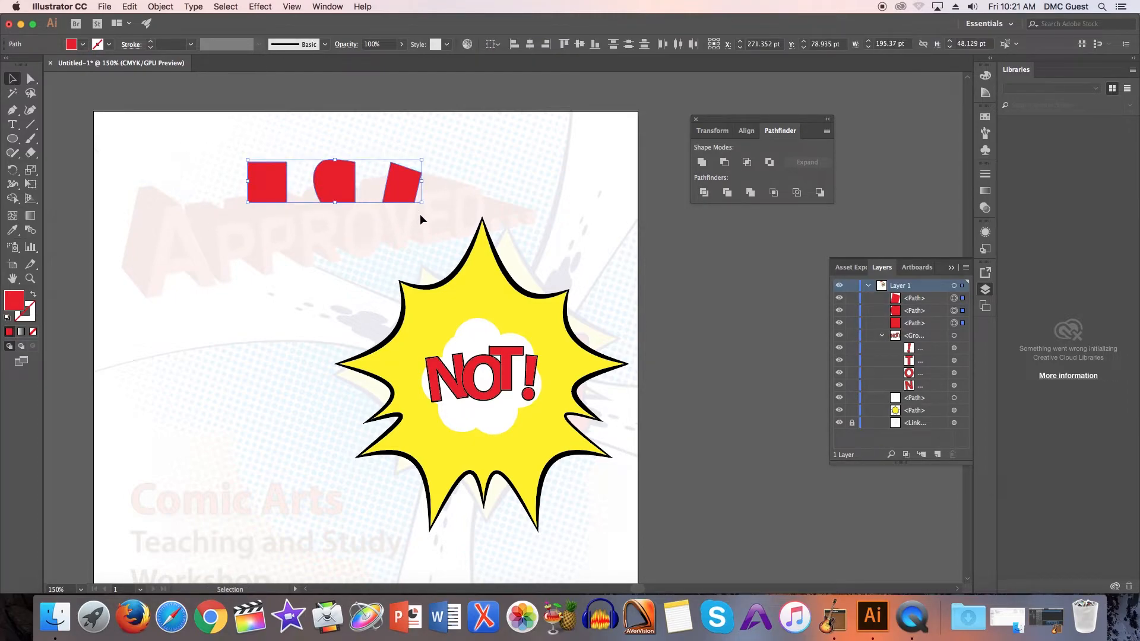
{"action": "key", "text": "Delete"}
Start a Pen path inside the starburst's upper-right area and curve it upward to a smooth anchor above the artboard's top edge
{"action": "scroll", "coordinate": [450, 231], "scroll_direction": "up", "scroll_amount": 3}
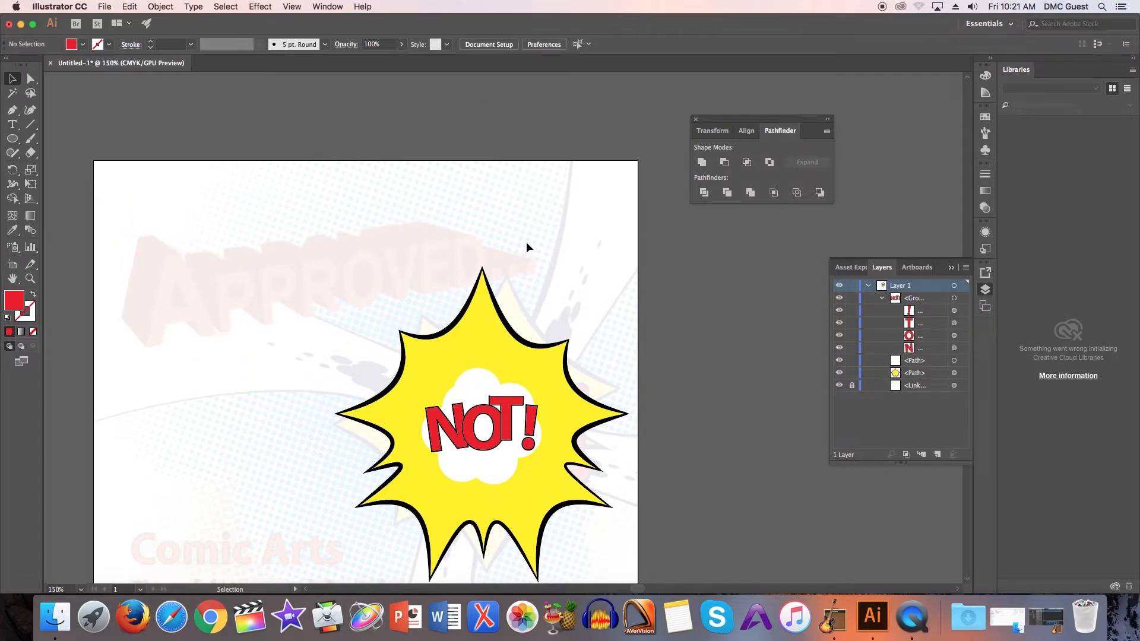
{"action": "left_click", "coordinate": [12, 110]}
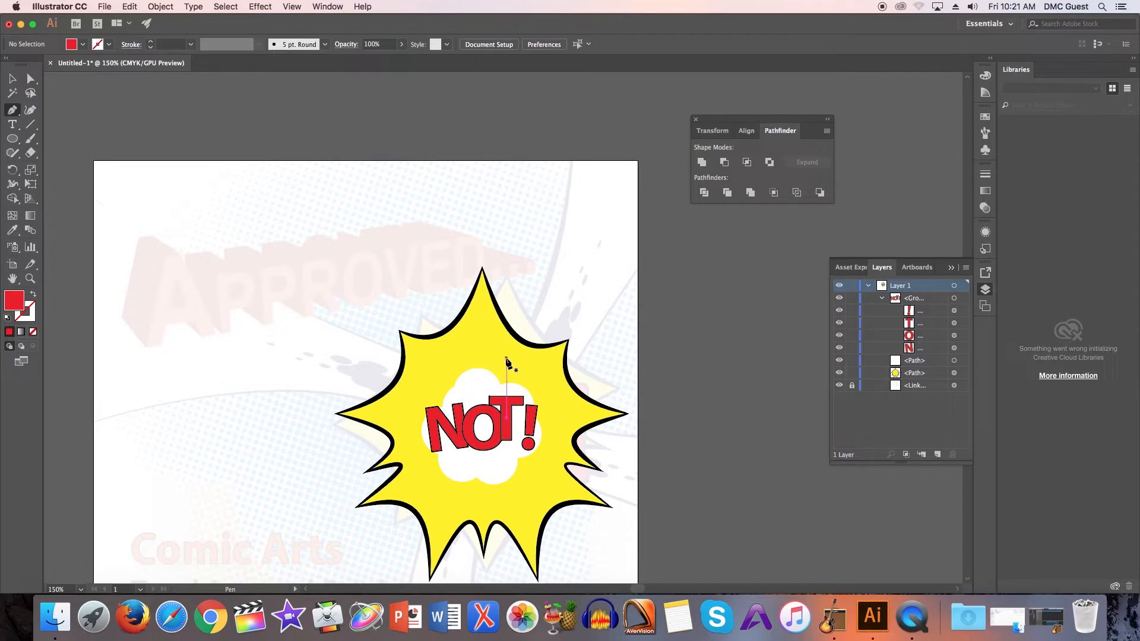
{"action": "left_click_drag", "start_coordinate": [507, 354], "coordinate": [536, 318]}
{"action": "left_click_drag", "start_coordinate": [531, 327], "coordinate": [532, 323]}
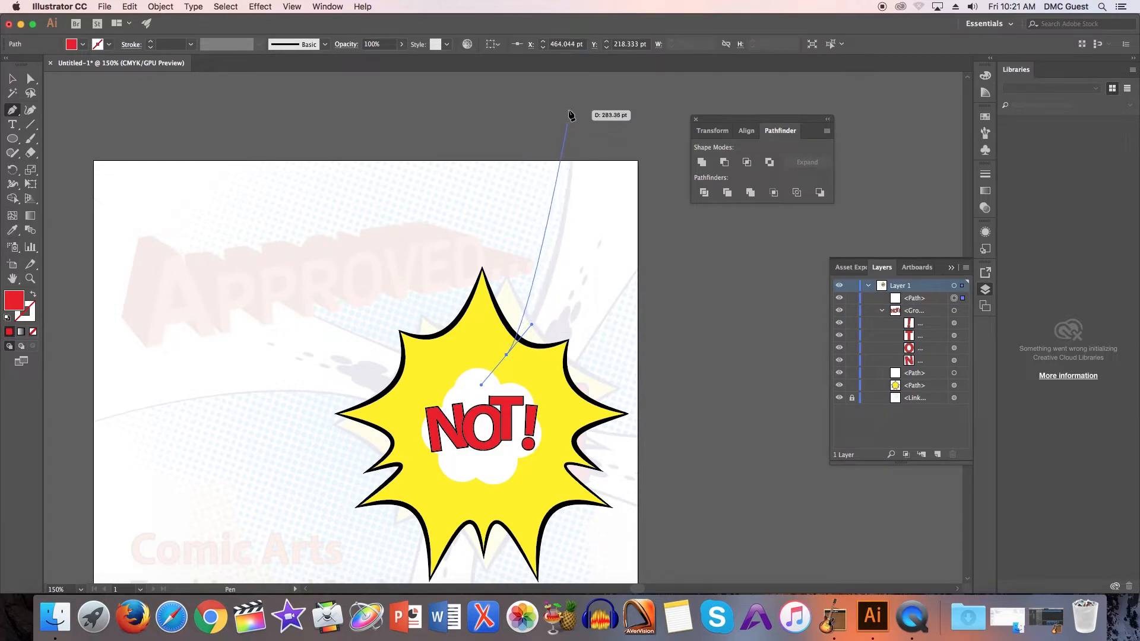
{"action": "scroll", "coordinate": [588, 114], "scroll_direction": "up", "scroll_amount": 3}
{"action": "left_click_drag", "start_coordinate": [576, 153], "coordinate": [570, 102]}
{"action": "scroll", "coordinate": [547, 83], "scroll_direction": "up", "scroll_amount": 4}
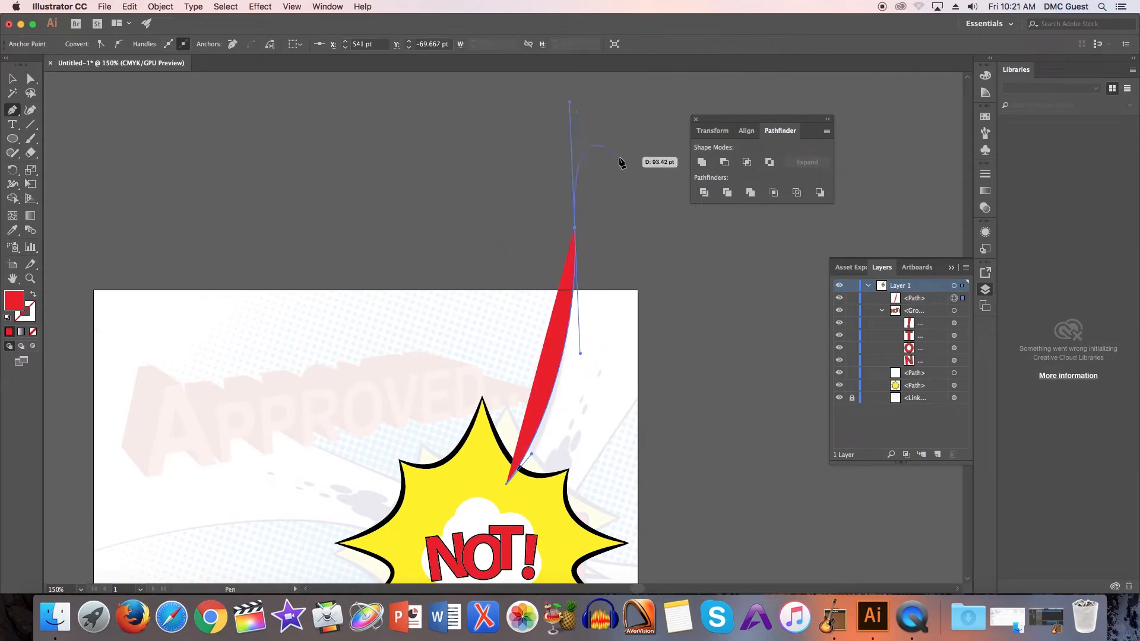
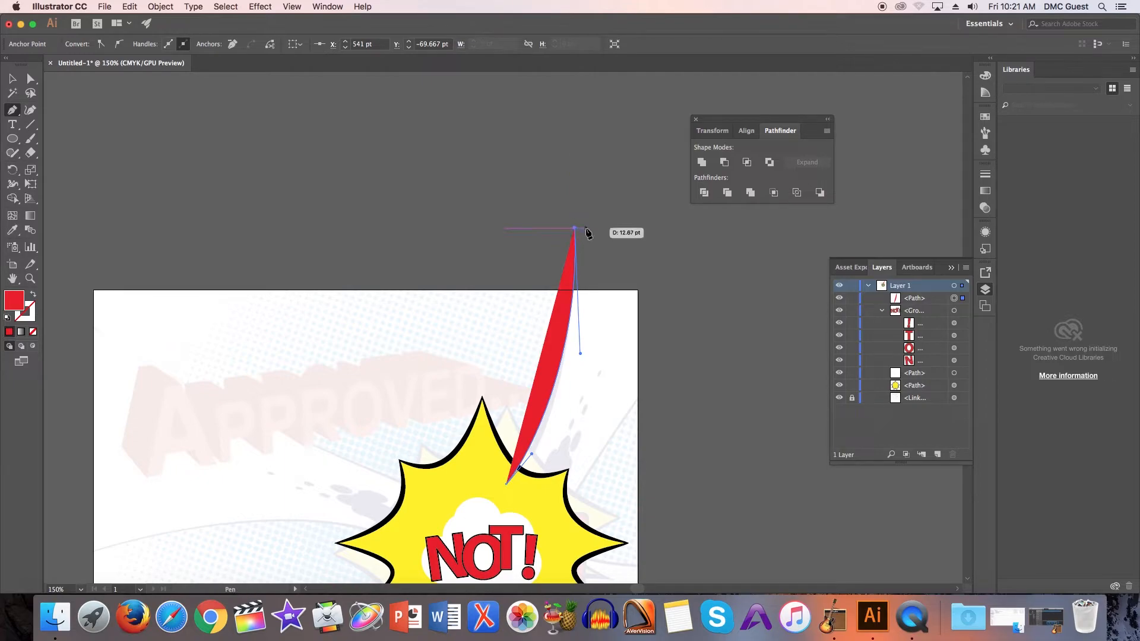
Add a straight outer edge, curve the path back into the starburst, close it as a ray about 277 × 317 pt, and deselect it
{"action": "left_click", "coordinate": [752, 268]}
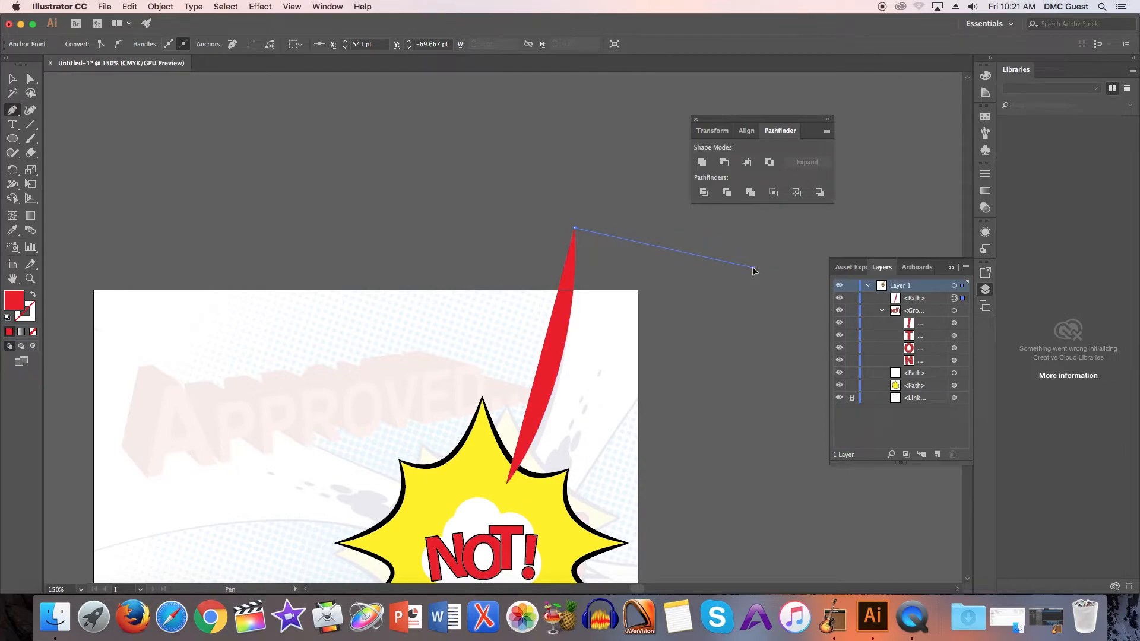
{"action": "left_click", "coordinate": [753, 269]}
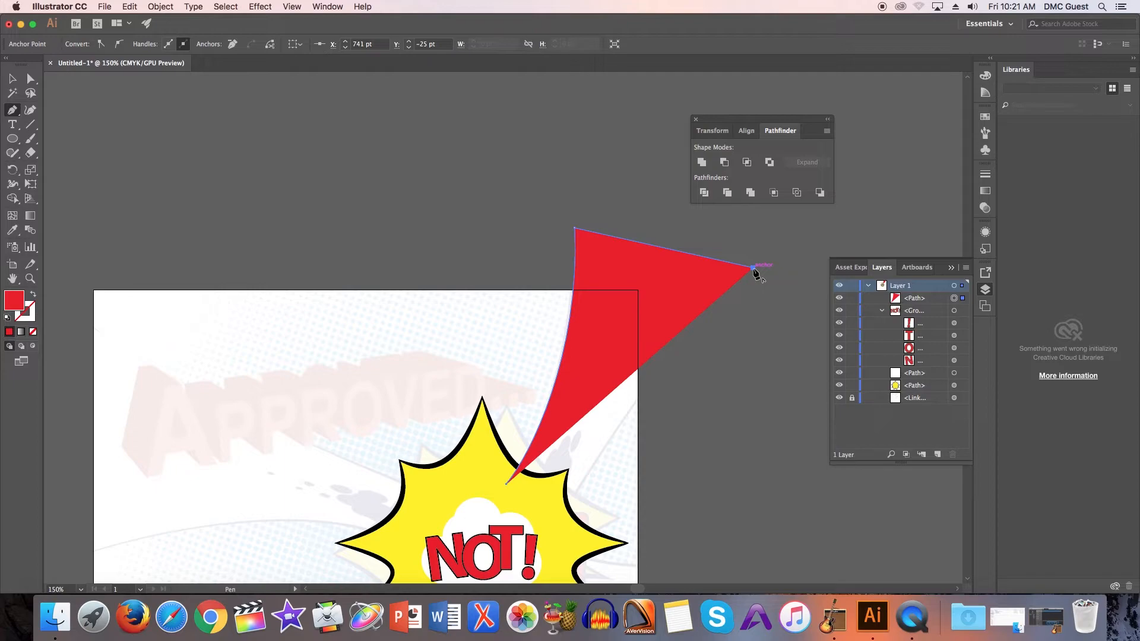
{"action": "left_click_drag", "start_coordinate": [753, 269], "coordinate": [760, 331]}
{"action": "left_click_drag", "start_coordinate": [542, 510], "coordinate": [427, 539]}
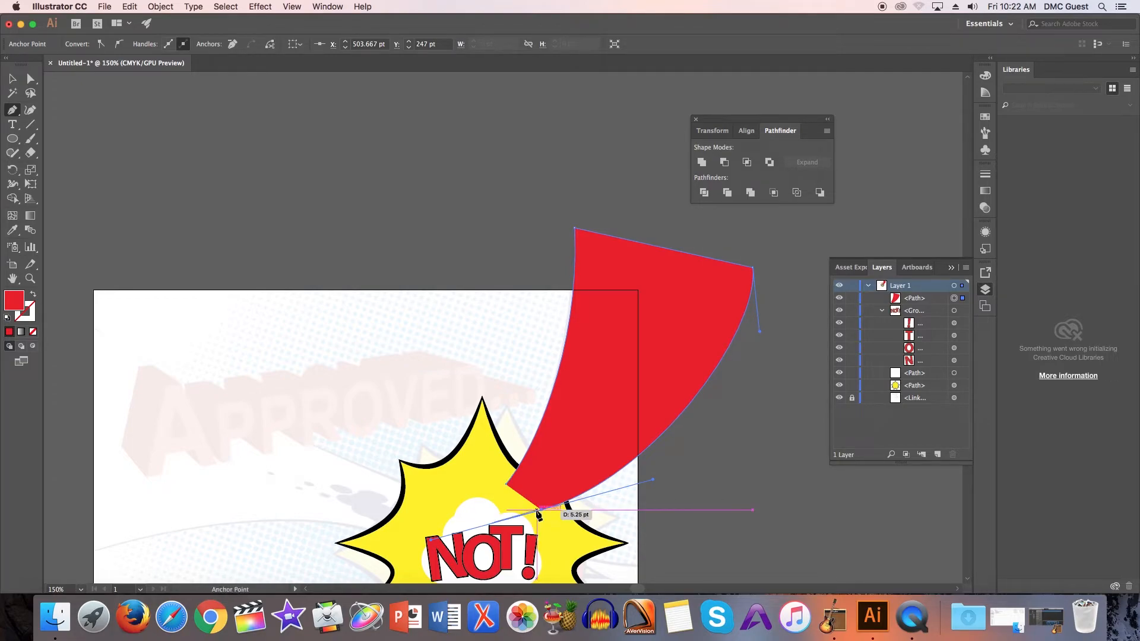
{"action": "left_click", "coordinate": [542, 512]}
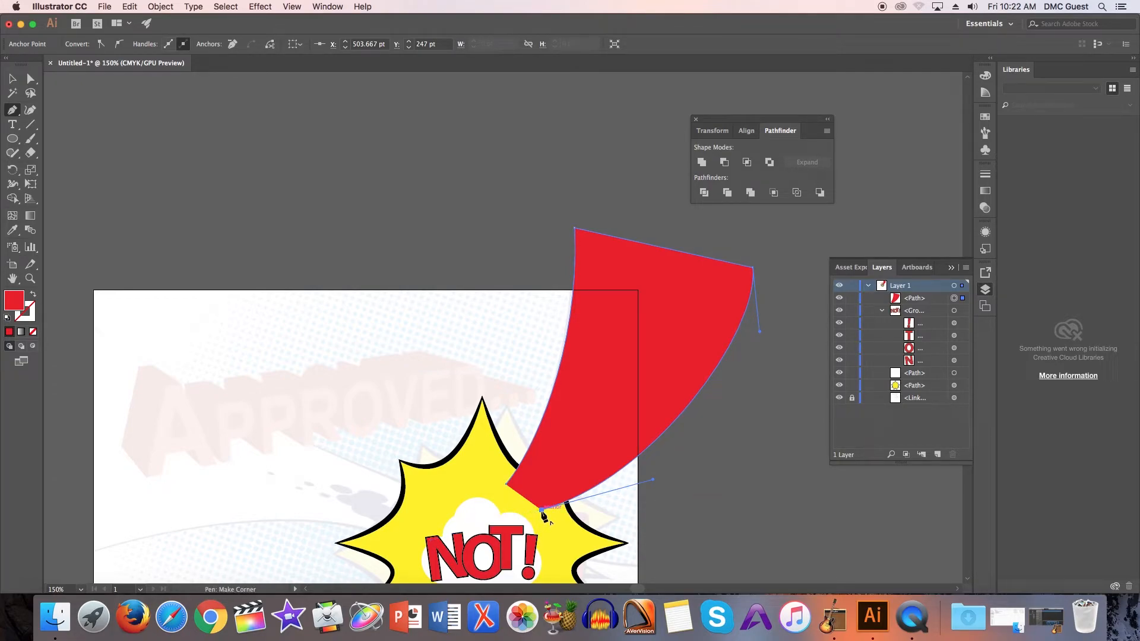
{"action": "left_click", "coordinate": [506, 485]}
{"action": "scroll", "coordinate": [512, 487], "scroll_direction": "down", "scroll_amount": 3}
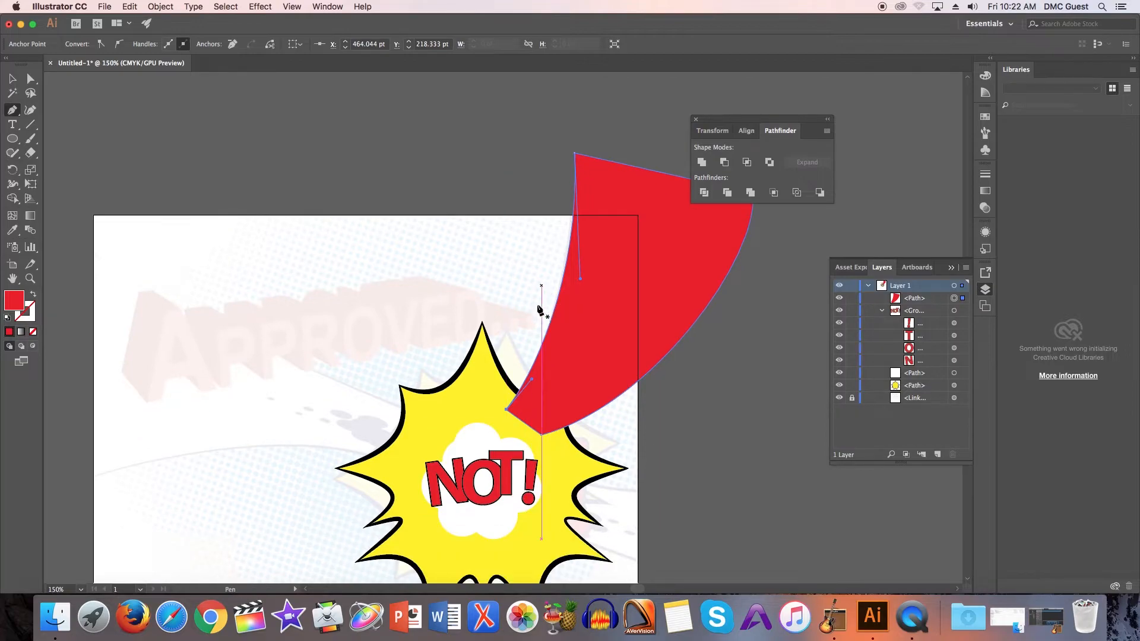
{"action": "left_click", "coordinate": [12, 79]}
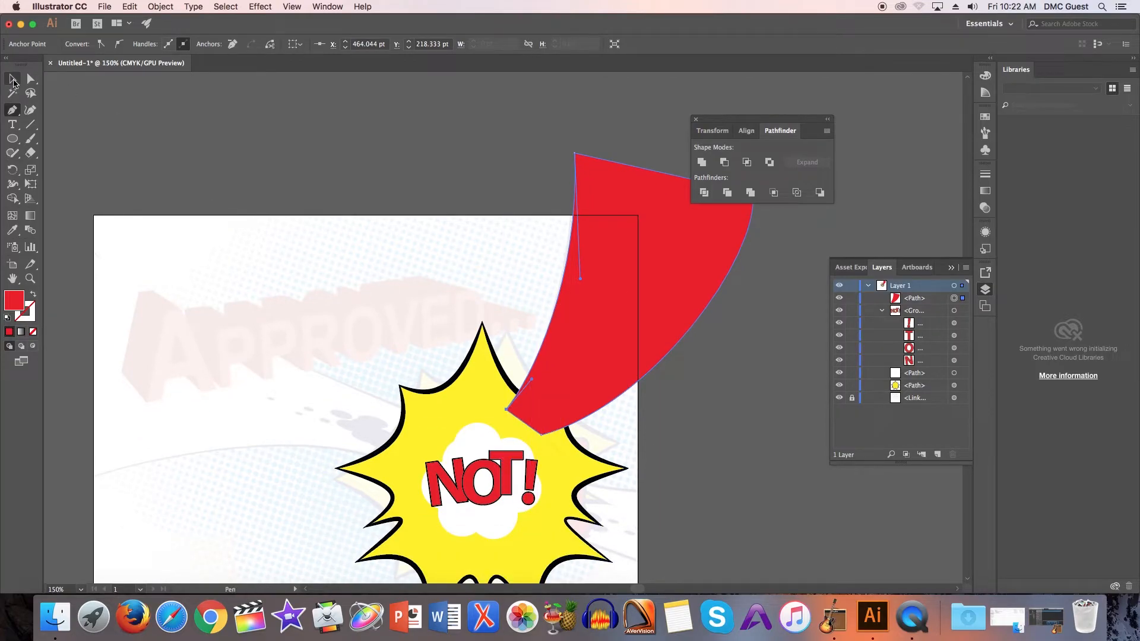
{"action": "left_click", "coordinate": [406, 181]}
Give the curved red ray a white fill and a black stroke
{"action": "scroll", "coordinate": [408, 182], "scroll_direction": "down", "scroll_amount": 2}
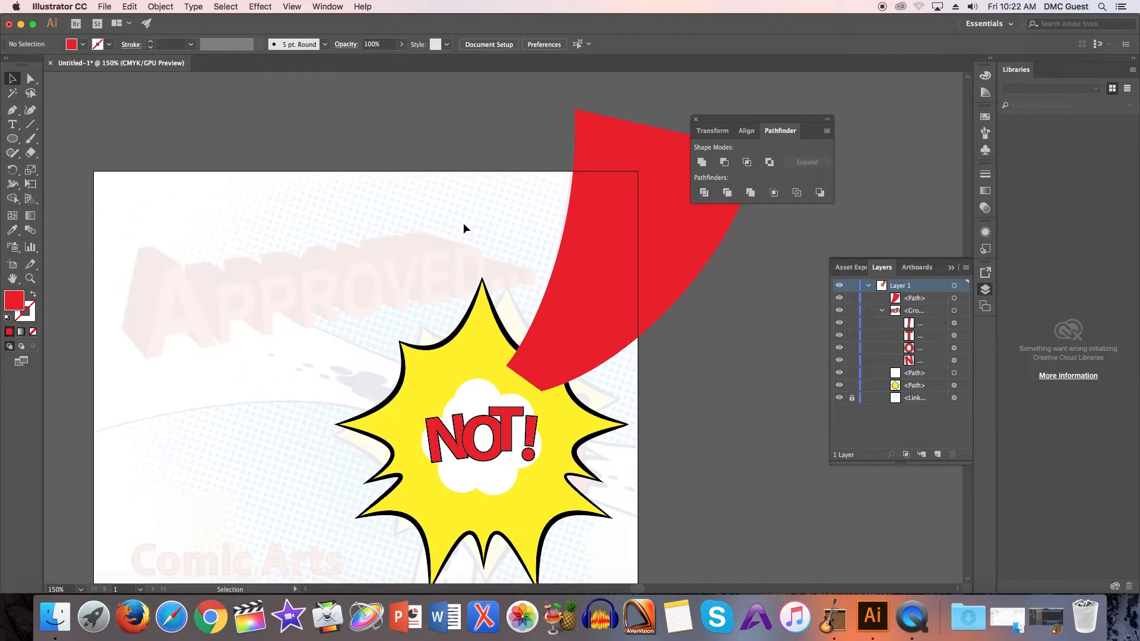
{"action": "left_click", "coordinate": [537, 303]}
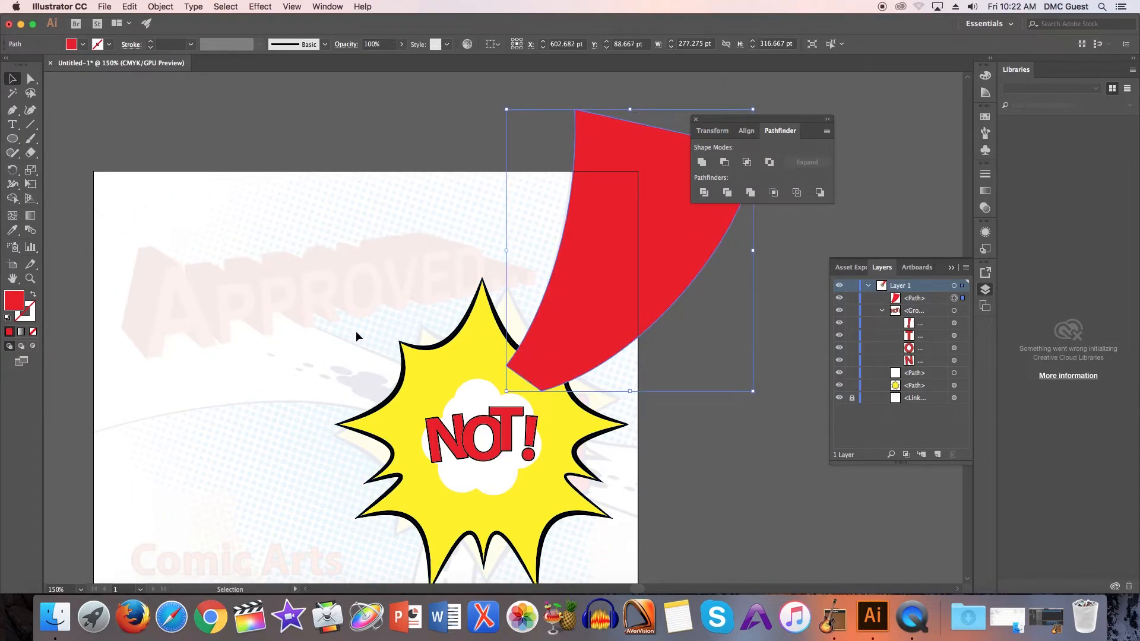
{"action": "left_click", "coordinate": [83, 44]}
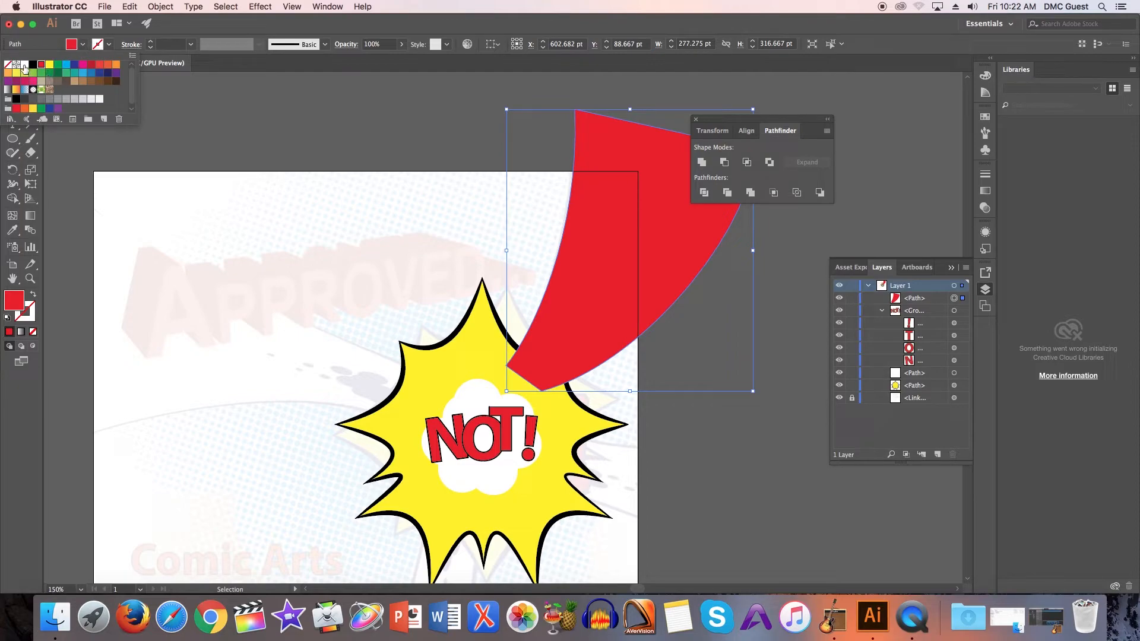
{"action": "left_click", "coordinate": [23, 67]}
{"action": "left_click", "coordinate": [108, 45]}
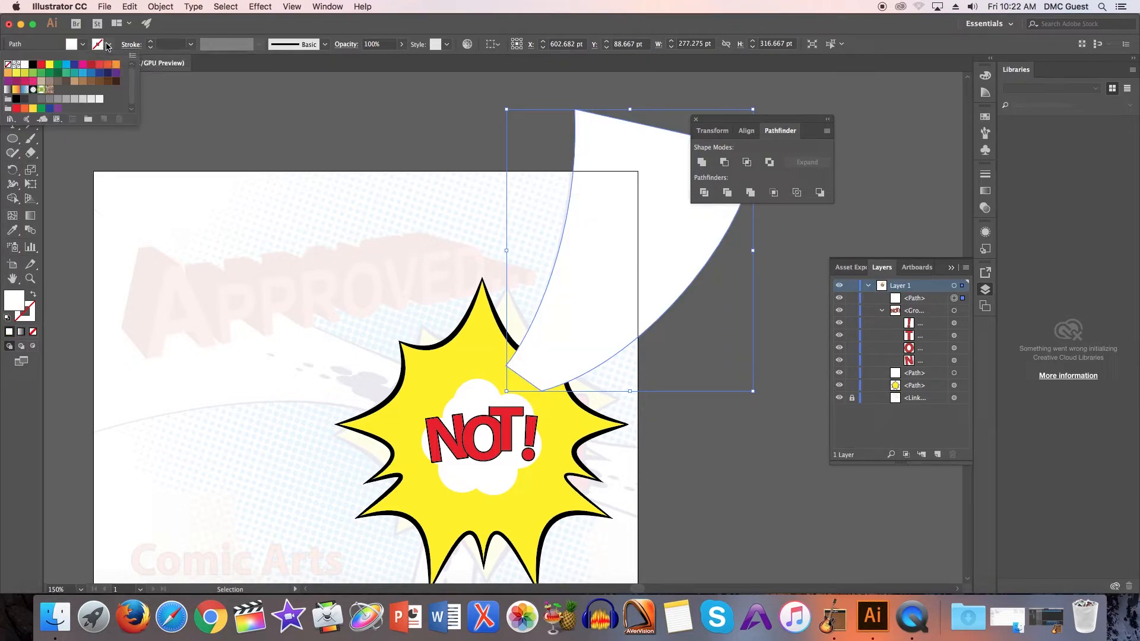
{"action": "left_click", "coordinate": [33, 64]}
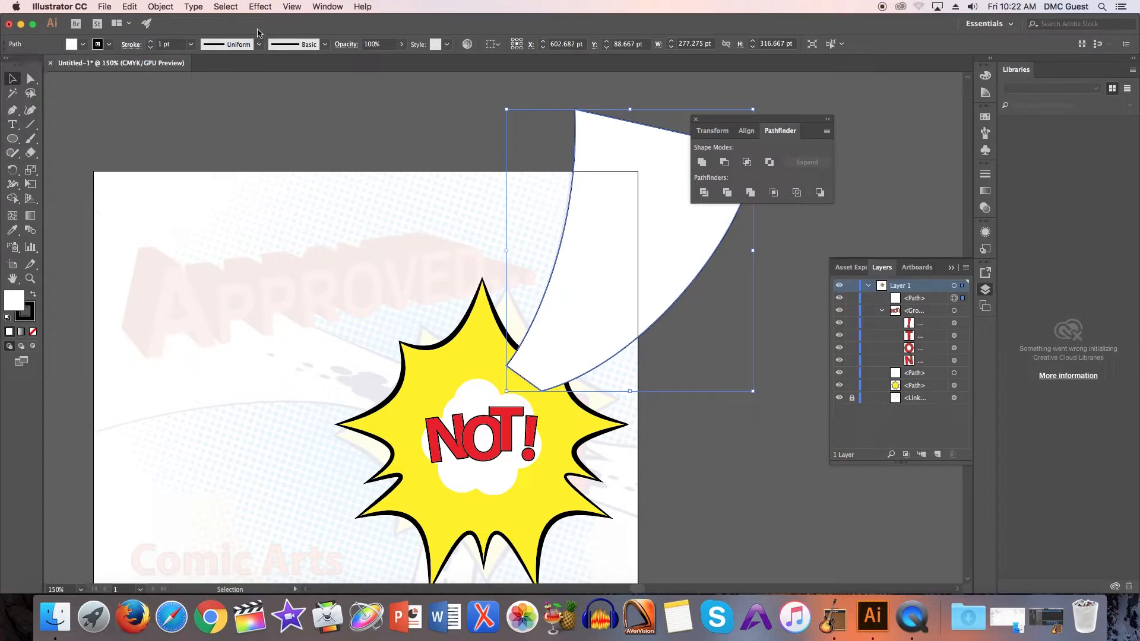
Thicken the strokes along the ray's two curved sides to about 6 pt with the Width tool, and deselect it
{"action": "left_click", "coordinate": [12, 184]}
{"action": "left_click_drag", "start_coordinate": [526, 327], "coordinate": [532, 326]}
{"action": "left_click_drag", "start_coordinate": [602, 370], "coordinate": [599, 369]}
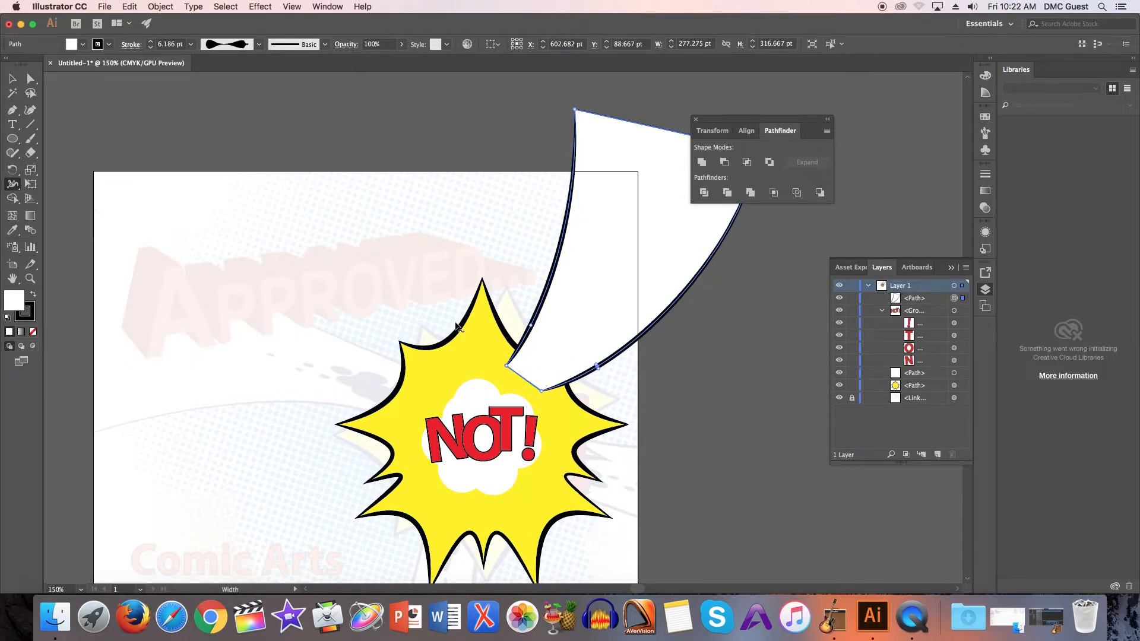
{"action": "key", "text": "v"}
{"action": "left_click", "coordinate": [418, 186]}
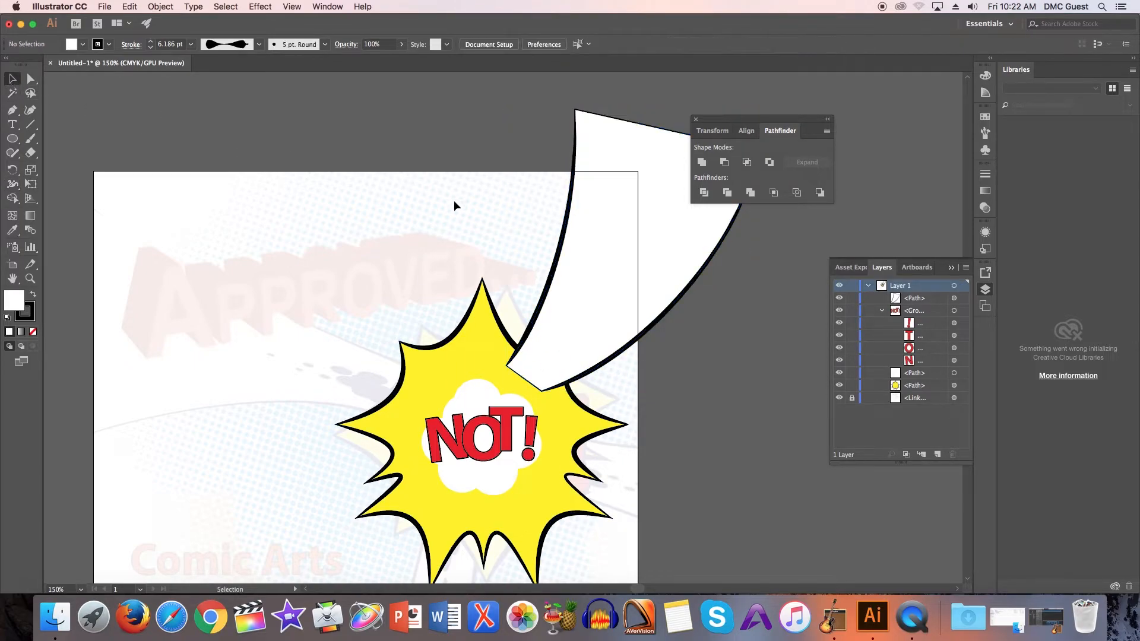
Draw a rectangle about 134 × 285 pt beside the ray and widen its left stroke to about 6.7 pt and right to about 11.6 pt
{"action": "scroll", "coordinate": [596, 253], "scroll_direction": "up", "scroll_amount": 1}
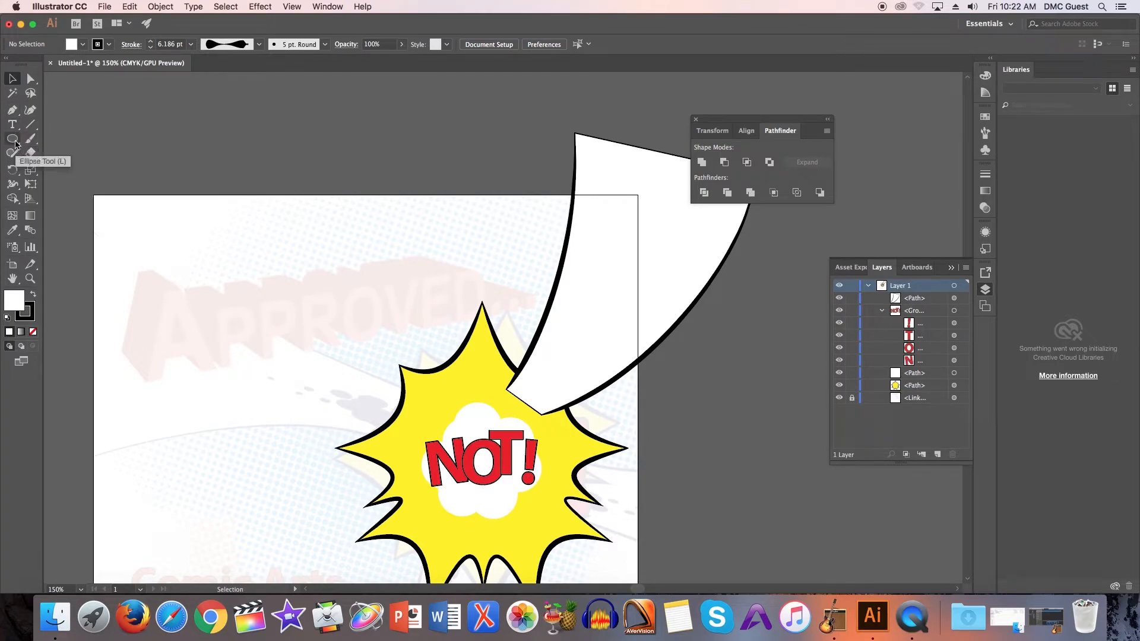
{"action": "left_click_drag", "start_coordinate": [13, 143], "coordinate": [59, 140]}
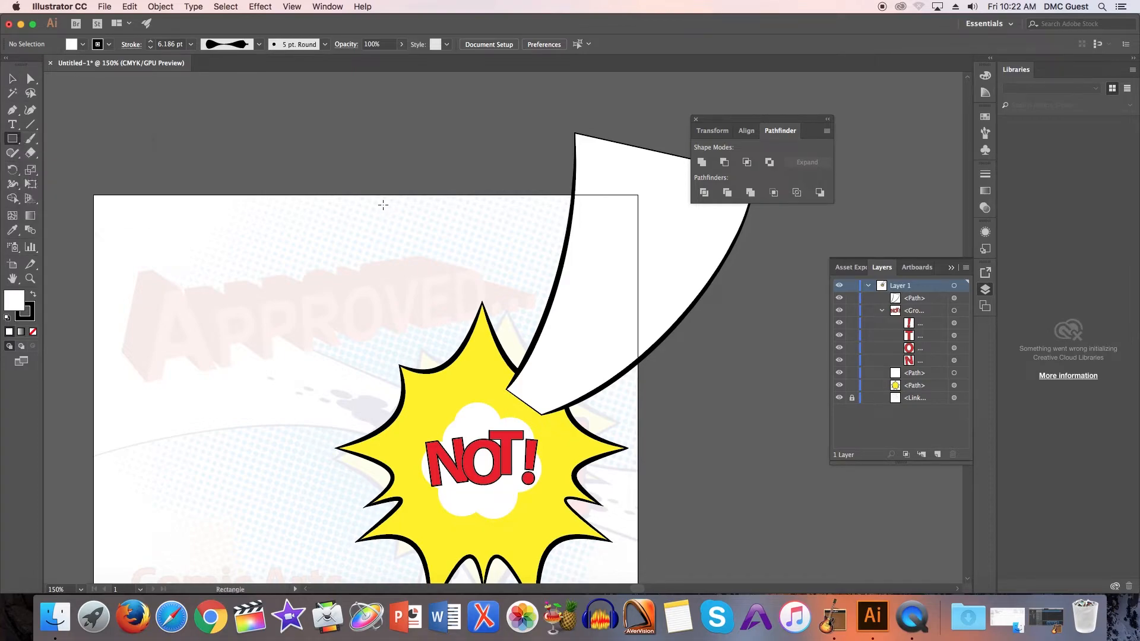
{"action": "mouse_move", "coordinate": [386, 141]}
{"action": "left_mouse_down"}
{"action": "mouse_move", "coordinate": [510, 407]}
{"action": "mouse_move", "coordinate": [504, 393]}
{"action": "left_mouse_up"}
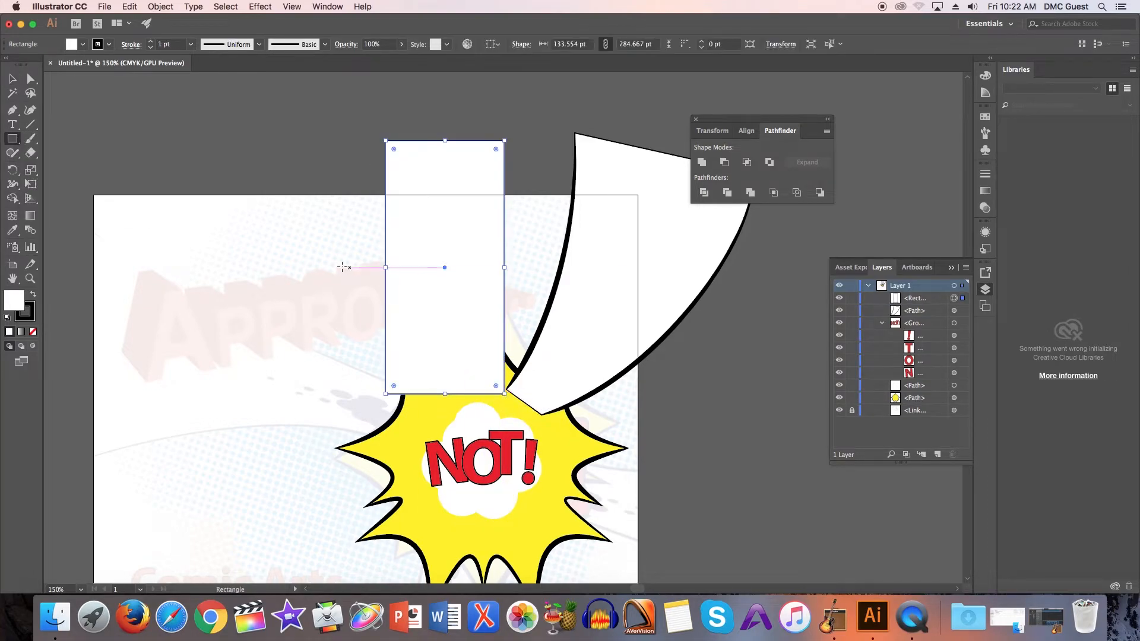
{"action": "left_click", "coordinate": [12, 184]}
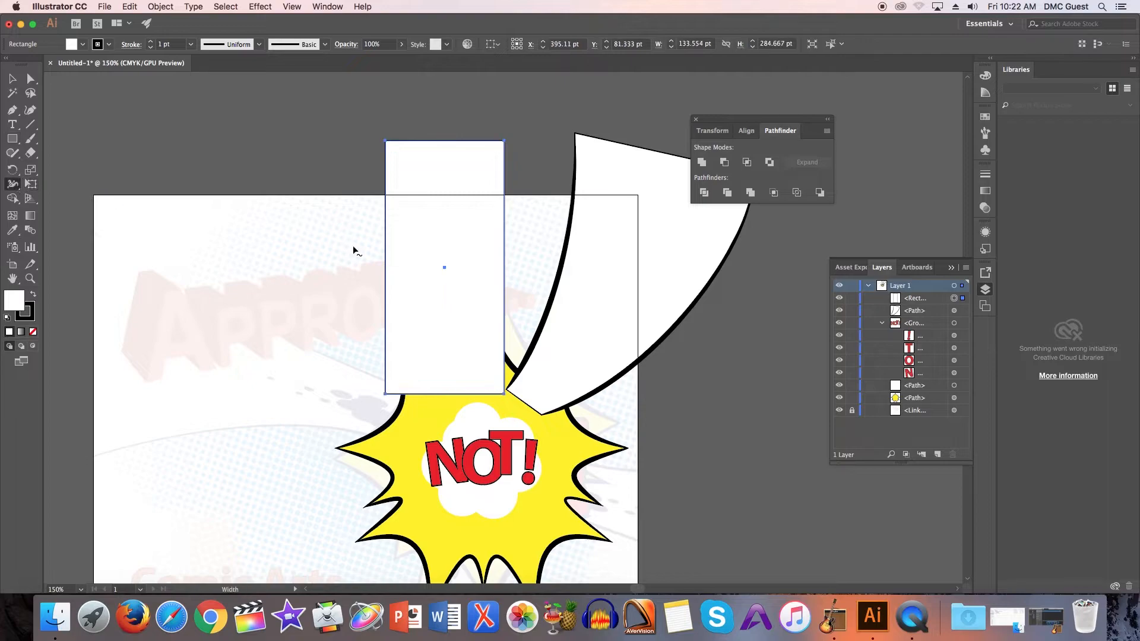
{"action": "left_click_drag", "start_coordinate": [382, 255], "coordinate": [383, 255]}
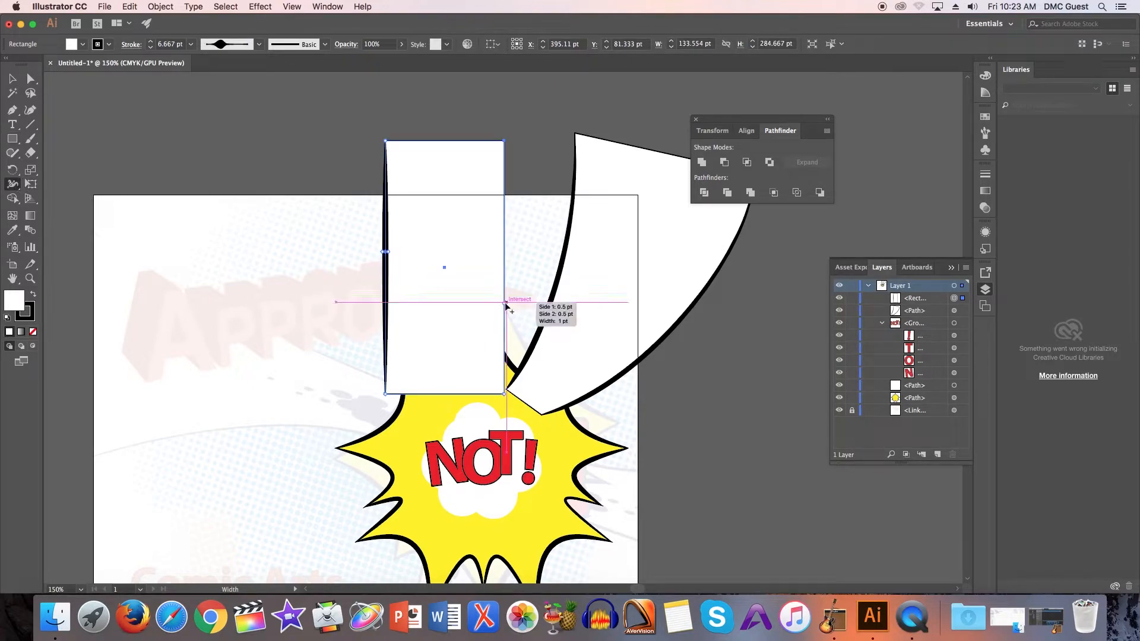
{"action": "left_click_drag", "start_coordinate": [507, 304], "coordinate": [498, 315]}
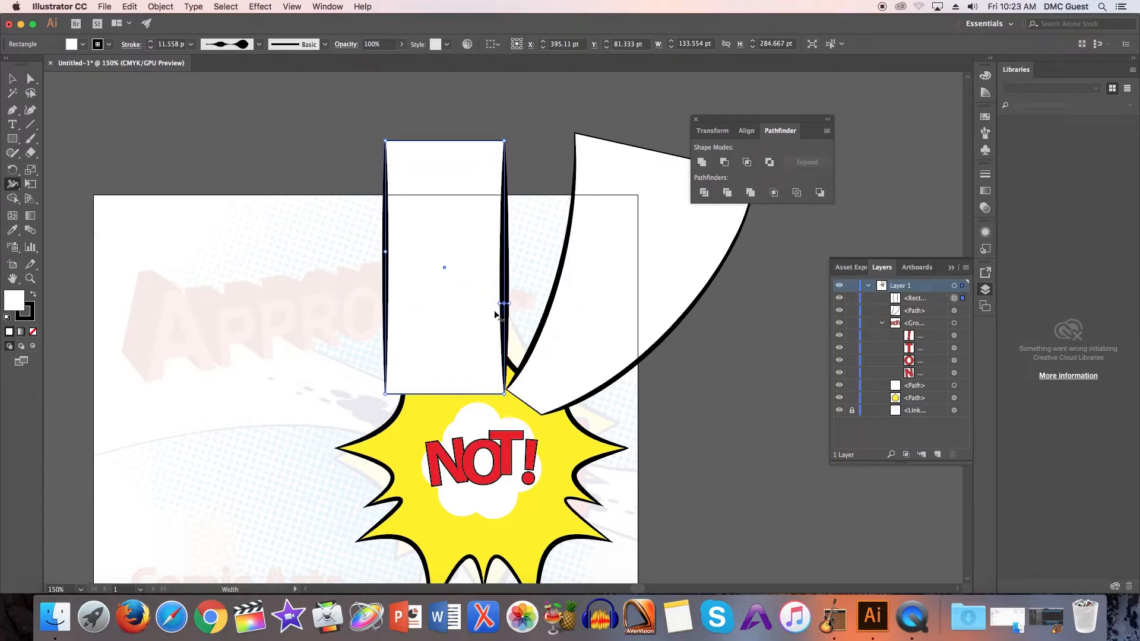
Taper the rectangle by pulling its top corners outward and lowering its bottom corners slightly inward, move it up, and delete it
{"action": "left_click", "coordinate": [30, 78]}
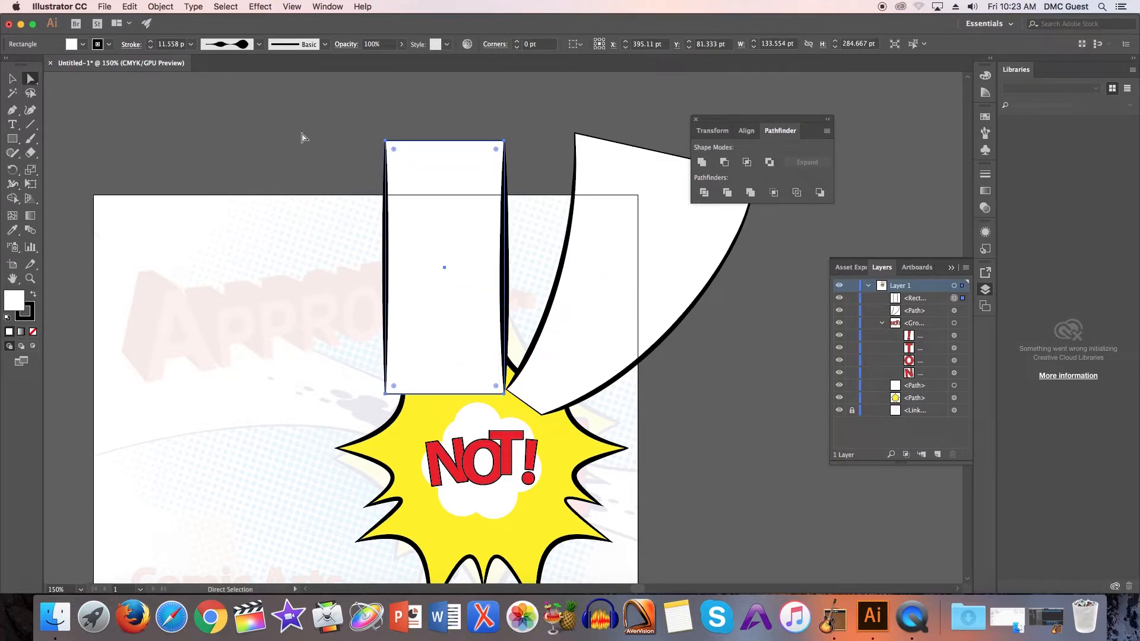
{"action": "left_click_drag", "start_coordinate": [386, 142], "coordinate": [342, 132]}
{"action": "left_click_drag", "start_coordinate": [504, 141], "coordinate": [538, 131]}
{"action": "left_click", "coordinate": [425, 373]}
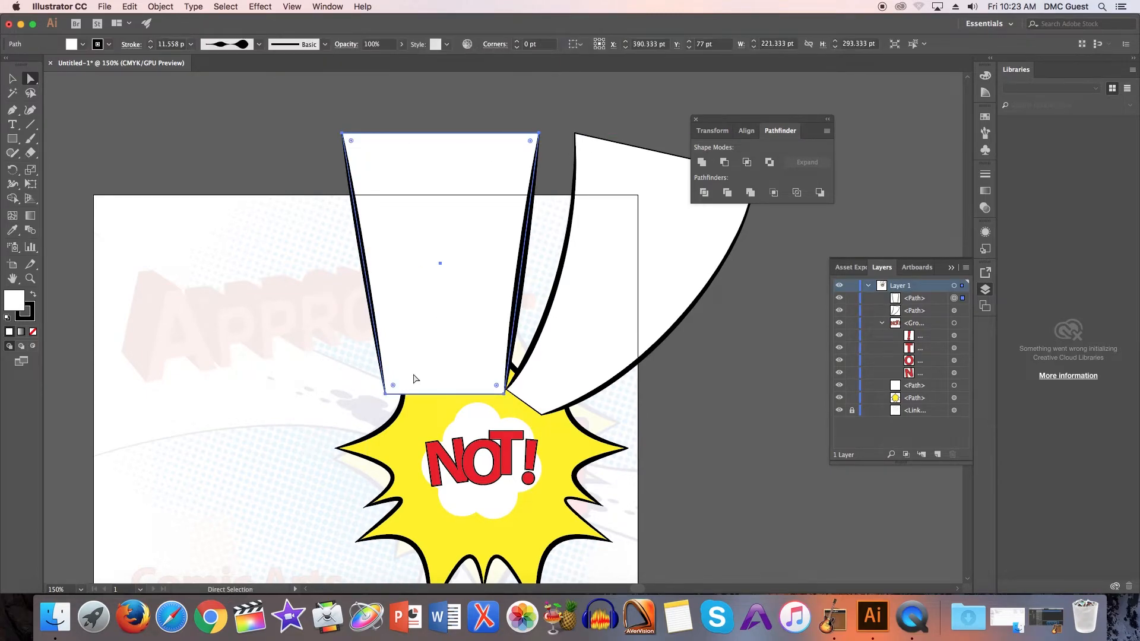
{"action": "left_click_drag", "start_coordinate": [387, 394], "coordinate": [380, 437]}
{"action": "left_click_drag", "start_coordinate": [504, 394], "coordinate": [487, 434]}
{"action": "left_click", "coordinate": [12, 77]}
{"action": "left_click_drag", "start_coordinate": [381, 206], "coordinate": [376, 178]}
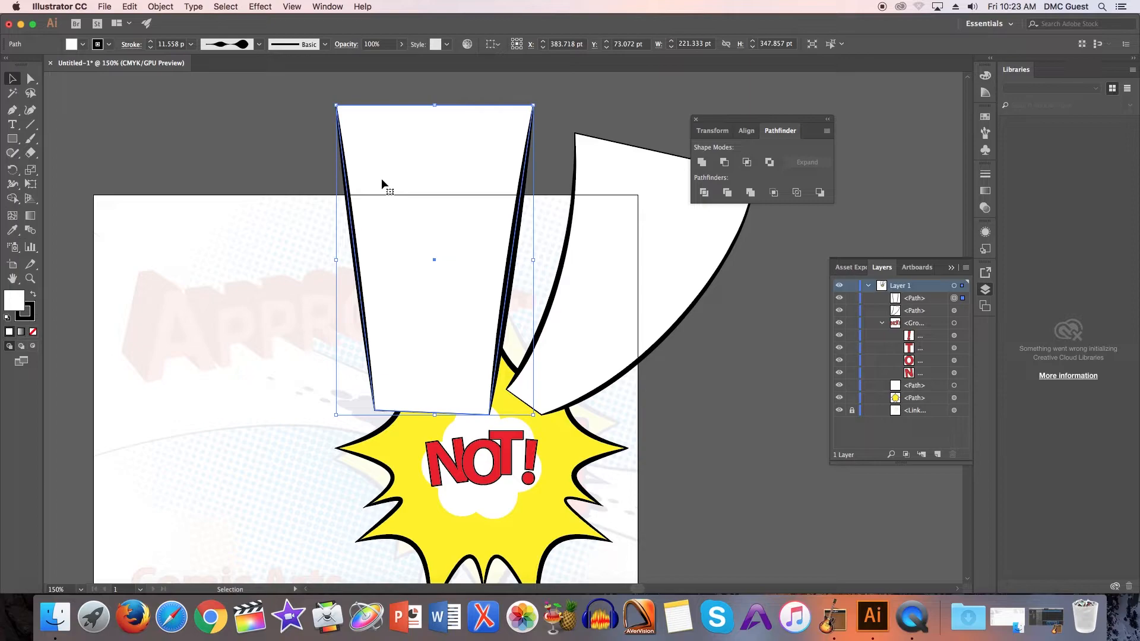
{"action": "key", "text": "Delete"}
Move the floating Pathfinder panel clear of the ray's upper-right corner
{"action": "scroll", "coordinate": [554, 374], "scroll_direction": "up", "scroll_amount": 1}
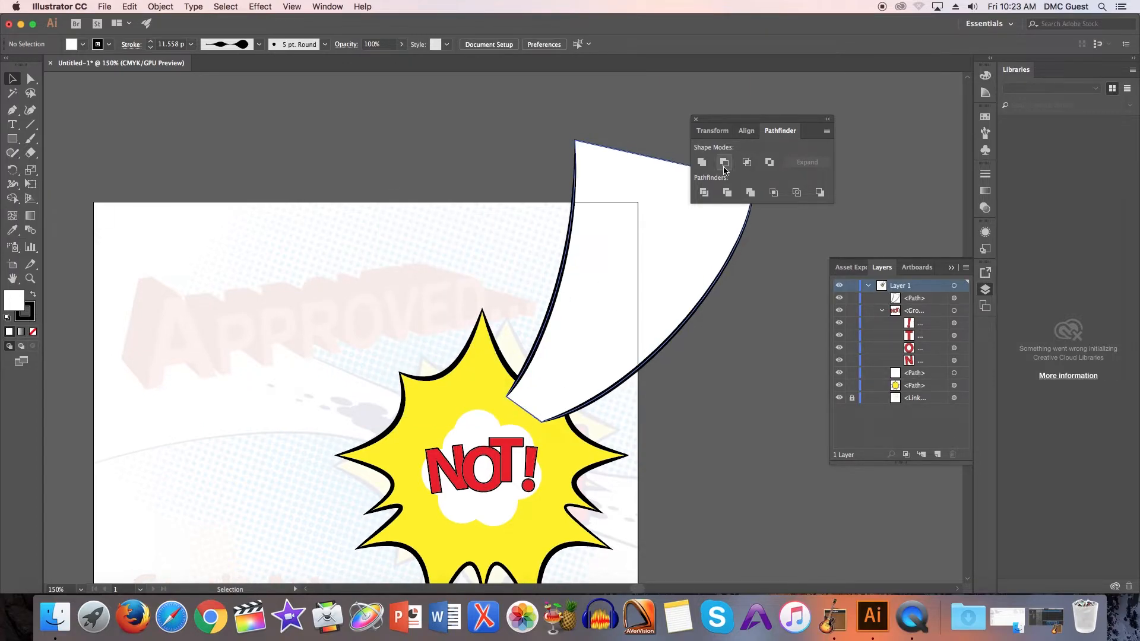
{"action": "left_click_drag", "start_coordinate": [727, 119], "coordinate": [792, 98]}
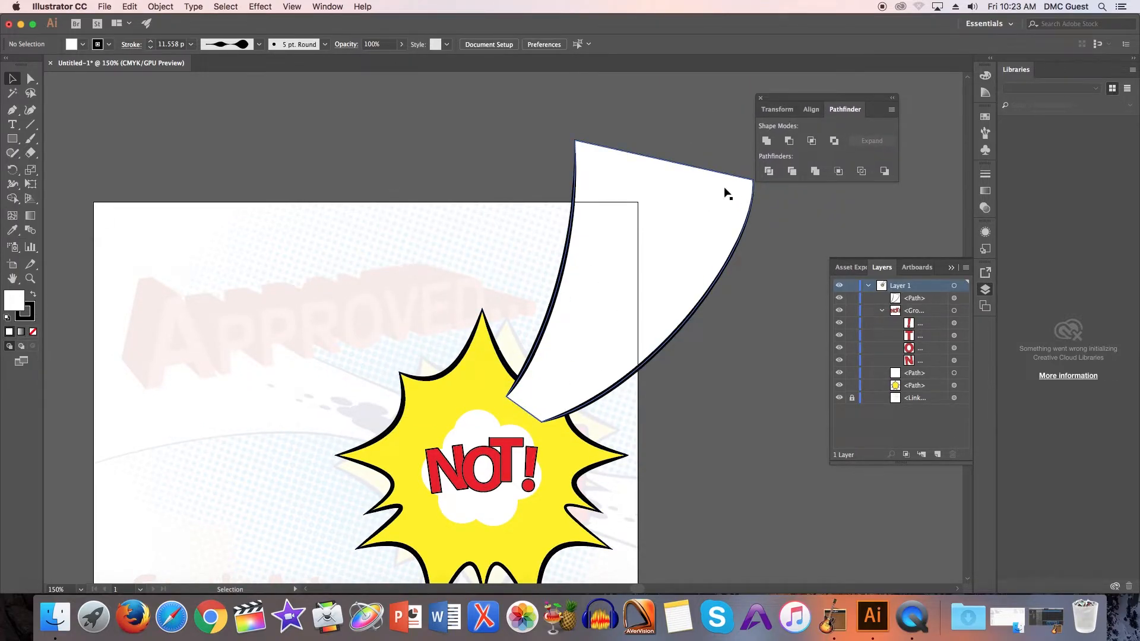
Draw a black ellipse with no stroke, about 18 × 39 pt, just above the starburst's top point
{"action": "scroll", "coordinate": [495, 355], "scroll_direction": "down", "scroll_amount": 1}
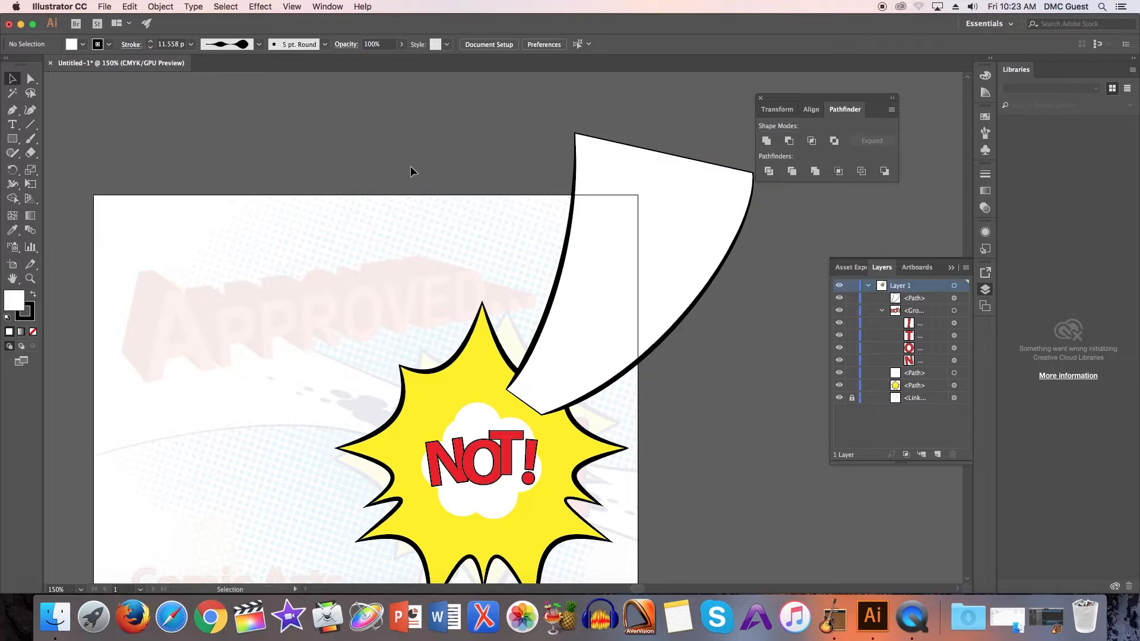
{"action": "left_click_drag", "start_coordinate": [12, 138], "coordinate": [59, 166]}
{"action": "left_click", "coordinate": [109, 46]}
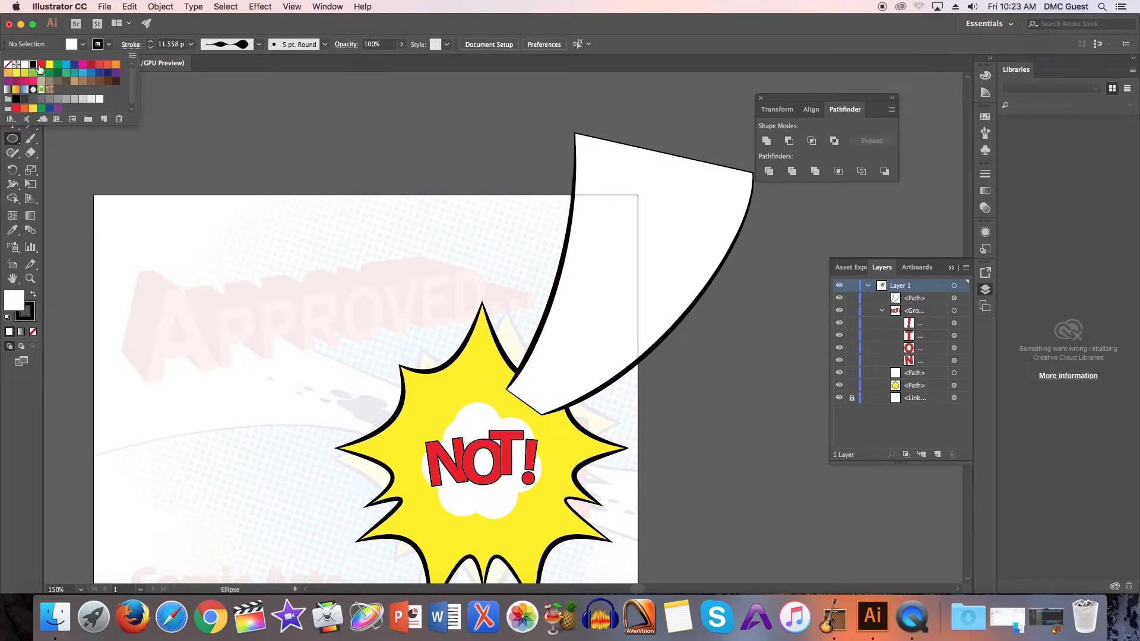
{"action": "left_click", "coordinate": [7, 65]}
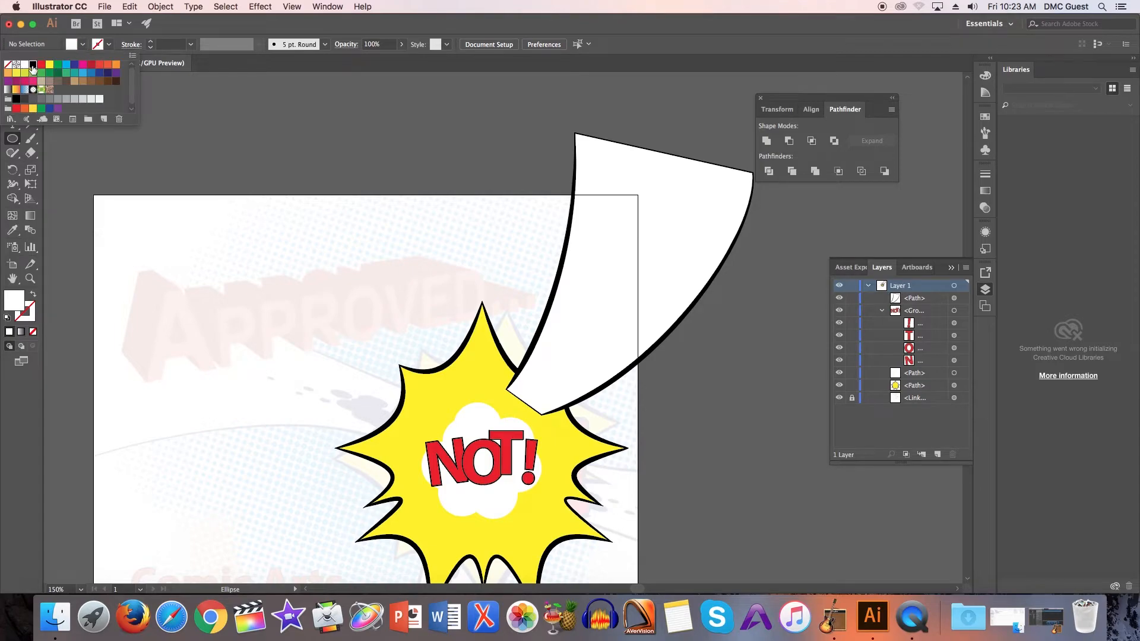
{"action": "left_click", "coordinate": [32, 66]}
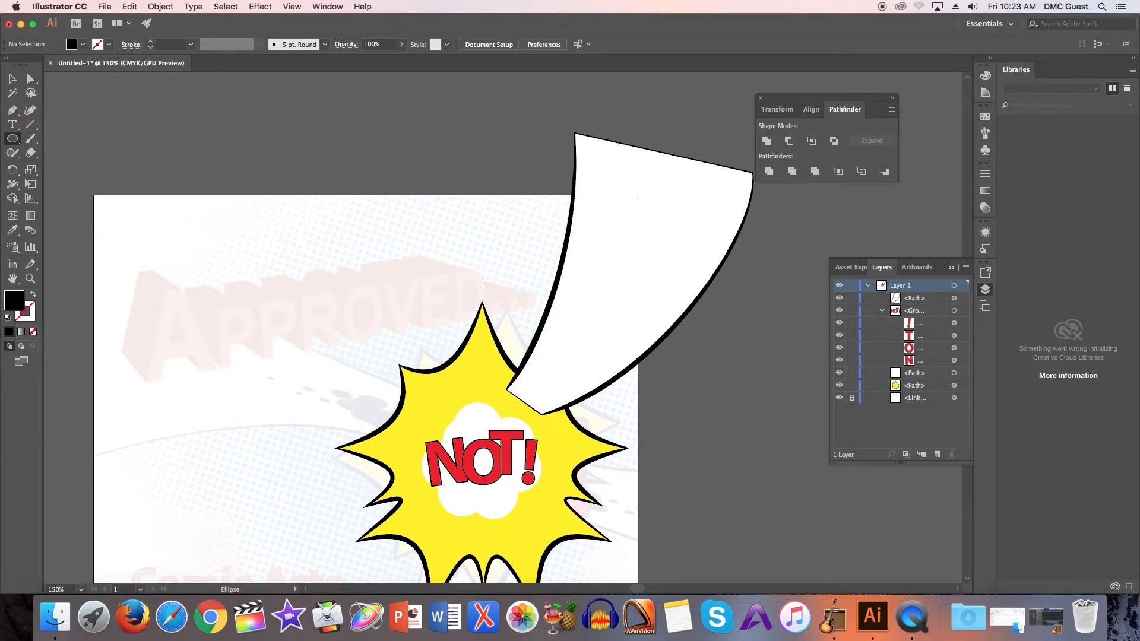
{"action": "left_click_drag", "start_coordinate": [448, 268], "coordinate": [463, 302]}
Duplicate the black ellipse into a cluster of six, enlarging the lowest to about 24 × 46 pt and making the upper ones smaller
{"action": "left_click", "coordinate": [12, 78]}
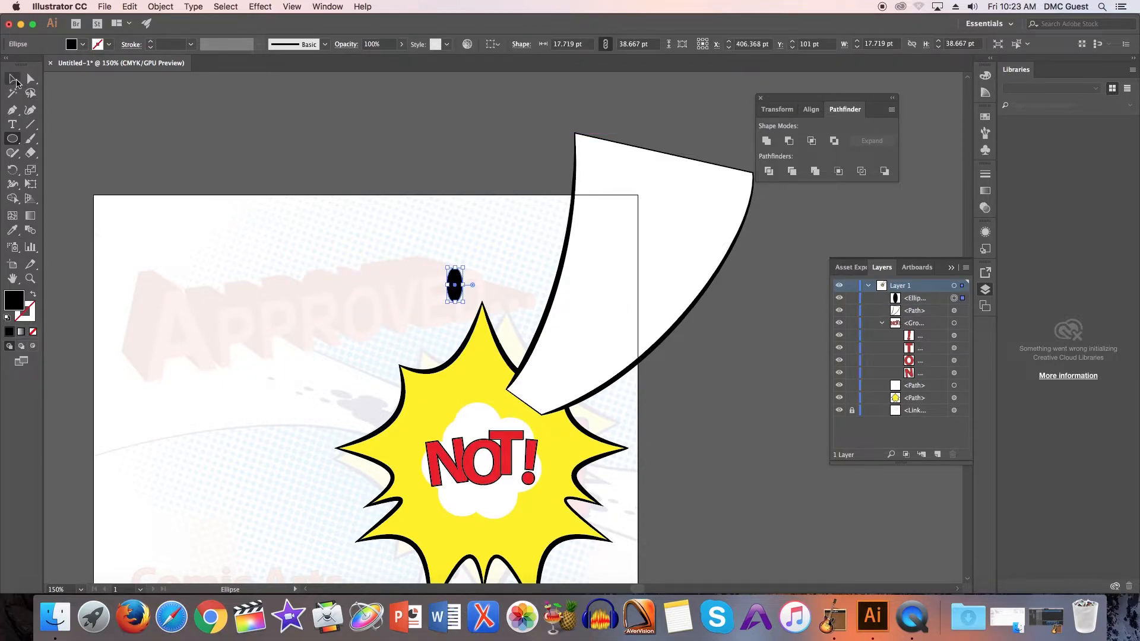
{"action": "left_click", "coordinate": [465, 267]}
{"action": "left_click_drag", "start_coordinate": [459, 290], "coordinate": [461, 320]}
{"action": "left_click", "coordinate": [475, 263]}
{"action": "left_click", "coordinate": [468, 231]}
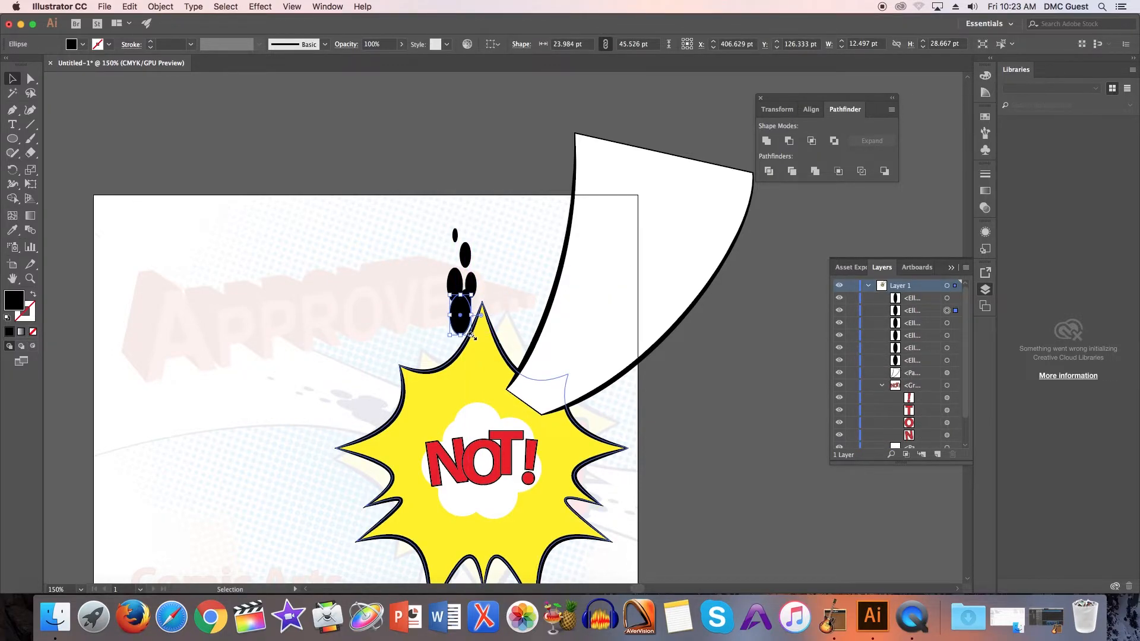
{"action": "left_click", "coordinate": [513, 284]}
Unite the six black ellipses into one splatter shape with Pathfinder, and deselect it
{"action": "left_click_drag", "start_coordinate": [432, 220], "coordinate": [470, 325]}
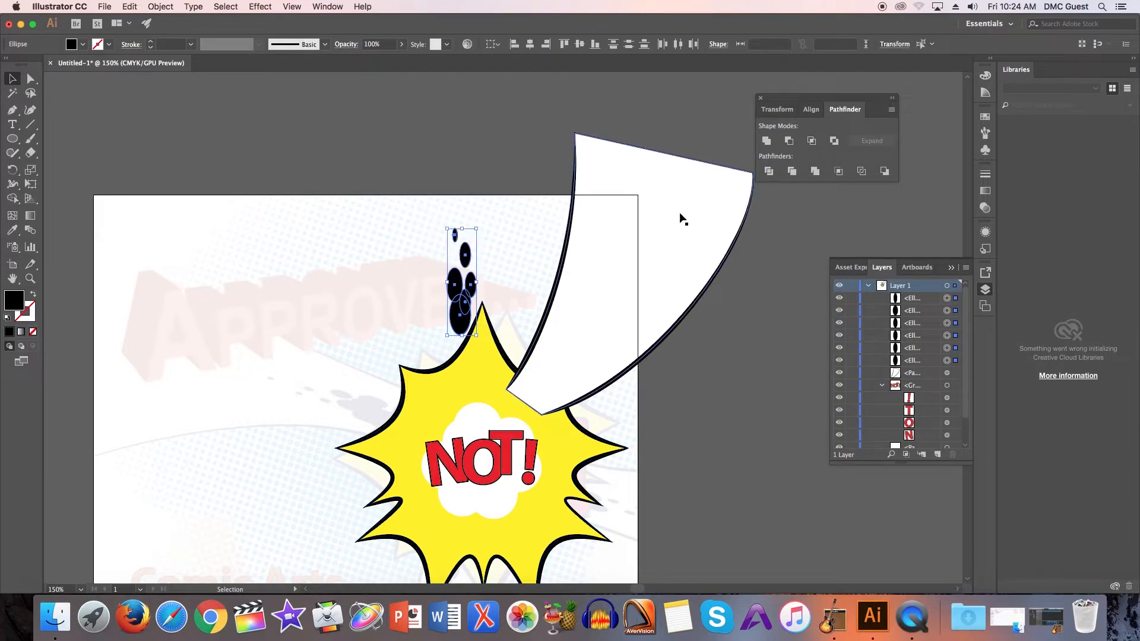
{"action": "left_click", "coordinate": [766, 142]}
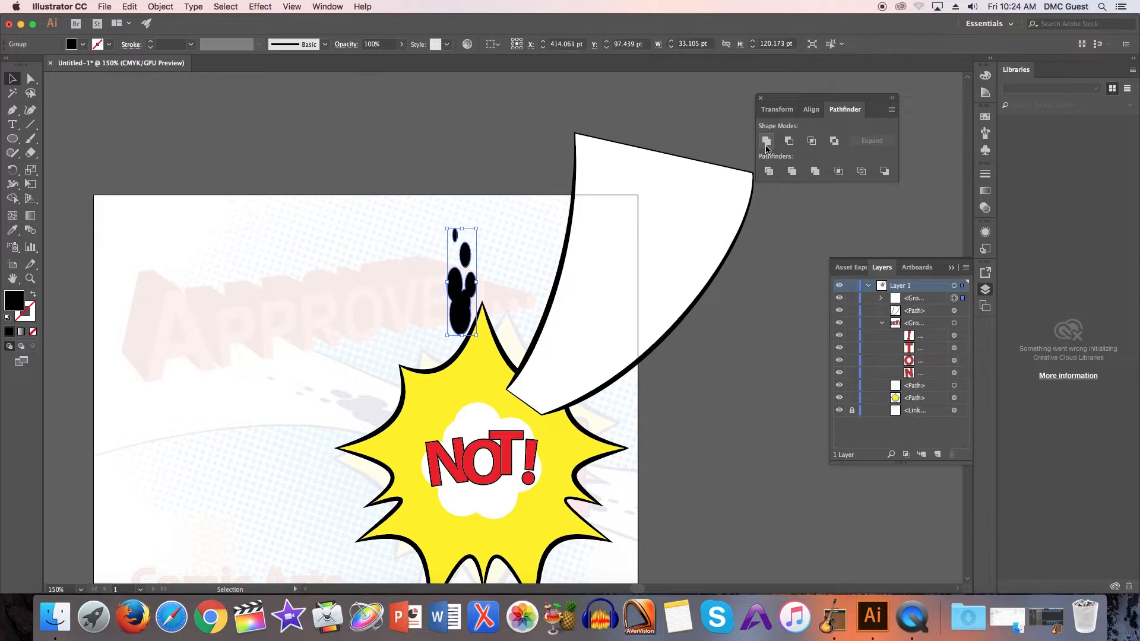
{"action": "left_click", "coordinate": [486, 301]}
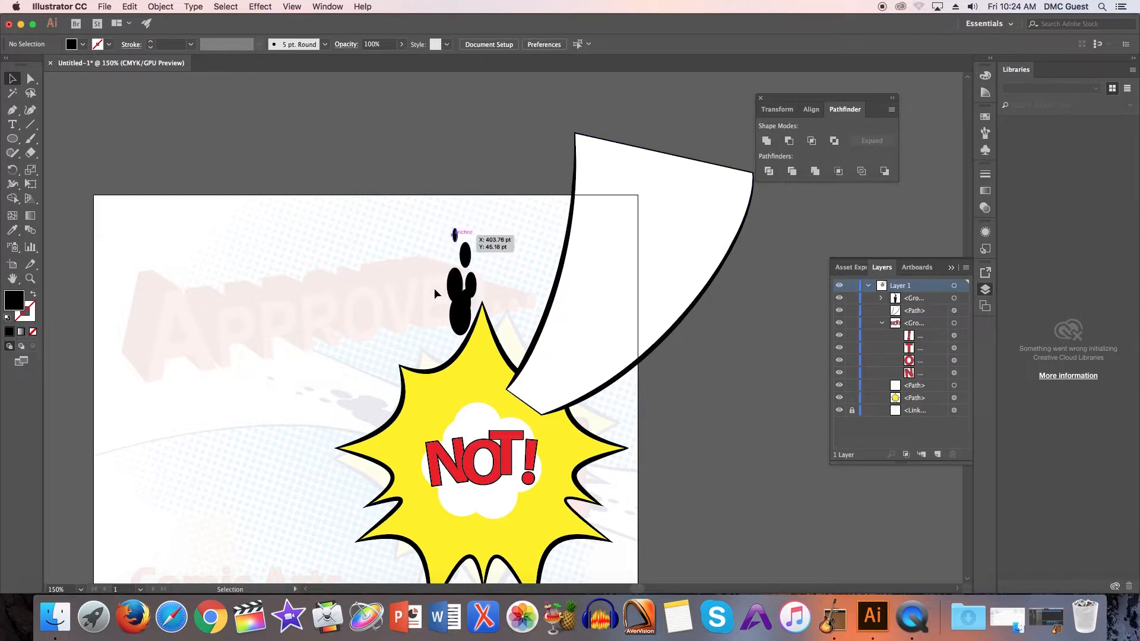
Move the splatter onto the ray's narrow end and rotate it clockwise with Free Transform to follow the ray's curve
{"action": "left_click_drag", "start_coordinate": [453, 296], "coordinate": [547, 363]}
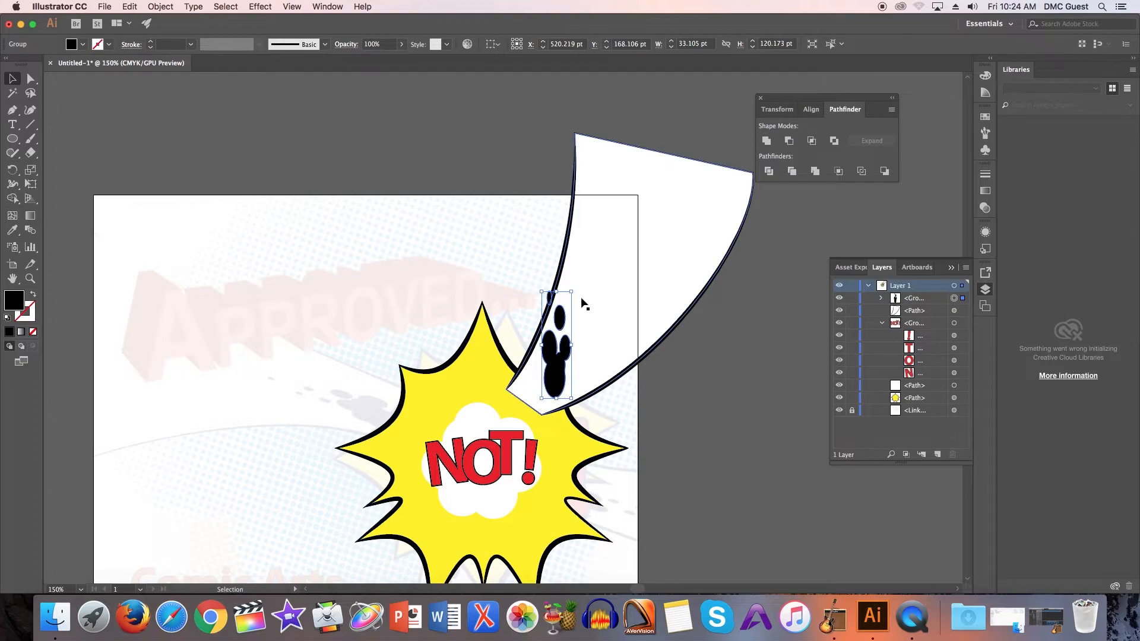
{"action": "left_click_drag", "start_coordinate": [573, 289], "coordinate": [579, 291]}
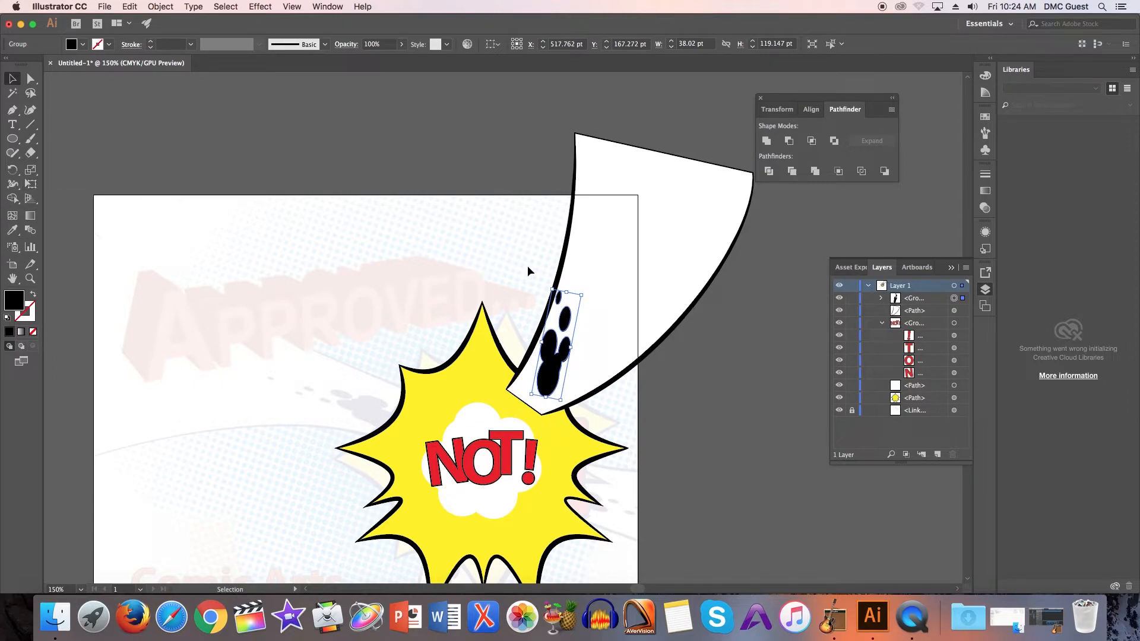
{"action": "key", "text": "e"}
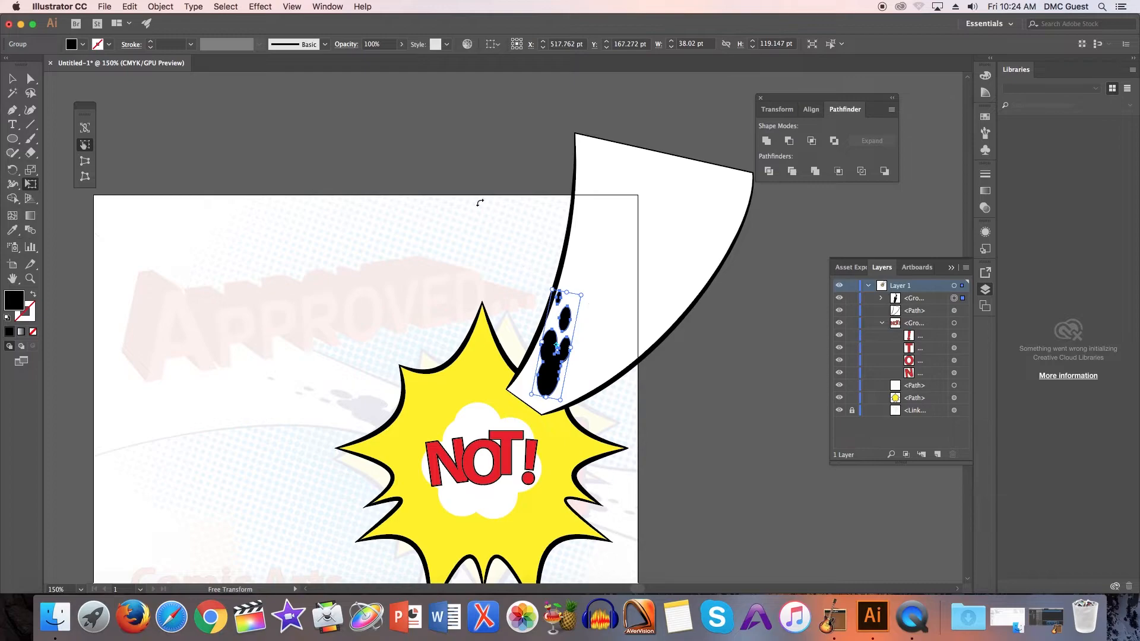
{"action": "left_click_drag", "start_coordinate": [393, 137], "coordinate": [468, 126]}
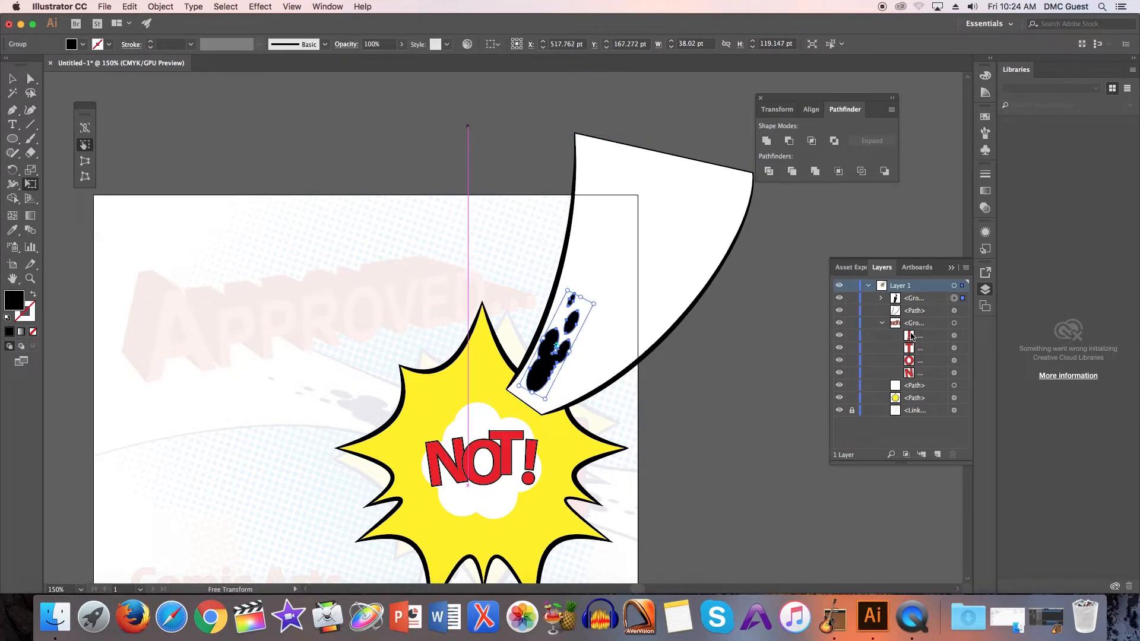
{"action": "left_click_drag", "start_coordinate": [770, 297], "coordinate": [680, 363]}
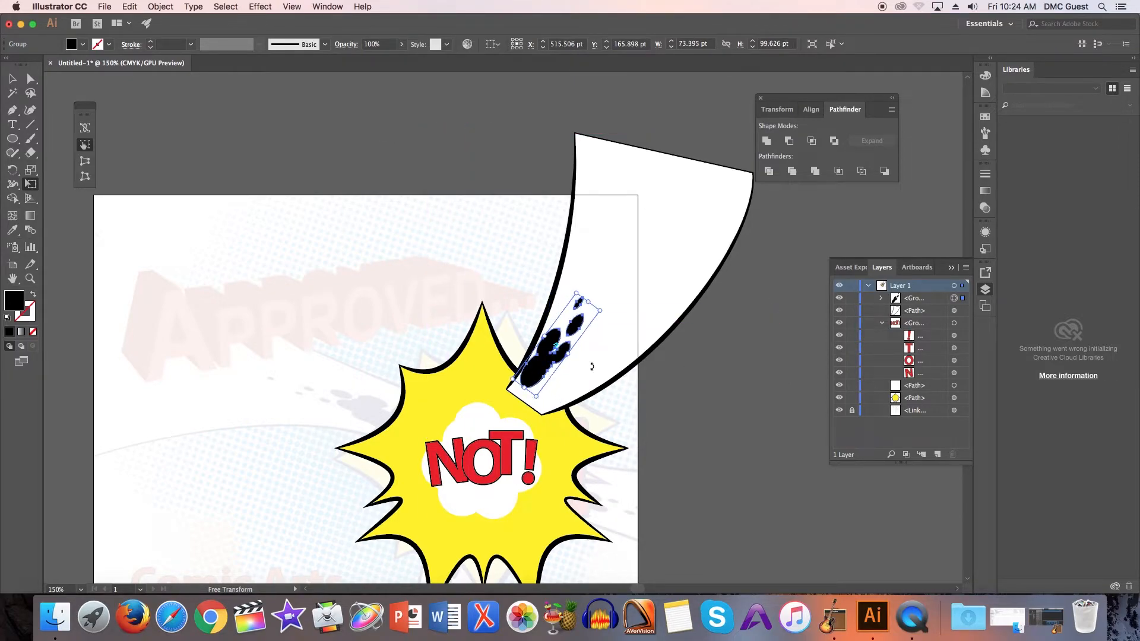
{"action": "left_click_drag", "start_coordinate": [525, 375], "coordinate": [541, 386]}
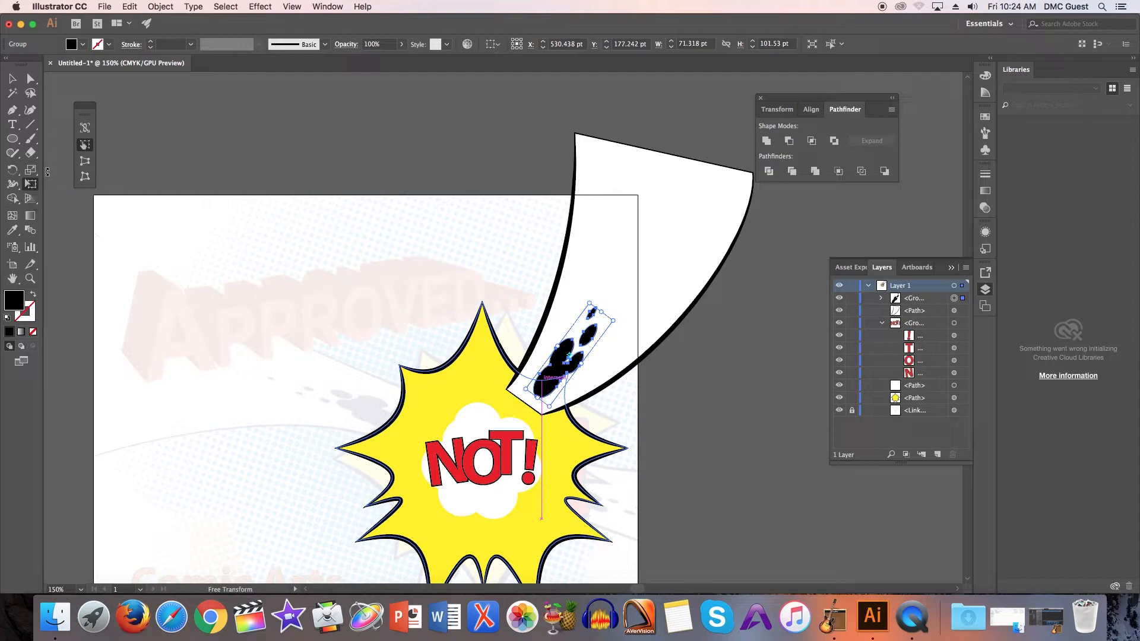
{"action": "left_click", "coordinate": [450, 287]}
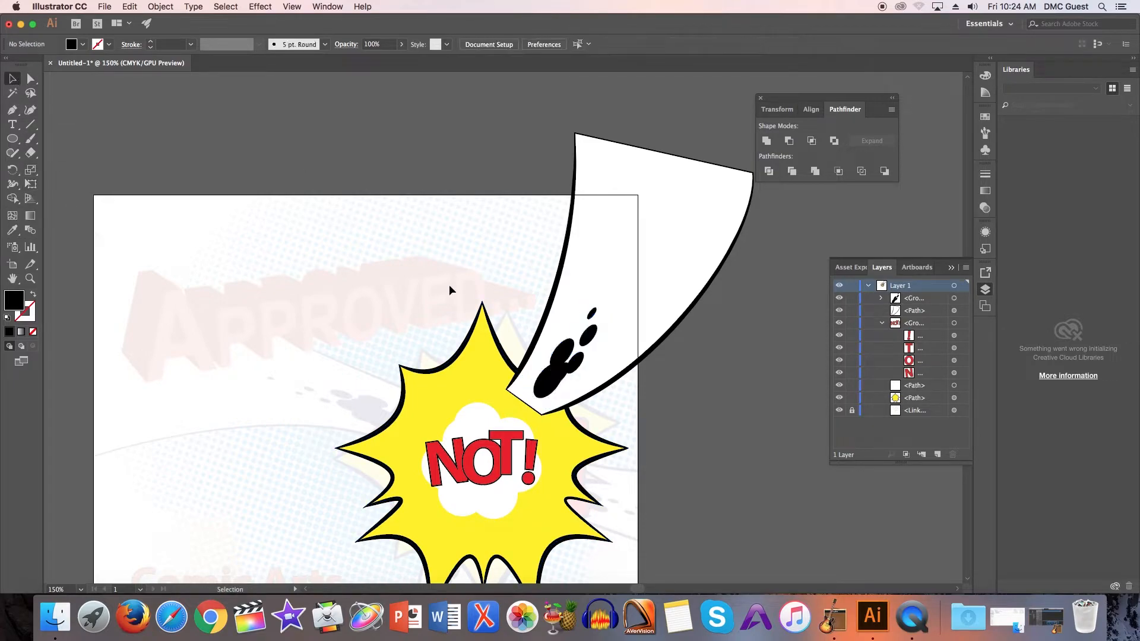
Group the splatter with the white curved ray
{"action": "scroll", "coordinate": [620, 360], "scroll_direction": "down", "scroll_amount": 1}
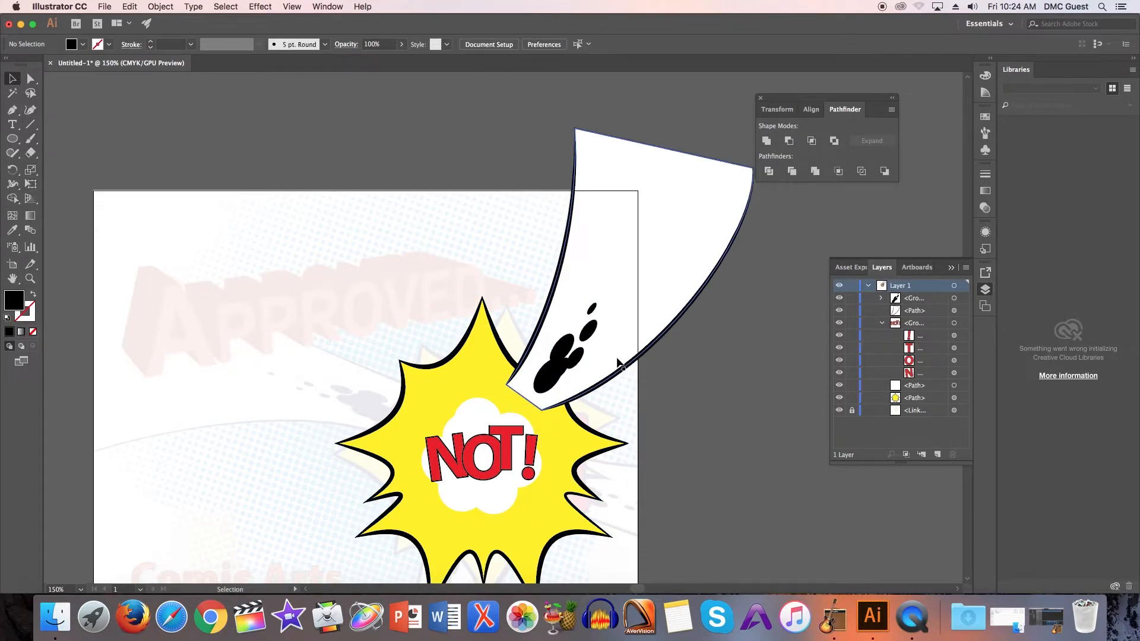
{"action": "scroll", "coordinate": [565, 365], "scroll_direction": "down", "scroll_amount": 5}
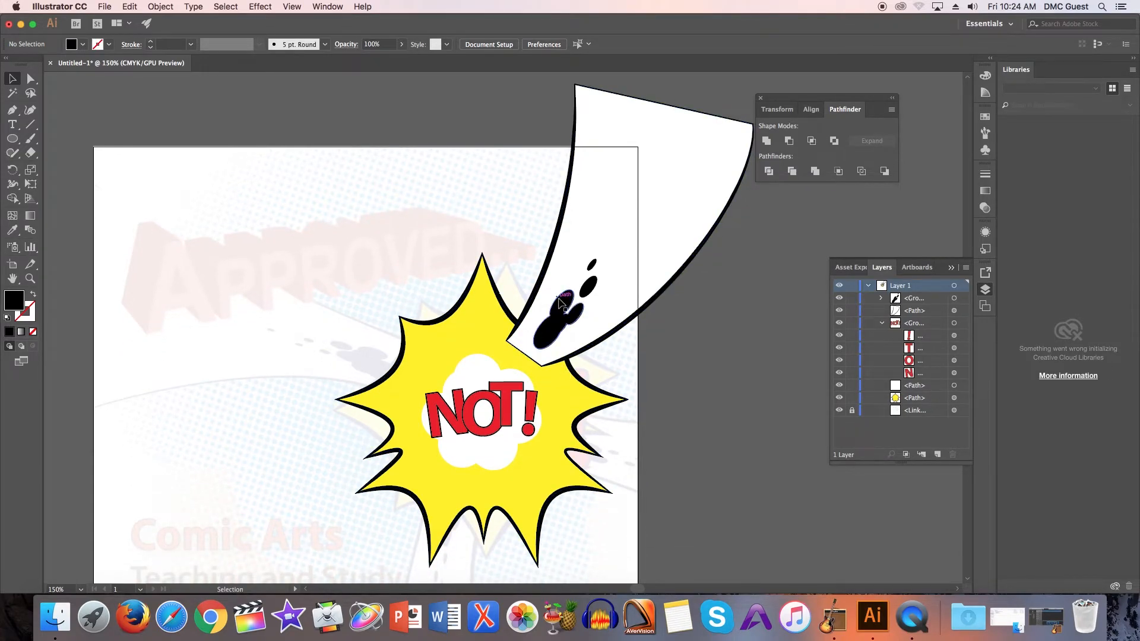
{"action": "scroll", "coordinate": [559, 305], "scroll_direction": "up", "scroll_amount": 1}
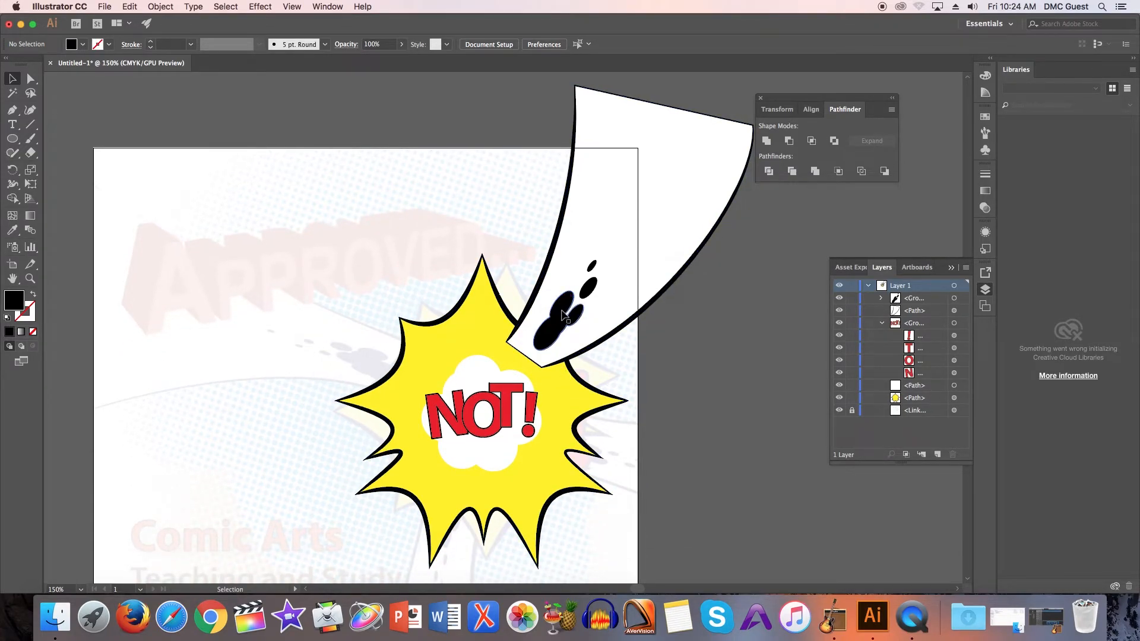
{"action": "left_click", "coordinate": [559, 315]}
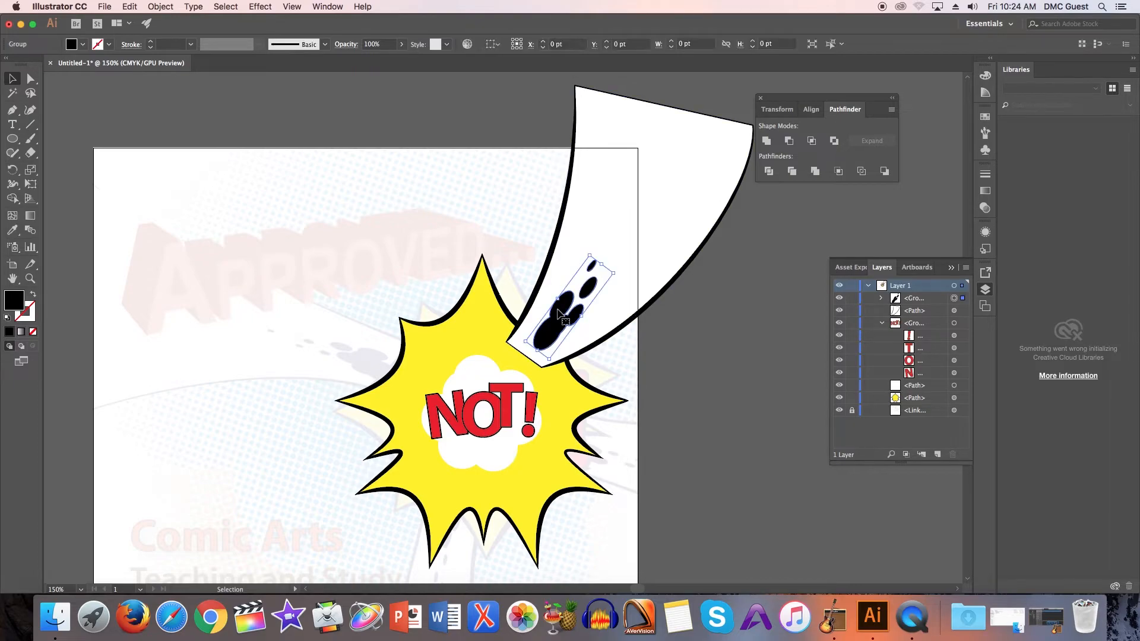
{"action": "left_click", "coordinate": [613, 198], "text": "shift"}
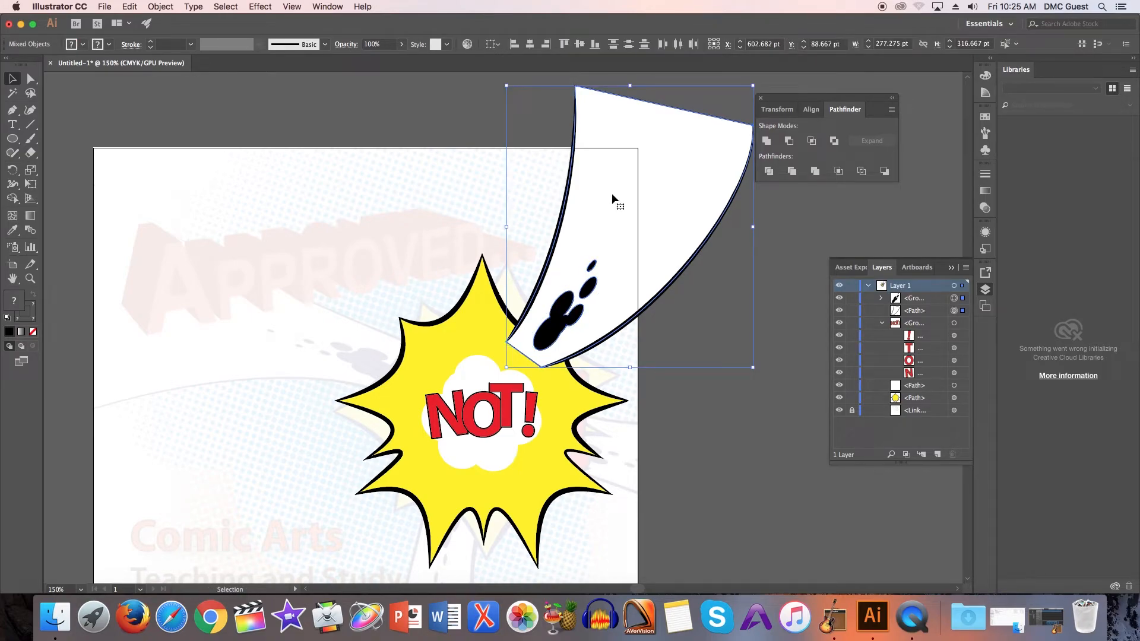
{"action": "key", "text": "a"}
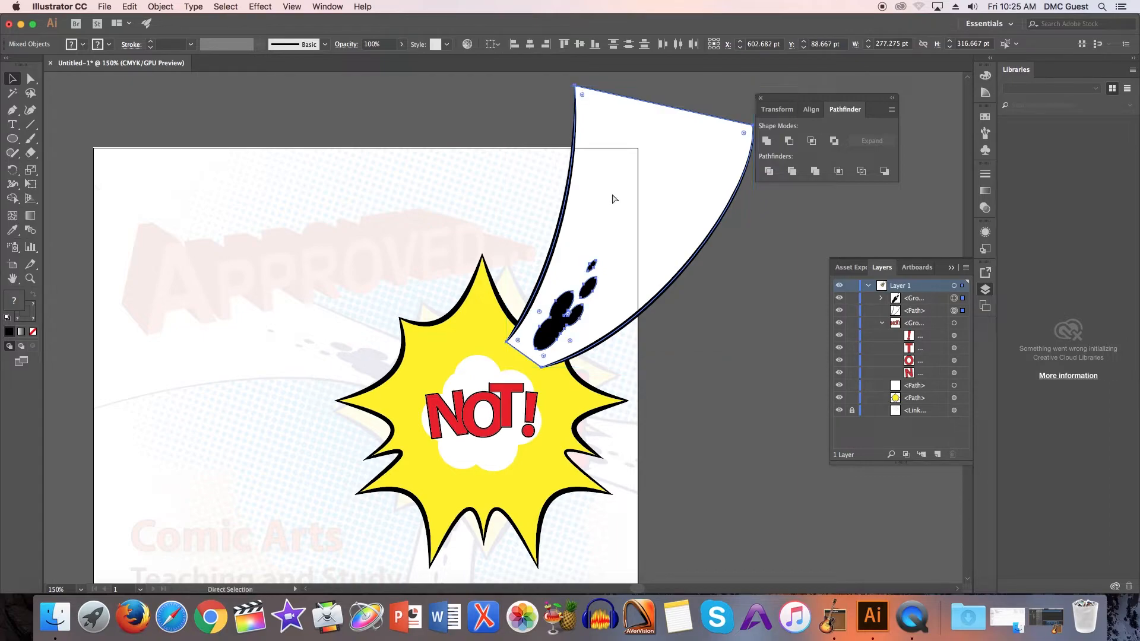
{"action": "key", "text": "super+g"}
{"action": "left_click", "coordinate": [479, 197]}
{"action": "left_click", "coordinate": [603, 228]}
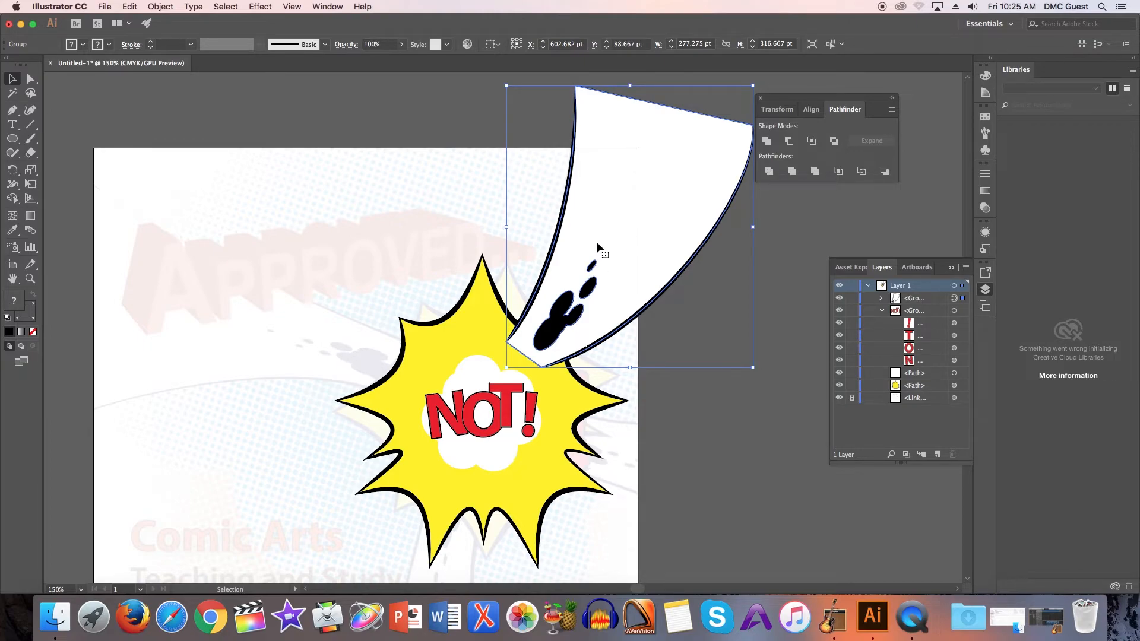
Send the ray group backward until it sits behind the yellow starburst, and deselect it
{"action": "scroll", "coordinate": [377, 281], "scroll_direction": "down", "scroll_amount": 1}
{"action": "left_click", "coordinate": [376, 281]}
{"action": "left_click", "coordinate": [546, 262]}
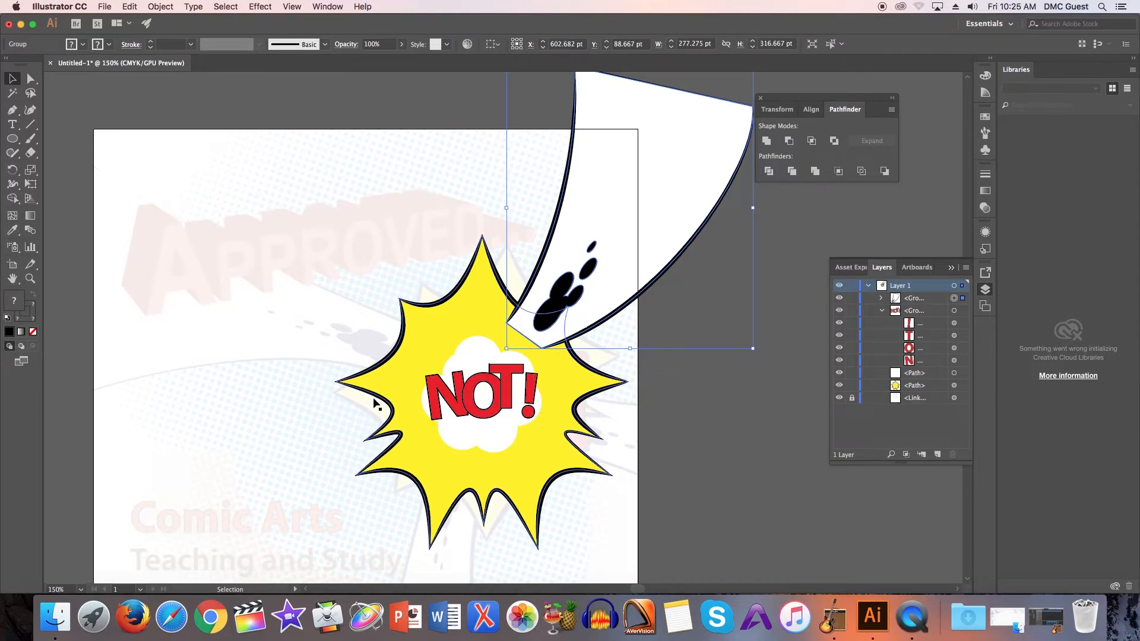
{"action": "scroll", "coordinate": [530, 279], "scroll_direction": "up", "scroll_amount": 1}
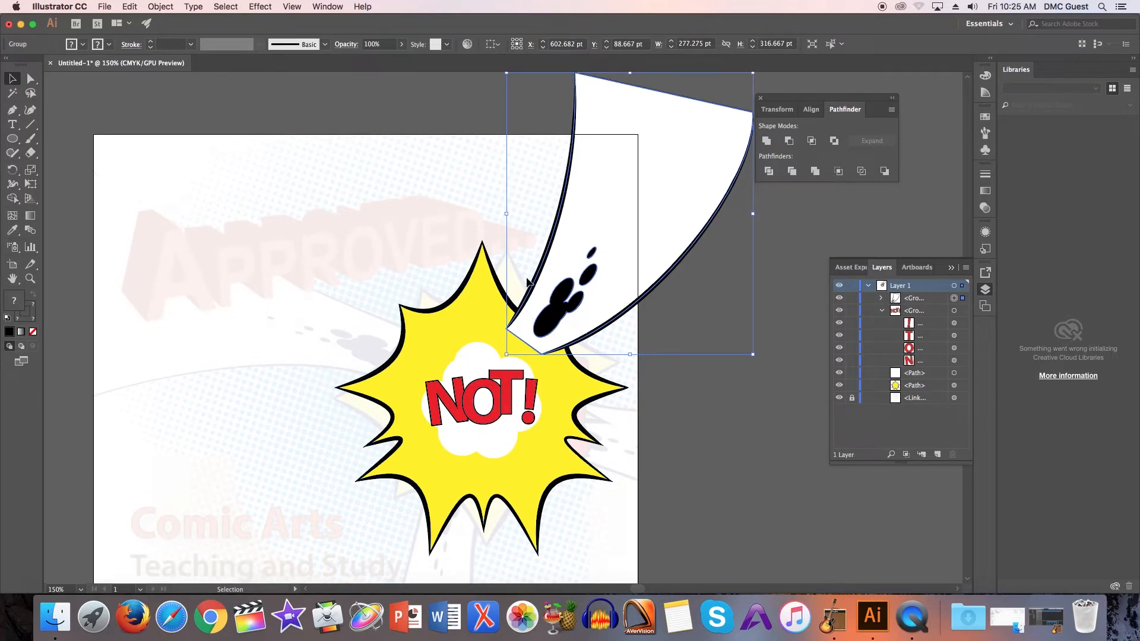
{"action": "left_click", "coordinate": [161, 7]}
{"action": "mouse_move", "coordinate": [178, 33]}
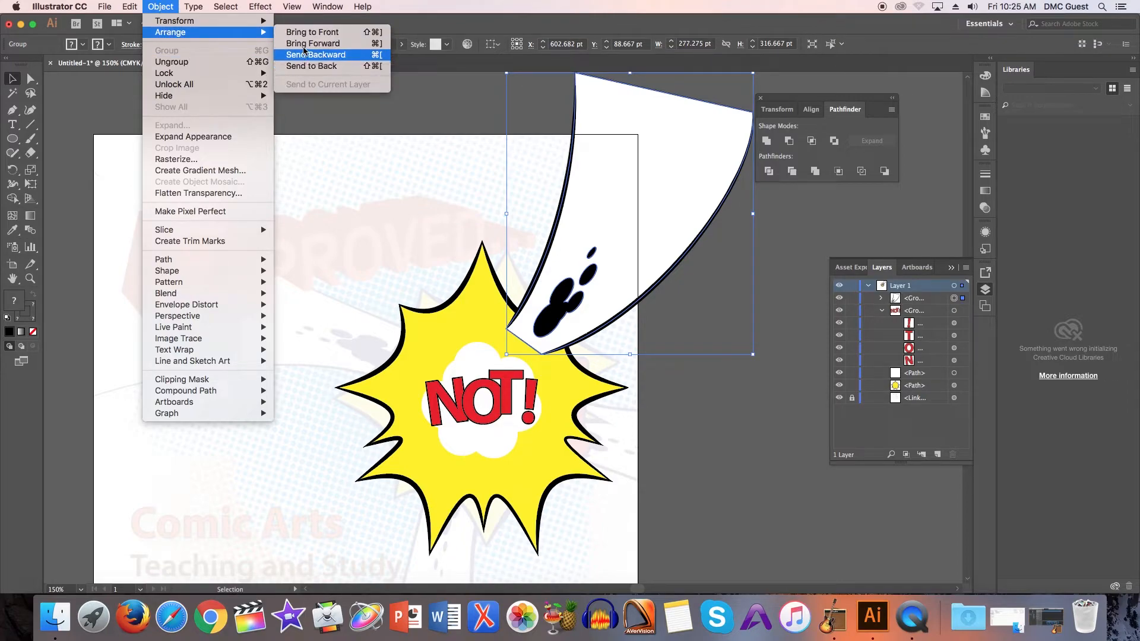
{"action": "left_click", "coordinate": [373, 57]}
{"action": "key", "text": "a"}
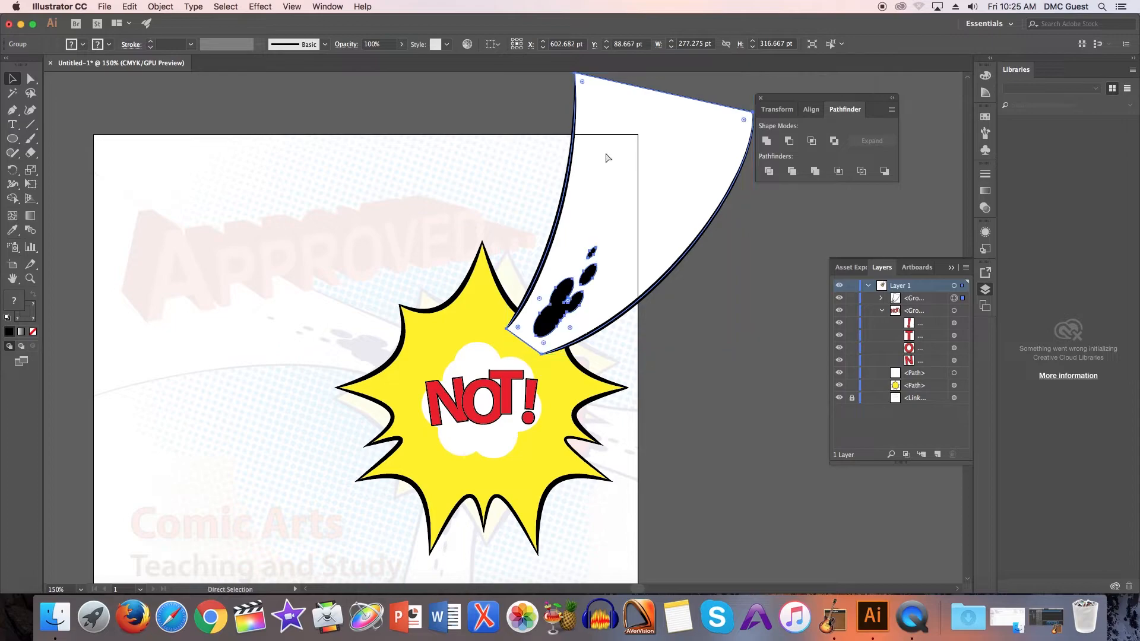
{"action": "key", "text": "super+bracketleft"}
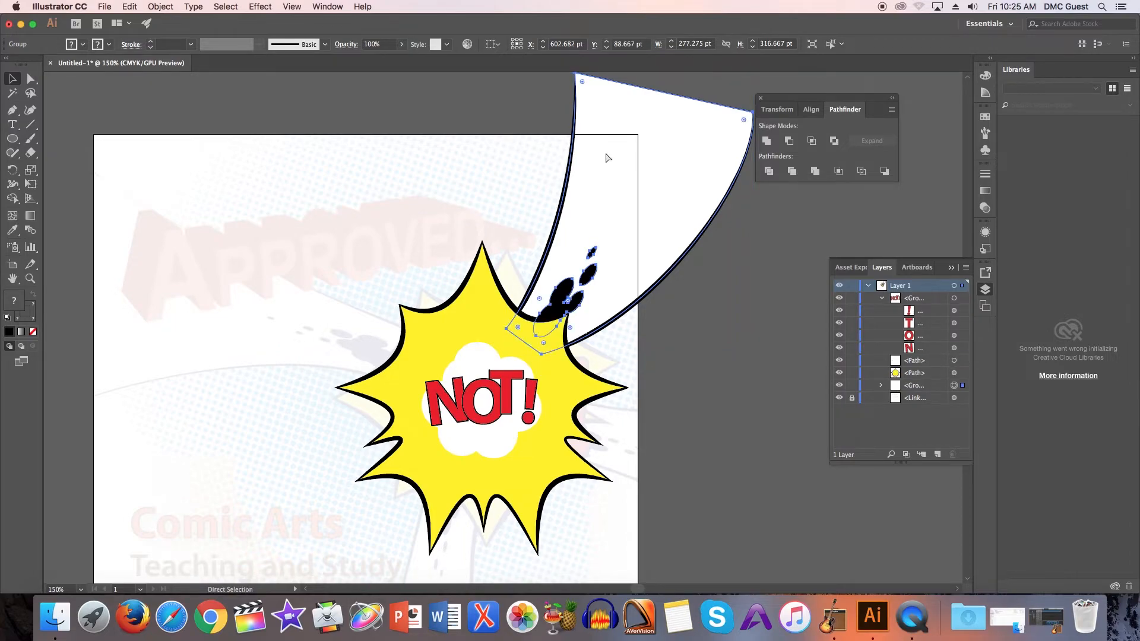
{"action": "key", "text": "v"}
{"action": "left_click", "coordinate": [519, 157]}
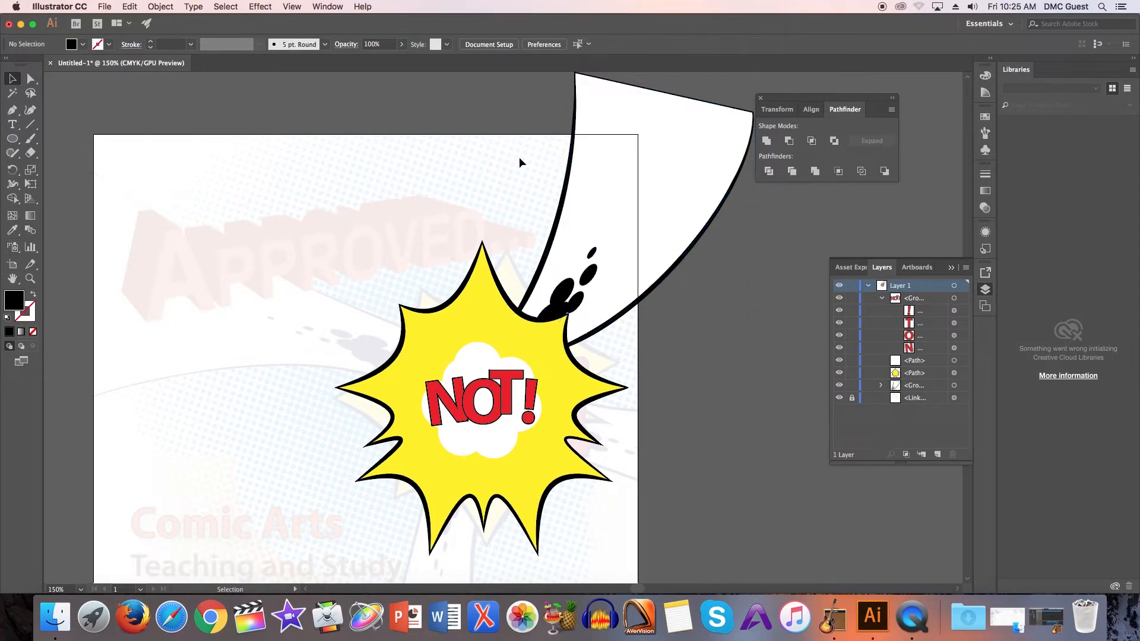
Duplicate the ray group to the left and free-transform the copy, rotated counterclockwise and about 395 pt wide, so it radiates left from the starburst
{"action": "key", "text": "super+minus"}
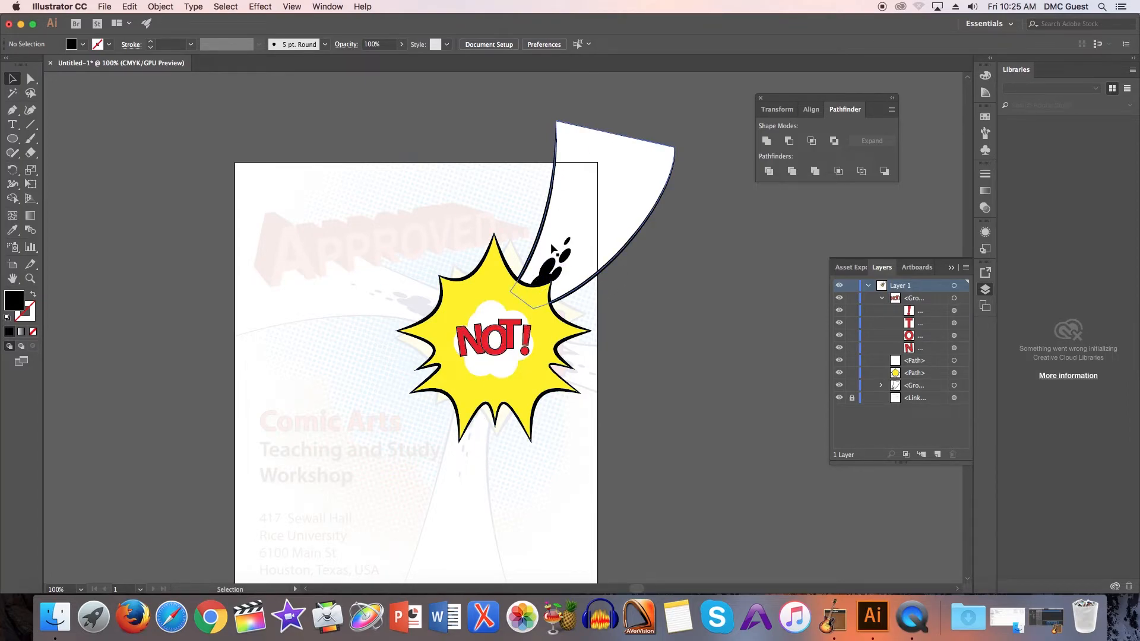
{"action": "left_click_drag", "start_coordinate": [588, 209], "coordinate": [394, 219]}
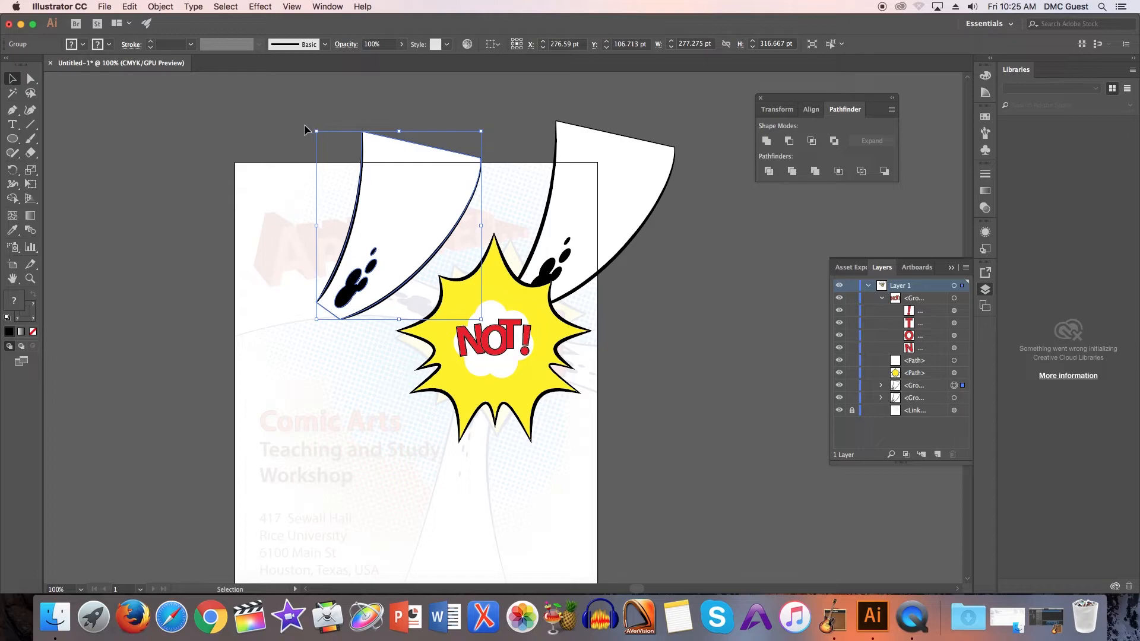
{"action": "left_click", "coordinate": [31, 185]}
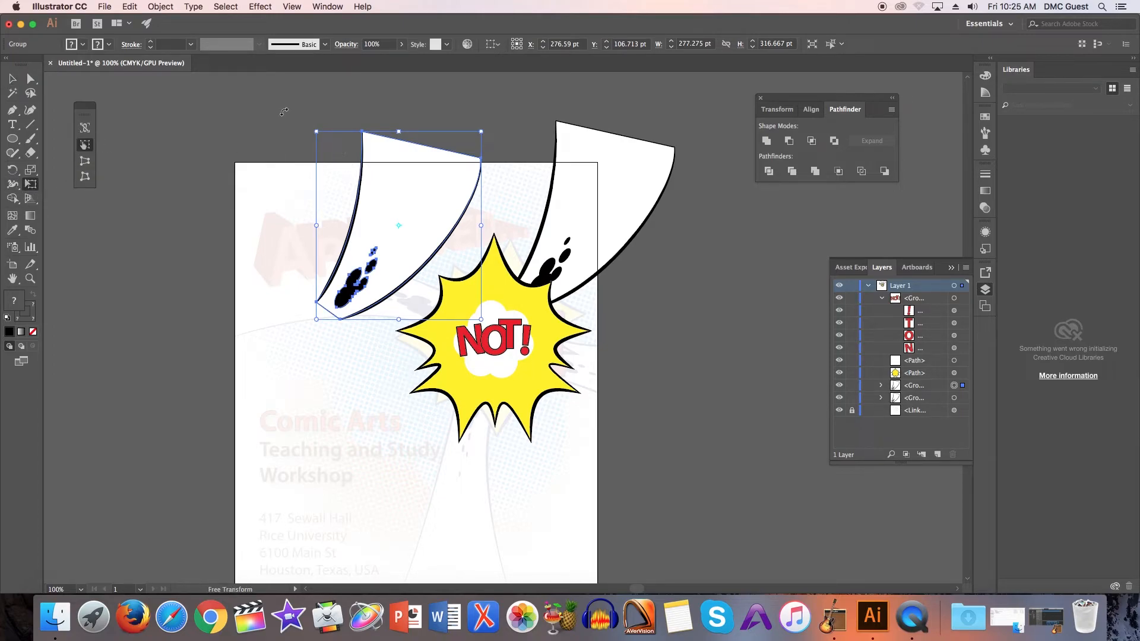
{"action": "left_click_drag", "start_coordinate": [284, 112], "coordinate": [344, 340]}
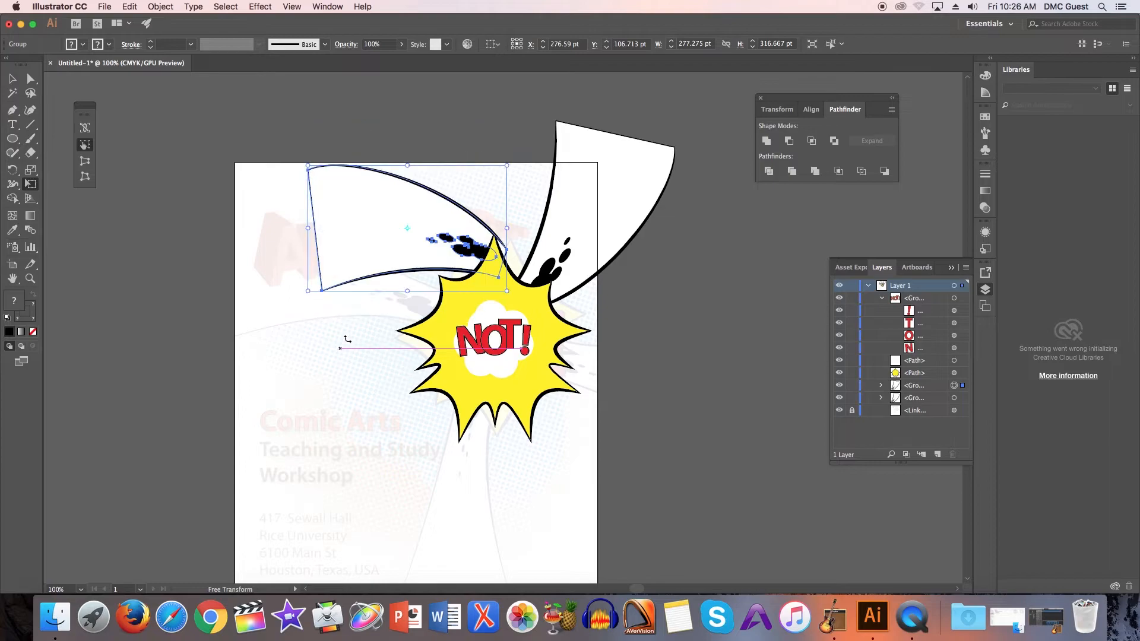
{"action": "left_click_drag", "start_coordinate": [393, 228], "coordinate": [331, 277]}
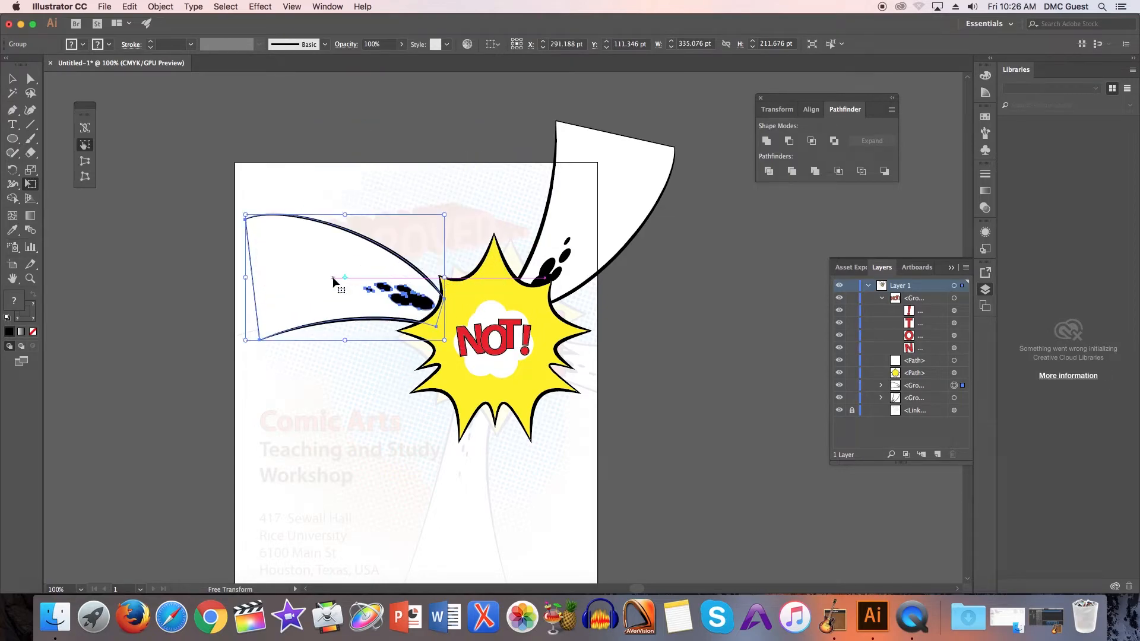
{"action": "left_click_drag", "start_coordinate": [245, 277], "coordinate": [210, 279]}
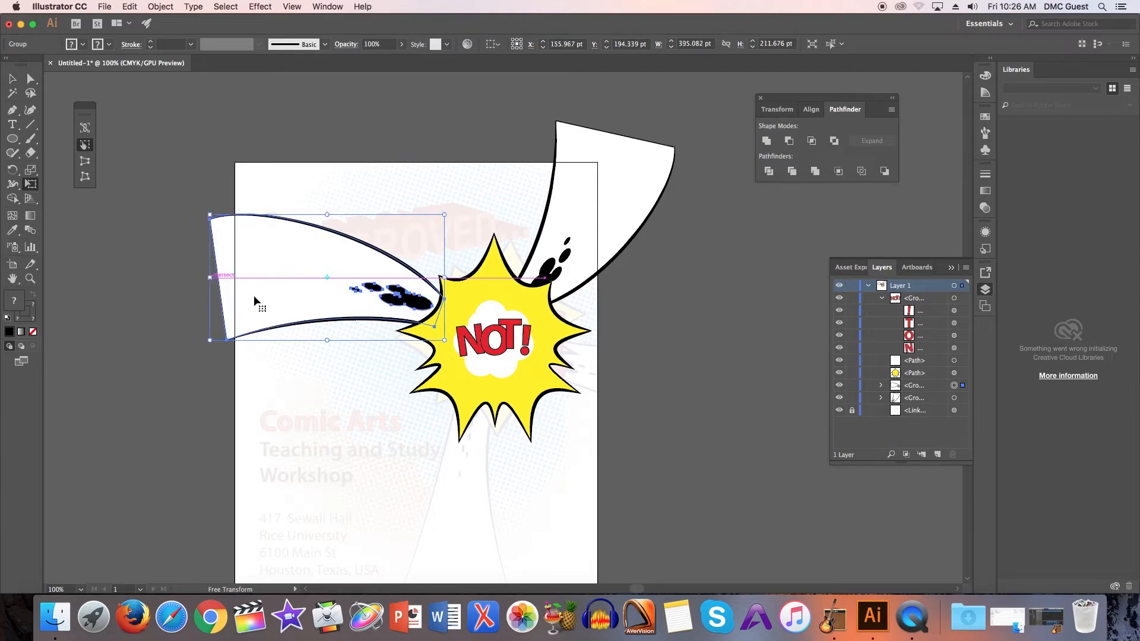
Duplicate the left ray group below itself and rotate the copy counterclockwise with Free Transform so its wide end points down
{"action": "scroll", "coordinate": [254, 295], "scroll_direction": "down", "scroll_amount": 5}
{"action": "scroll", "coordinate": [324, 254], "scroll_direction": "up", "scroll_amount": 1}
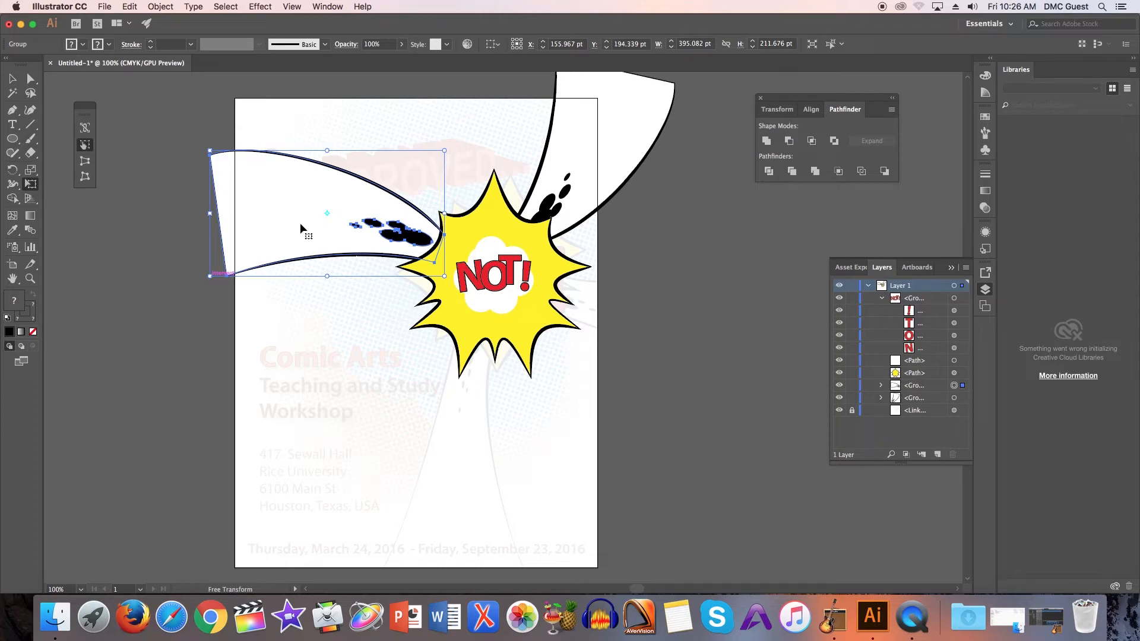
{"action": "scroll", "coordinate": [308, 227], "scroll_direction": "up", "scroll_amount": 2}
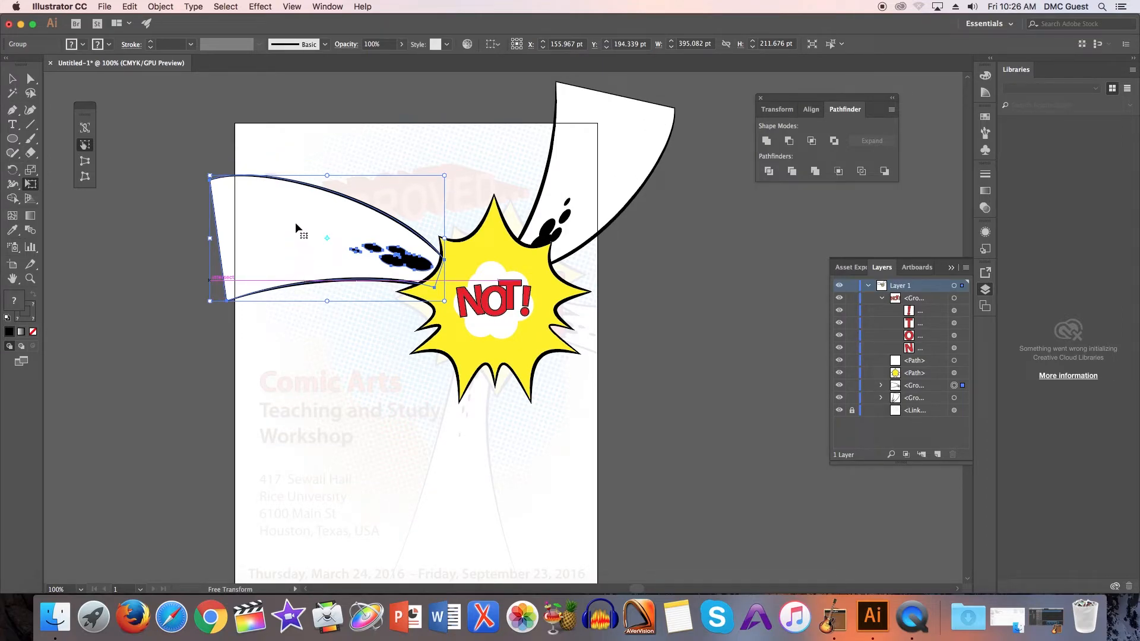
{"action": "left_click", "coordinate": [13, 80]}
{"action": "left_click", "coordinate": [237, 133]}
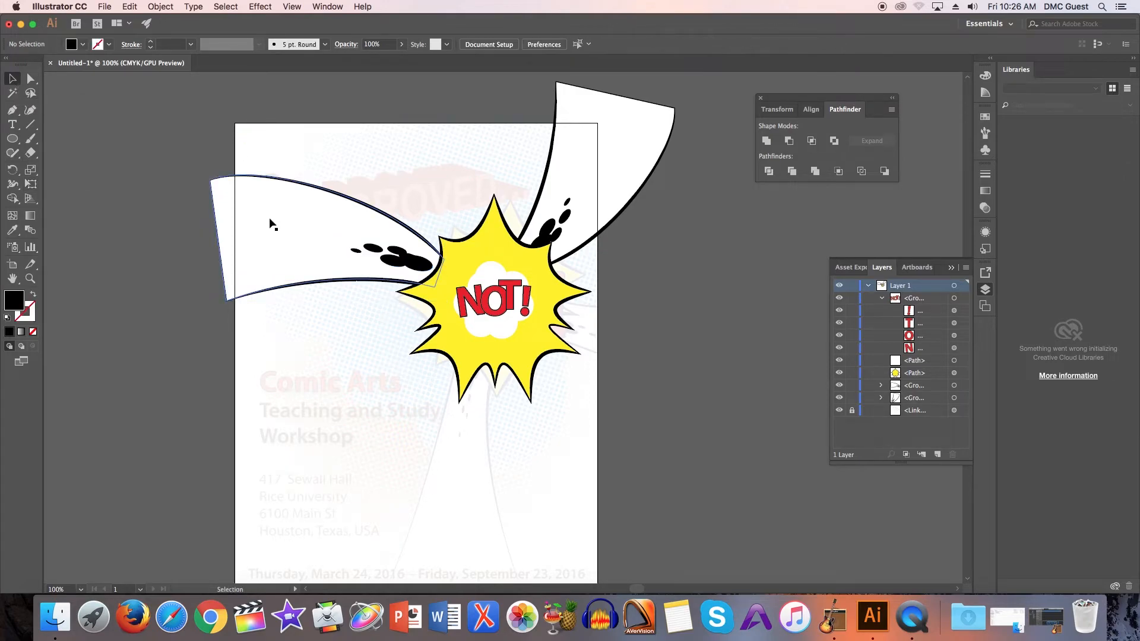
{"action": "left_click_drag", "start_coordinate": [271, 224], "coordinate": [332, 394]}
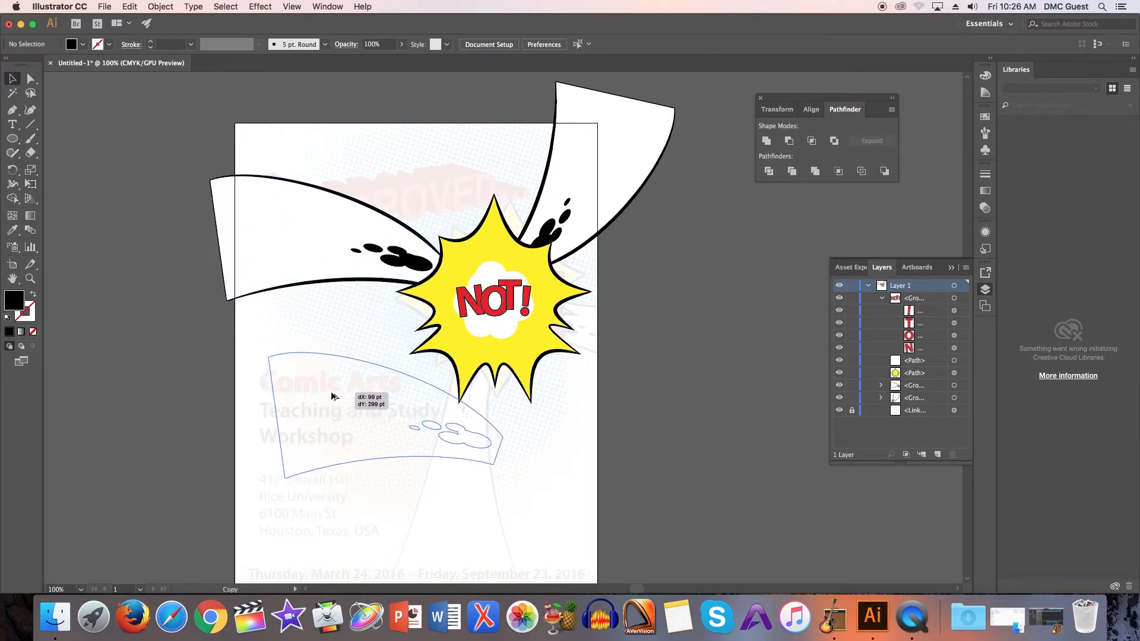
{"action": "key", "text": "e"}
{"action": "left_click_drag", "start_coordinate": [348, 331], "coordinate": [350, 416]}
{"action": "scroll", "coordinate": [351, 415], "scroll_direction": "down", "scroll_amount": 3}
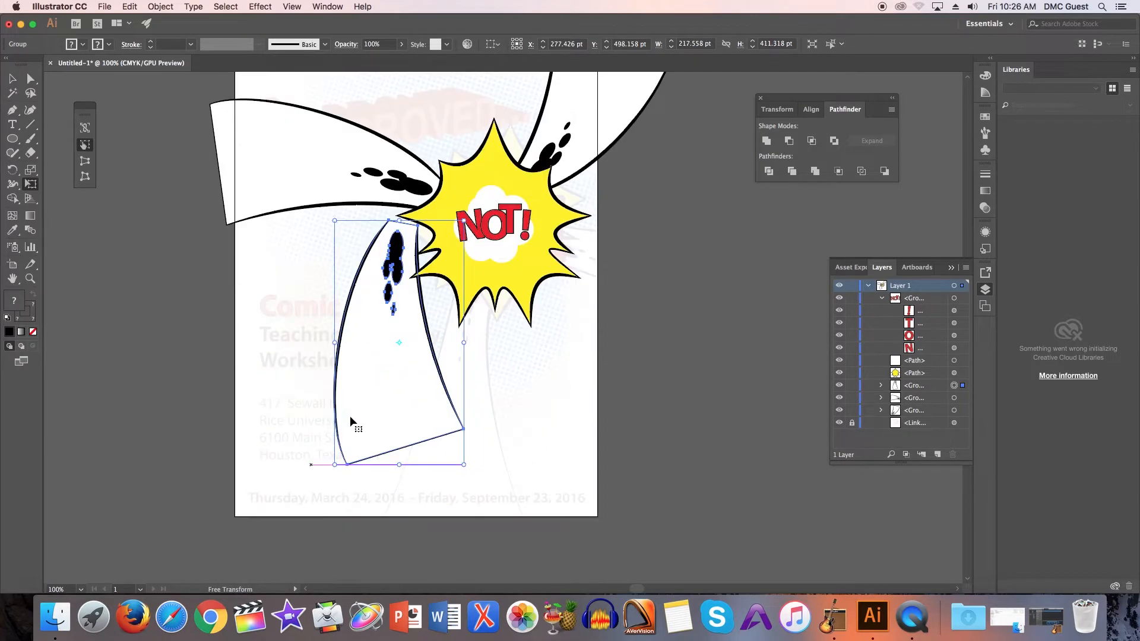
Move the downward ray under the starburst, stretch it to about 467 pt tall past the artboard's lower edge, and deselect it
{"action": "left_click_drag", "start_coordinate": [397, 382], "coordinate": [466, 444]}
{"action": "left_click_drag", "start_coordinate": [483, 525], "coordinate": [486, 567]}
{"action": "scroll", "coordinate": [540, 460], "scroll_direction": "up", "scroll_amount": 2}
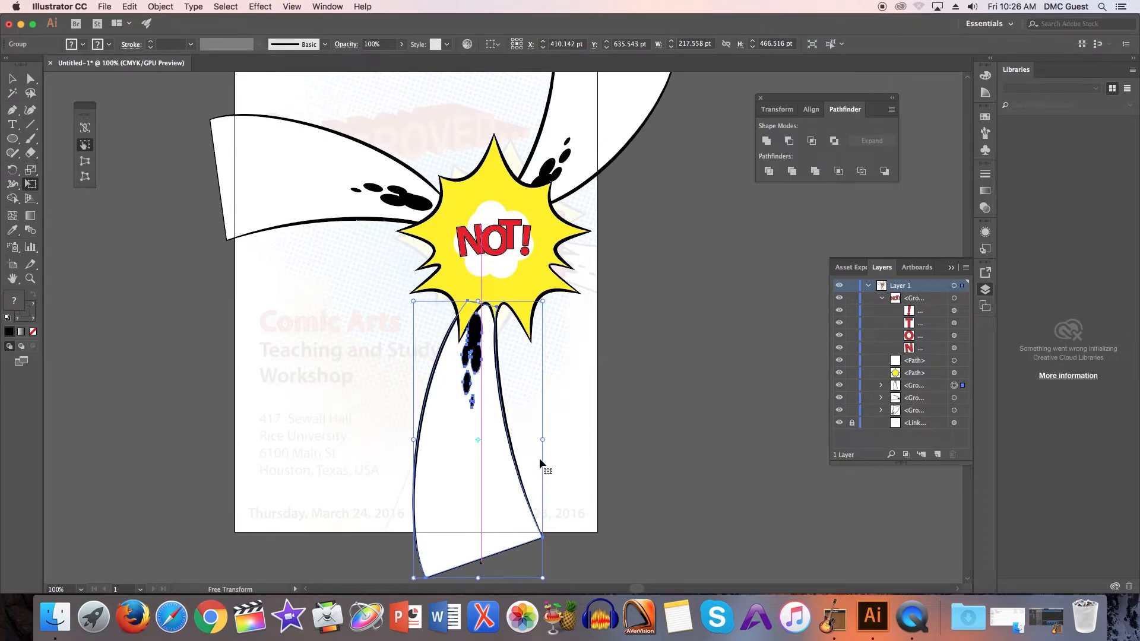
{"action": "left_click", "coordinate": [12, 78]}
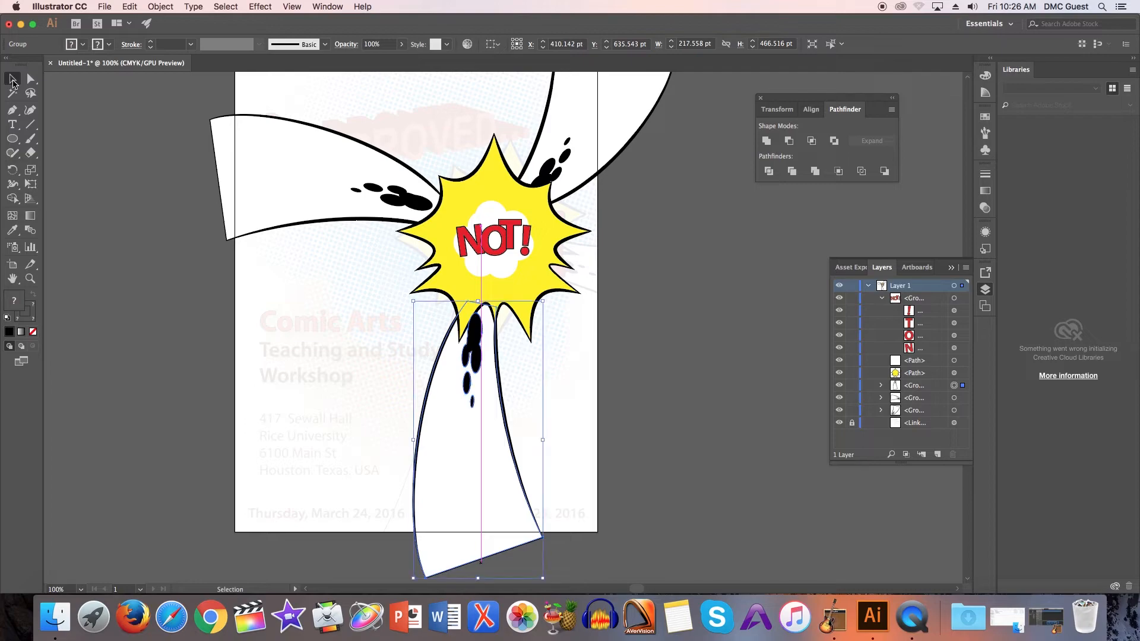
{"action": "left_click", "coordinate": [89, 209]}
Duplicate the downward ray to the right, rotate the copy counterclockwise with Free Transform so it radiates right from behind the starburst, and deselect it
{"action": "left_click_drag", "start_coordinate": [463, 435], "coordinate": [623, 336]}
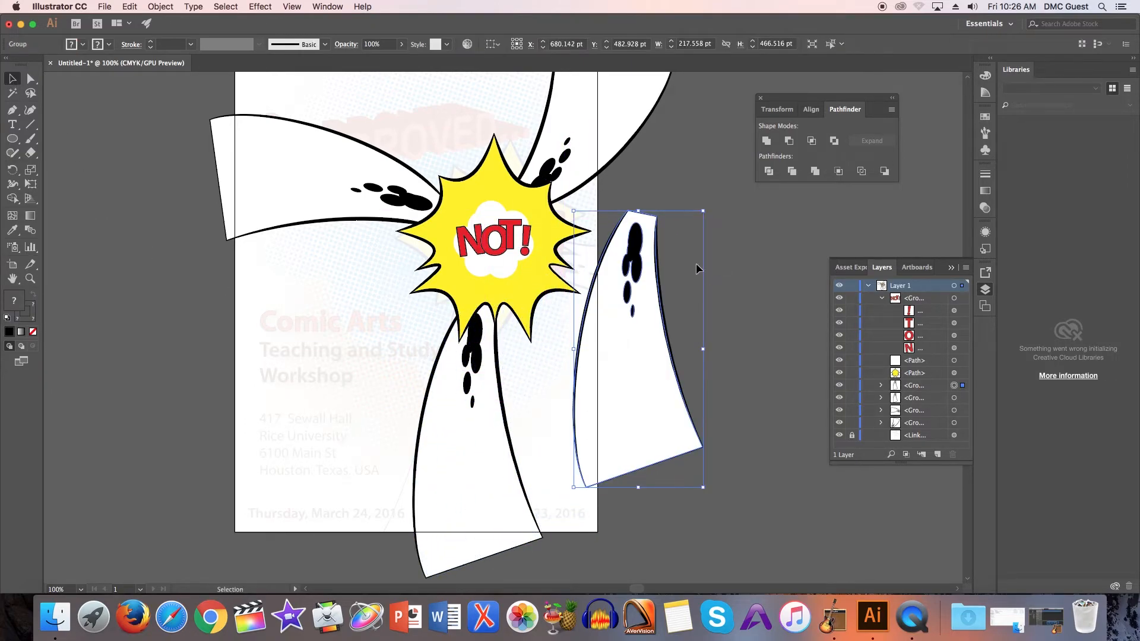
{"action": "key", "text": "e"}
{"action": "left_click_drag", "start_coordinate": [704, 188], "coordinate": [516, 296]}
{"action": "left_click_drag", "start_coordinate": [605, 358], "coordinate": [647, 268]}
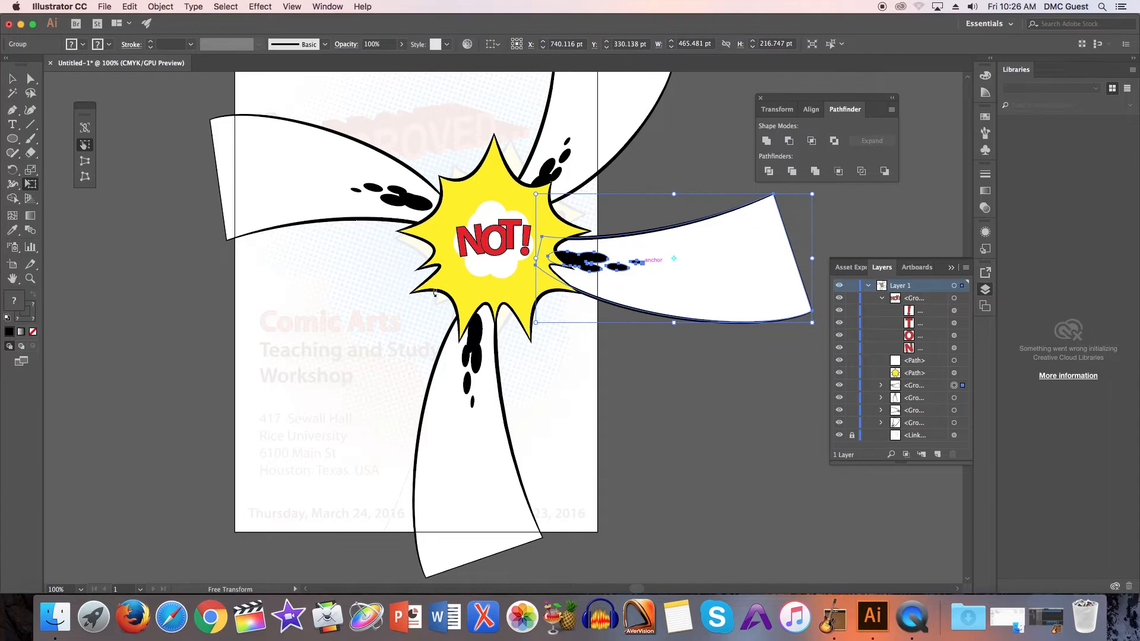
{"action": "scroll", "coordinate": [436, 293], "scroll_direction": "up", "scroll_amount": 2}
{"action": "left_click", "coordinate": [12, 80]}
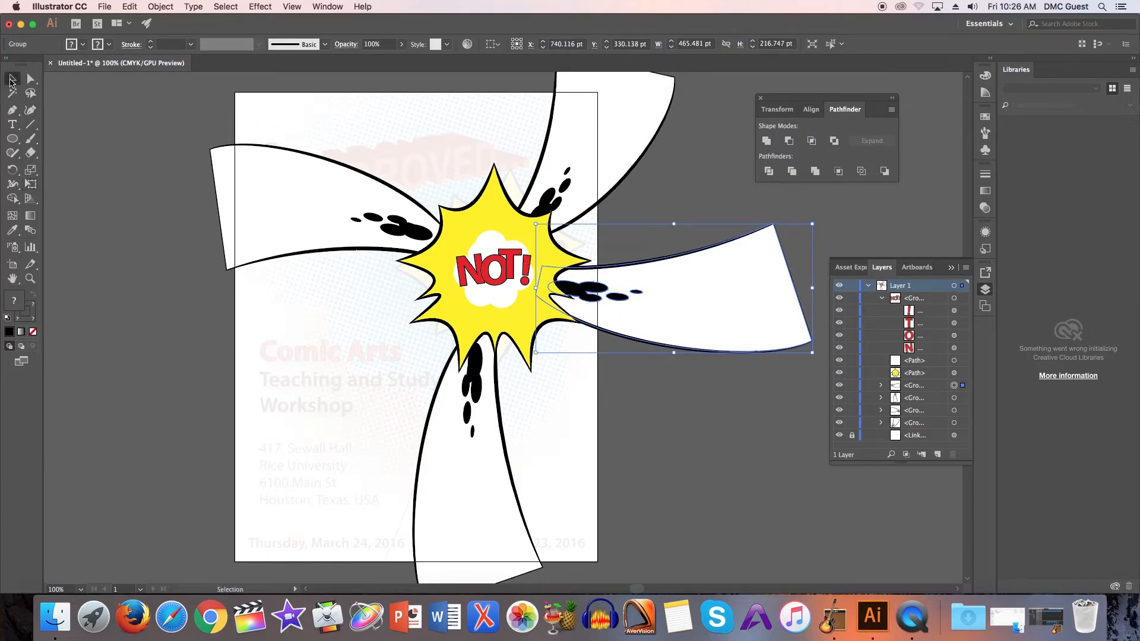
{"action": "left_click", "coordinate": [101, 223]}
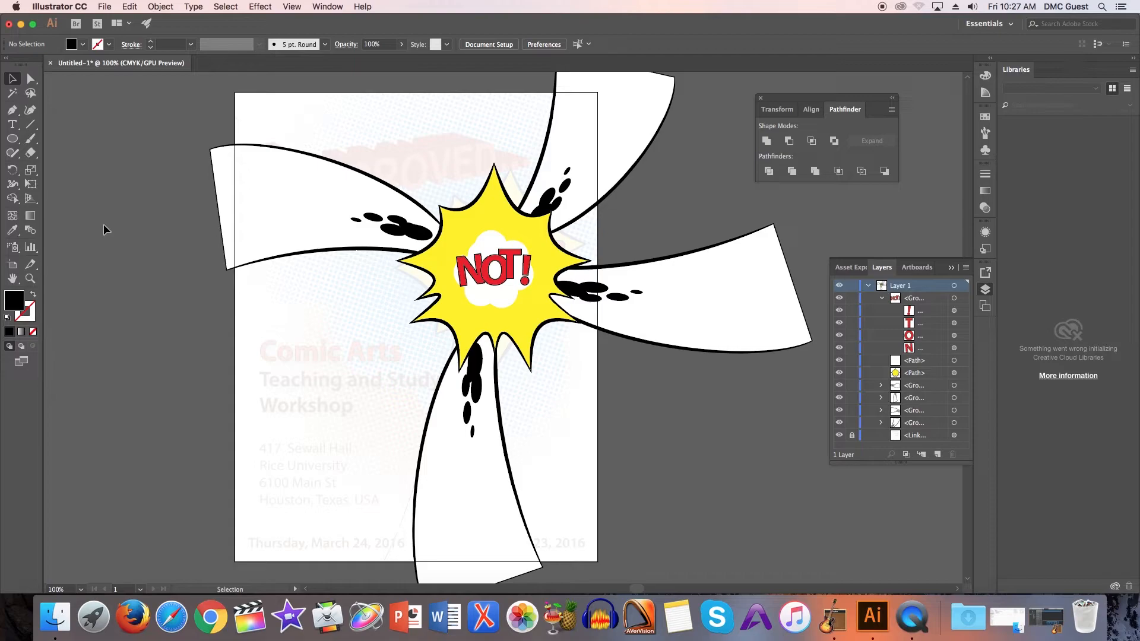
Draw a 612 by 792 pt rectangle that covers the whole artboard
{"action": "scroll", "coordinate": [102, 225], "scroll_direction": "up", "scroll_amount": 1}
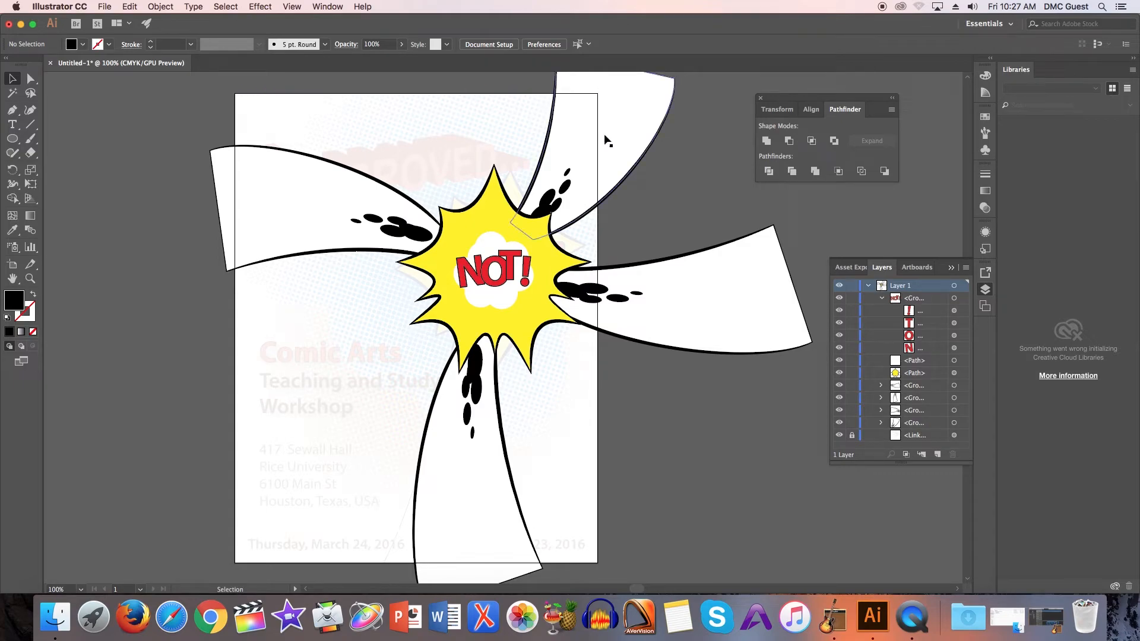
{"action": "scroll", "coordinate": [226, 440], "scroll_direction": "down", "scroll_amount": 1}
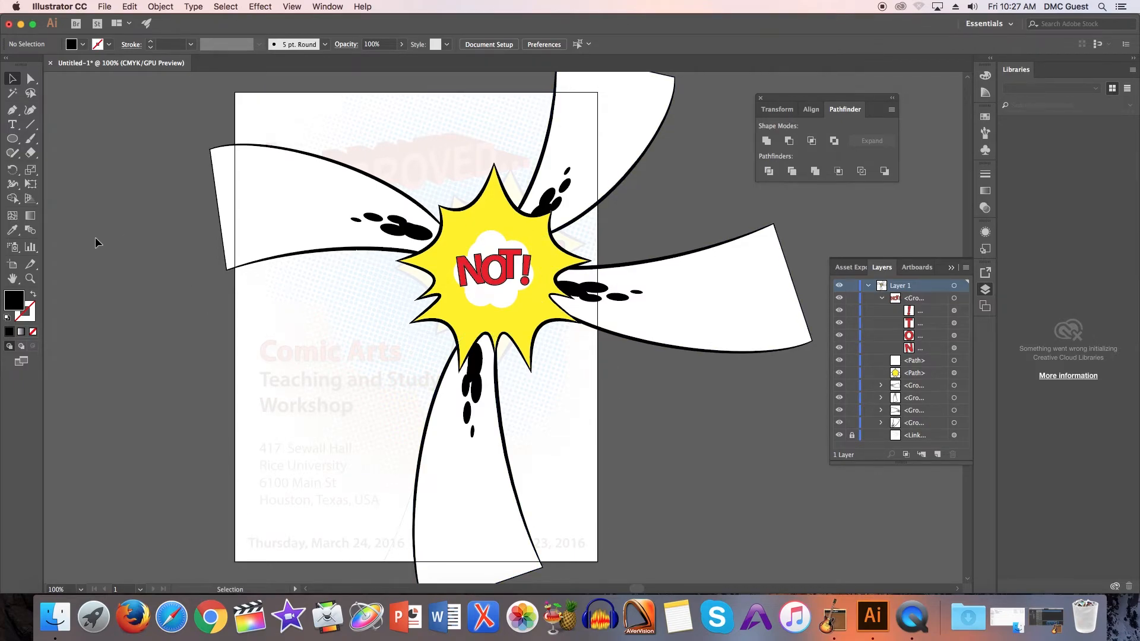
{"action": "left_click", "coordinate": [12, 139]}
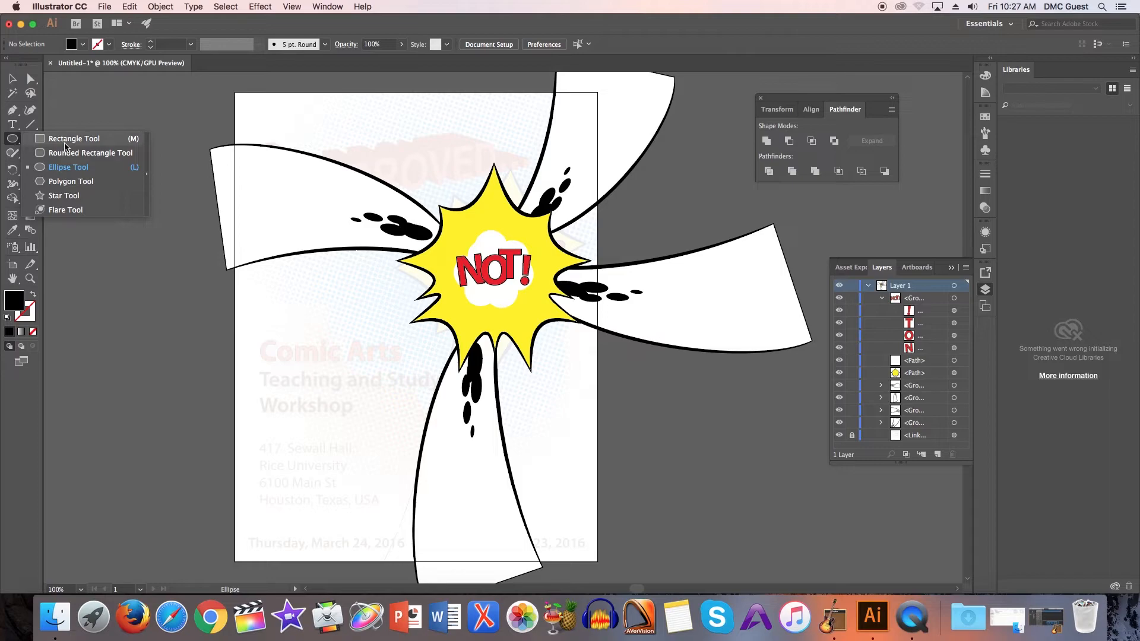
{"action": "left_click", "coordinate": [66, 143]}
{"action": "left_click_drag", "start_coordinate": [236, 93], "coordinate": [597, 561]}
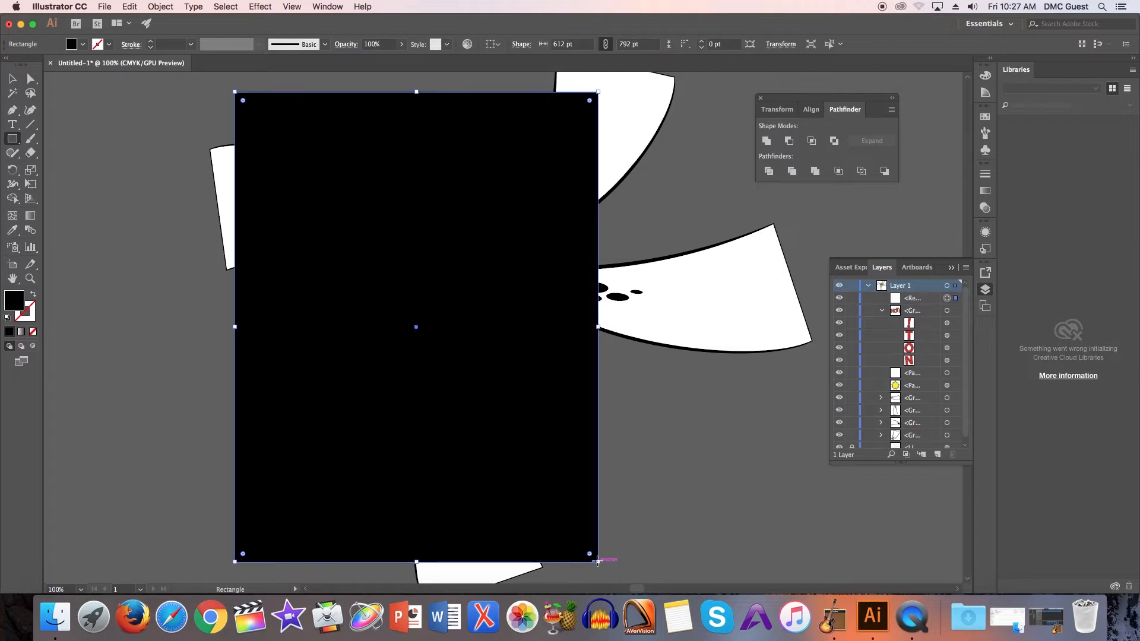
{"action": "left_click", "coordinate": [11, 79]}
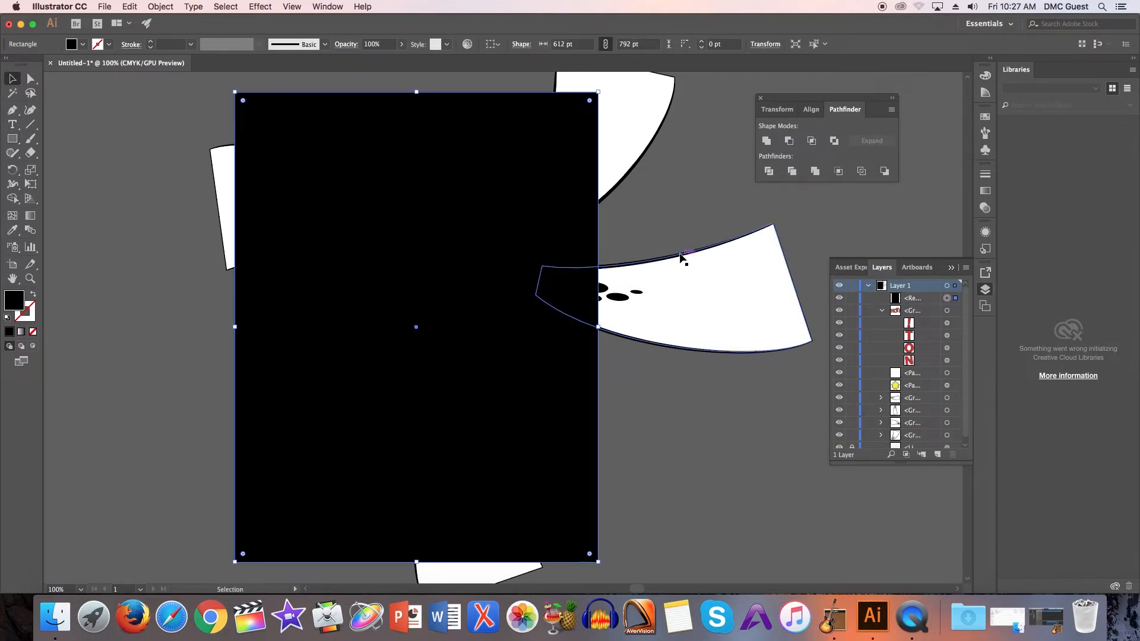
Fill the artboard-sized rectangle with the blue-to-transparent gradient swatch
{"action": "left_click_drag", "start_coordinate": [819, 102], "coordinate": [706, 380]}
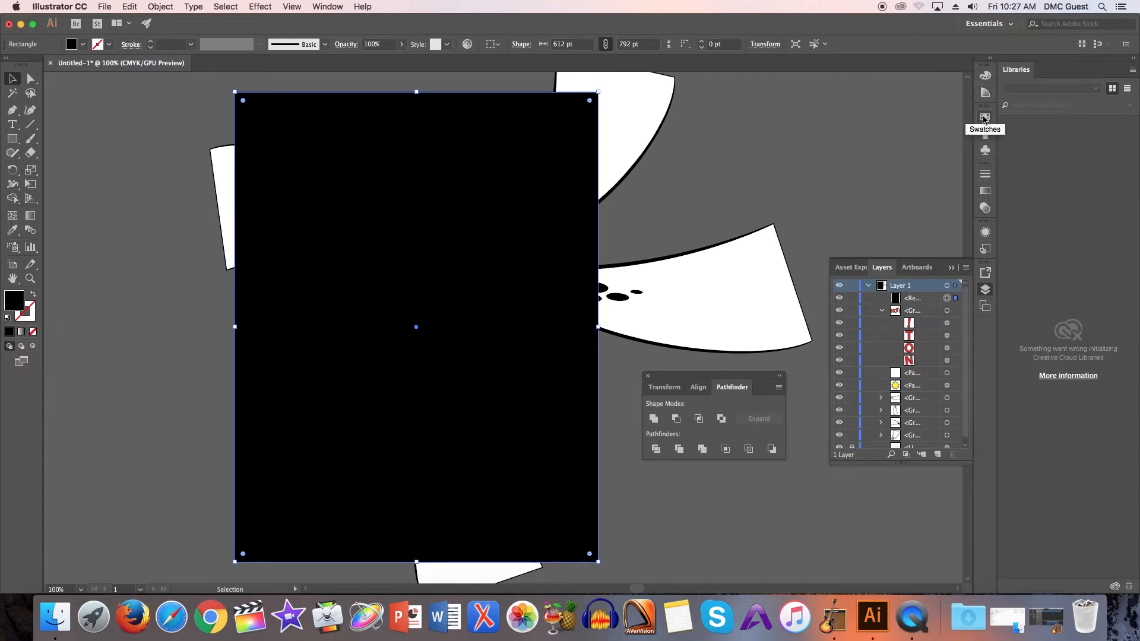
{"action": "left_click", "coordinate": [345, 6]}
{"action": "left_click", "coordinate": [390, 467]}
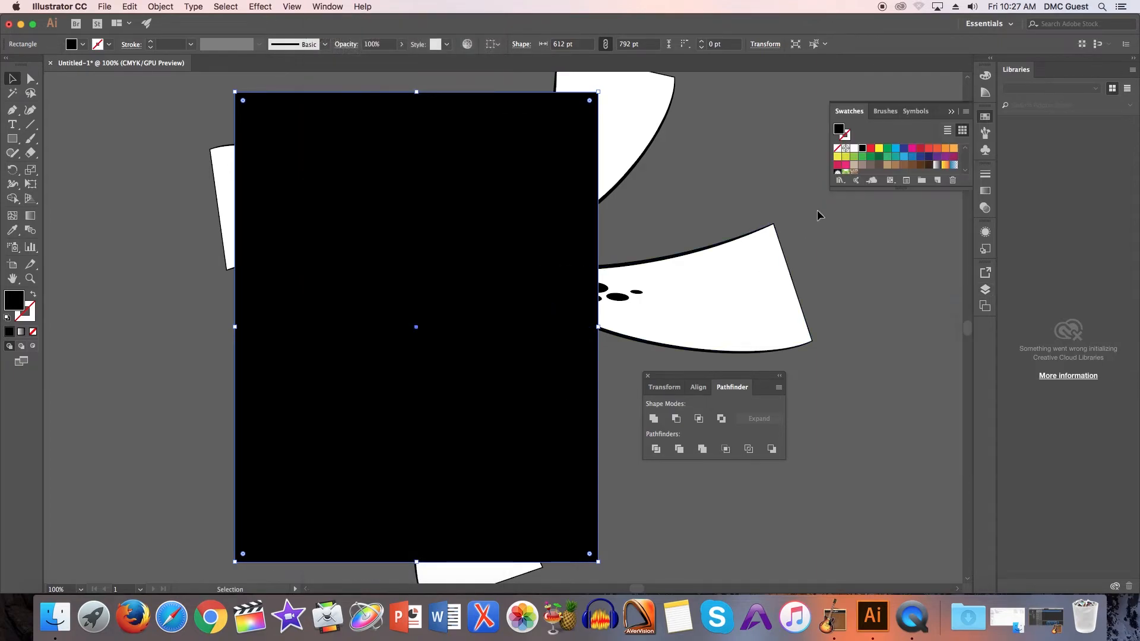
{"action": "left_click_drag", "start_coordinate": [960, 189], "coordinate": [960, 291]}
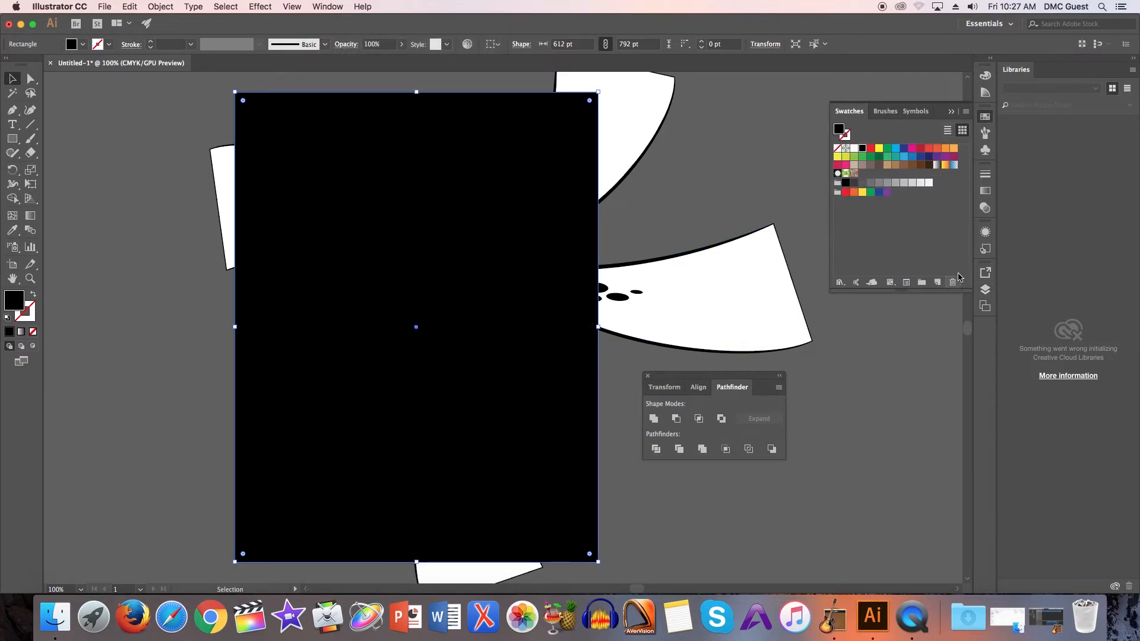
{"action": "left_click", "coordinate": [938, 165]}
{"action": "left_click", "coordinate": [945, 165]}
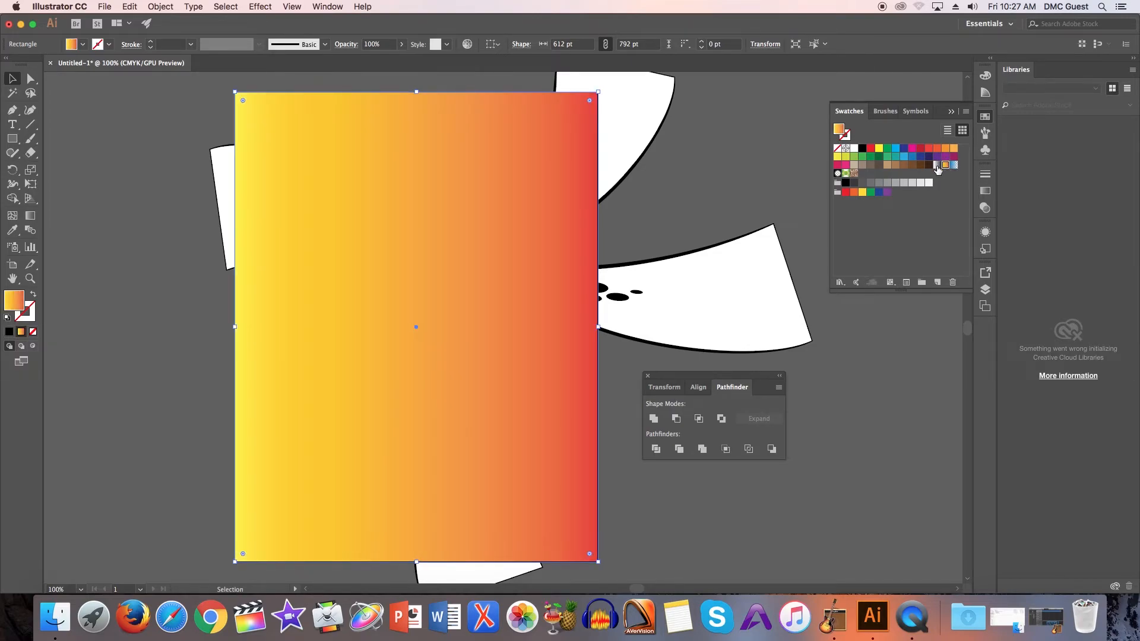
{"action": "left_click", "coordinate": [953, 166]}
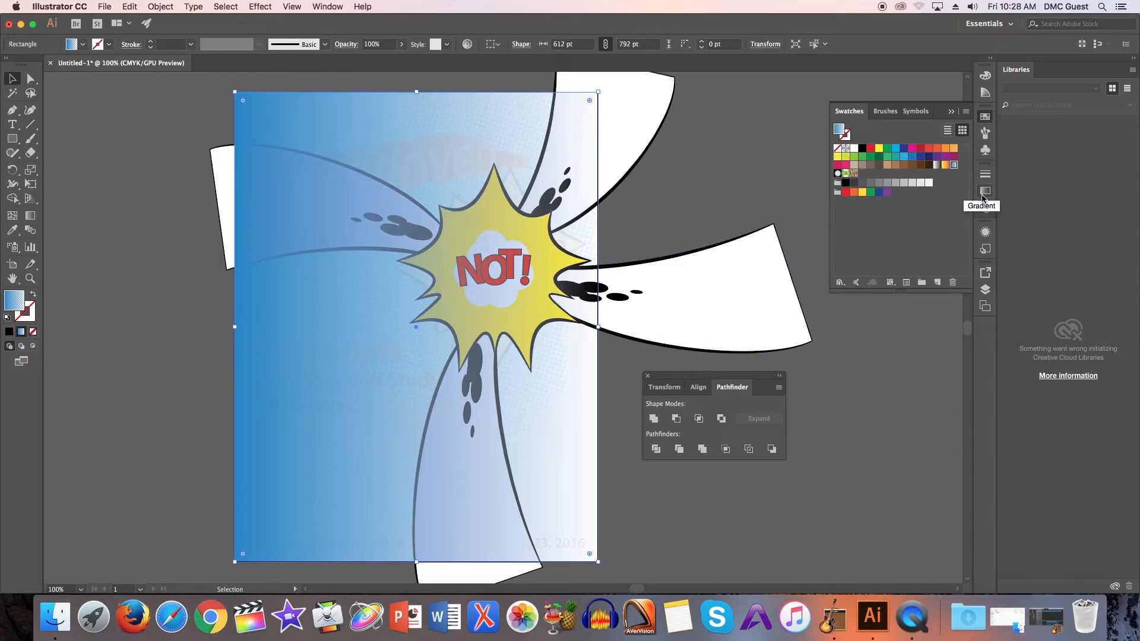
Change the rectangle's gradient type to Radial and set its midpoint location to about 51%
{"action": "left_click", "coordinate": [984, 192]}
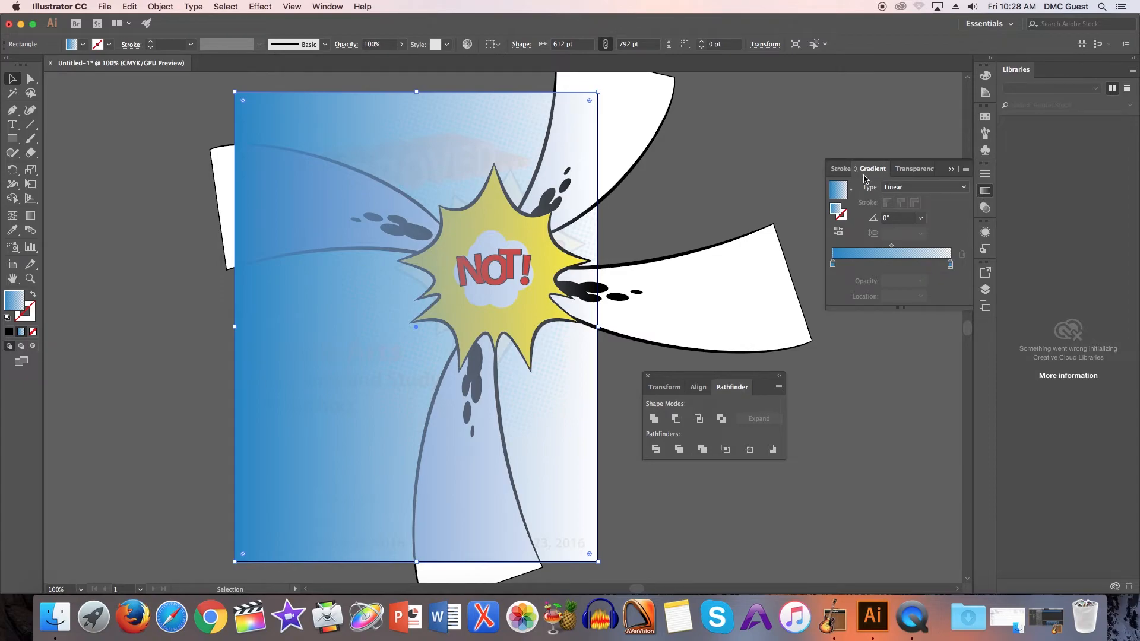
{"action": "mouse_move", "coordinate": [872, 171]}
{"action": "left_mouse_down"}
{"action": "mouse_move", "coordinate": [763, 130]}
{"action": "mouse_move", "coordinate": [625, 162]}
{"action": "mouse_move", "coordinate": [640, 161]}
{"action": "left_mouse_up"}
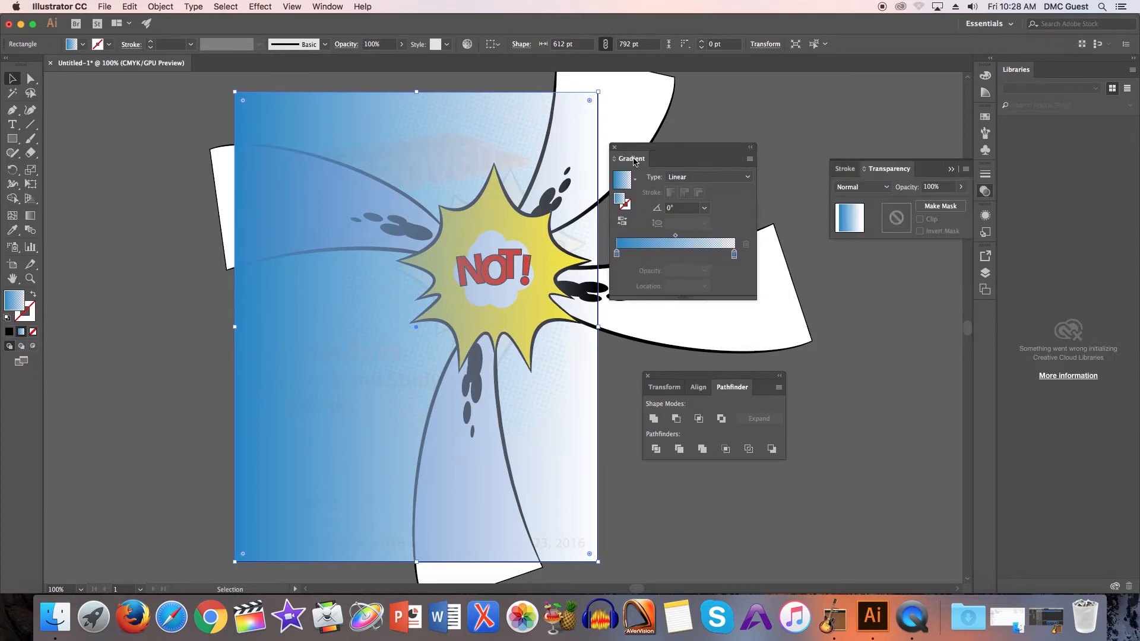
{"action": "left_click", "coordinate": [696, 178]}
{"action": "left_click", "coordinate": [698, 188]}
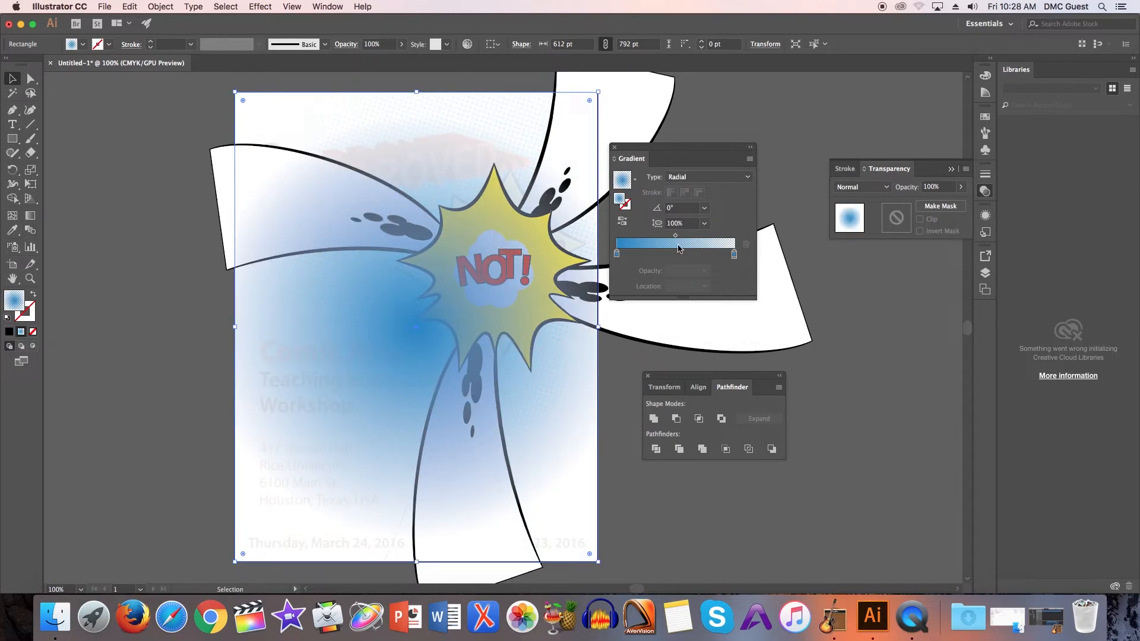
{"action": "left_click_drag", "start_coordinate": [678, 240], "coordinate": [677, 240]}
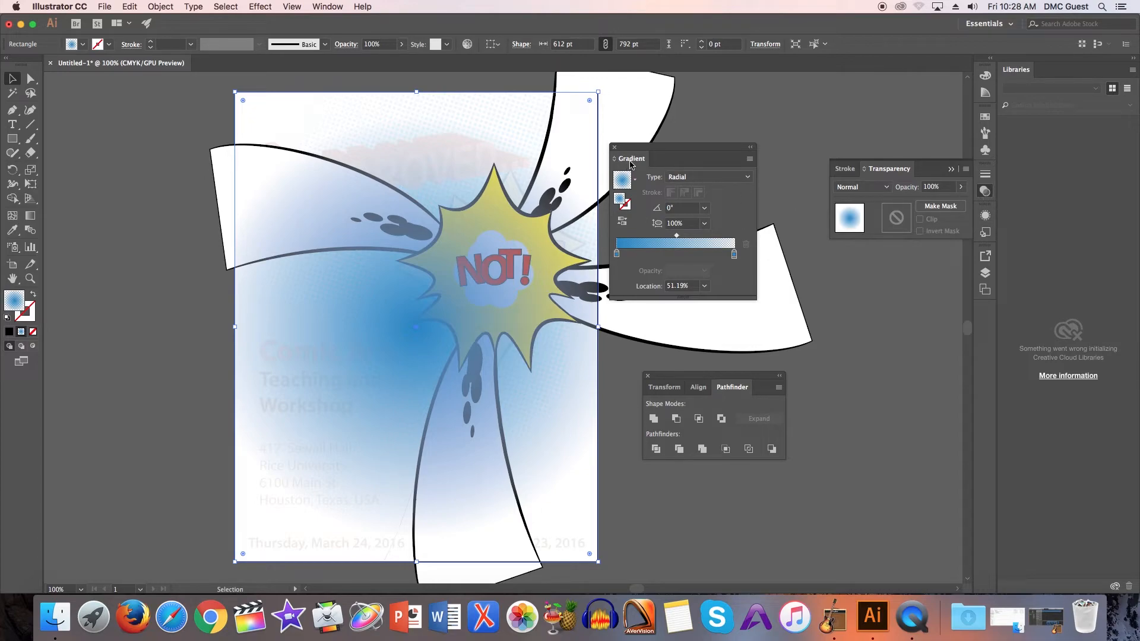
Redraw the radial gradient at about -108° with the Gradient tool, centred just beside the starburst's lower-left edge and spreading toward the artboard's lower left
{"action": "left_click", "coordinate": [32, 223]}
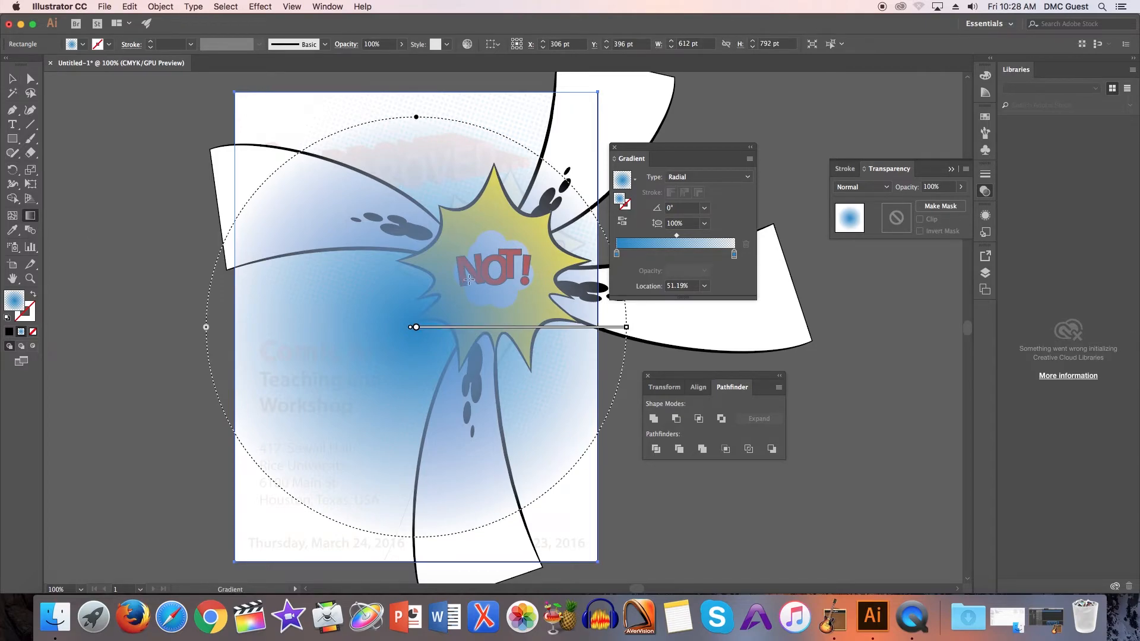
{"action": "left_click_drag", "start_coordinate": [467, 279], "coordinate": [331, 376]}
{"action": "left_click_drag", "start_coordinate": [389, 297], "coordinate": [255, 460]}
{"action": "left_click_drag", "start_coordinate": [477, 300], "coordinate": [422, 508]}
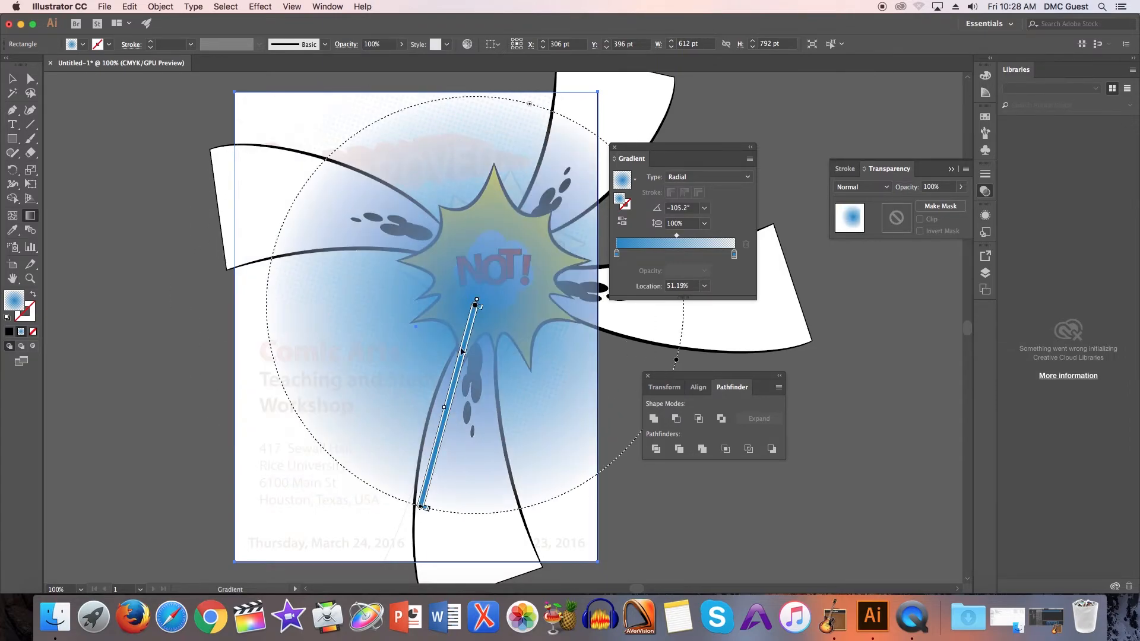
{"action": "left_click_drag", "start_coordinate": [437, 285], "coordinate": [364, 503]}
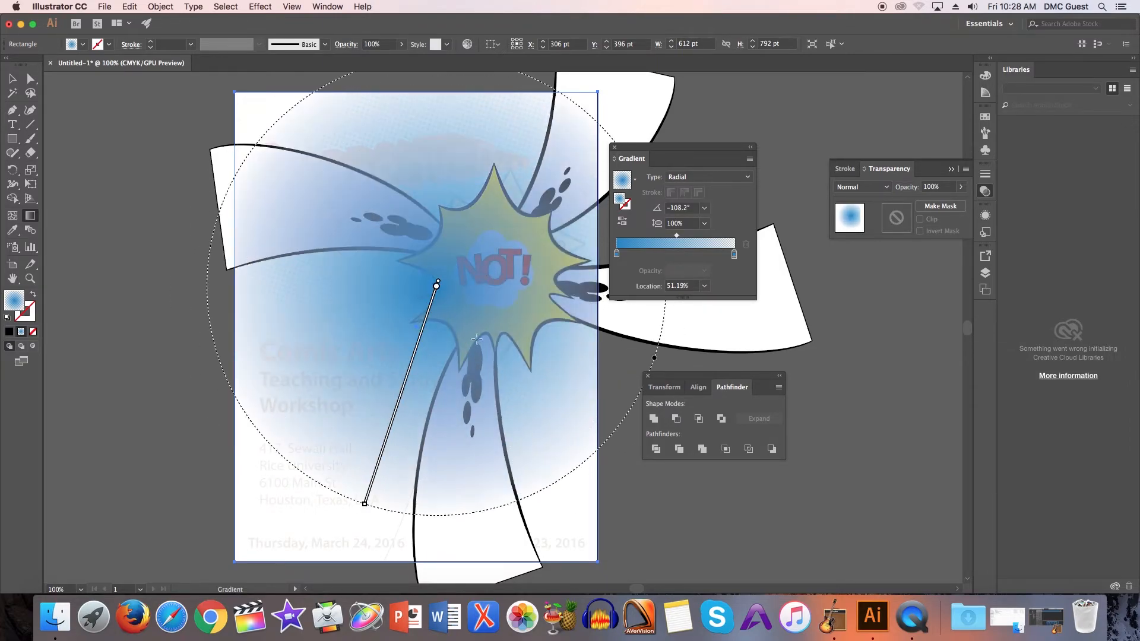
{"action": "mouse_move", "coordinate": [441, 289]}
{"action": "mouse_move", "coordinate": [440, 288]}
{"action": "left_mouse_down"}
{"action": "mouse_move", "coordinate": [425, 338]}
{"action": "mouse_move", "coordinate": [432, 305]}
{"action": "left_mouse_up"}
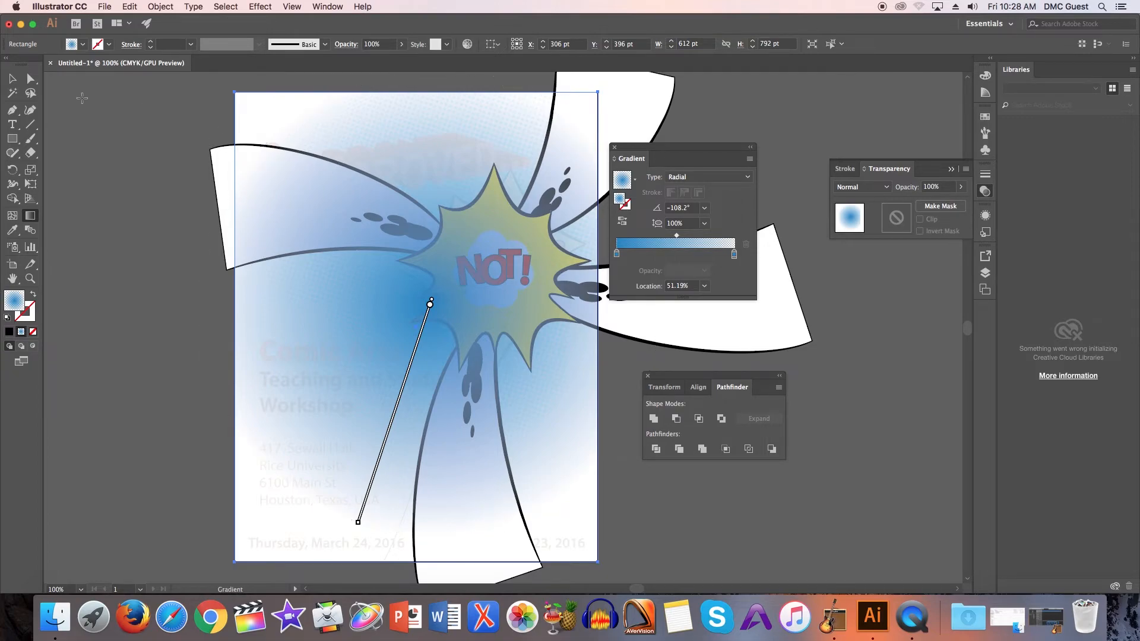
{"action": "left_click", "coordinate": [13, 80]}
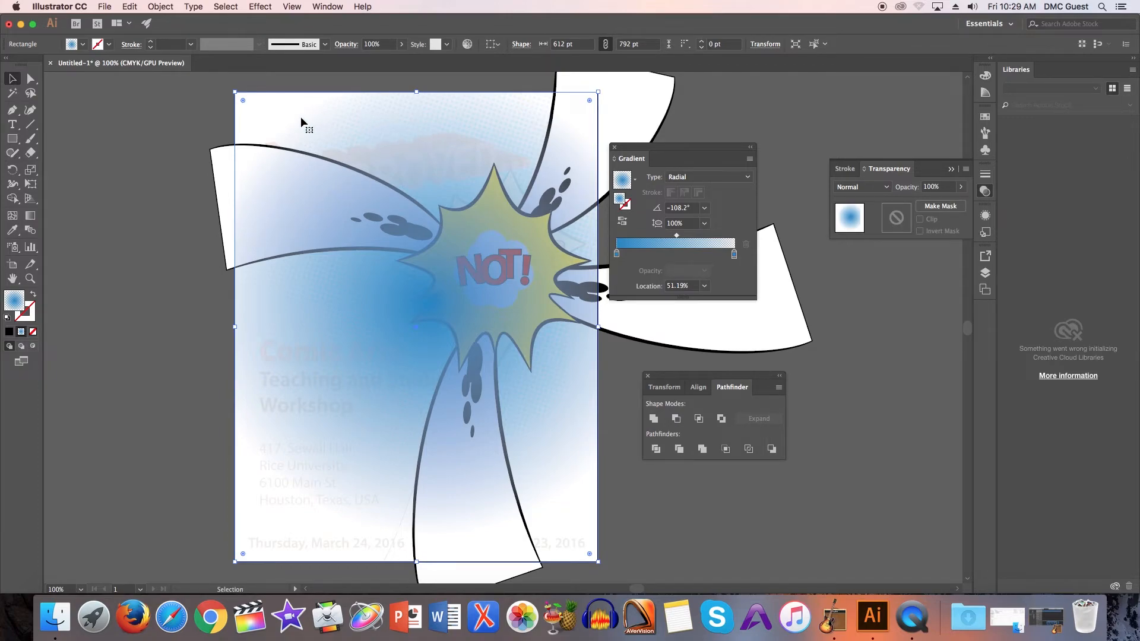
Apply the Color Halftone effect to the gradient rectangle with a maximum radius of 16 pixels
{"action": "left_click", "coordinate": [262, 7]}
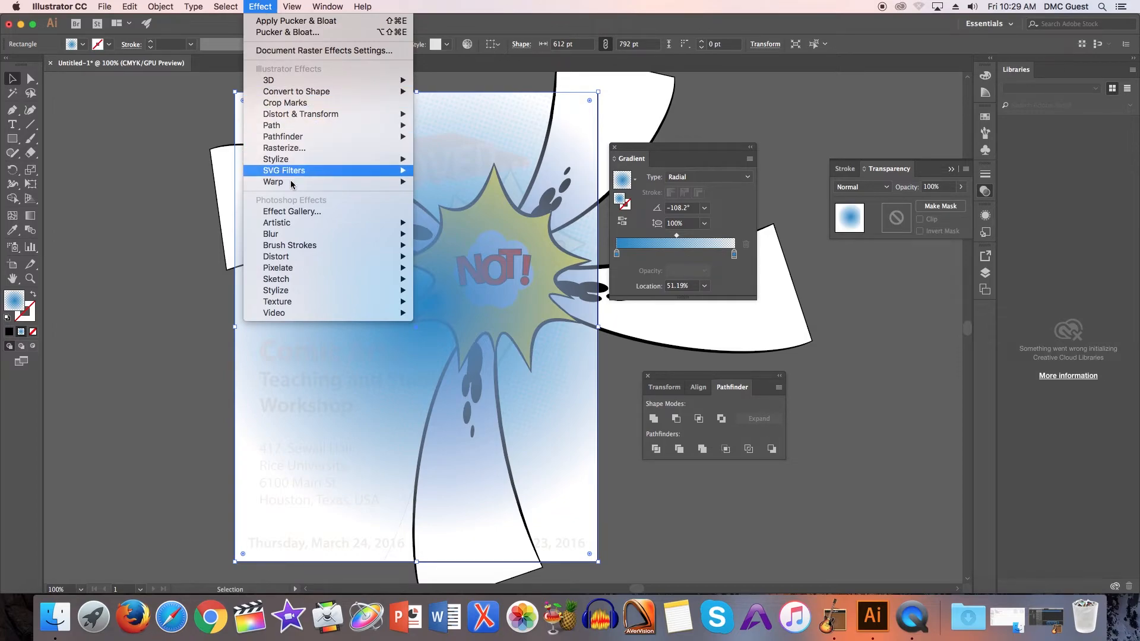
{"action": "mouse_move", "coordinate": [315, 246]}
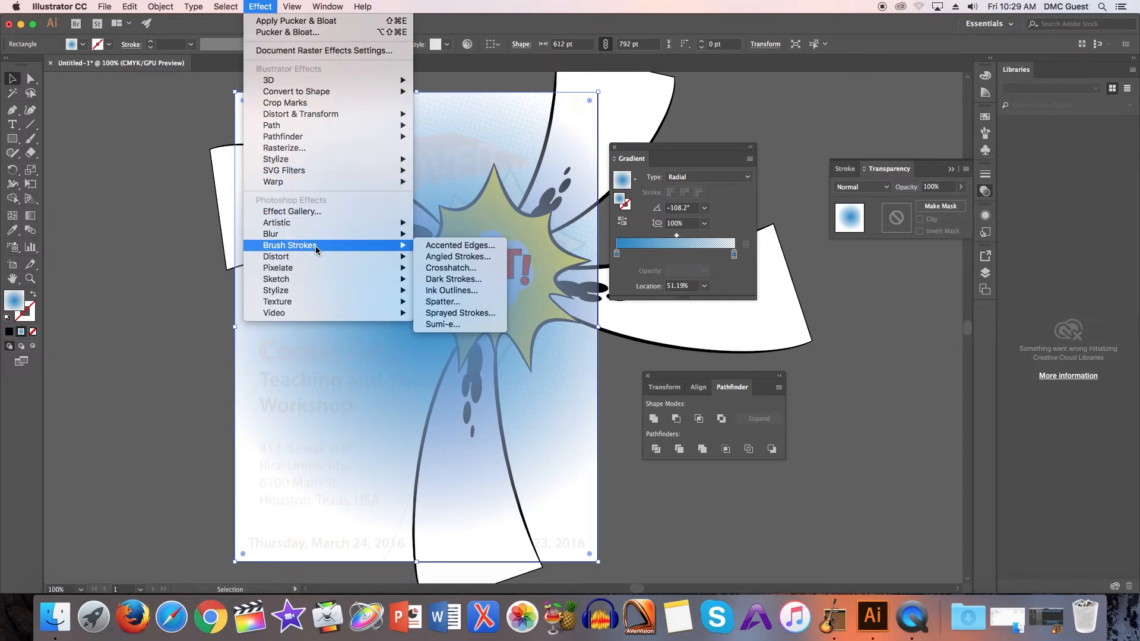
{"action": "mouse_move", "coordinate": [308, 268]}
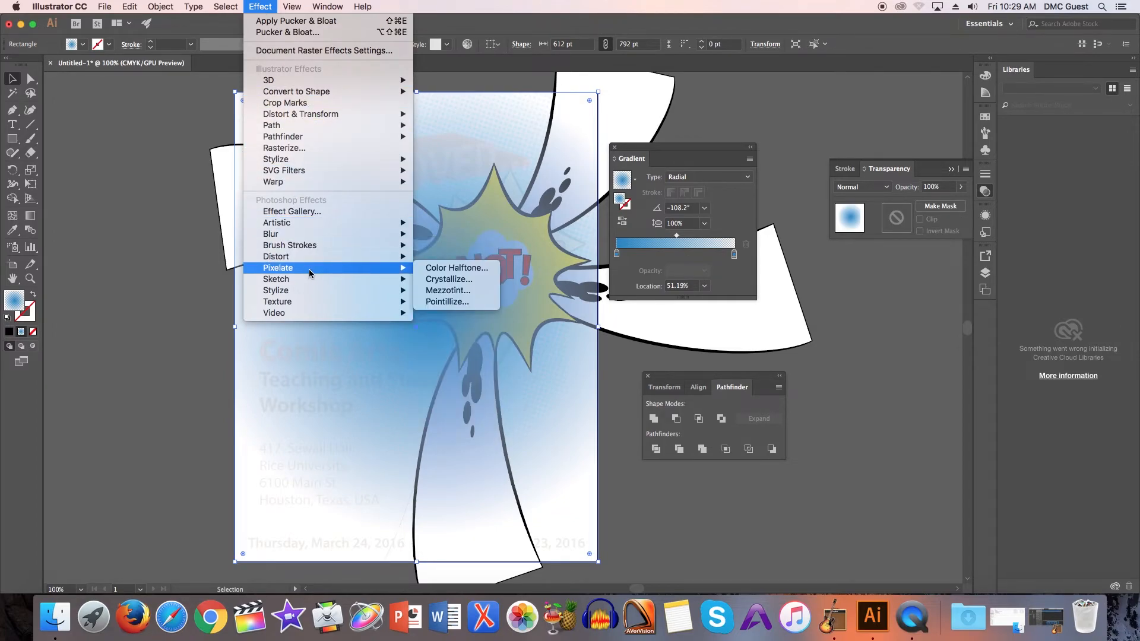
{"action": "left_click", "coordinate": [469, 268]}
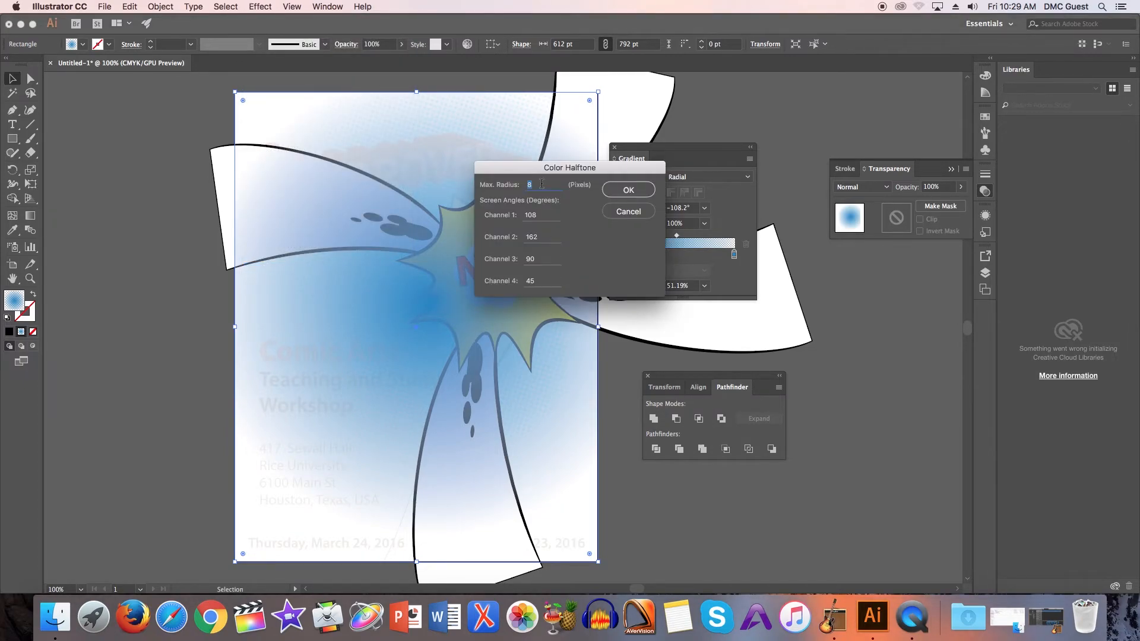
{"action": "type", "text": "16"}
{"action": "key", "text": "Return"}
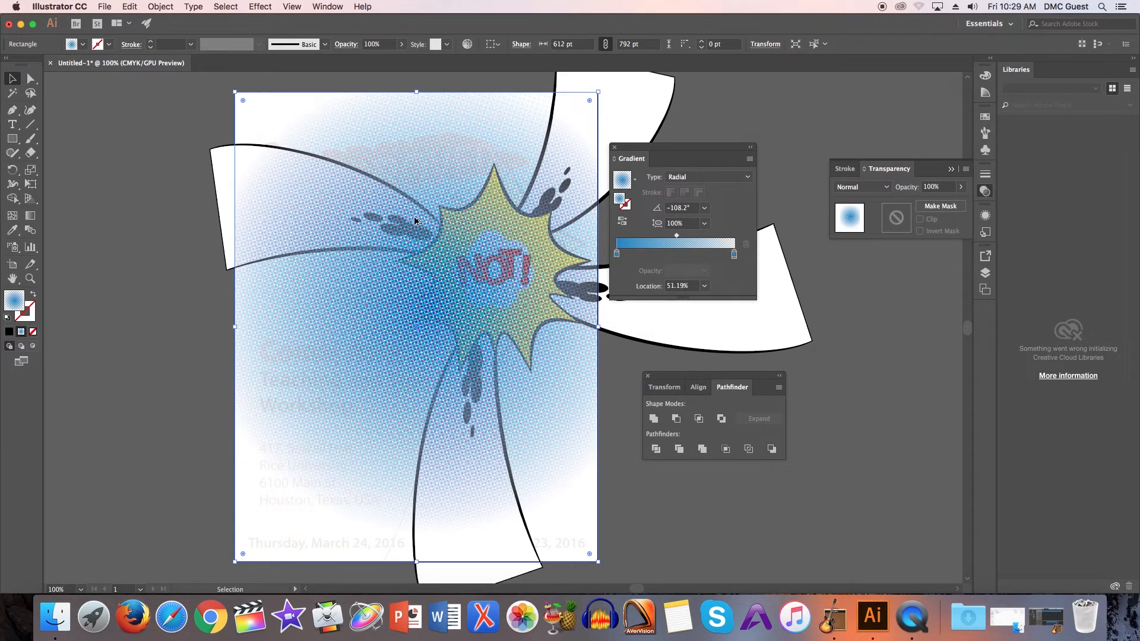
Change the gradient rectangle's Color Halftone maximum radius to 24 pixels, and toggle the effect's visibility off and back on
{"action": "scroll", "coordinate": [416, 219], "scroll_direction": "up", "scroll_amount": 3}
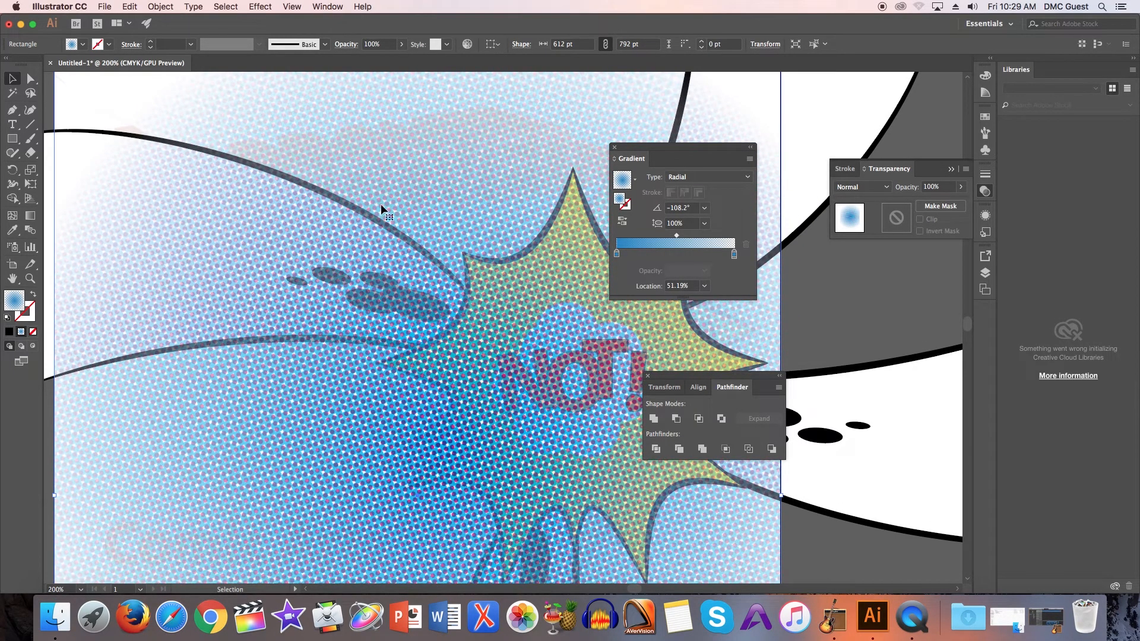
{"action": "scroll", "coordinate": [351, 214], "scroll_direction": "up", "scroll_amount": 3}
{"action": "scroll", "coordinate": [356, 287], "scroll_direction": "down", "scroll_amount": 2}
{"action": "scroll", "coordinate": [377, 365], "scroll_direction": "down", "scroll_amount": 3}
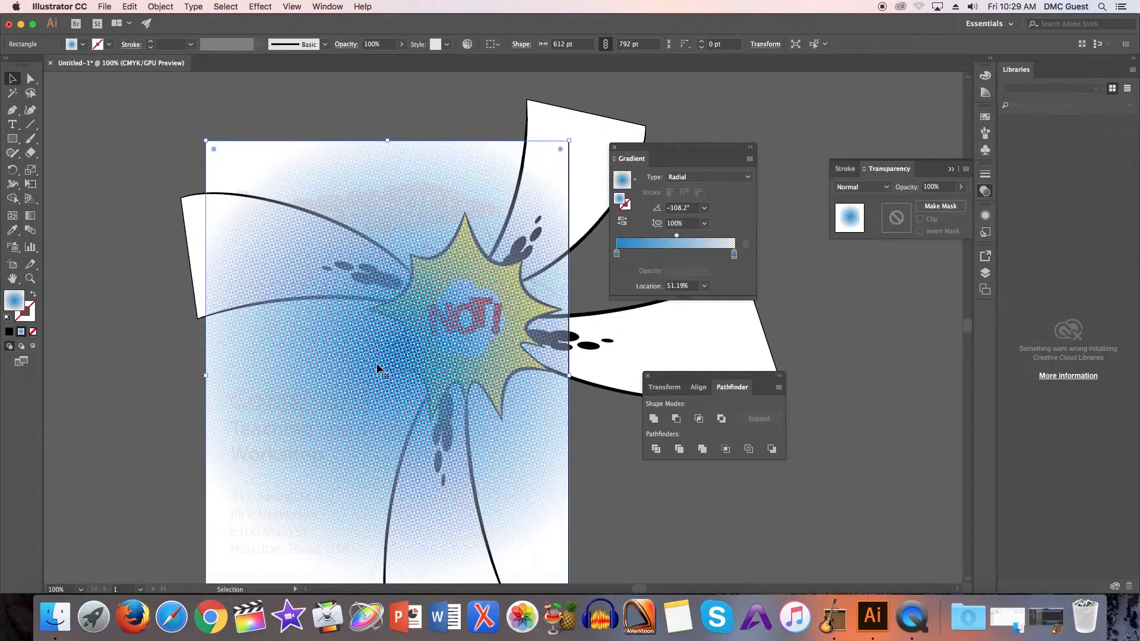
{"action": "scroll", "coordinate": [378, 367], "scroll_direction": "down", "scroll_amount": 1}
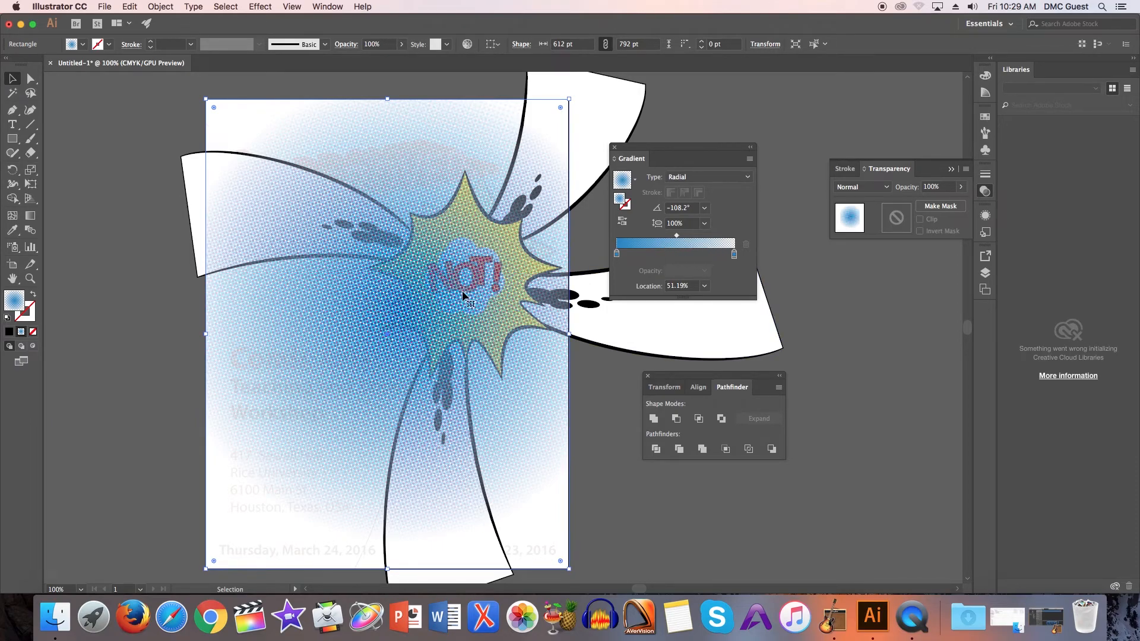
{"action": "left_click", "coordinate": [327, 6]}
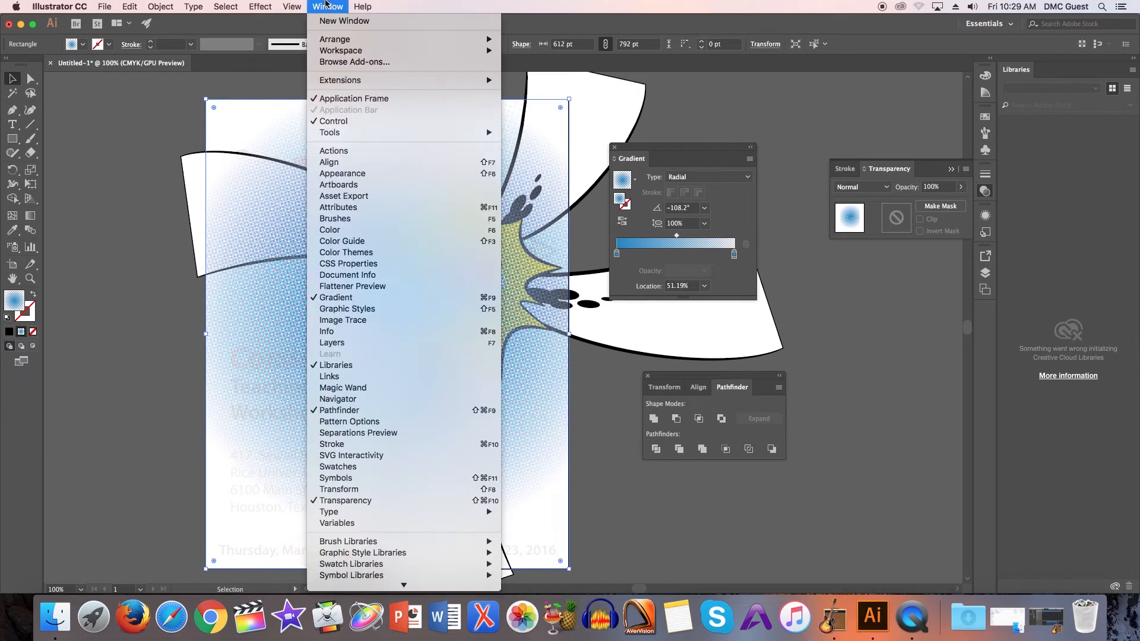
{"action": "left_click", "coordinate": [378, 178]}
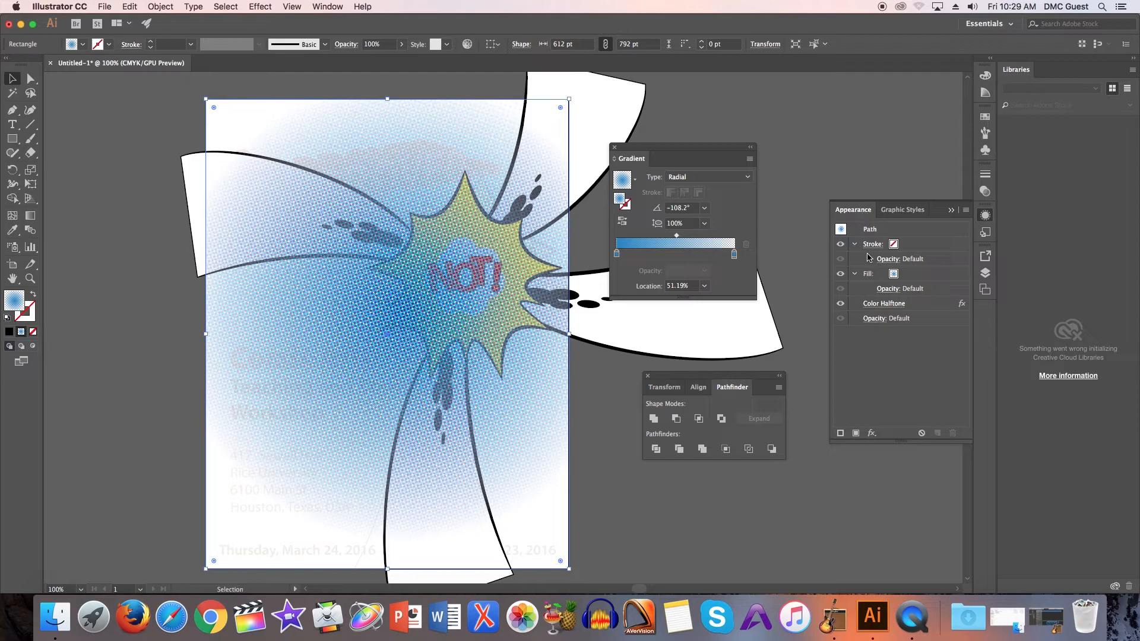
{"action": "left_click", "coordinate": [881, 304]}
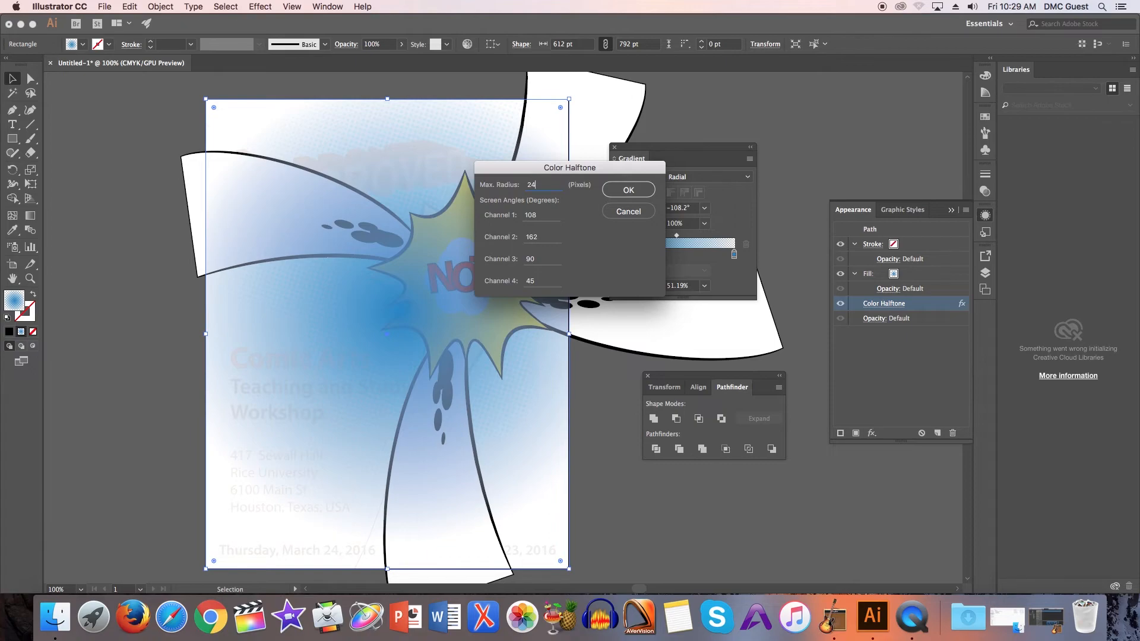
{"action": "left_click", "coordinate": [628, 190]}
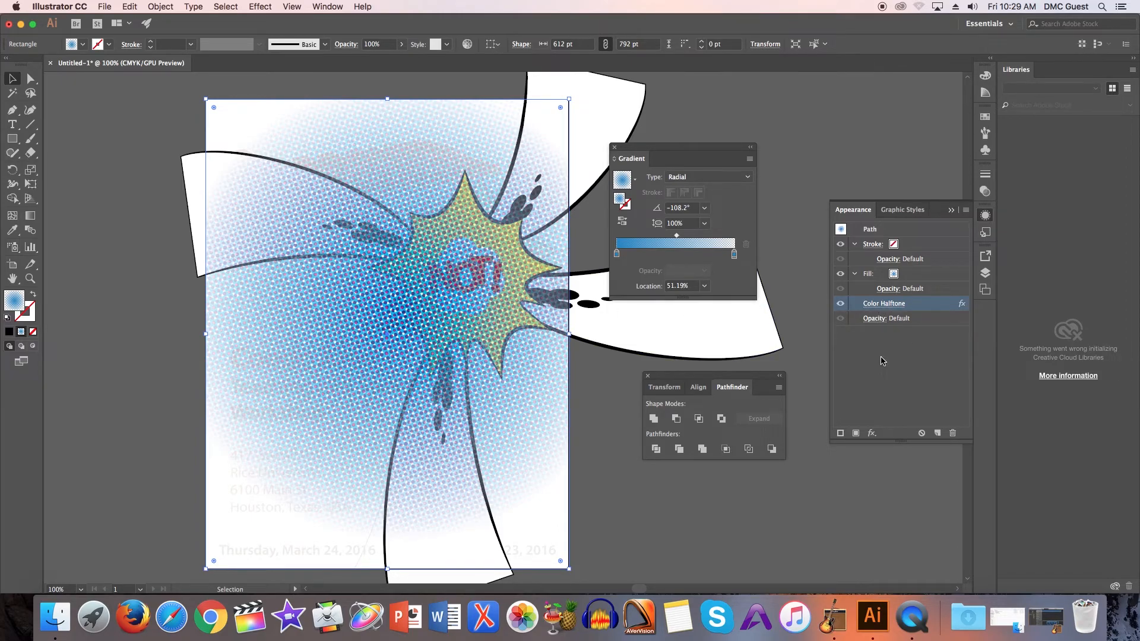
{"action": "left_click", "coordinate": [840, 304]}
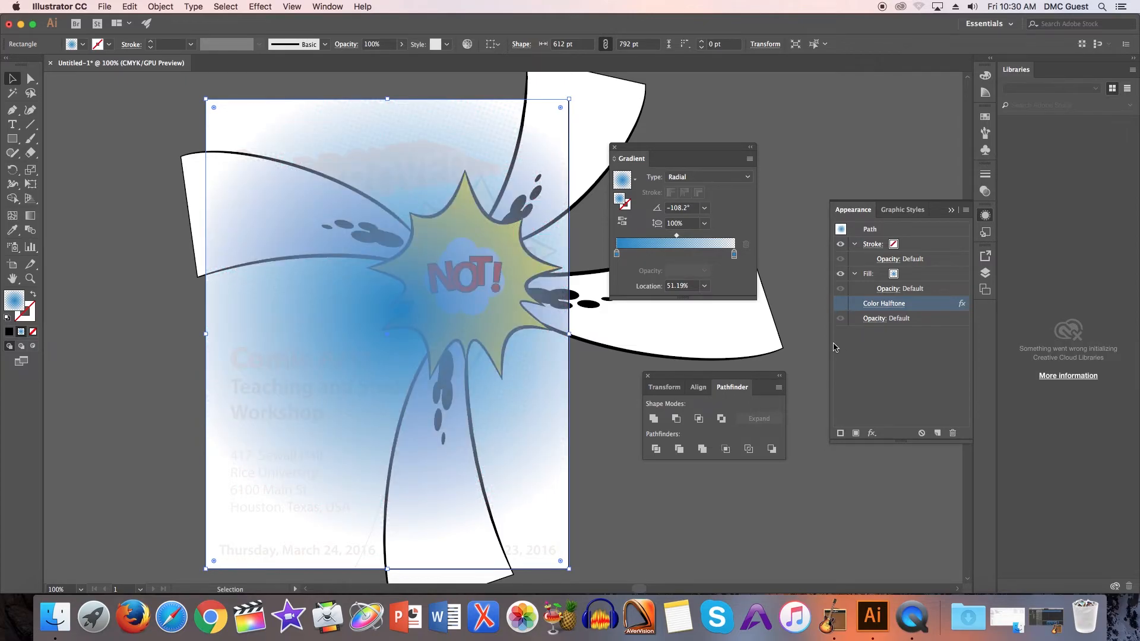
{"action": "left_click", "coordinate": [840, 304]}
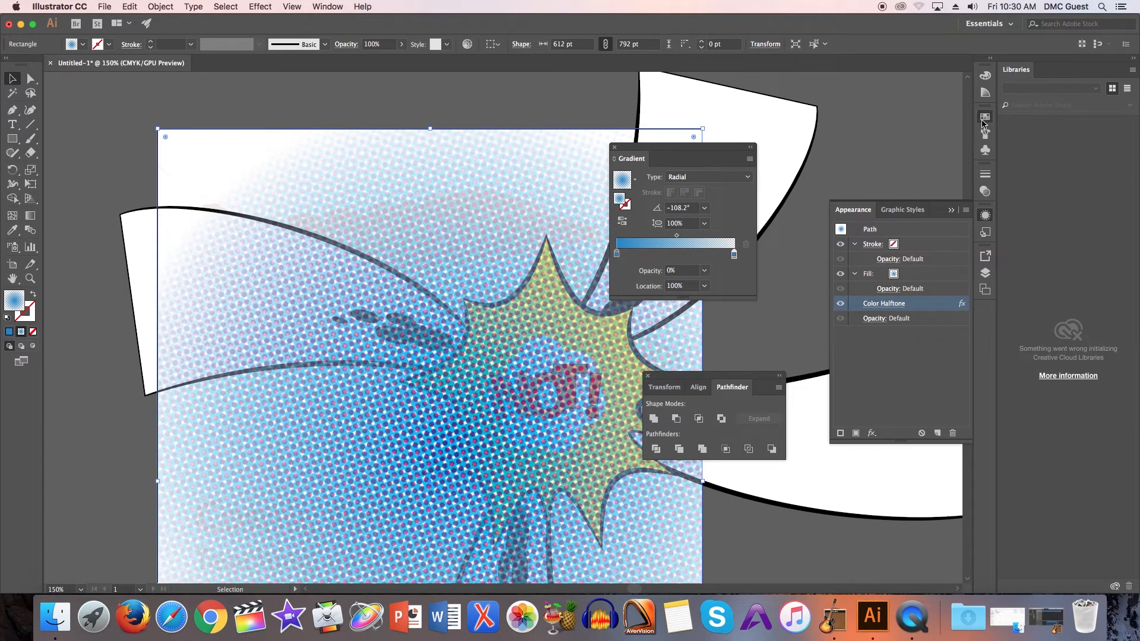
Recolour the radial gradient's transparent end stop with the white swatch and set its opacity to 100%
{"action": "left_click", "coordinate": [983, 121]}
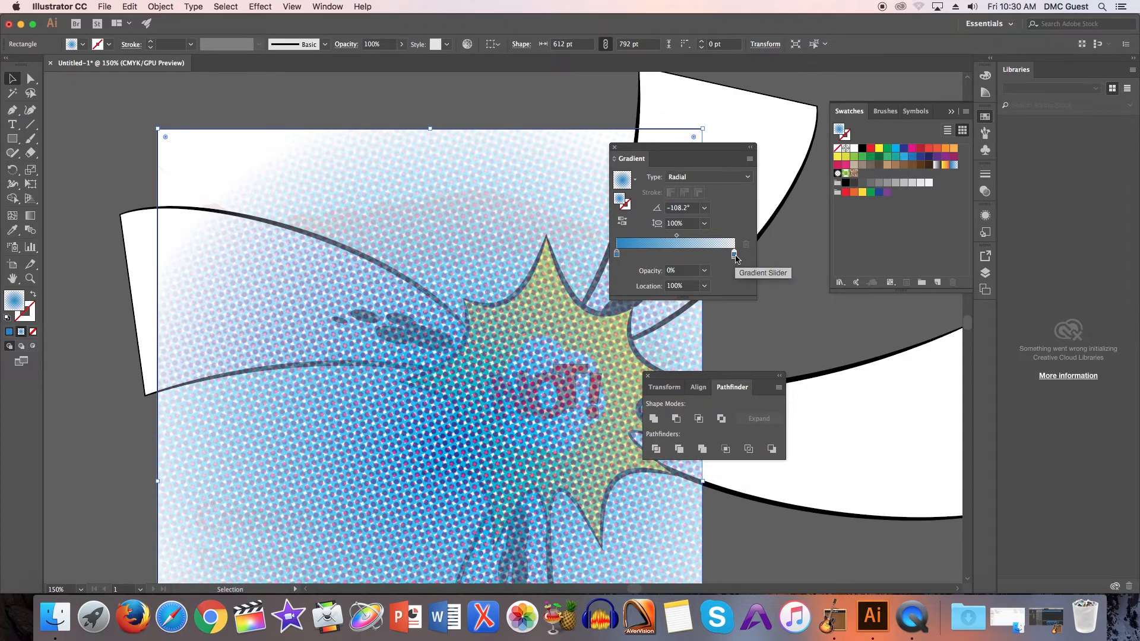
{"action": "left_click_drag", "start_coordinate": [856, 150], "coordinate": [735, 259]}
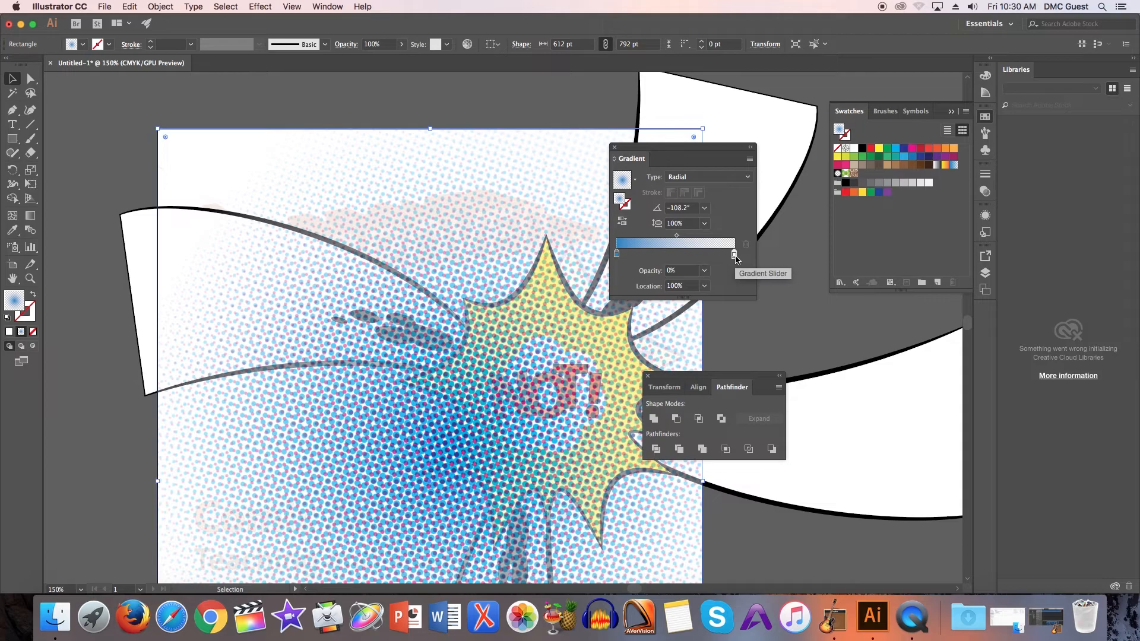
{"action": "left_click", "coordinate": [705, 272]}
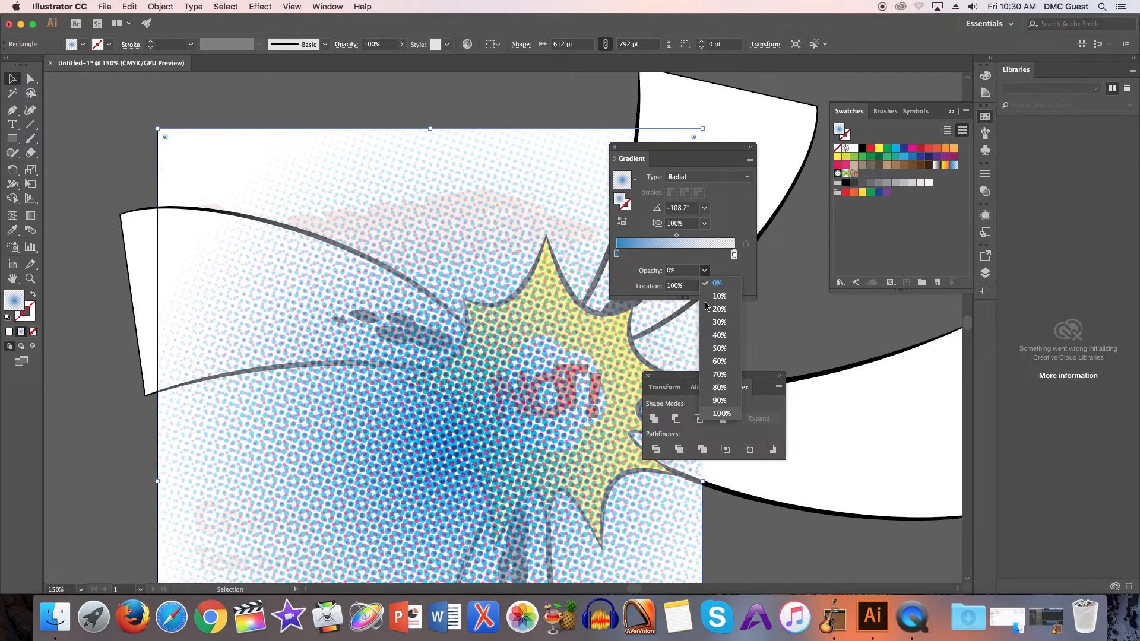
{"action": "left_click", "coordinate": [722, 413]}
Send the halftone rectangle to the back, behind the starburst and rays, and deselect it
{"action": "scroll", "coordinate": [347, 103], "scroll_direction": "down", "scroll_amount": 2}
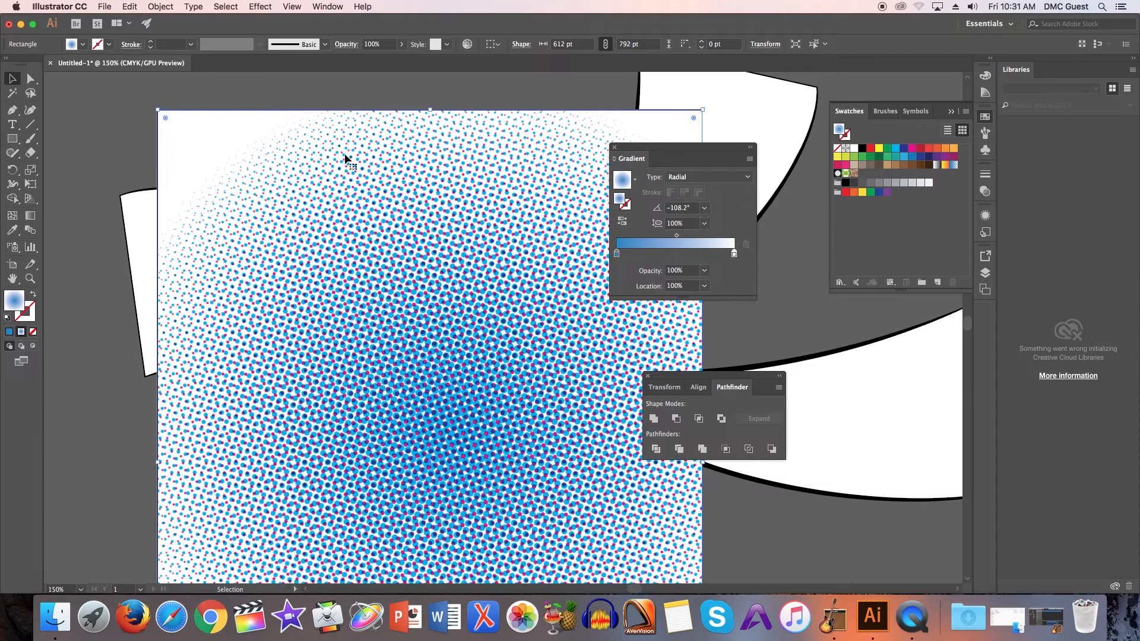
{"action": "scroll", "coordinate": [307, 153], "scroll_direction": "down", "scroll_amount": 3}
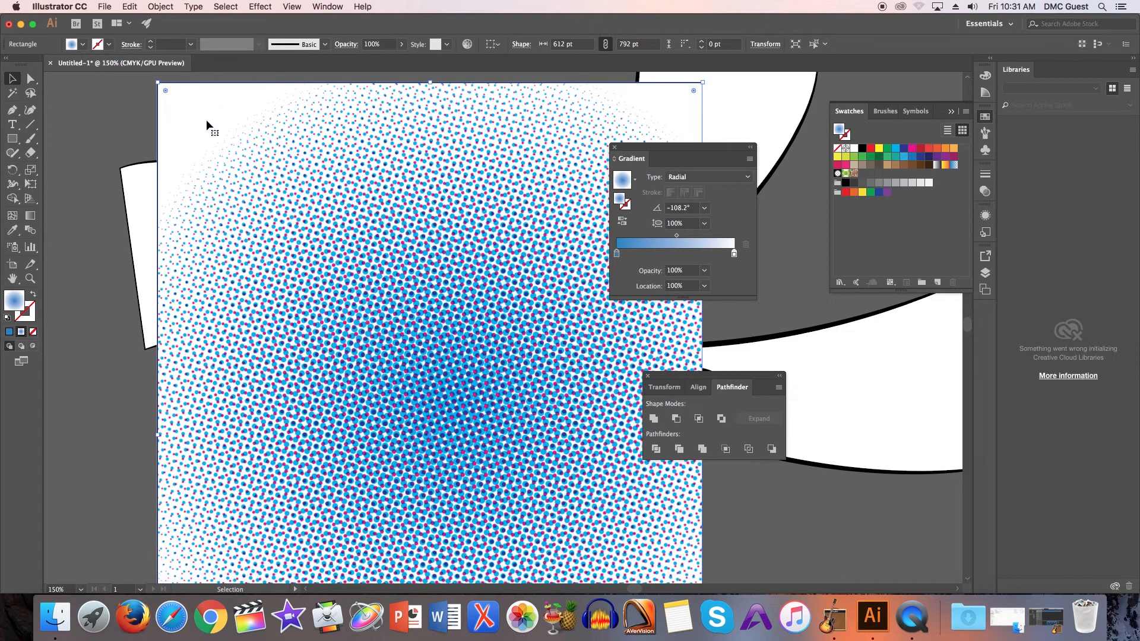
{"action": "scroll", "coordinate": [316, 198], "scroll_direction": "down", "scroll_amount": 1}
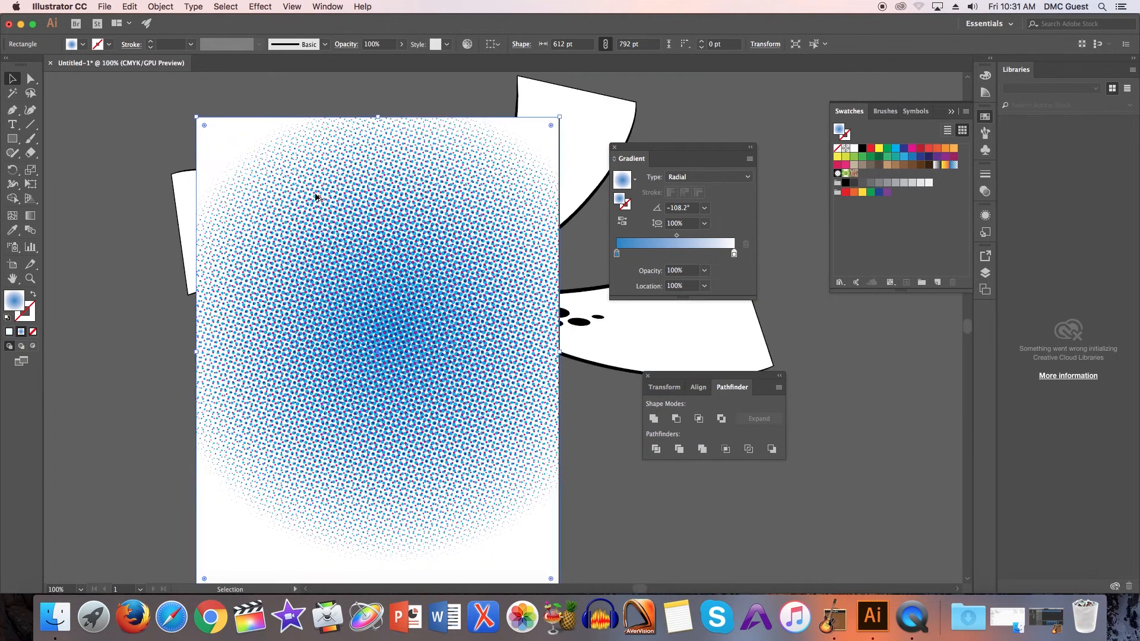
{"action": "left_click", "coordinate": [162, 7]}
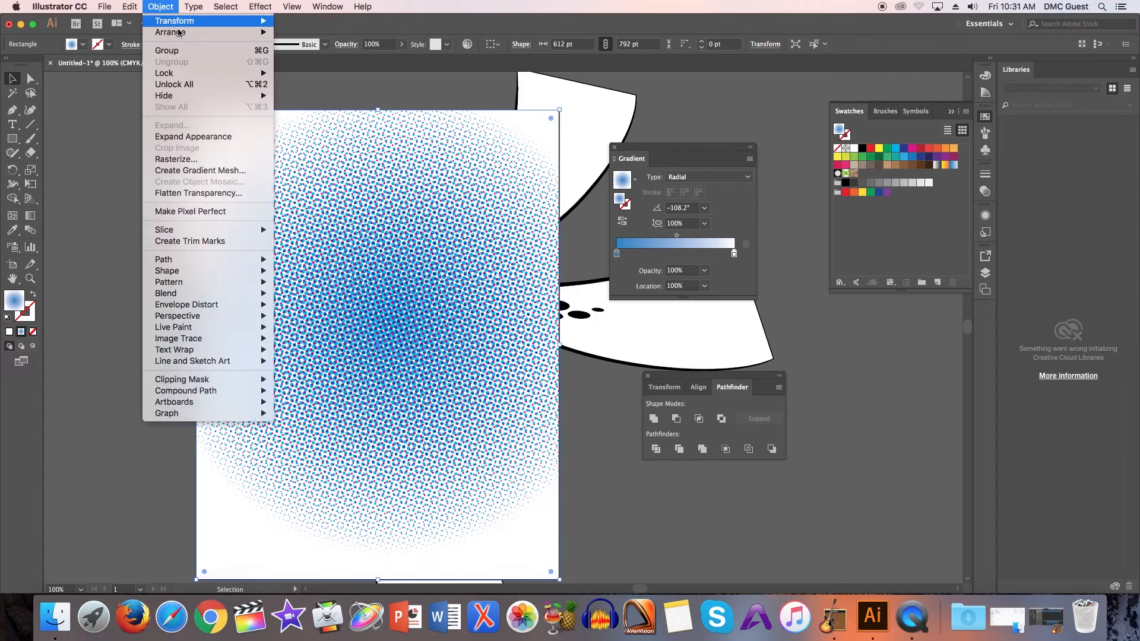
{"action": "mouse_move", "coordinate": [178, 32]}
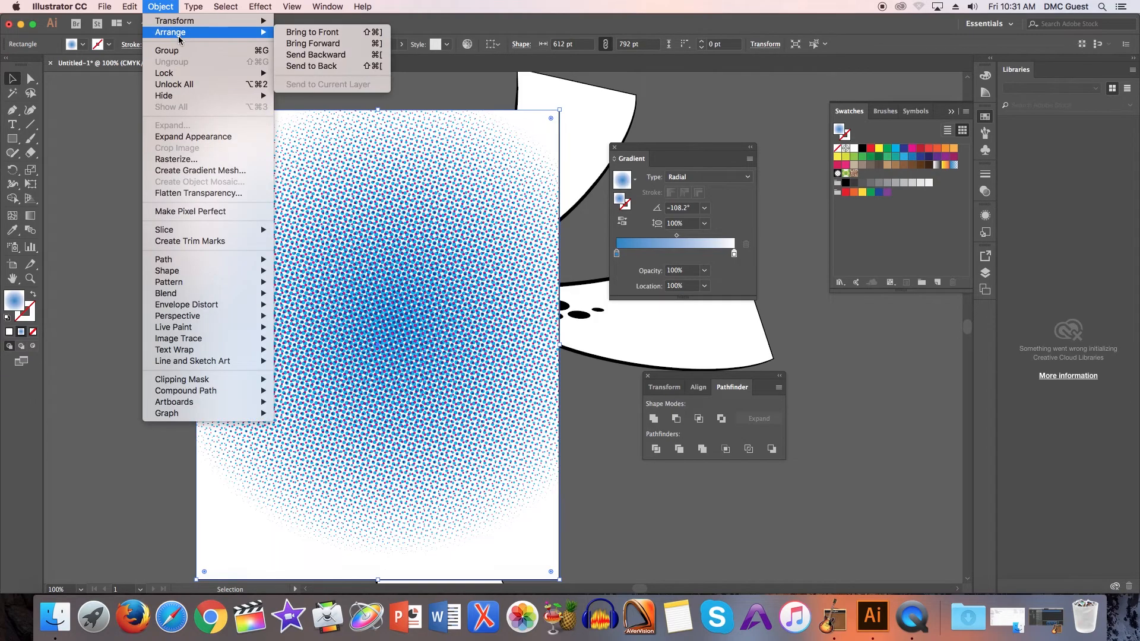
{"action": "left_click", "coordinate": [317, 67]}
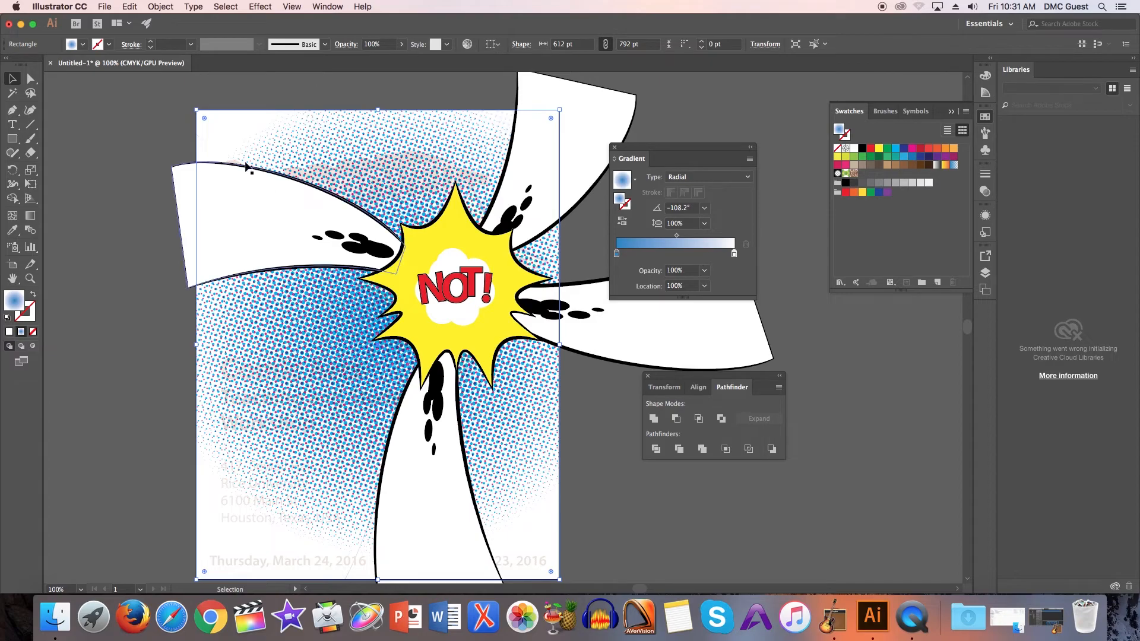
{"action": "left_click", "coordinate": [180, 135]}
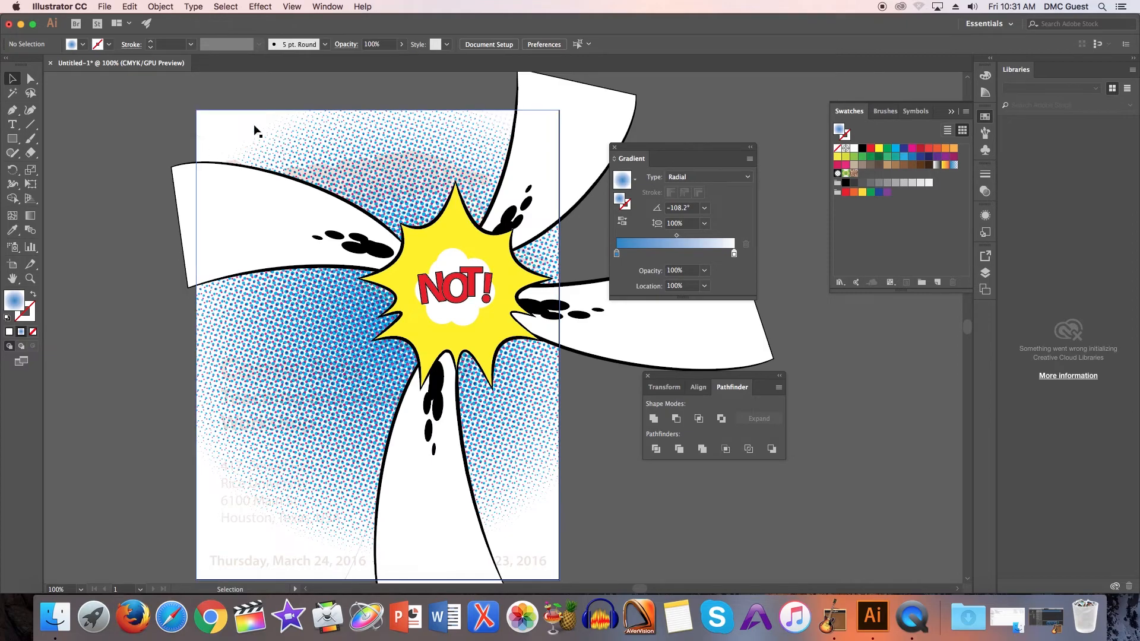
Unlock all locked artwork and delete the faded reference poster from the artboard
{"action": "left_click", "coordinate": [164, 7]}
{"action": "left_click", "coordinate": [261, 85]}
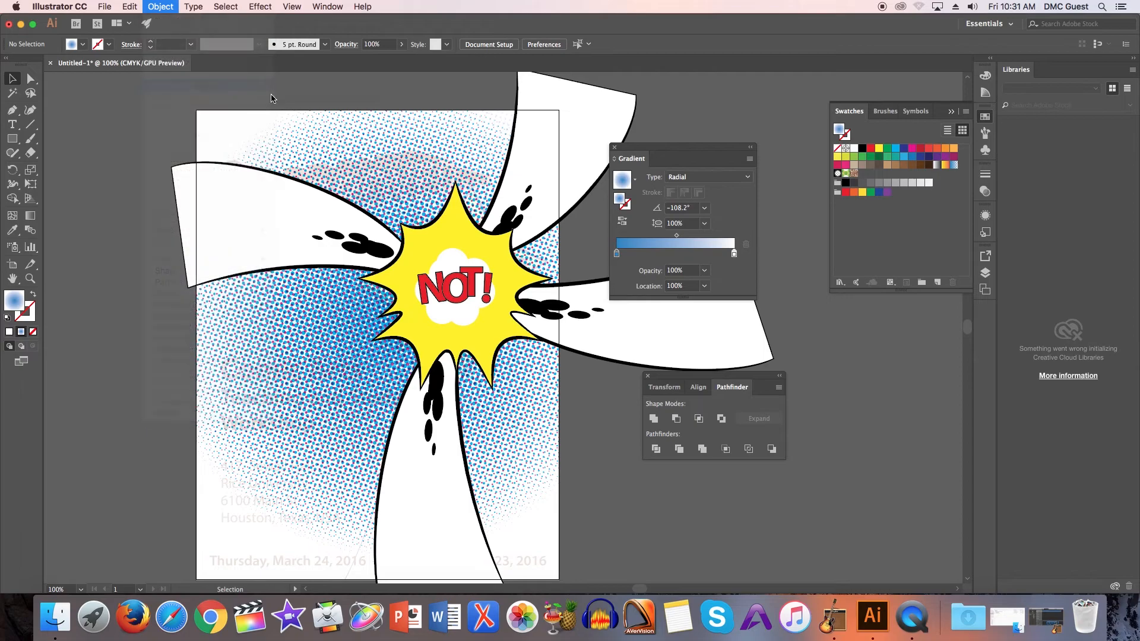
{"action": "key", "text": "Delete"}
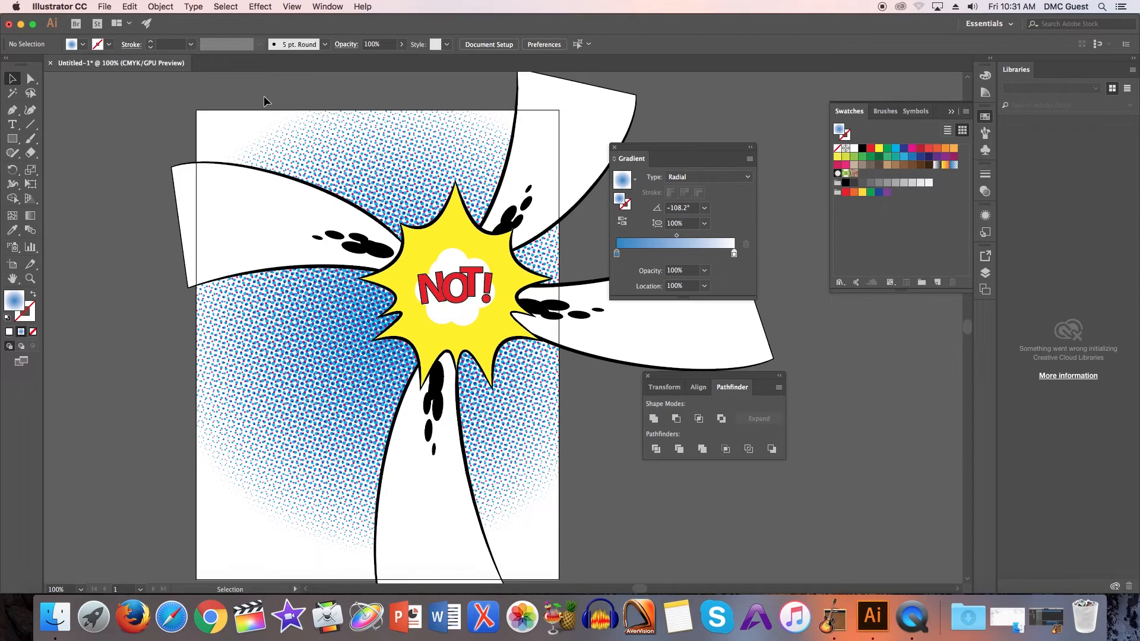
Add "APPROVED..." as 72 pt Myriad Pro Bold area text across the upper part of the poster and fill it with red
{"action": "scroll", "coordinate": [264, 101], "scroll_direction": "down", "scroll_amount": 2}
{"action": "scroll", "coordinate": [214, 234], "scroll_direction": "up", "scroll_amount": 2}
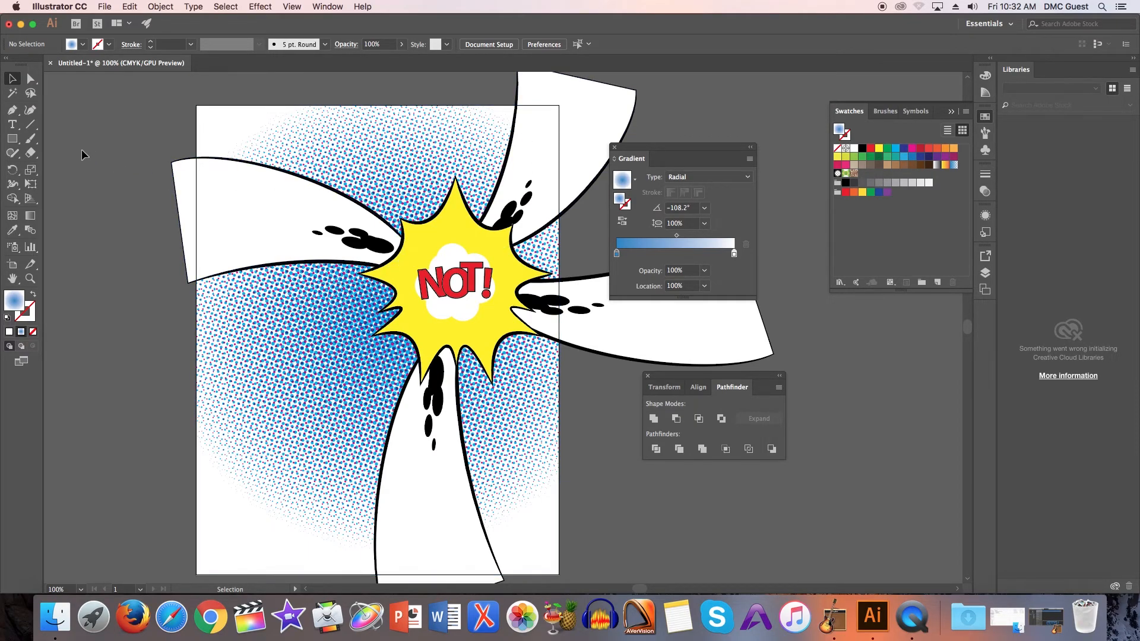
{"action": "left_click", "coordinate": [12, 124]}
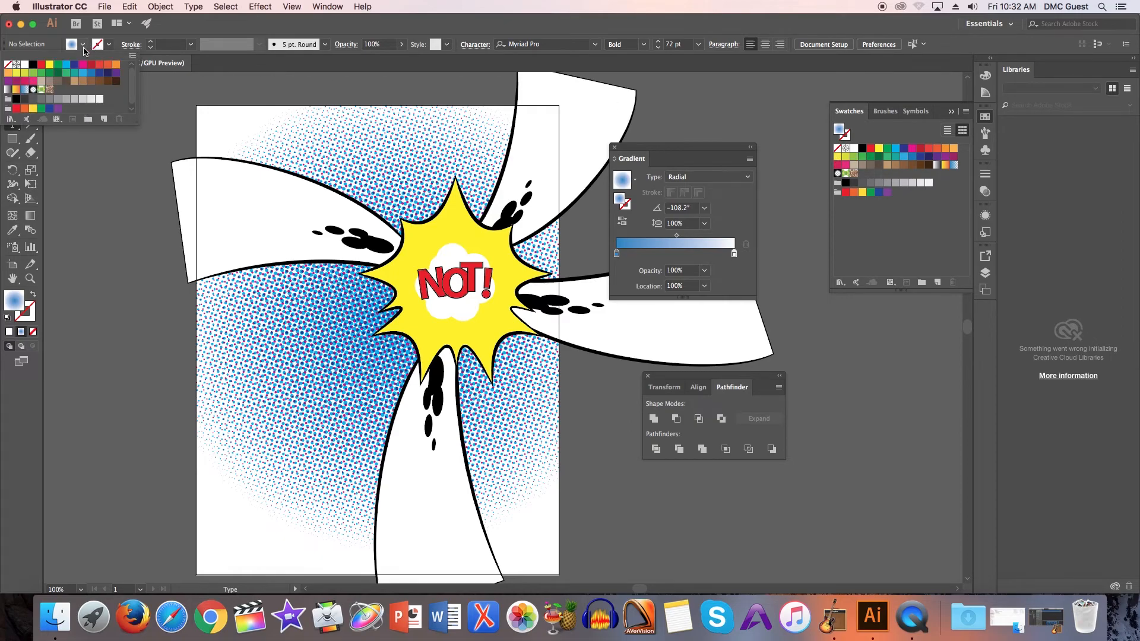
{"action": "left_click", "coordinate": [41, 64]}
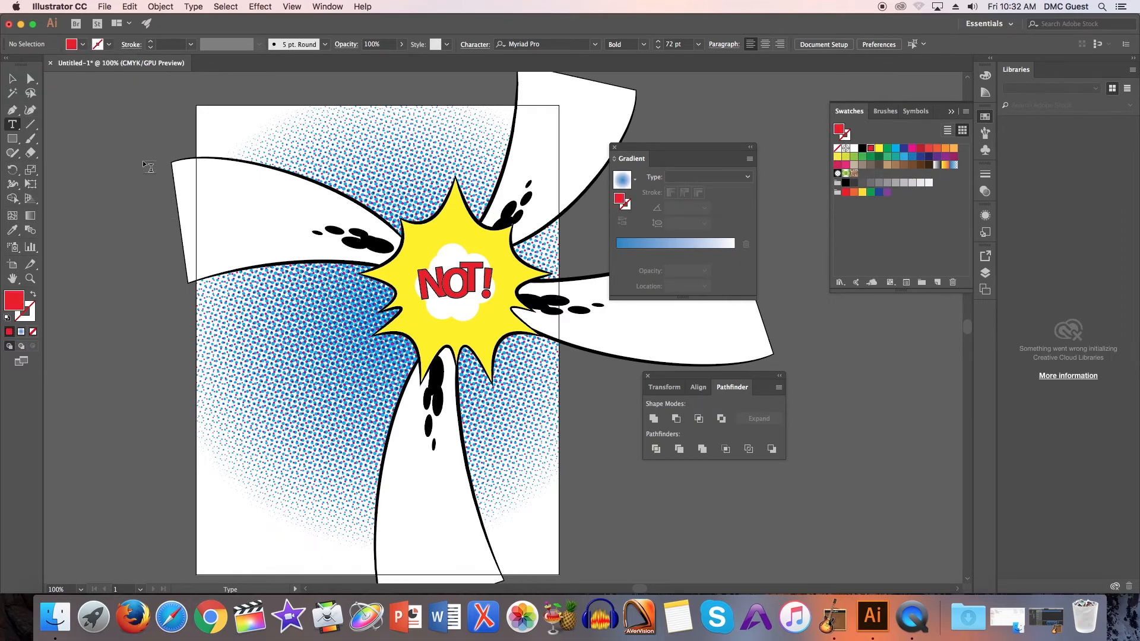
{"action": "left_click_drag", "start_coordinate": [104, 137], "coordinate": [527, 244]}
{"action": "type", "text": "A"}
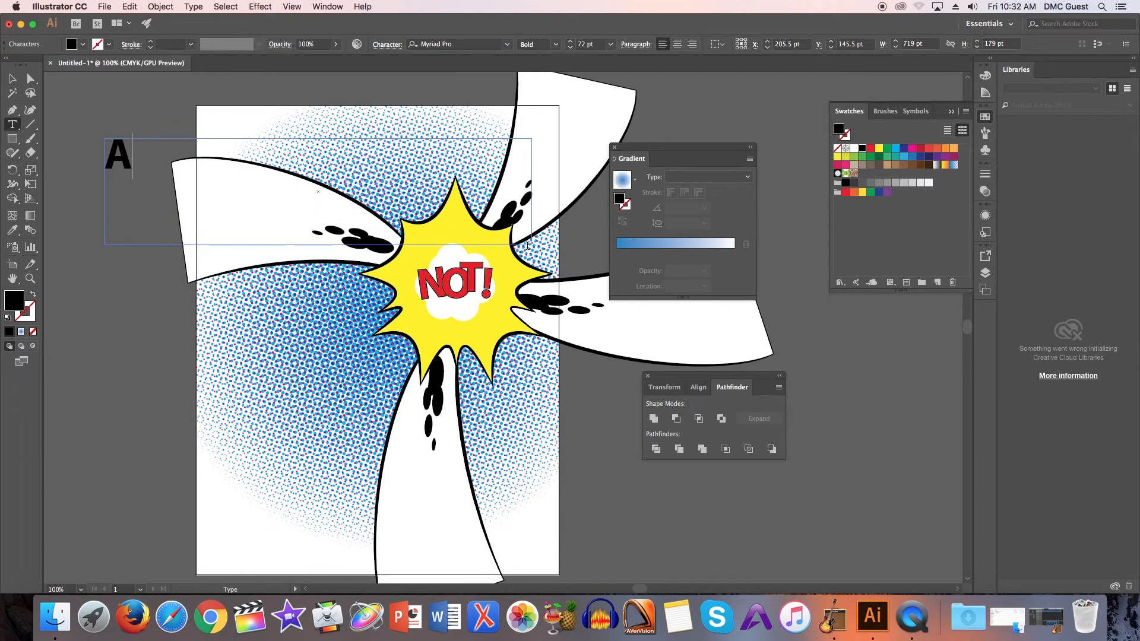
{"action": "type", "text": "PPROVED"}
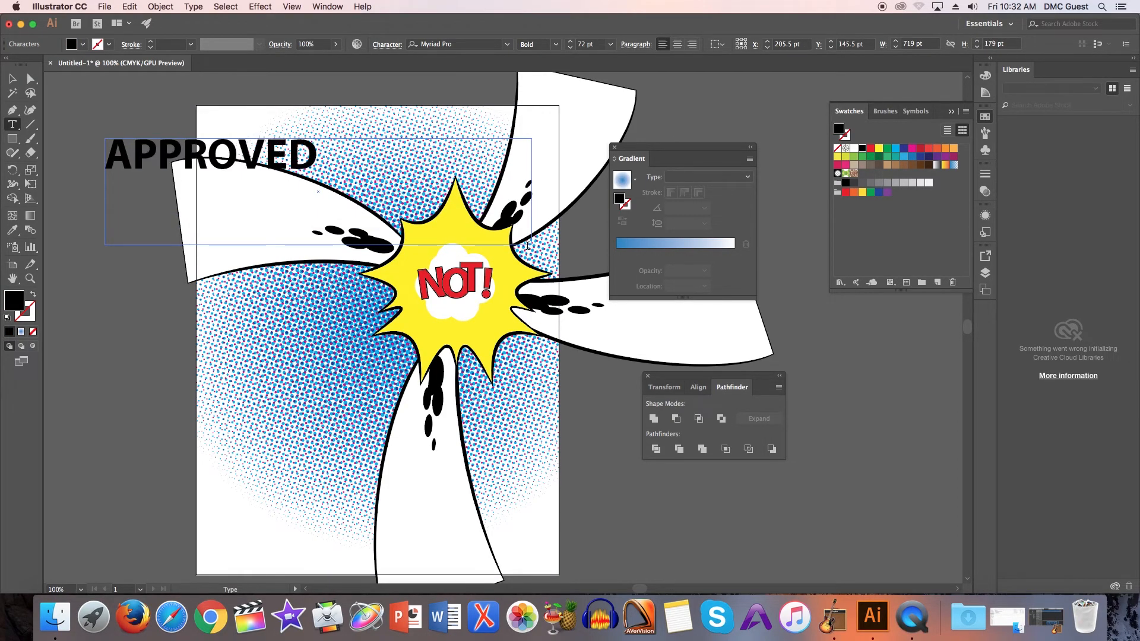
{"action": "type", "text": "..."}
{"action": "key", "text": "super+a"}
{"action": "left_click", "coordinate": [871, 149]}
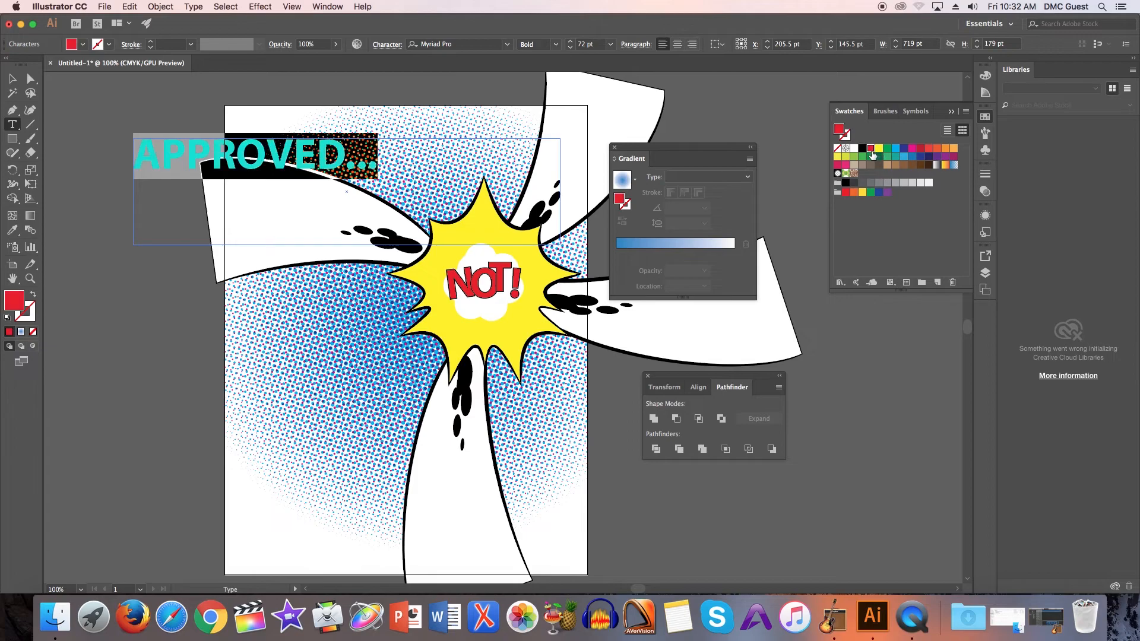
Move the red "APPROVED..." text onto the artboard, just above the starburst's top point
{"action": "left_click", "coordinate": [12, 77]}
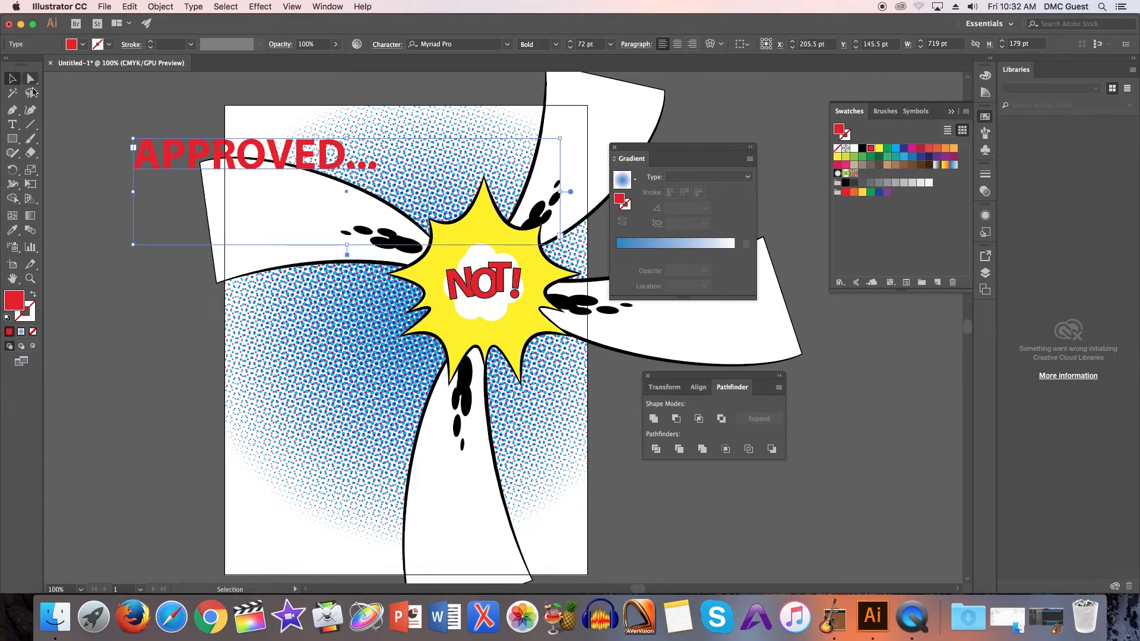
{"action": "left_click", "coordinate": [84, 109]}
{"action": "left_click_drag", "start_coordinate": [221, 168], "coordinate": [364, 197]}
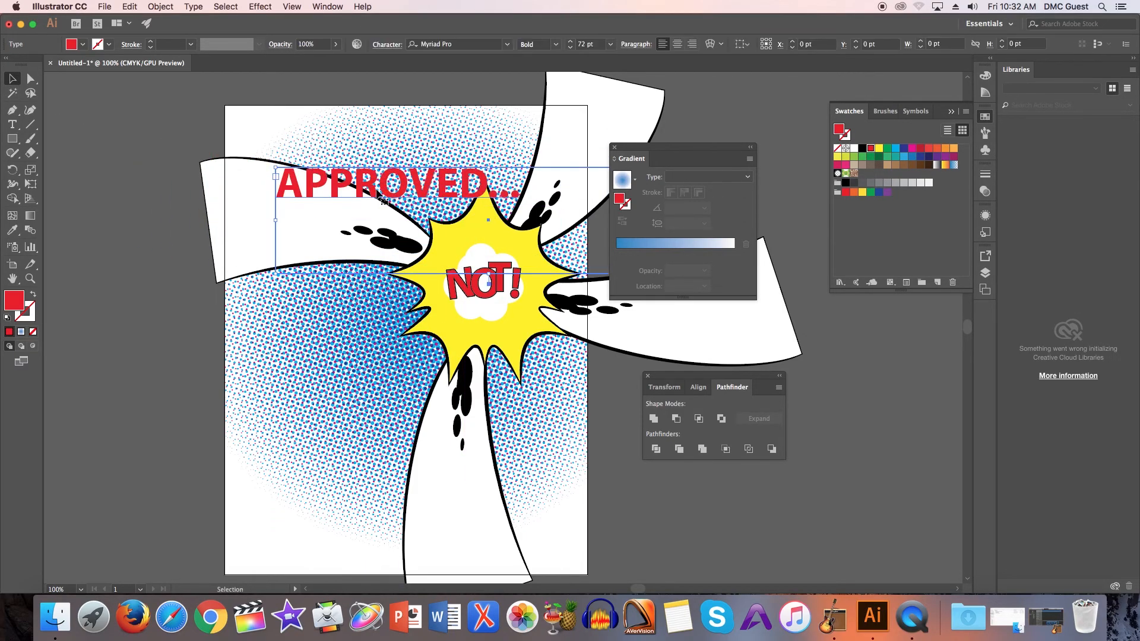
Apply a 3D Extrude & Bevel effect to the red "APPROVED..." text with preview on and an extrude depth of 293 pt
{"action": "scroll", "coordinate": [363, 197], "scroll_direction": "down", "scroll_amount": 1}
{"action": "left_click_drag", "start_coordinate": [702, 155], "coordinate": [767, 180]}
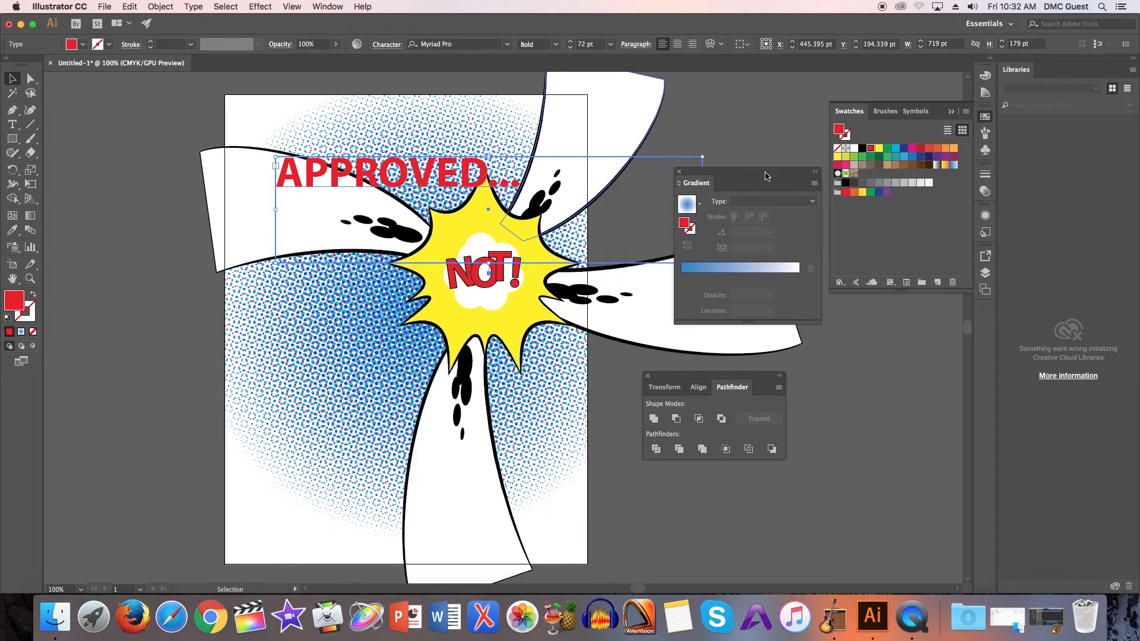
{"action": "left_click", "coordinate": [265, 7]}
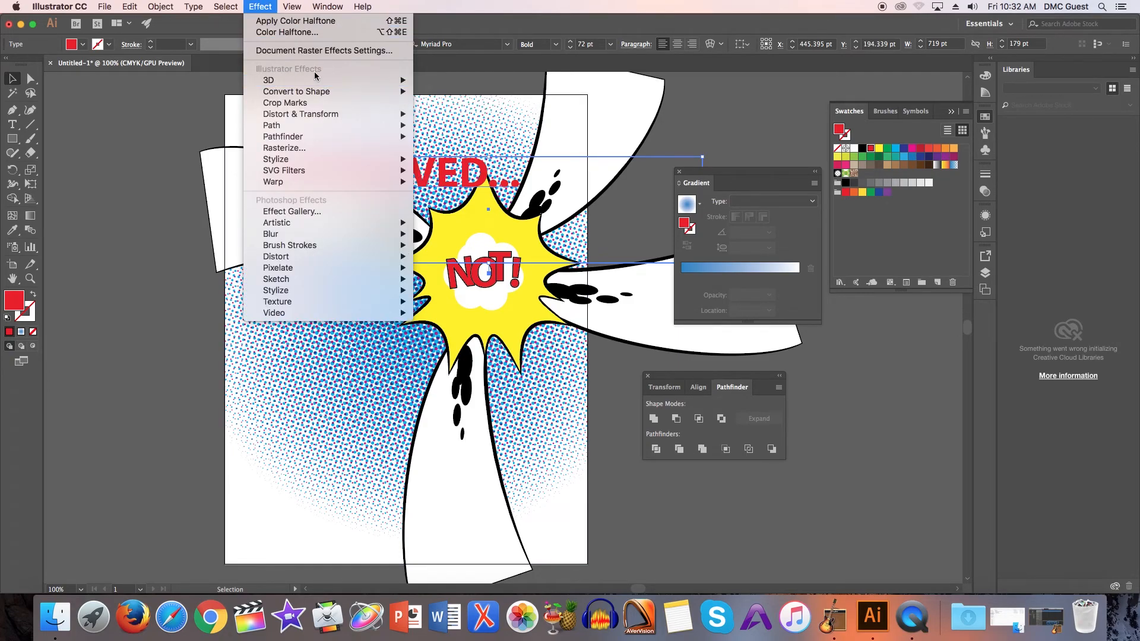
{"action": "mouse_move", "coordinate": [300, 81]}
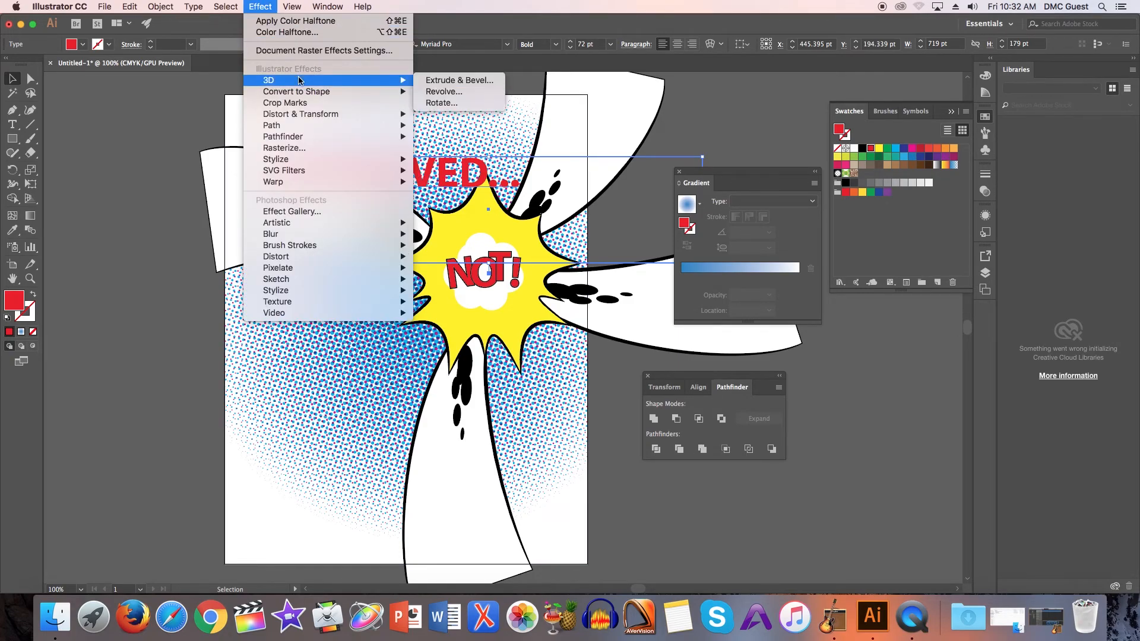
{"action": "left_click", "coordinate": [446, 82]}
{"action": "left_click_drag", "start_coordinate": [572, 254], "coordinate": [801, 104]}
{"action": "left_click", "coordinate": [659, 335]}
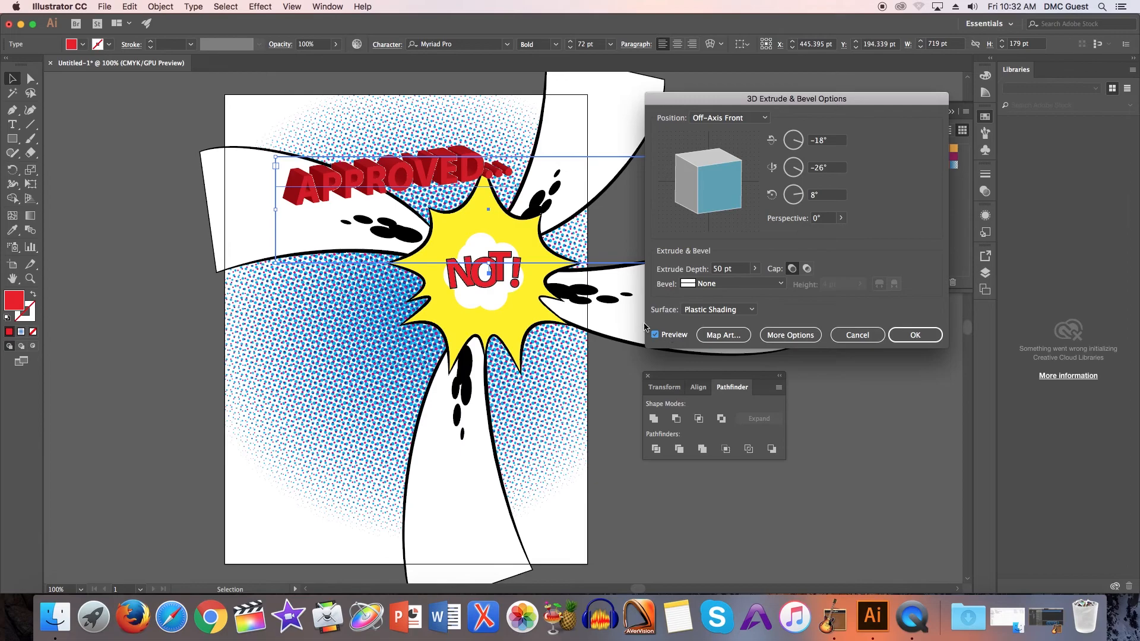
{"action": "left_click", "coordinate": [755, 270]}
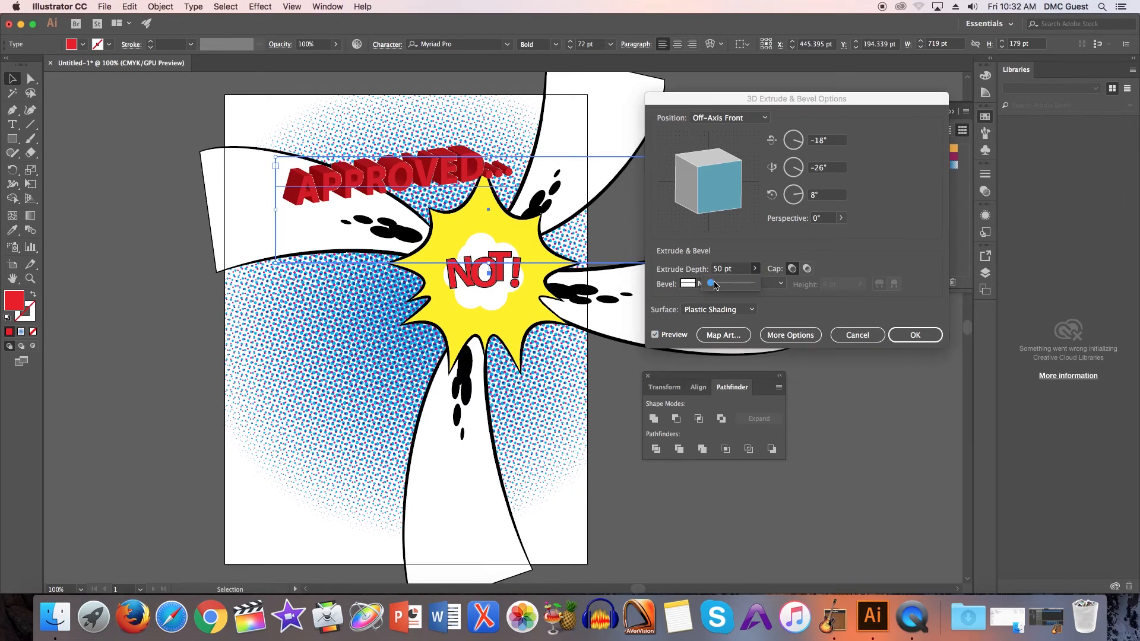
{"action": "left_click_drag", "start_coordinate": [715, 285], "coordinate": [718, 287]}
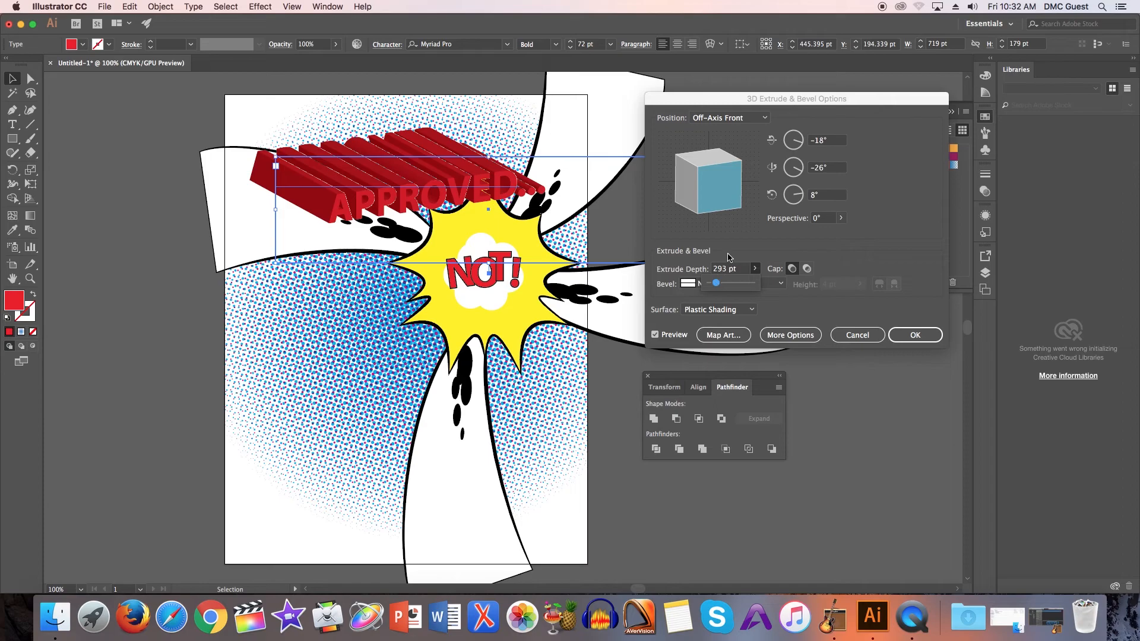
{"action": "left_click", "coordinate": [730, 258]}
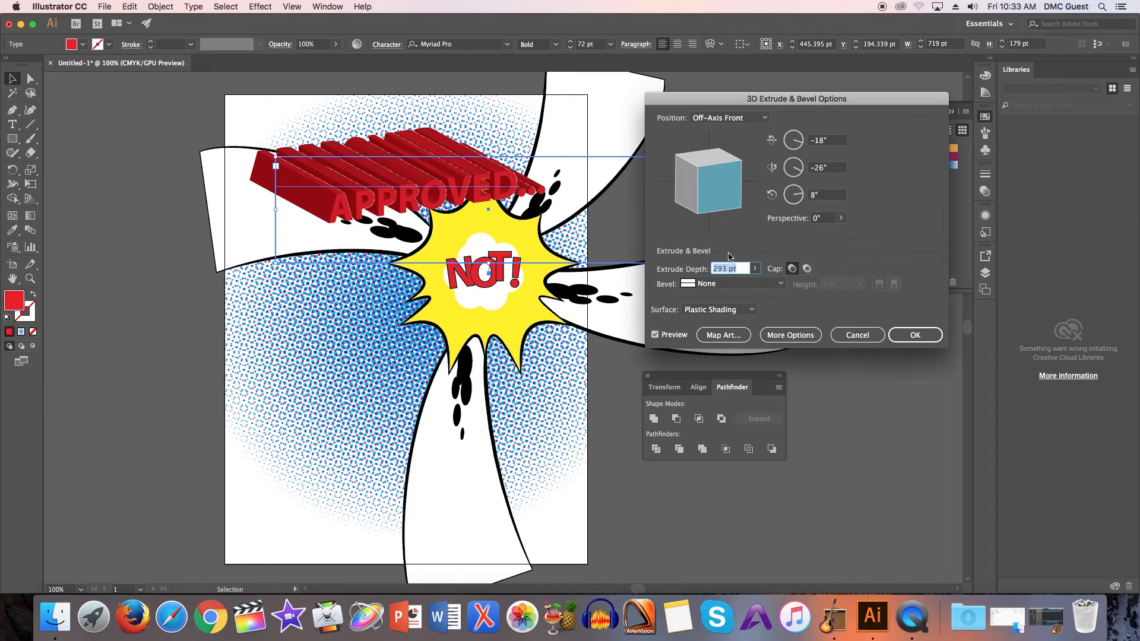
Set the 3D effect's perspective to 78°
{"action": "left_click", "coordinate": [841, 218]}
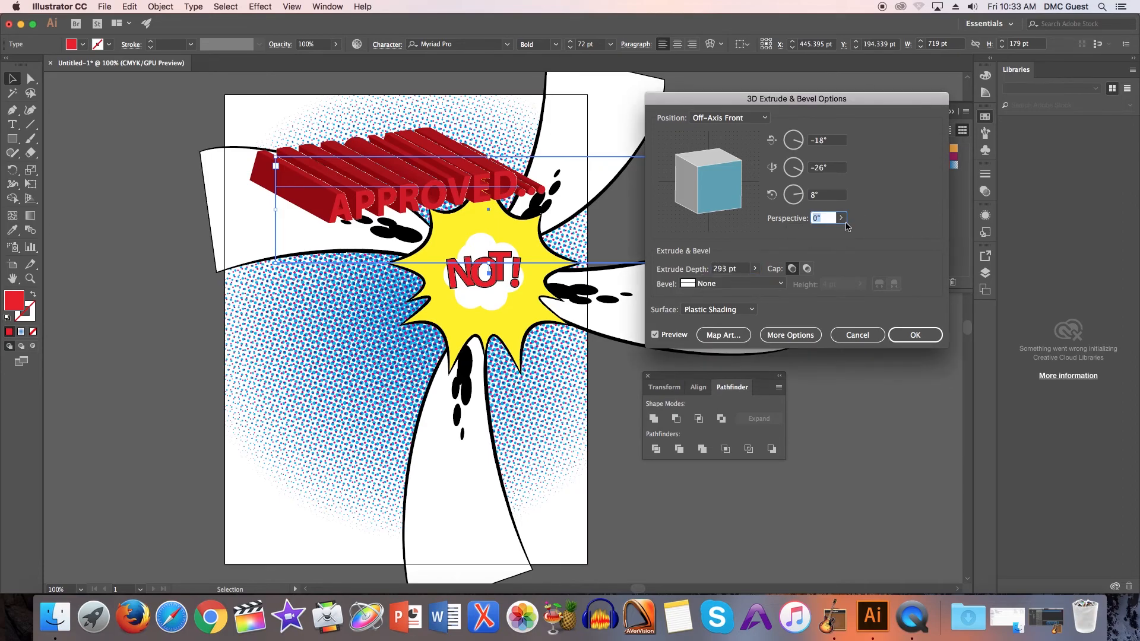
{"action": "left_click", "coordinate": [815, 234]}
{"action": "left_click_drag", "start_coordinate": [819, 236], "coordinate": [828, 235]}
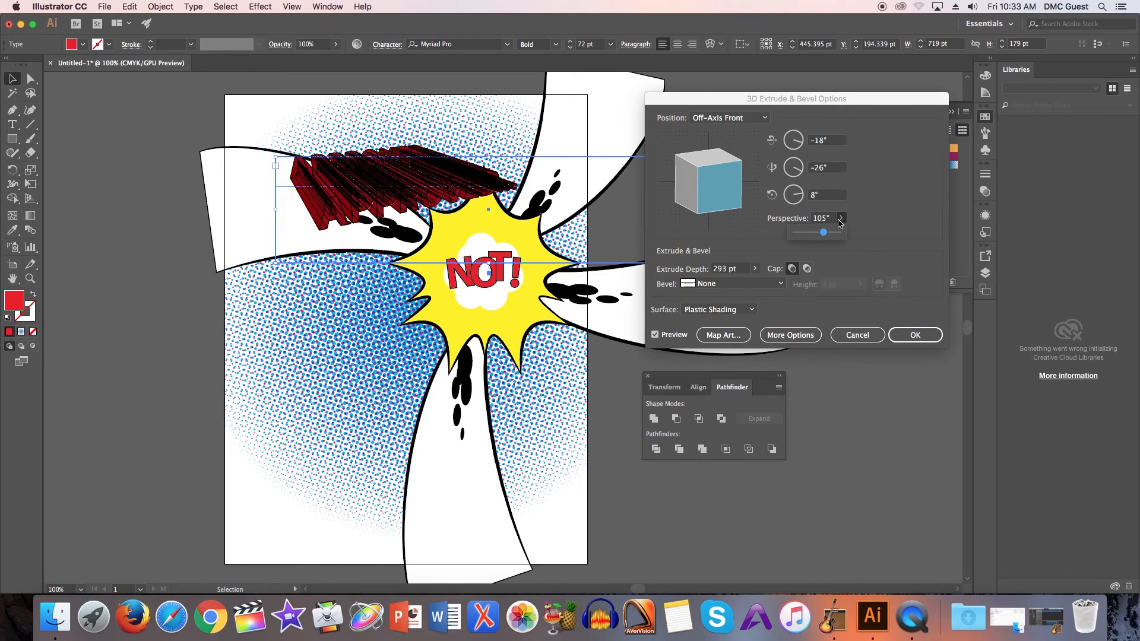
{"action": "left_click", "coordinate": [818, 234]}
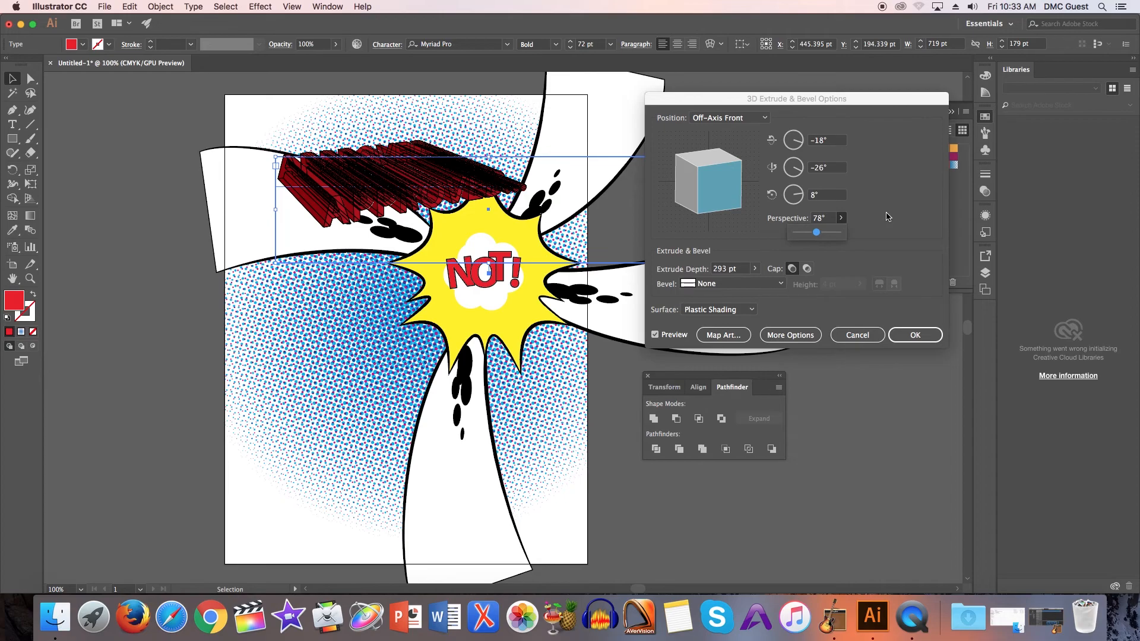
{"action": "left_click", "coordinate": [885, 245]}
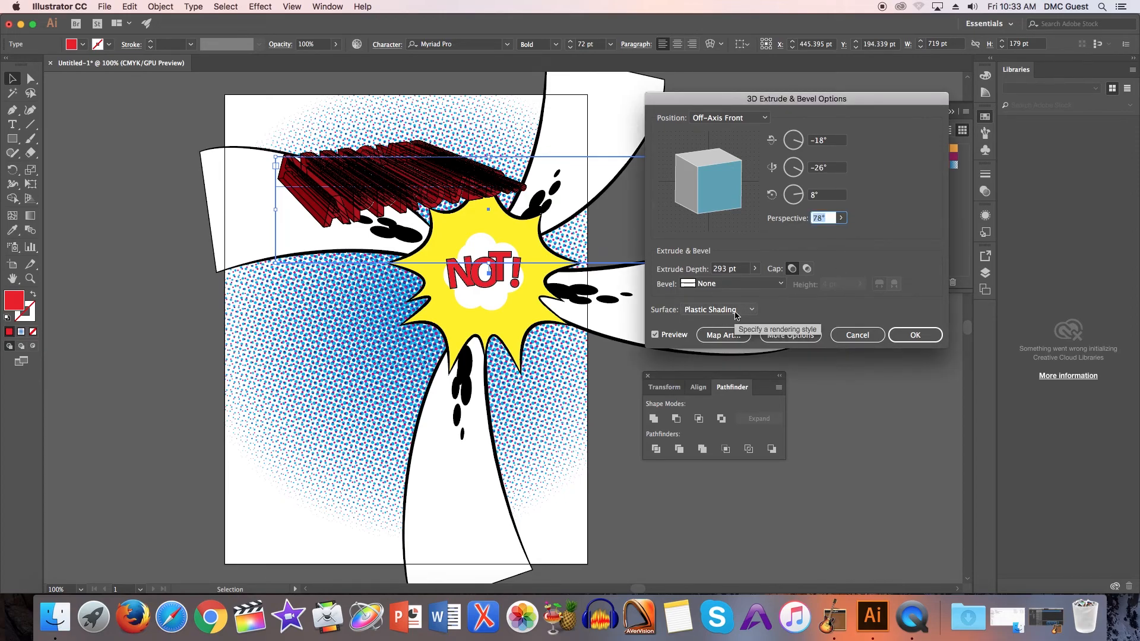
Shift the 3D effect's light source slightly and set ambient light to 35% and highlight intensity to 94%
{"action": "left_click", "coordinate": [789, 336]}
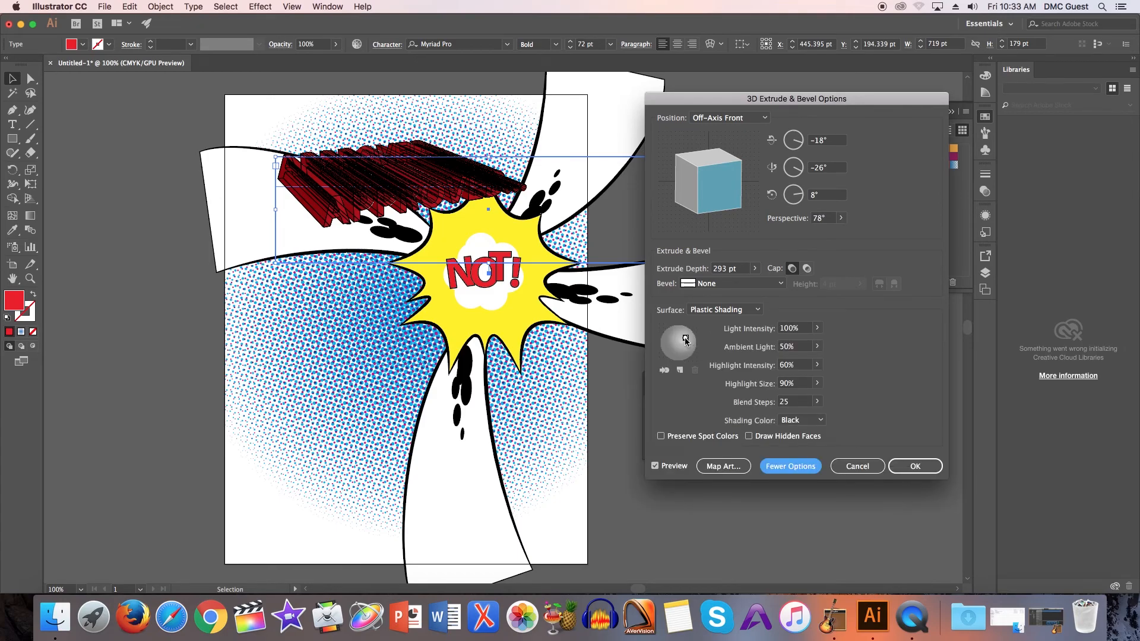
{"action": "left_click_drag", "start_coordinate": [686, 340], "coordinate": [685, 340]}
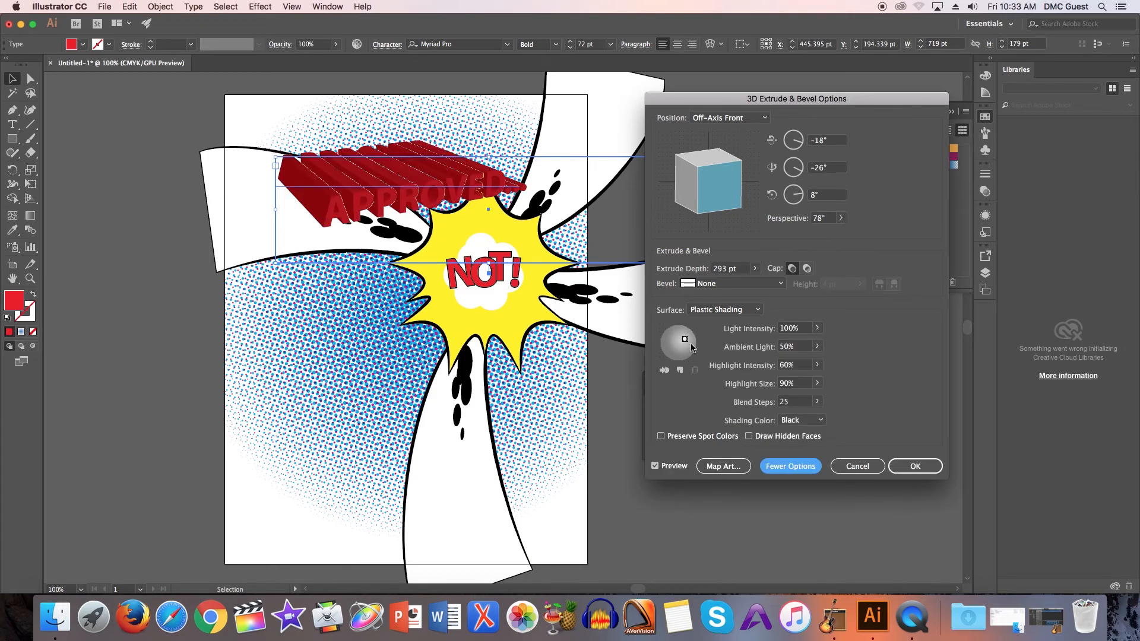
{"action": "left_click", "coordinate": [818, 348]}
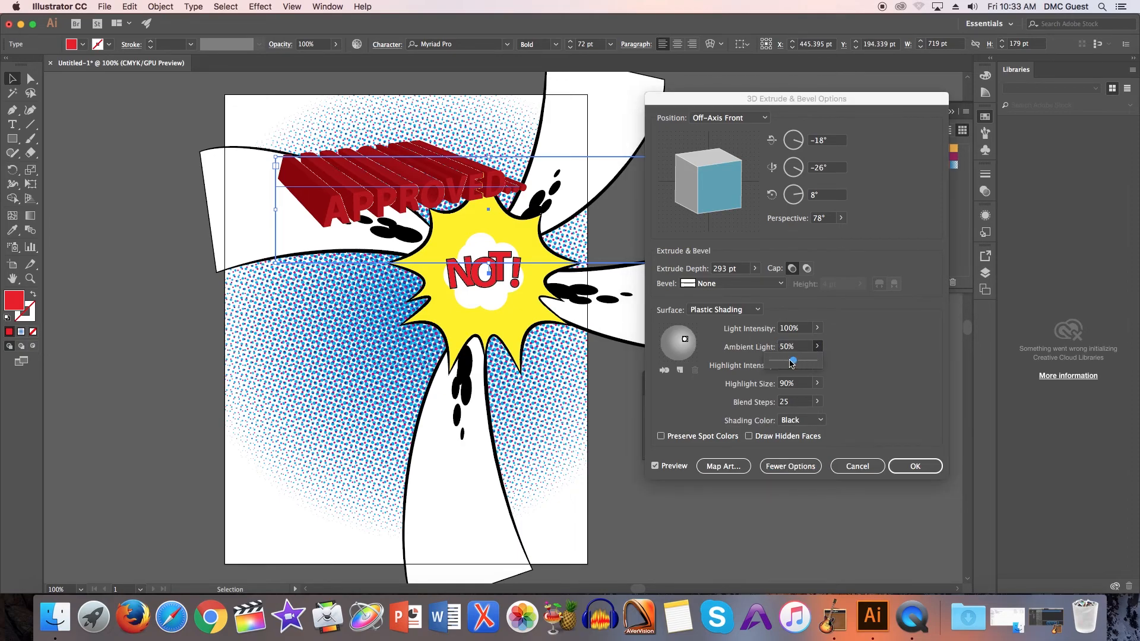
{"action": "left_click_drag", "start_coordinate": [790, 363], "coordinate": [812, 381]}
{"action": "left_click", "coordinate": [853, 349]}
{"action": "left_click", "coordinate": [817, 364]}
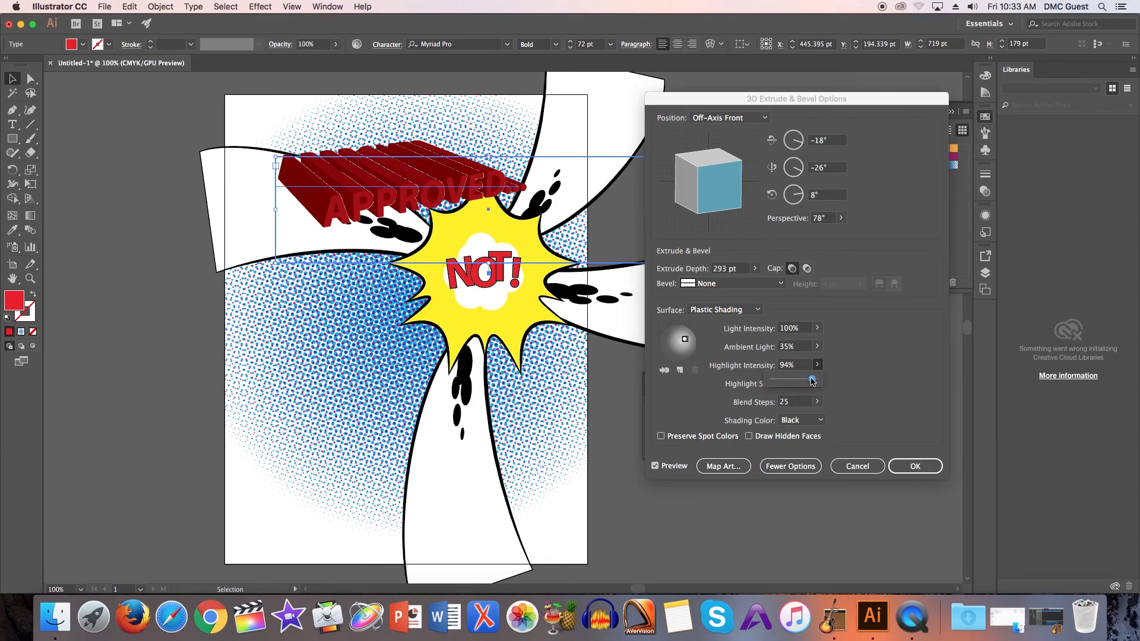
{"action": "left_click", "coordinate": [863, 365]}
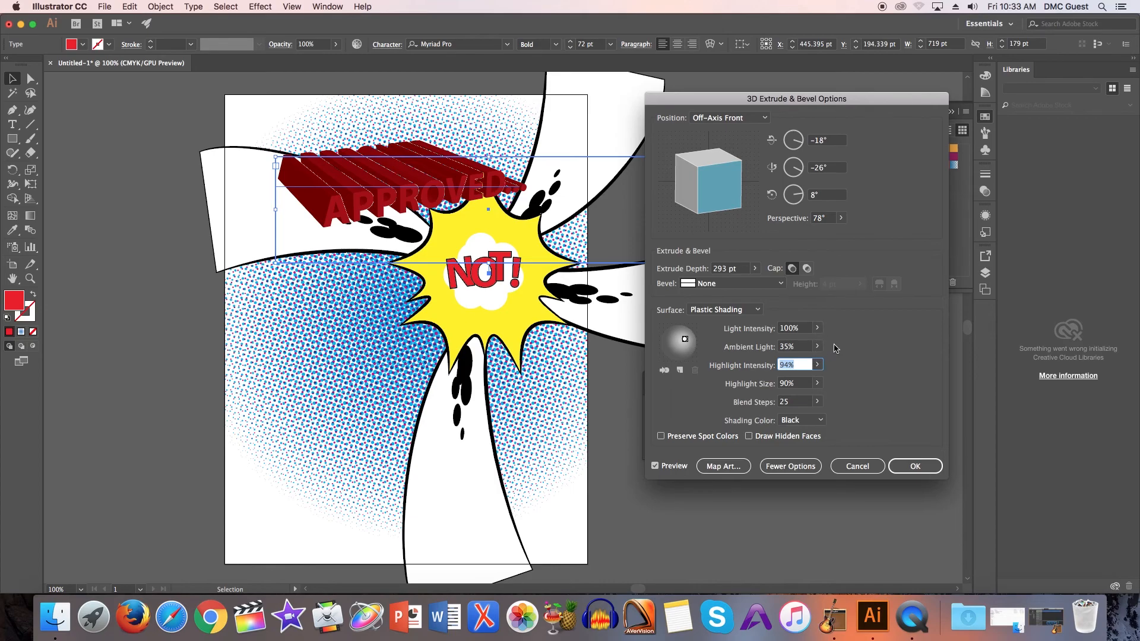
Set the ambient light to 58%, apply the 3D effect to the title and deselect it
{"action": "left_click", "coordinate": [817, 346]}
{"action": "left_click_drag", "start_coordinate": [793, 361], "coordinate": [797, 361]}
{"action": "left_click", "coordinate": [890, 343]}
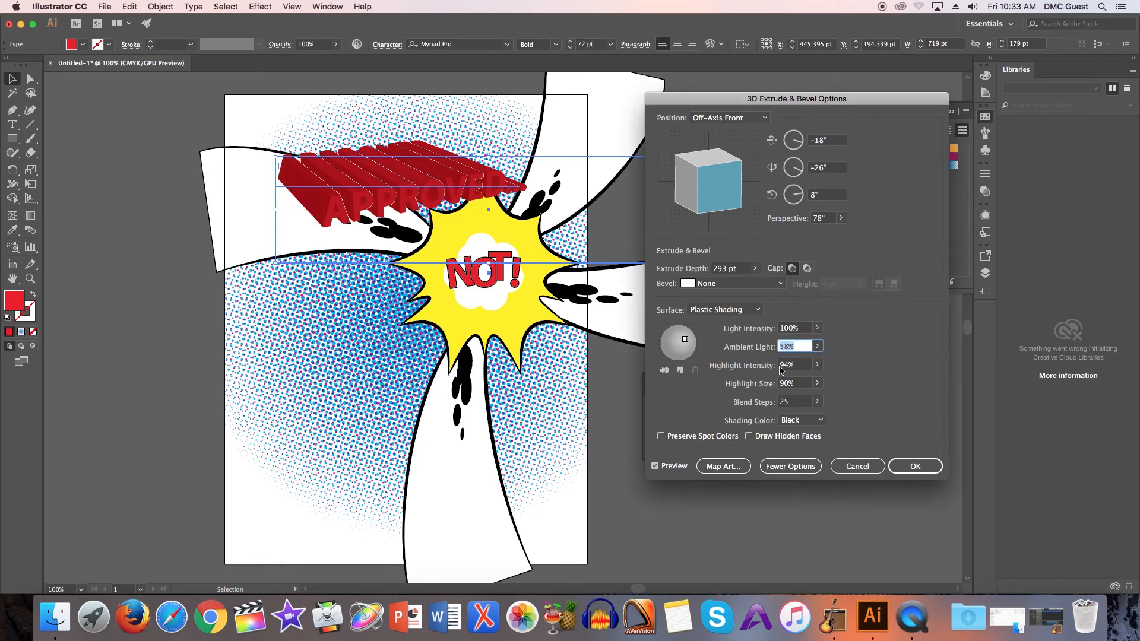
{"action": "left_click", "coordinate": [899, 471]}
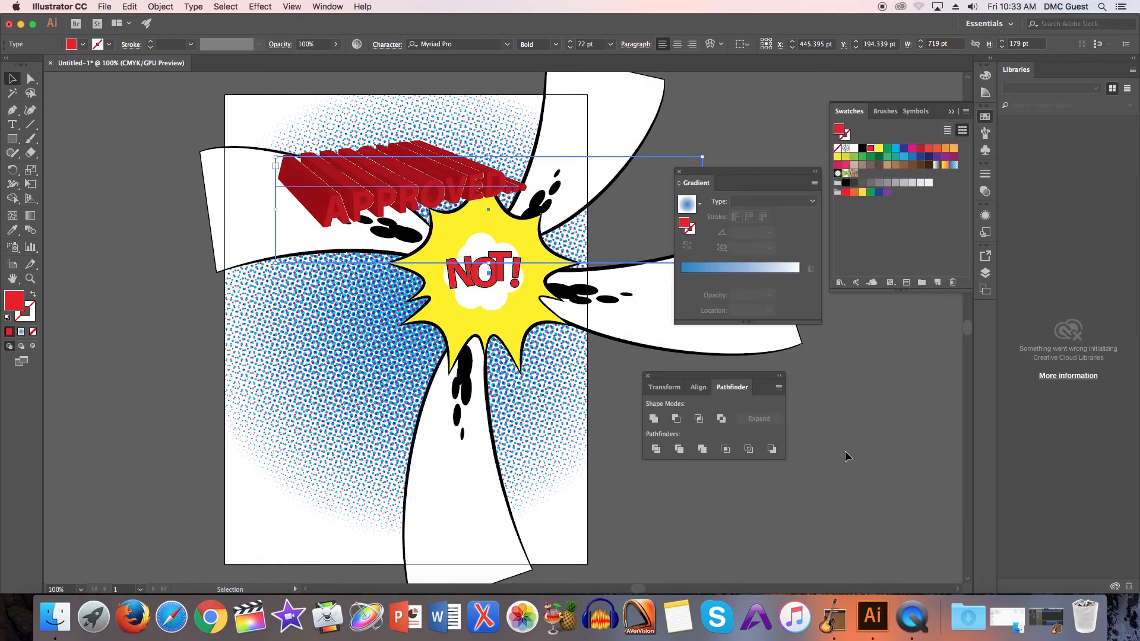
{"action": "left_click", "coordinate": [189, 217]}
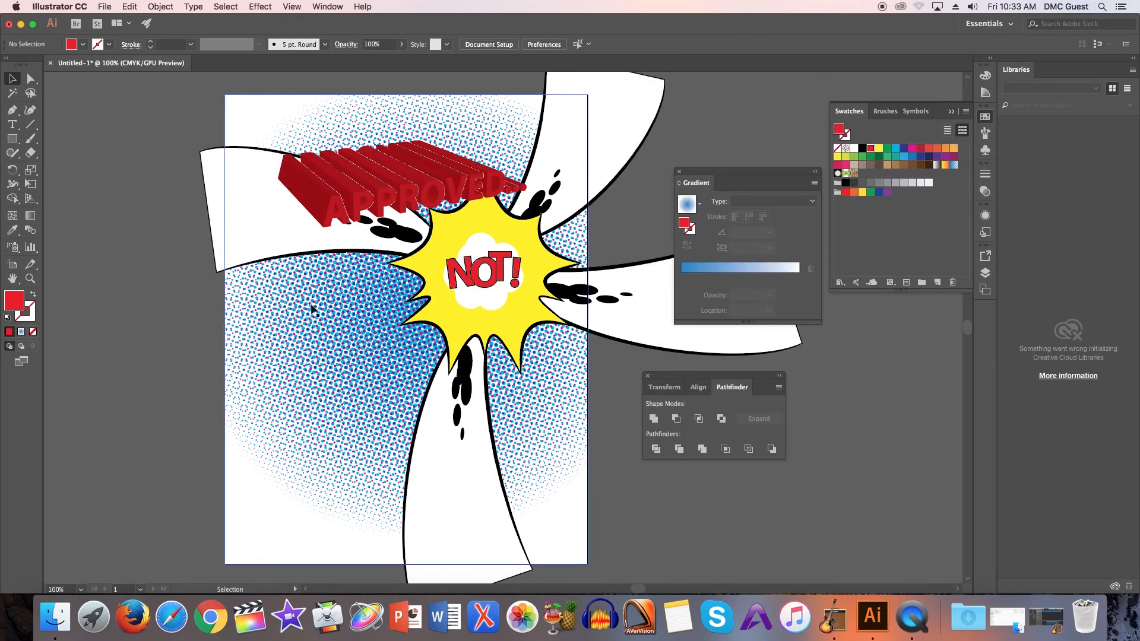
Enlarge the title's text frame to about 761 by 189 pt from its upper-left corner and nudge the text to the right
{"action": "left_click", "coordinate": [343, 205]}
{"action": "left_click_drag", "start_coordinate": [285, 168], "coordinate": [259, 162]}
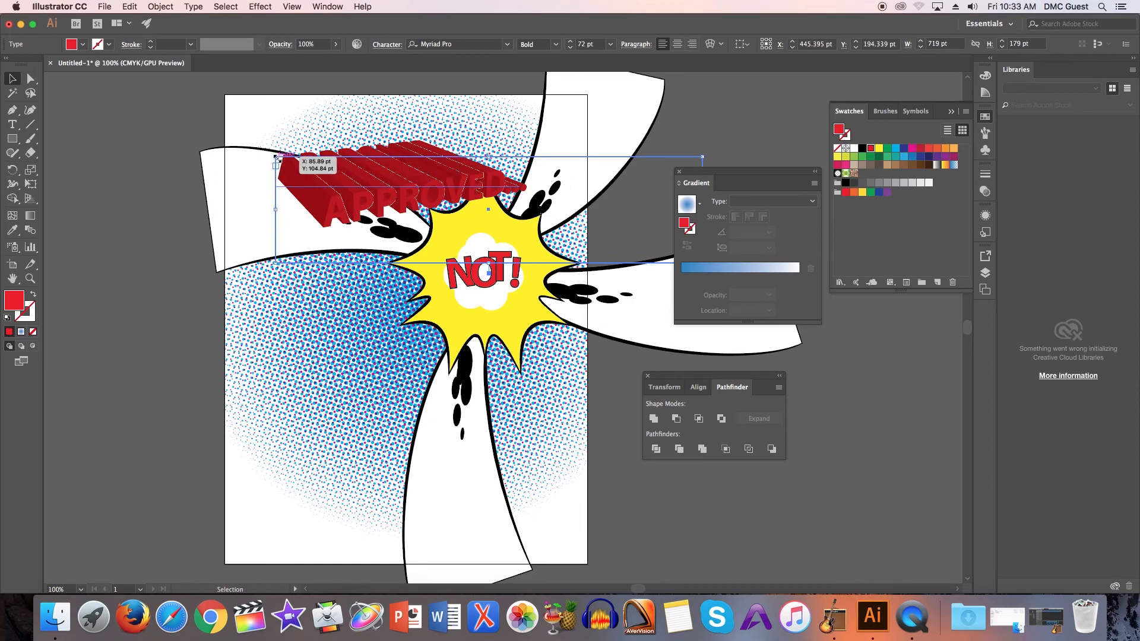
{"action": "left_click_drag", "start_coordinate": [349, 176], "coordinate": [399, 159]}
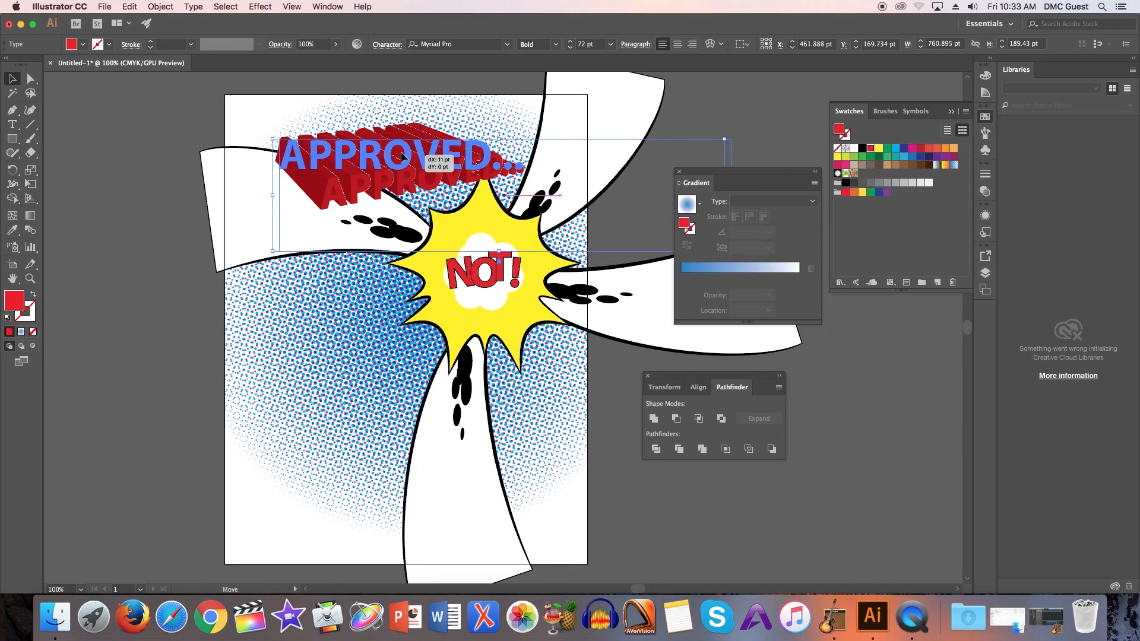
Set the "APPROVED..." title's font size to 96 pt and move the text left so it spans the artboard's width
{"action": "key", "text": "t"}
{"action": "left_click_drag", "start_coordinate": [535, 159], "coordinate": [388, 149]}
{"action": "left_click", "coordinate": [383, 150]}
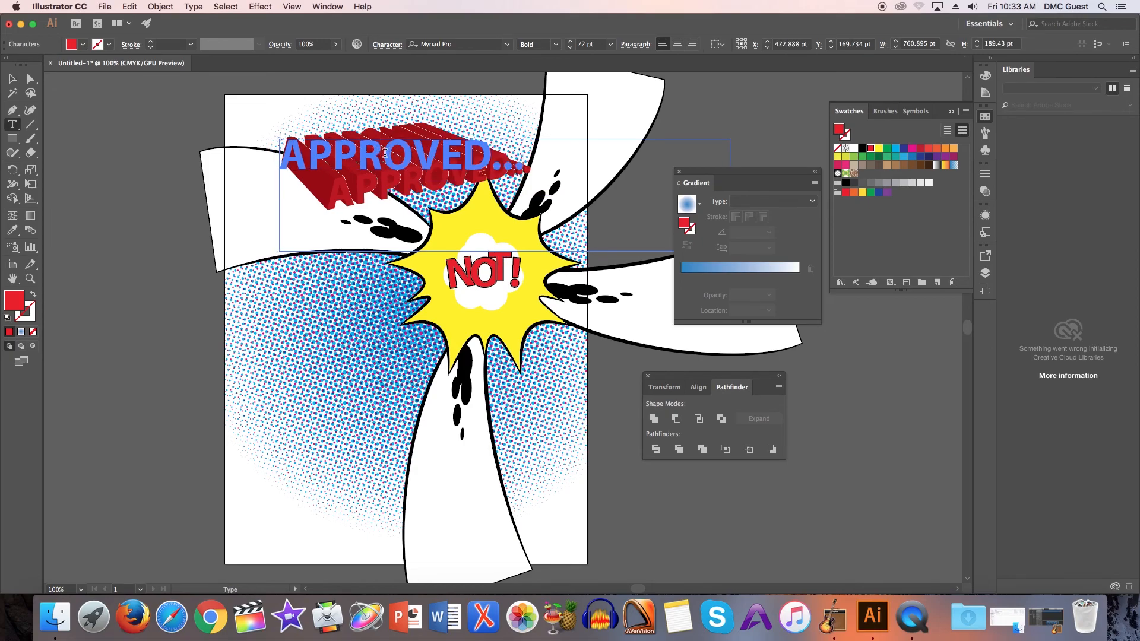
{"action": "type", "text": "u"}
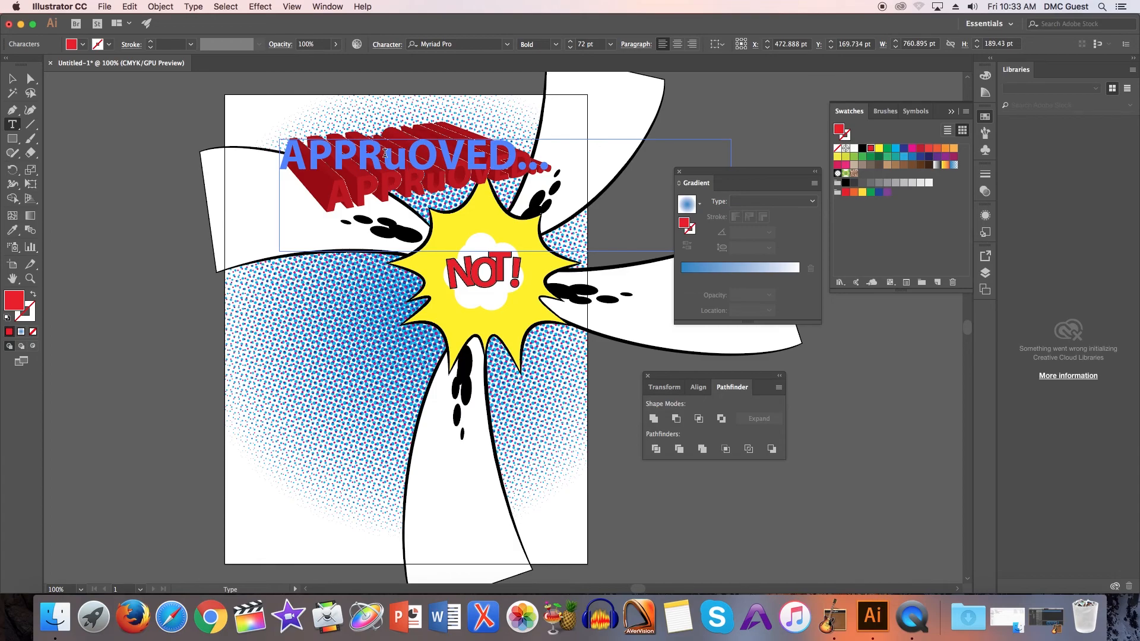
{"action": "key", "text": "BackSpace"}
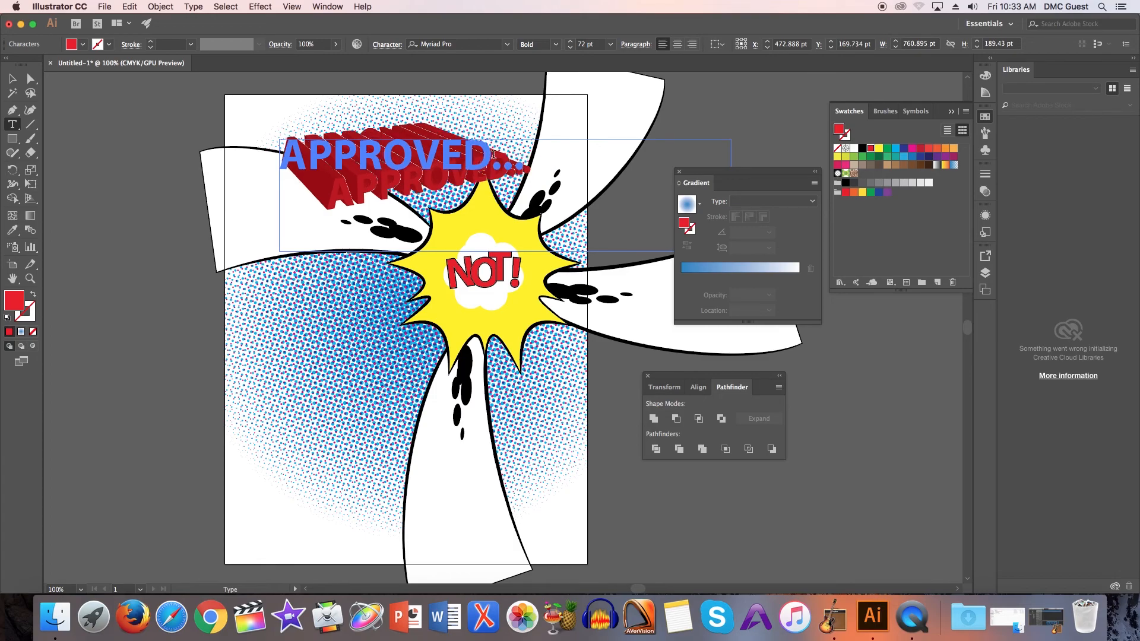
{"action": "left_click_drag", "start_coordinate": [525, 160], "coordinate": [177, 125]}
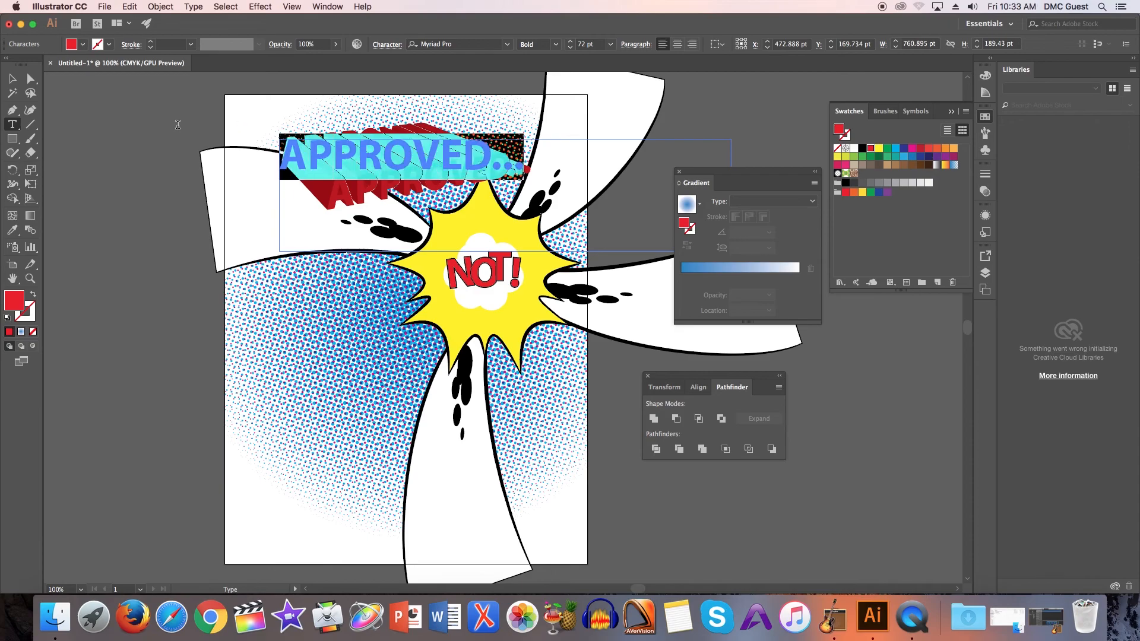
{"action": "left_click", "coordinate": [595, 44]}
{"action": "type", "text": "96"}
{"action": "key", "text": "Return"}
{"action": "left_click", "coordinate": [12, 78]}
{"action": "left_click_drag", "start_coordinate": [493, 190], "coordinate": [446, 190]}
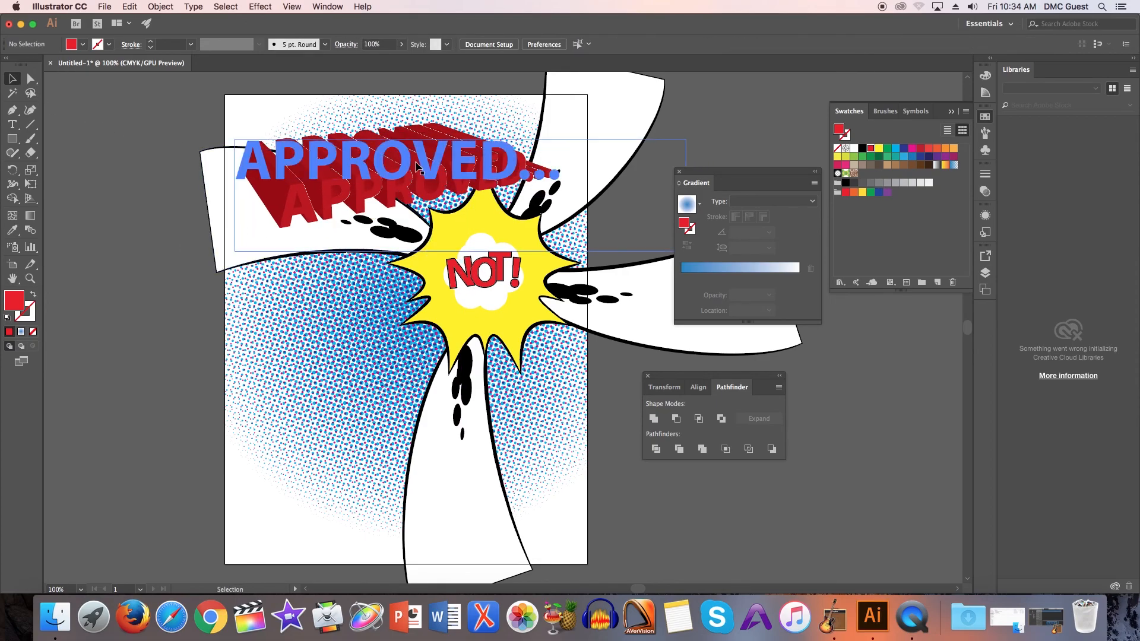
Inspect the edges and shading of the extruded 3D letters up close
{"action": "scroll", "coordinate": [395, 174], "scroll_direction": "up", "scroll_amount": 3}
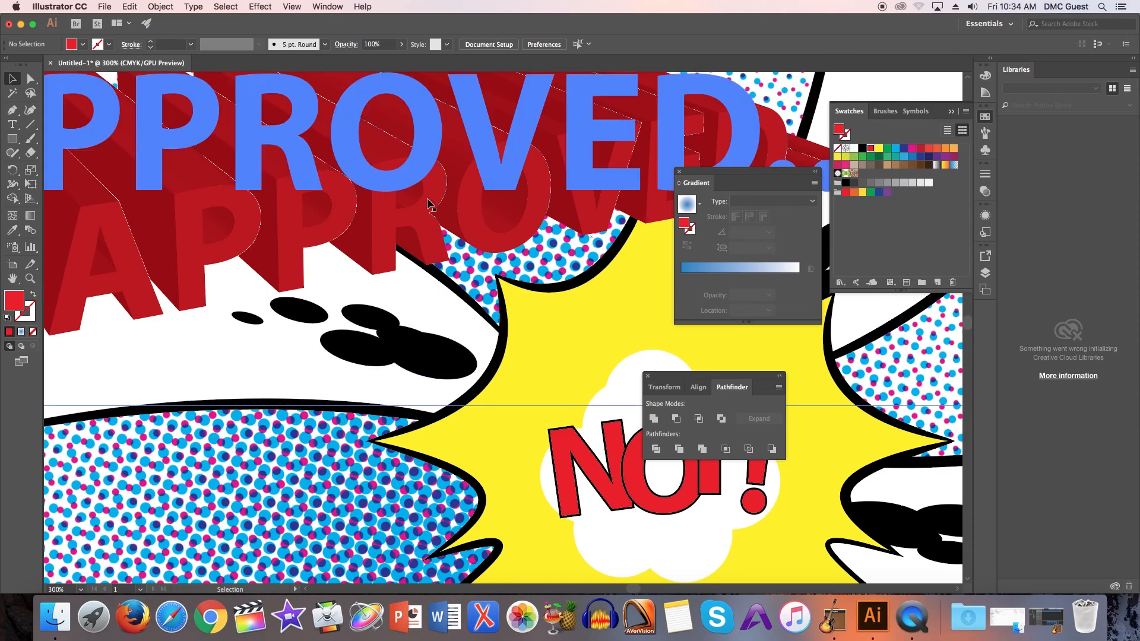
{"action": "scroll", "coordinate": [440, 192], "scroll_direction": "up", "scroll_amount": 3}
{"action": "scroll", "coordinate": [440, 212], "scroll_direction": "up", "scroll_amount": 2}
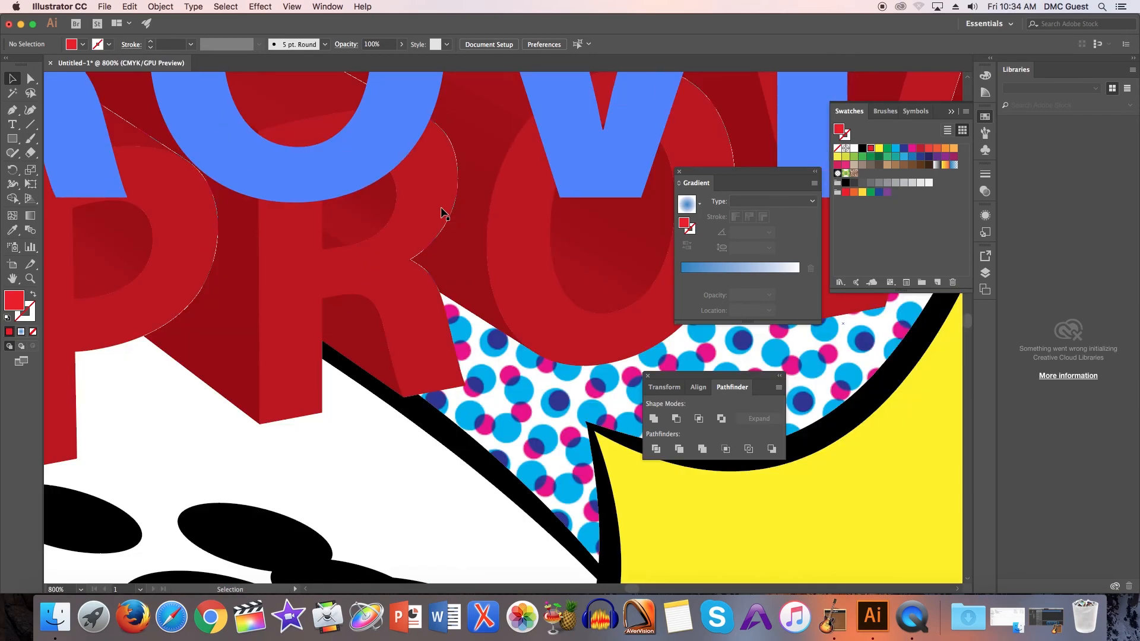
{"action": "scroll", "coordinate": [443, 212], "scroll_direction": "down", "scroll_amount": 10}
{"action": "scroll", "coordinate": [446, 208], "scroll_direction": "up", "scroll_amount": 3}
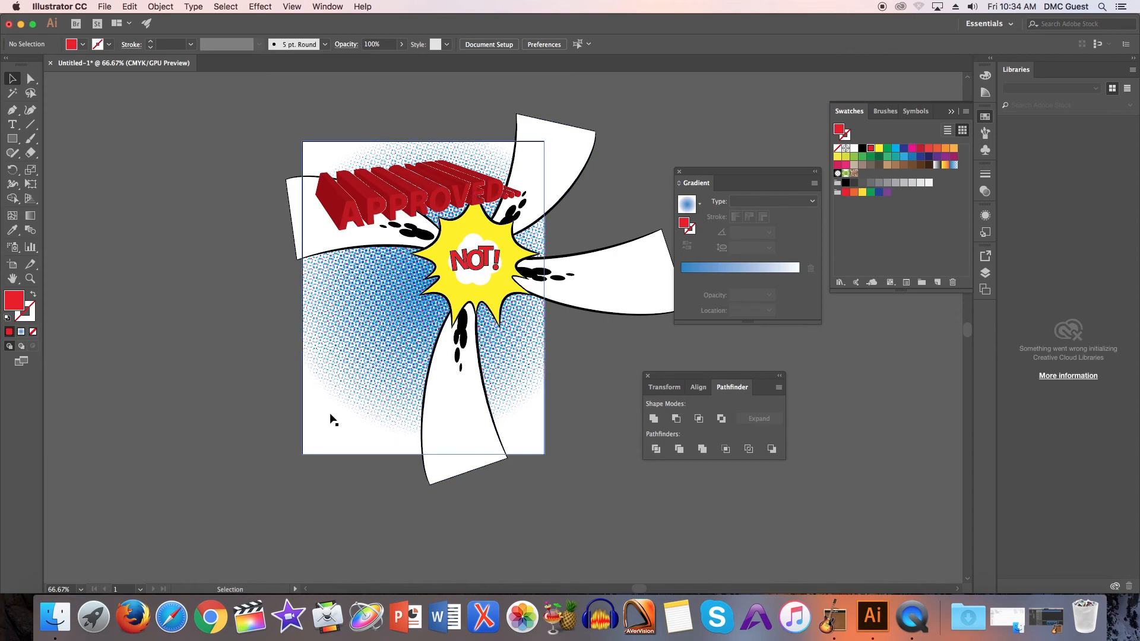
{"action": "scroll", "coordinate": [261, 362], "scroll_direction": "up", "scroll_amount": 1}
{"action": "left_click", "coordinate": [418, 225]}
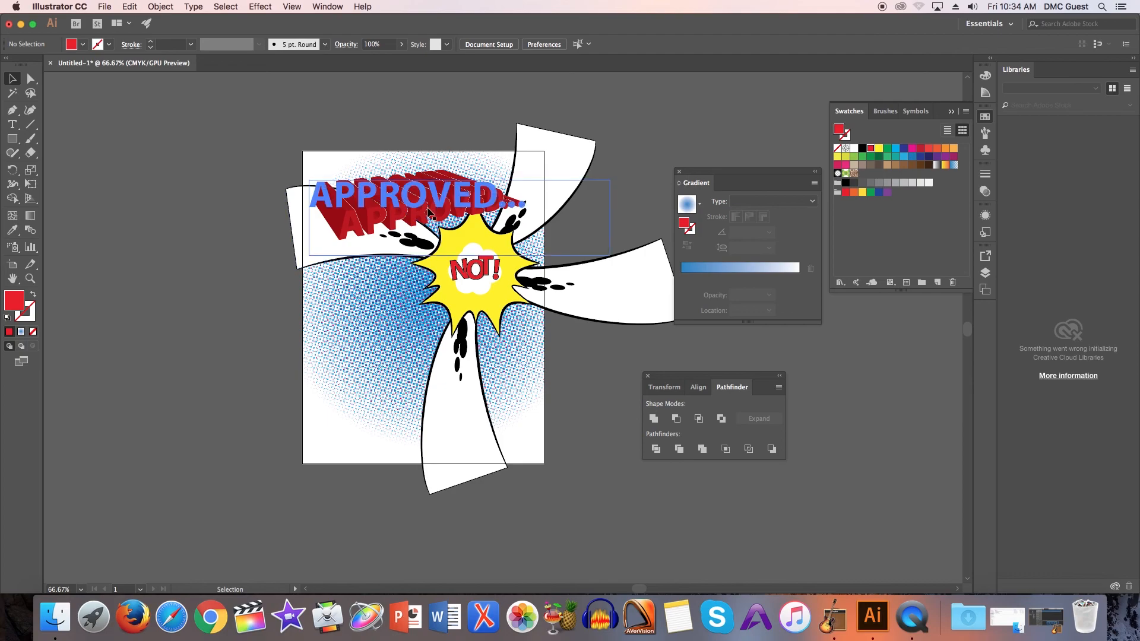
{"action": "double_click", "coordinate": [871, 149]}
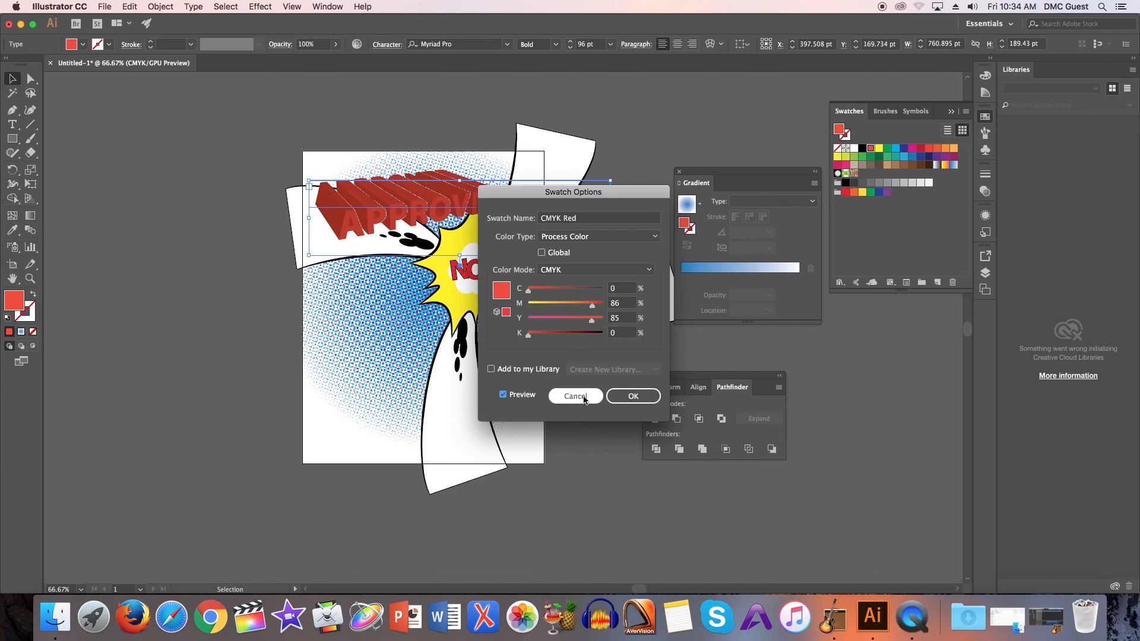
{"action": "left_click", "coordinate": [575, 396]}
{"action": "left_click", "coordinate": [264, 285]}
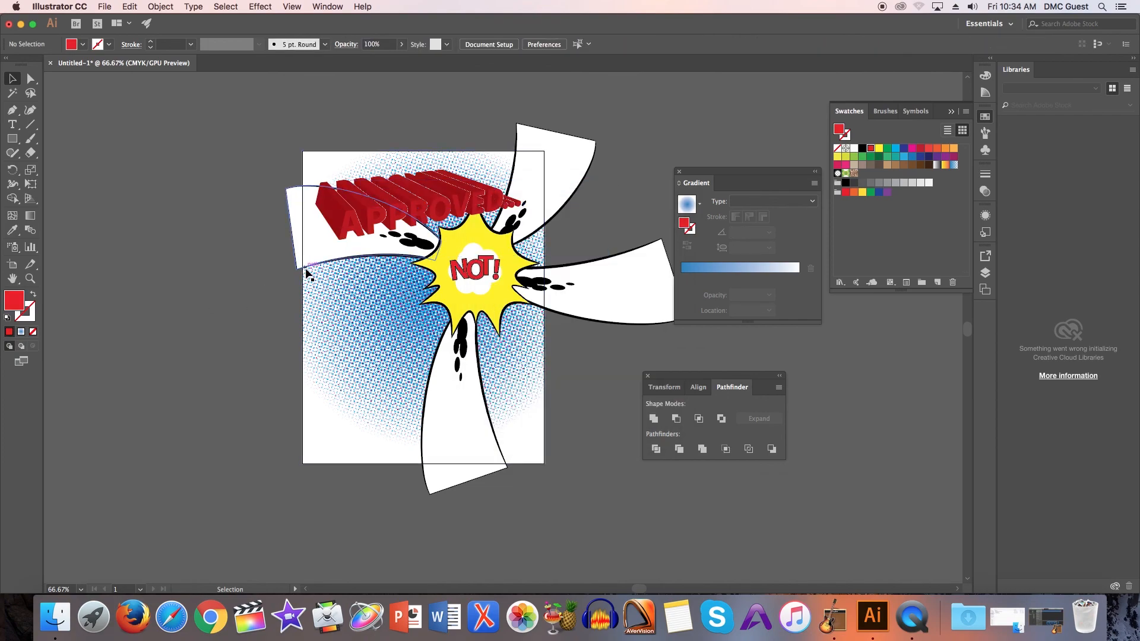
{"action": "scroll", "coordinate": [218, 164], "scroll_direction": "up", "scroll_amount": 3}
{"action": "scroll", "coordinate": [218, 164], "scroll_direction": "down", "scroll_amount": 3}
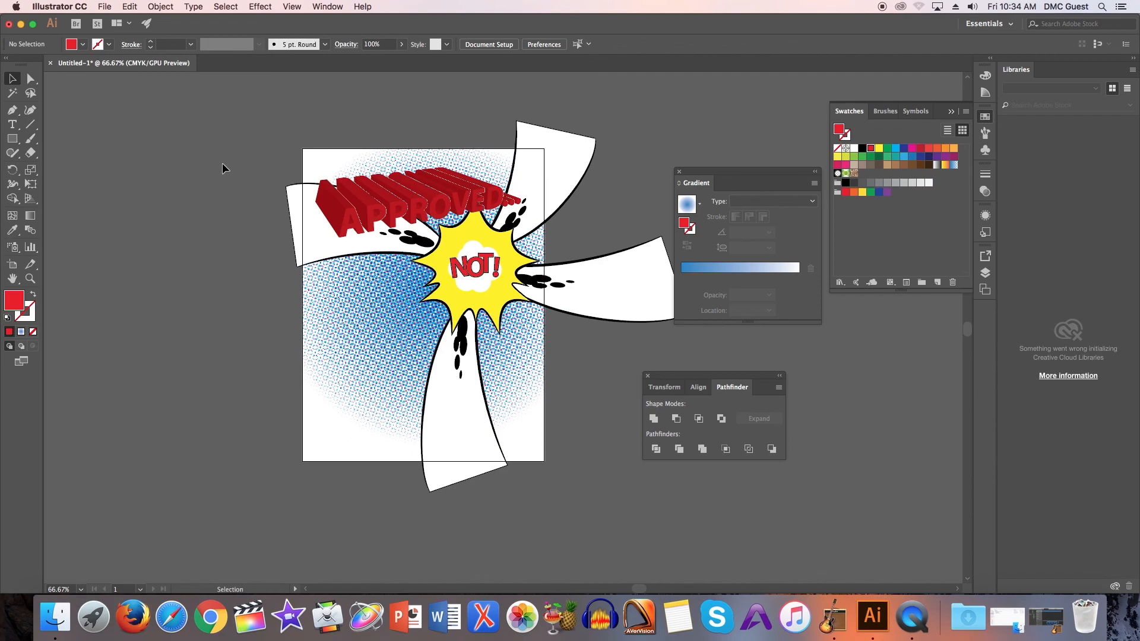
Save the poster to the Desktop as an Adobe PDF named "approvedNot" using the [Illustrator Default] preset
{"action": "left_click", "coordinate": [105, 6]}
{"action": "left_click", "coordinate": [132, 111]}
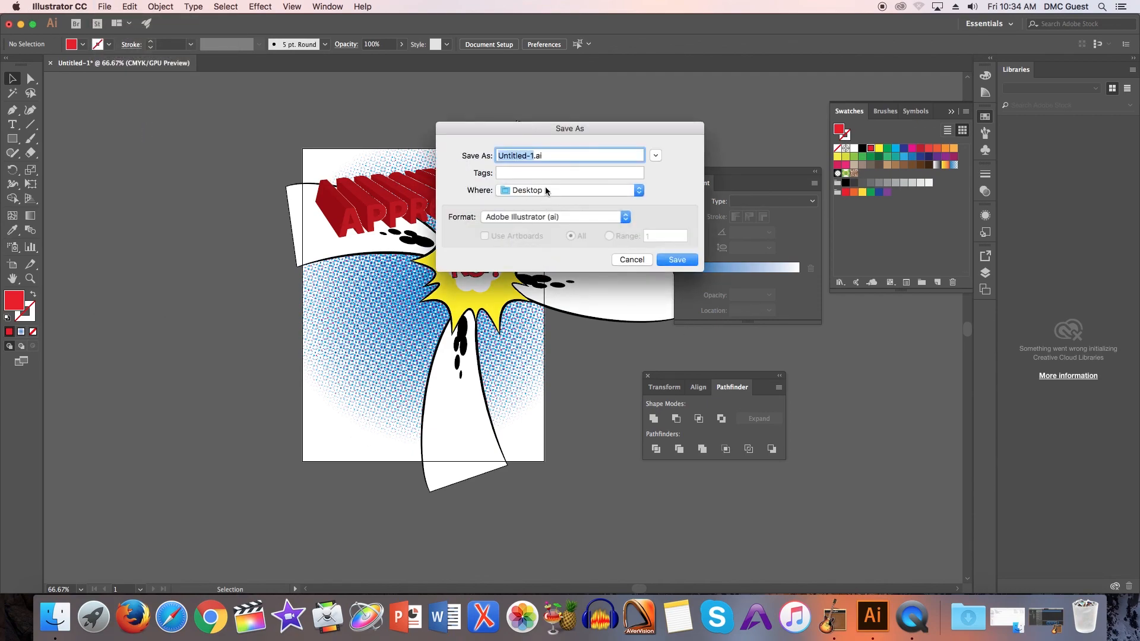
{"action": "type", "text": "approced"}
{"action": "key", "text": "BackSpace"}
{"action": "key", "text": "BackSpace"}
{"action": "key", "text": "BackSpace"}
{"action": "left_click", "coordinate": [552, 217]}
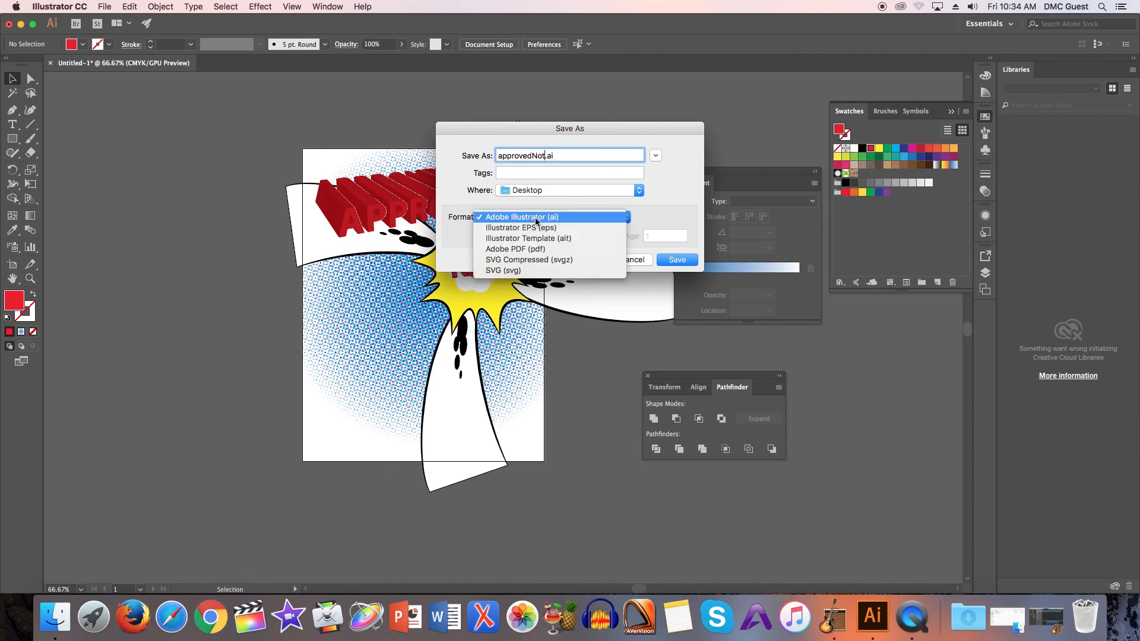
{"action": "left_click", "coordinate": [519, 255]}
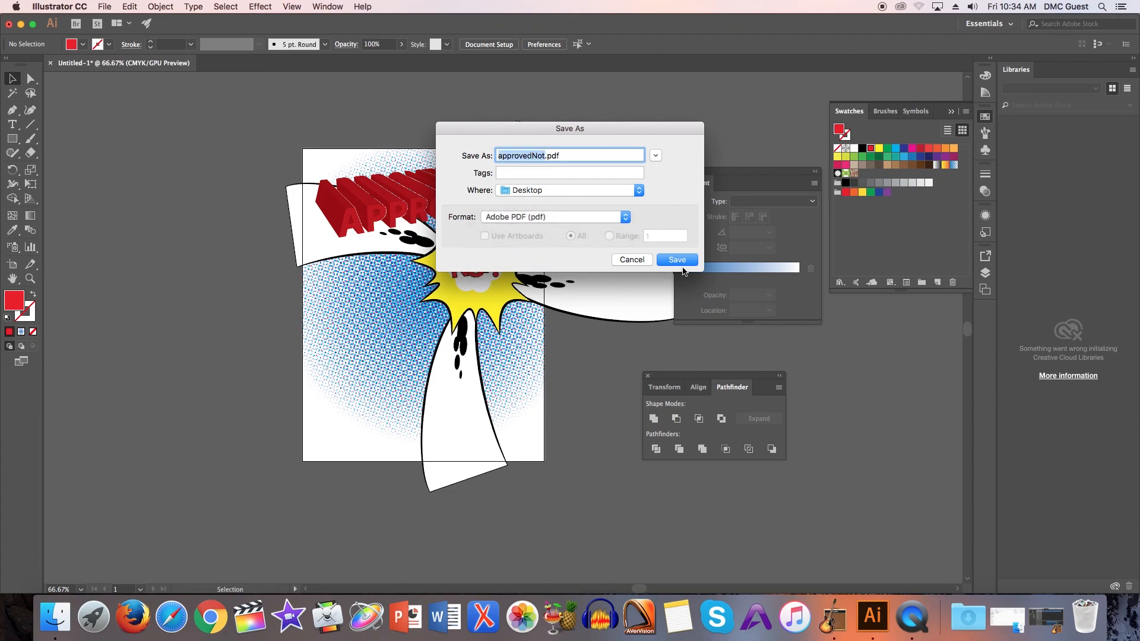
{"action": "left_click", "coordinate": [677, 260]}
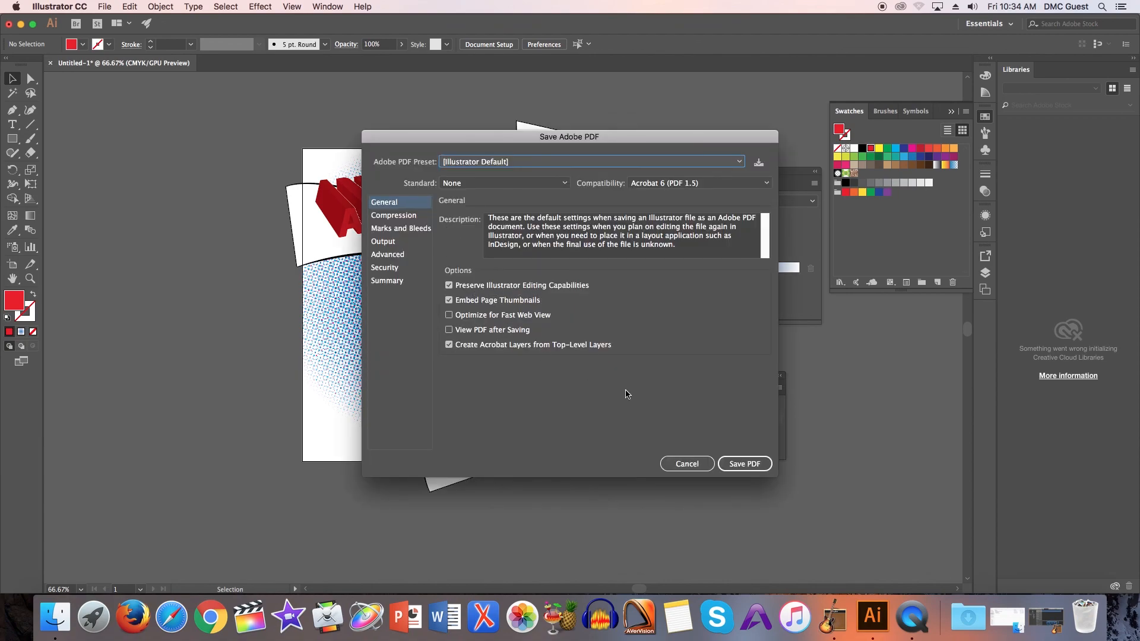
{"action": "left_click", "coordinate": [750, 466]}
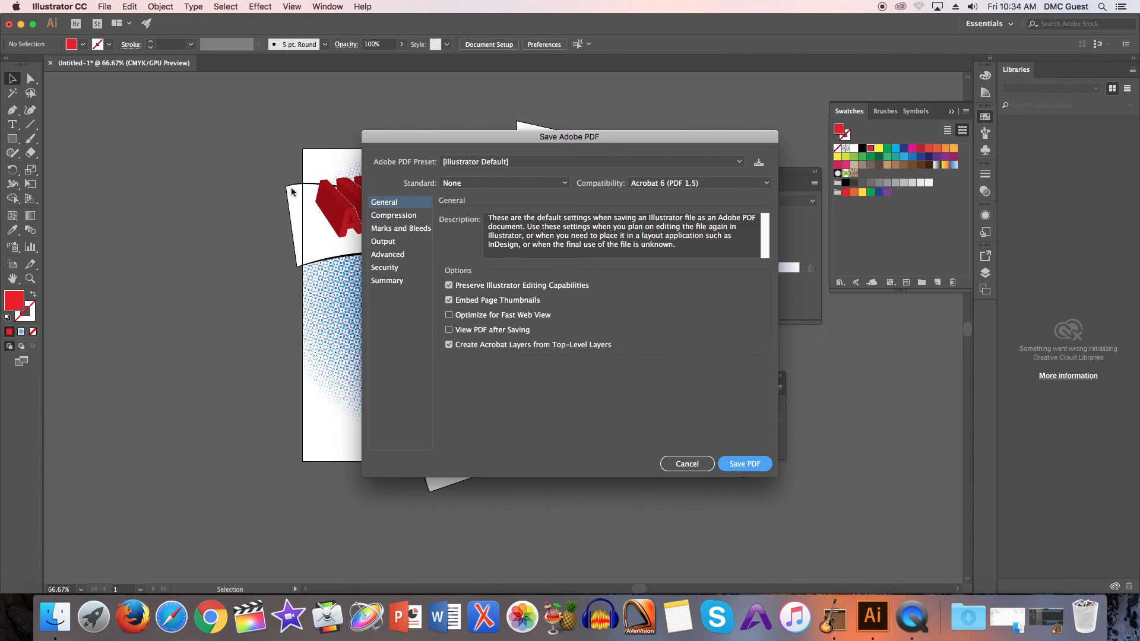